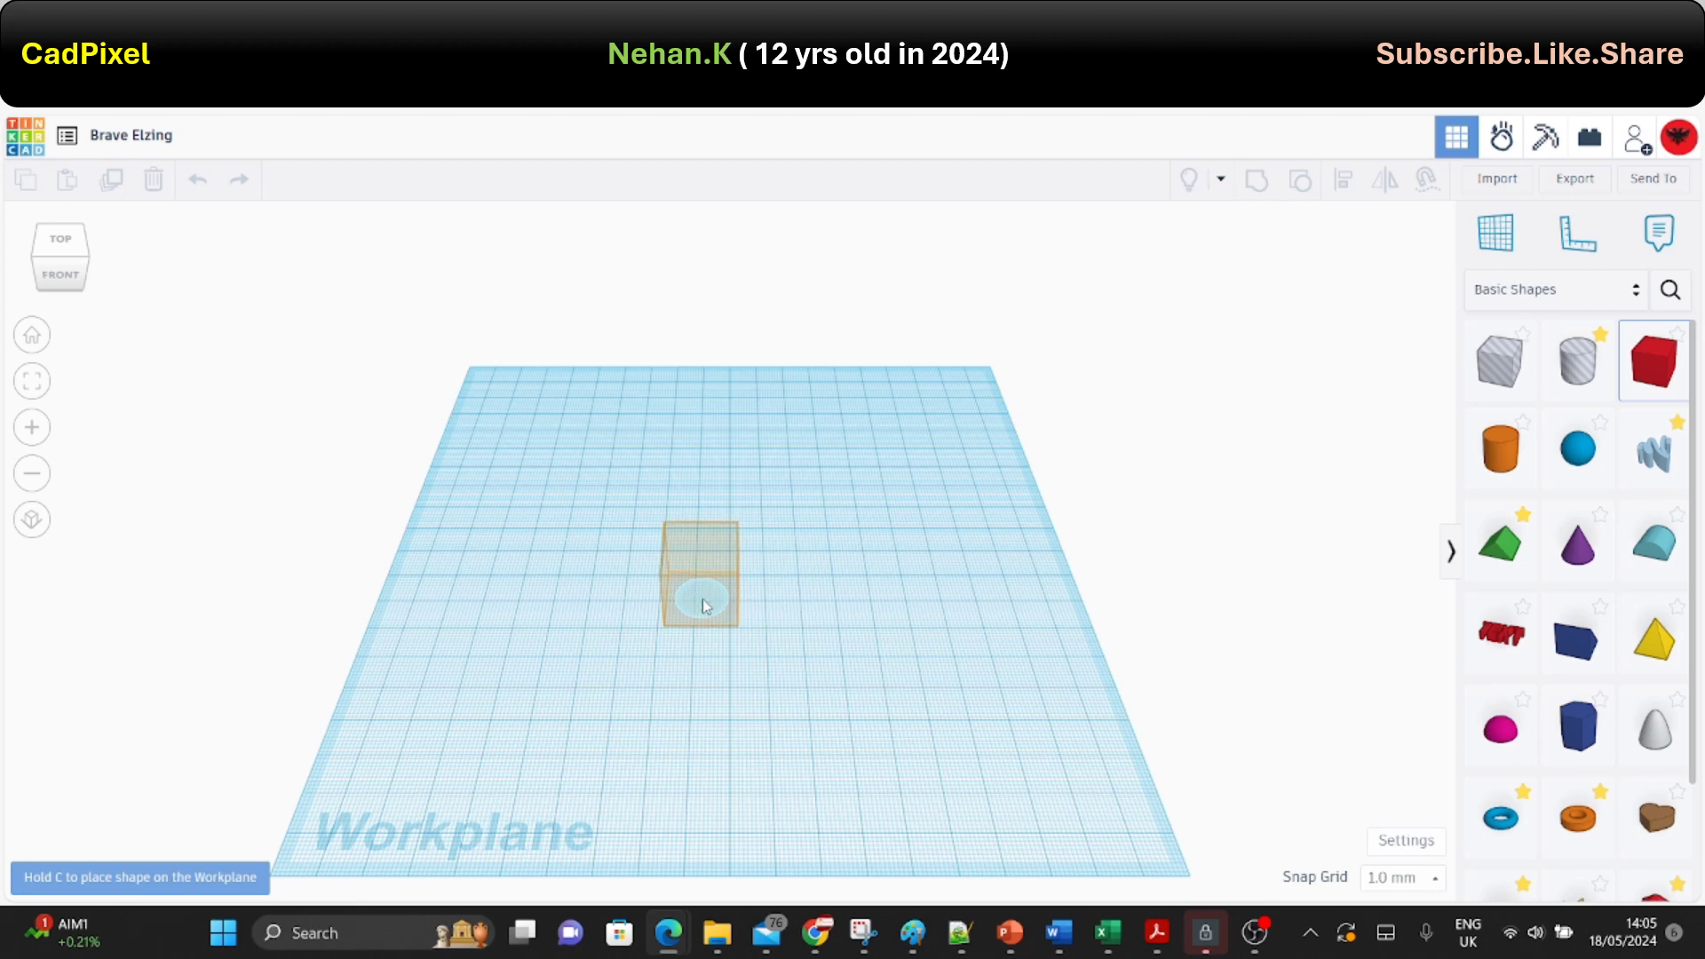
Place a solid red box and stretch it taller, wider on both sides and deeper.
click(663, 521)
drag(706, 526, 745, 449)
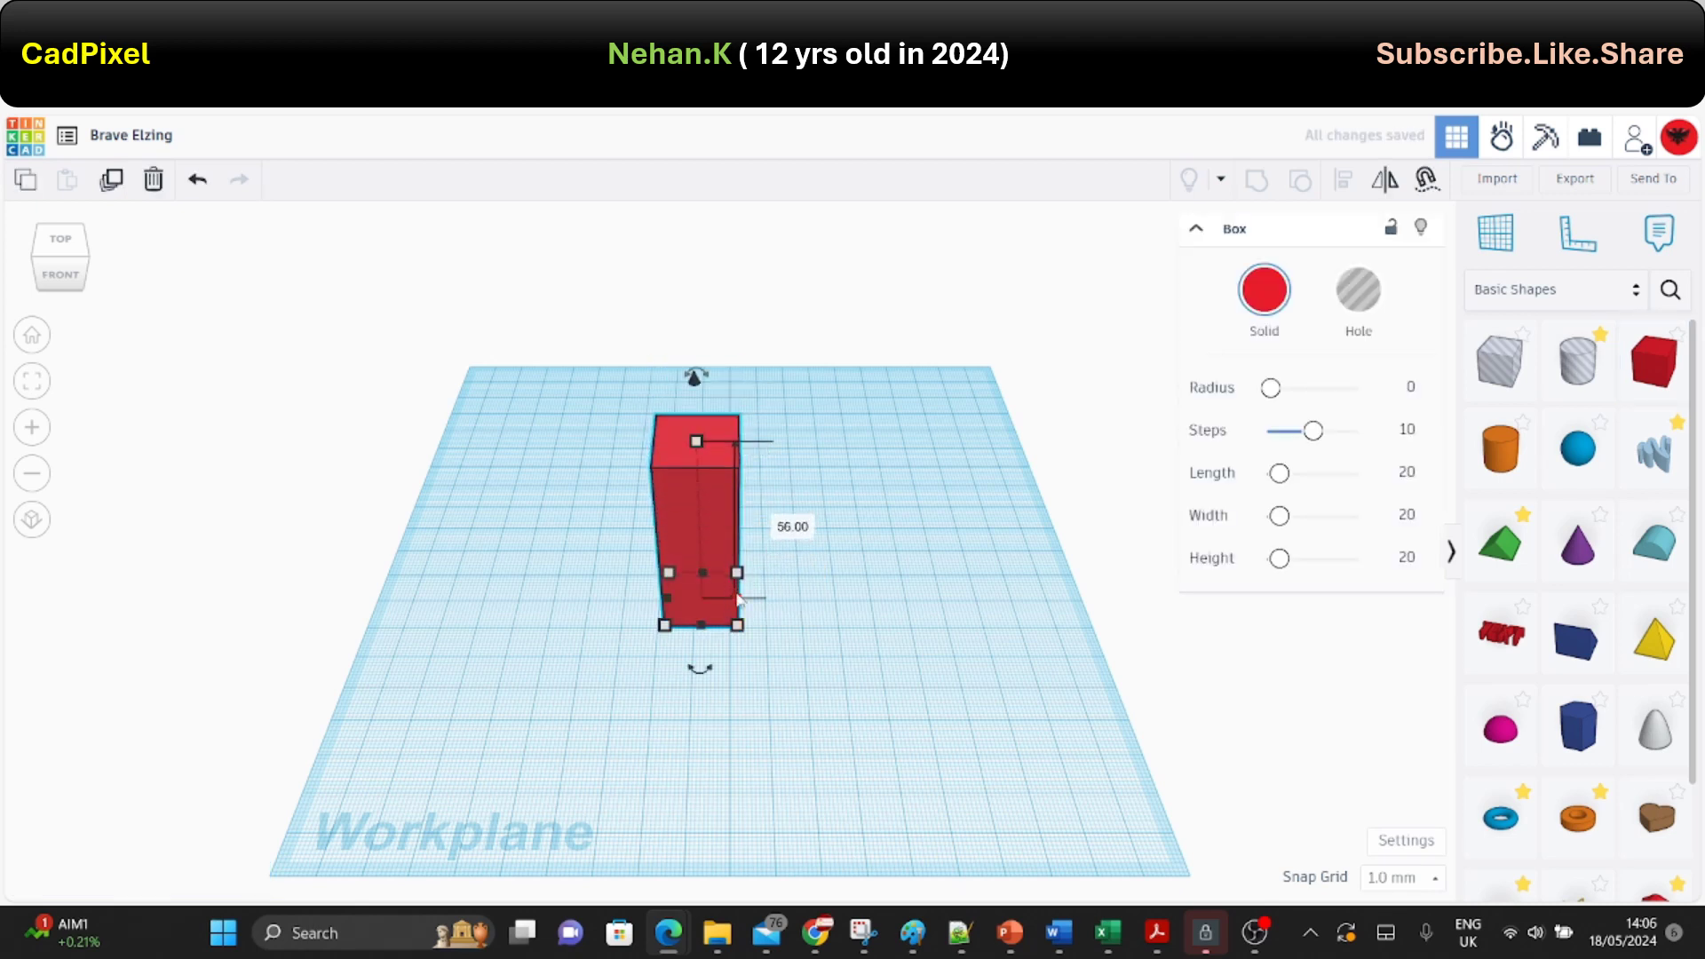
drag(730, 593, 899, 597)
drag(785, 632, 785, 645)
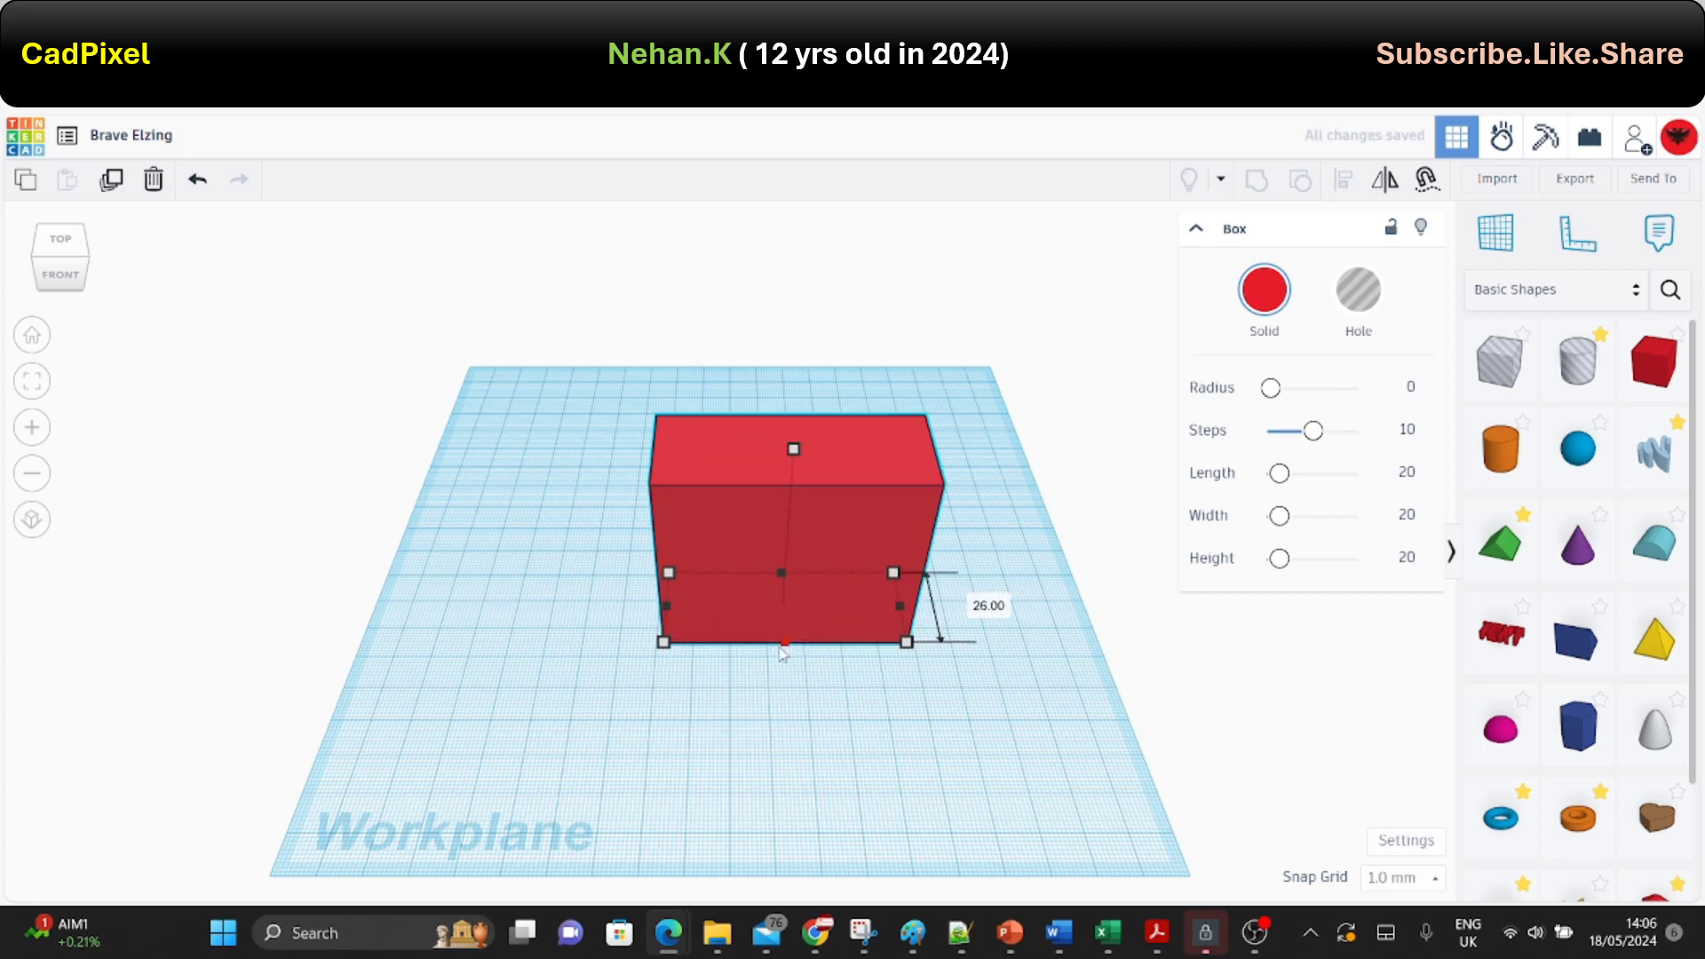
drag(668, 606, 628, 608)
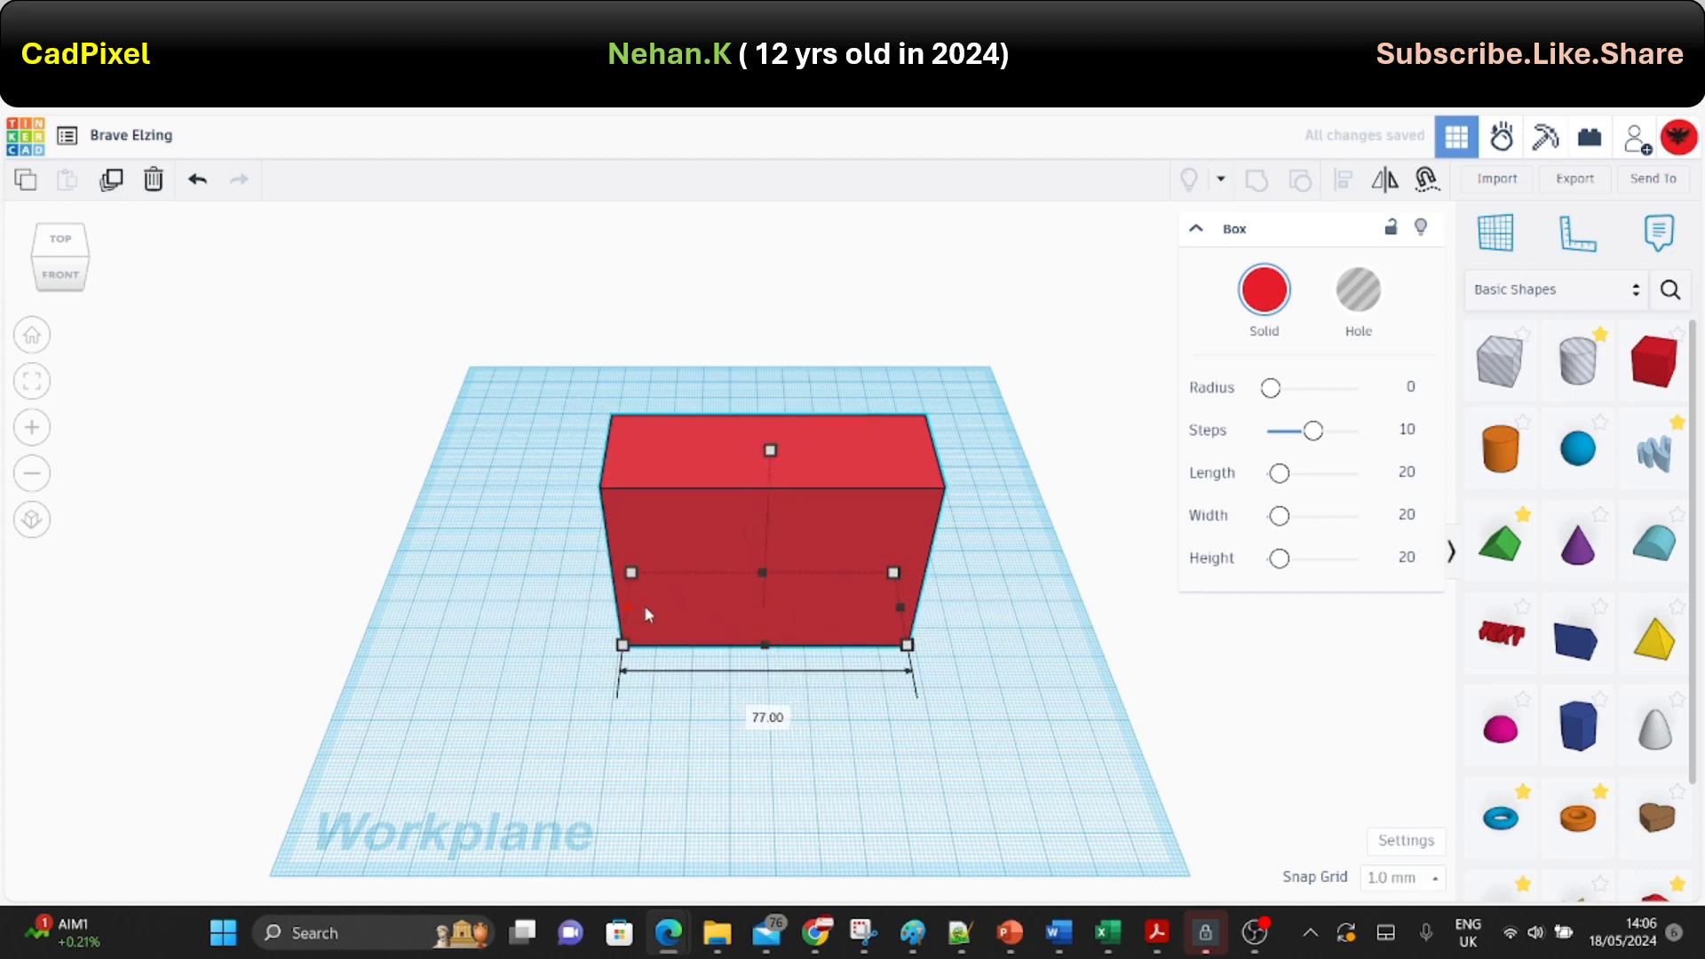
Deepen the box slightly to about 77 x 56 mm and drag a box hole onto the workplane.
drag(751, 640, 767, 679)
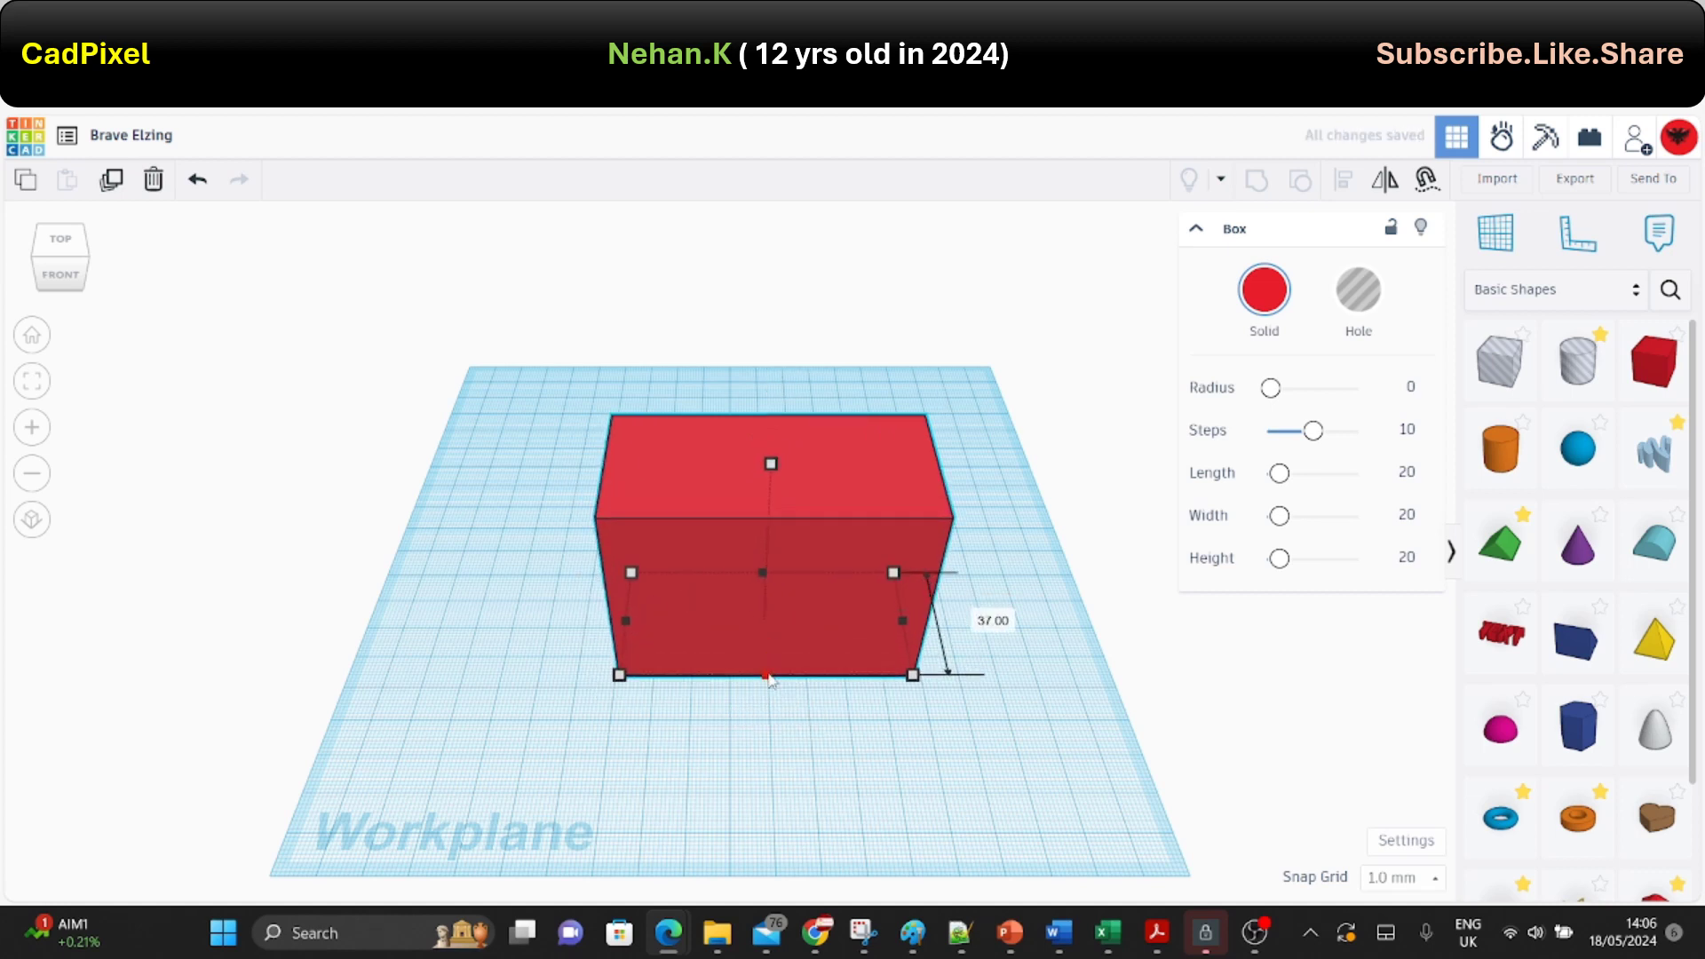
right_drag(1121, 586, 1464, 421)
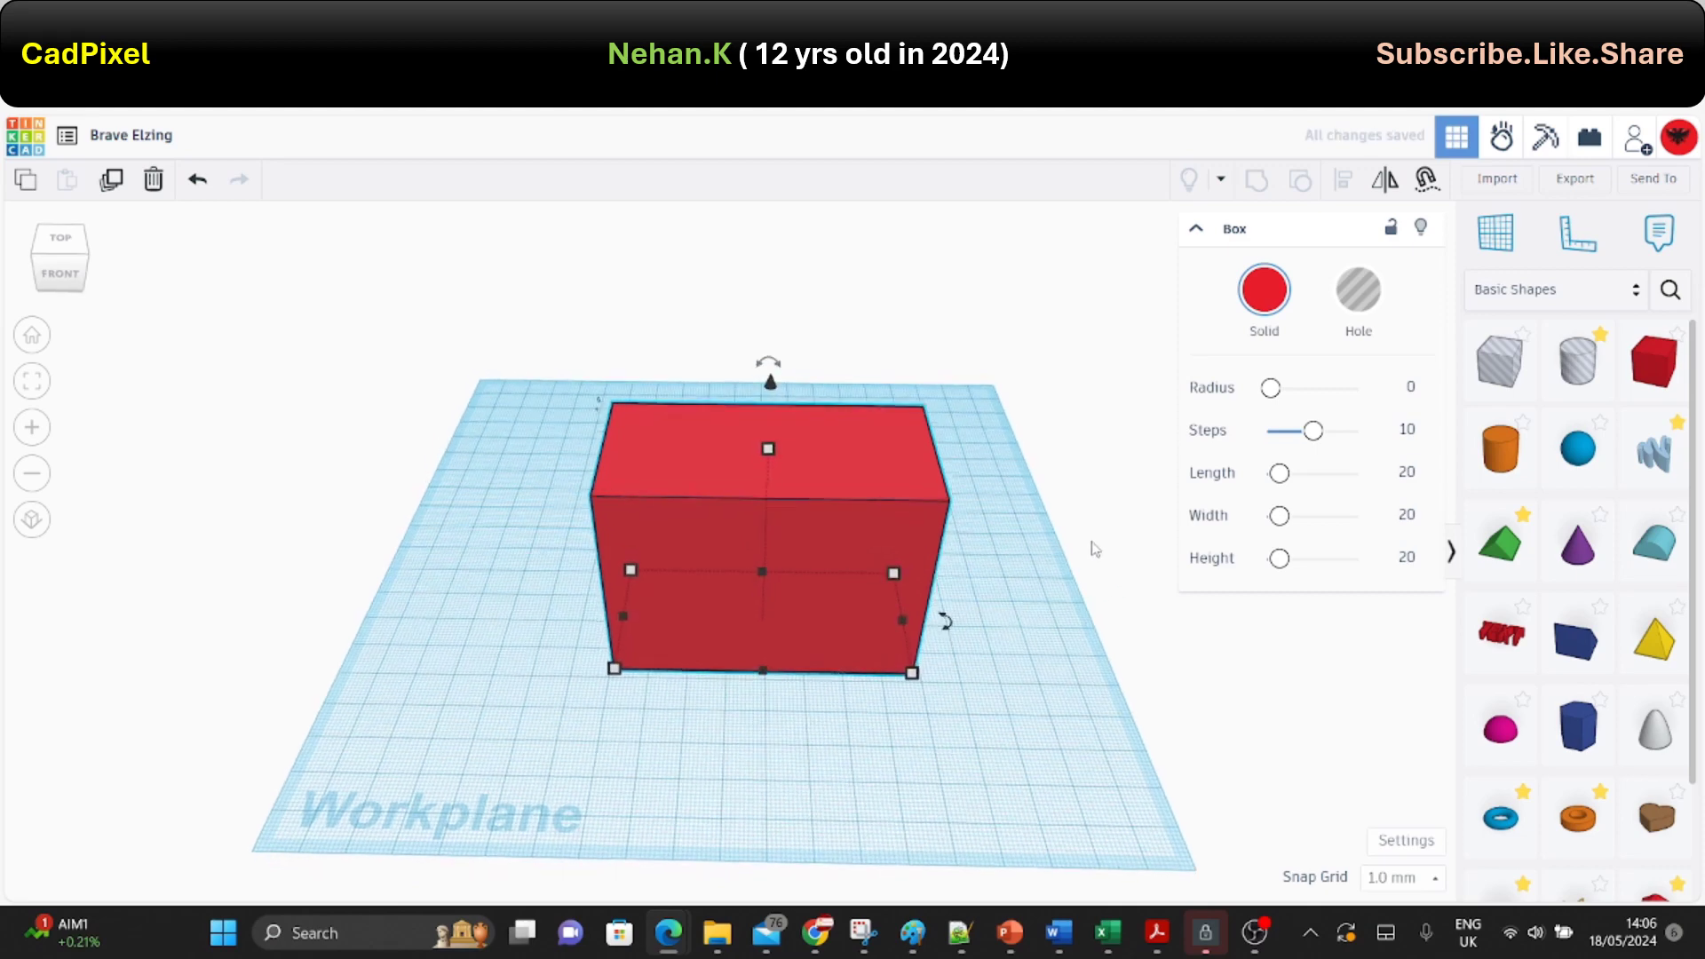
drag(1482, 397, 588, 615)
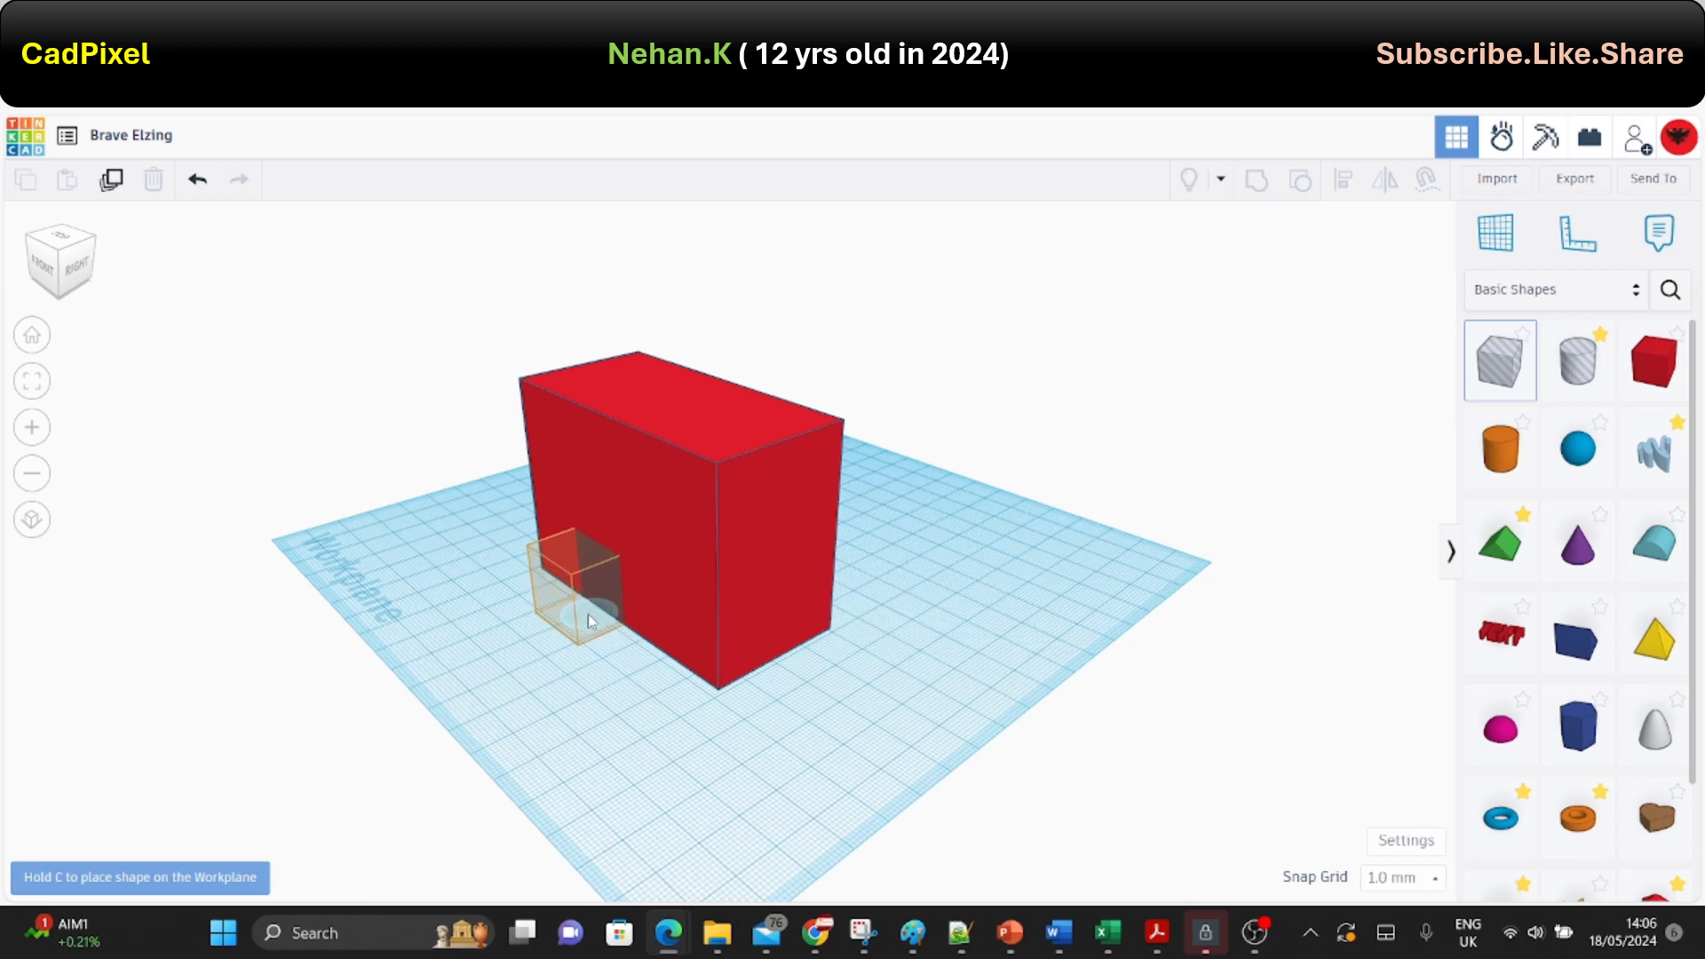
Raise the box hole 14 mm and stretch it taller and across the red box's front.
mouse_move(621, 622)
right_down()
mouse_move(842, 678)
mouse_move(761, 480)
right_up()
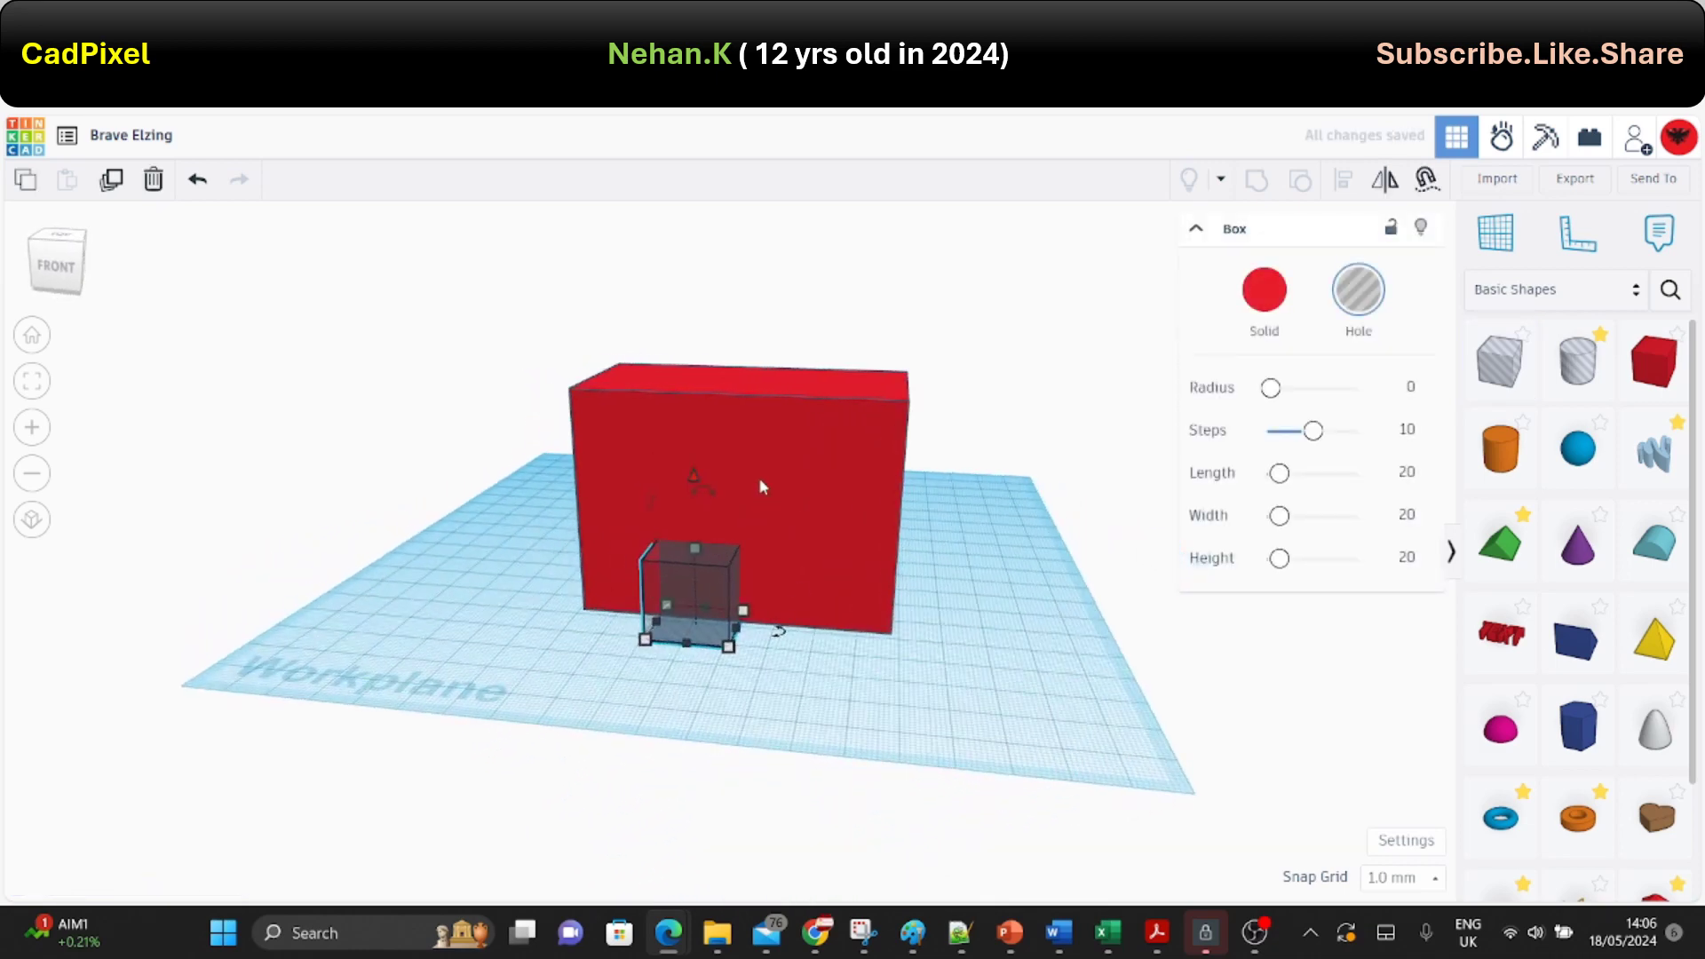
drag(690, 480, 672, 423)
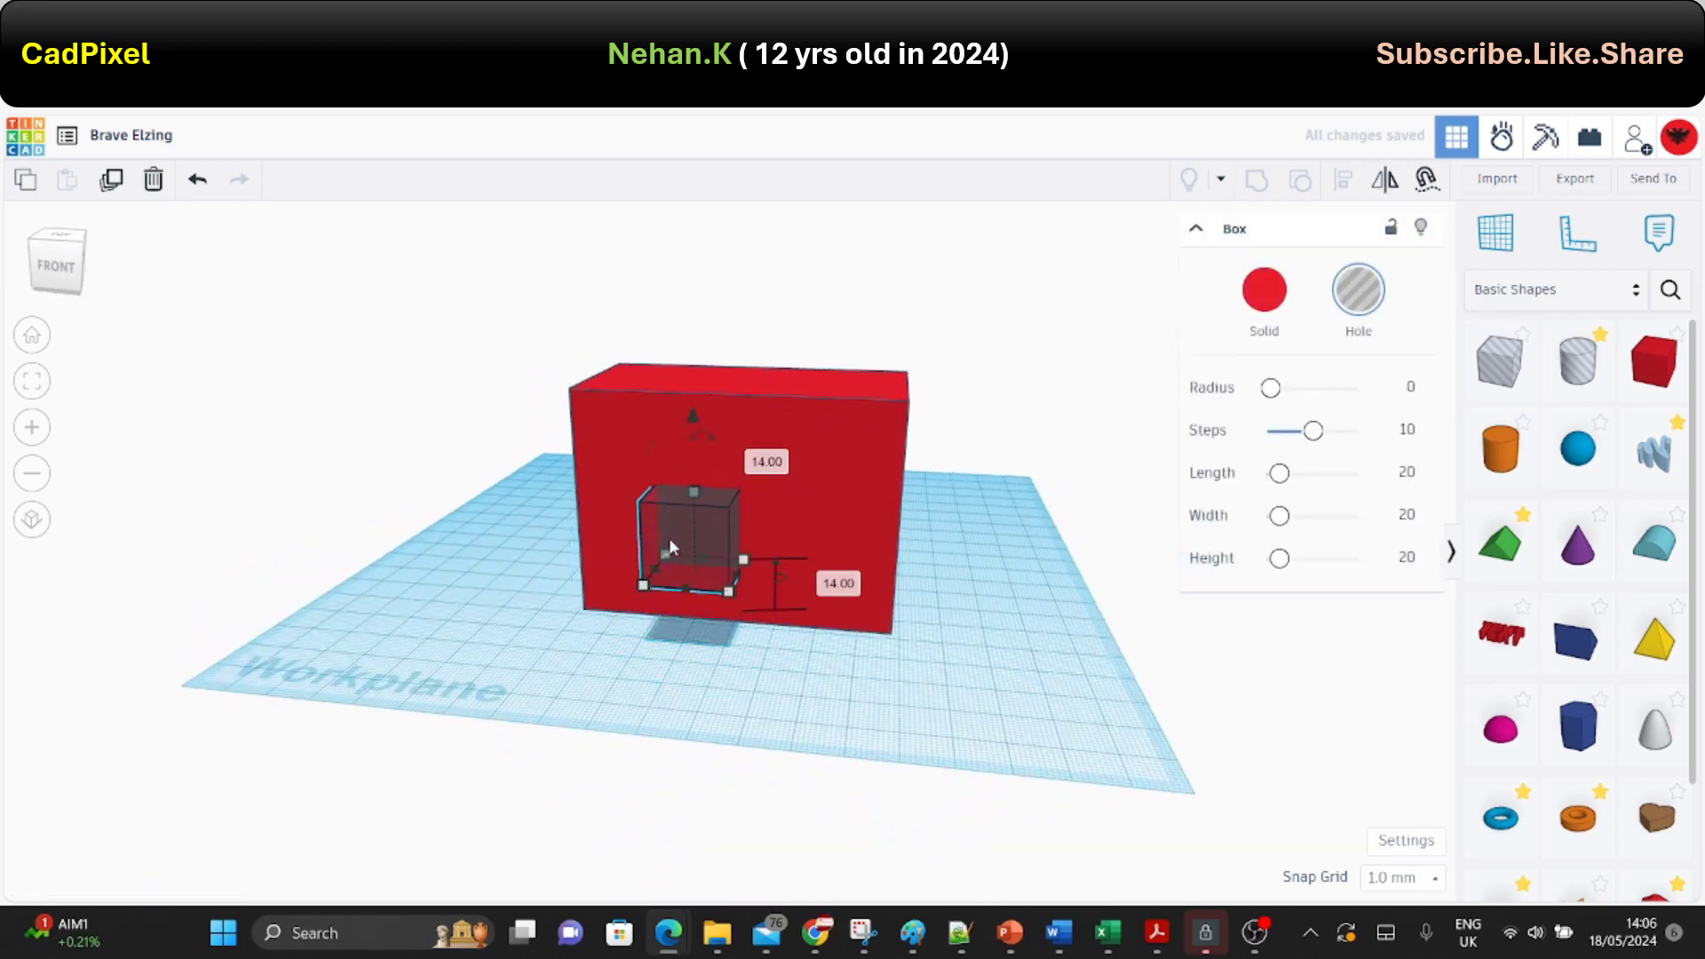
drag(655, 578, 599, 558)
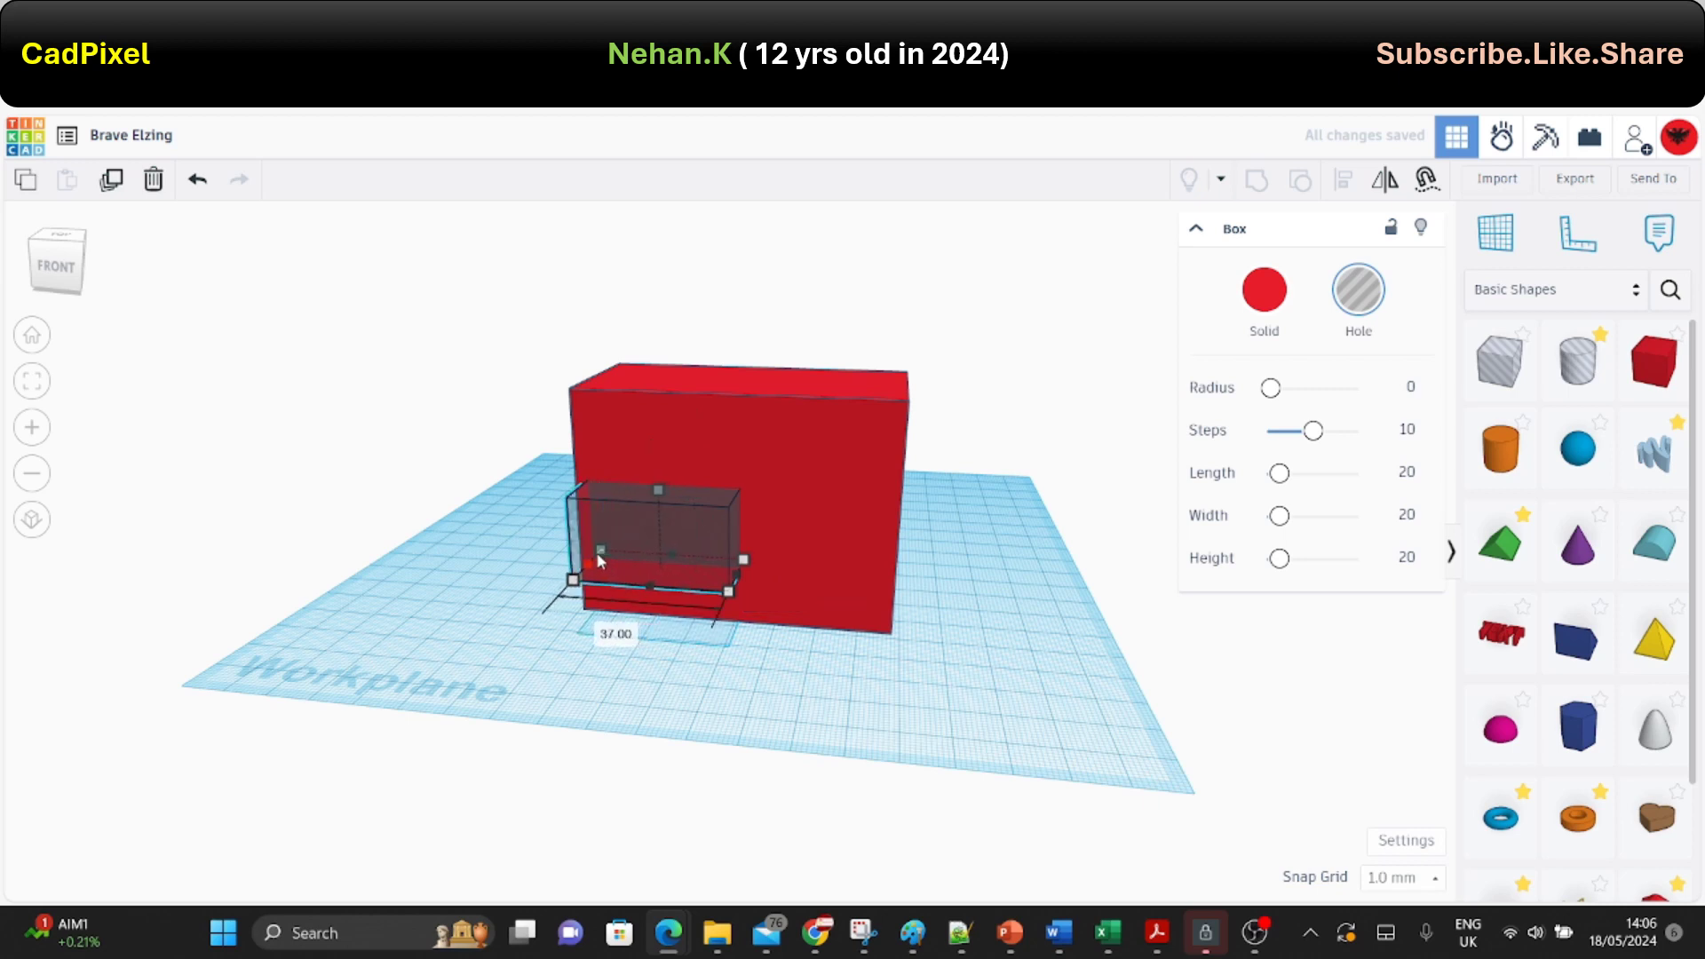
drag(657, 491, 671, 407)
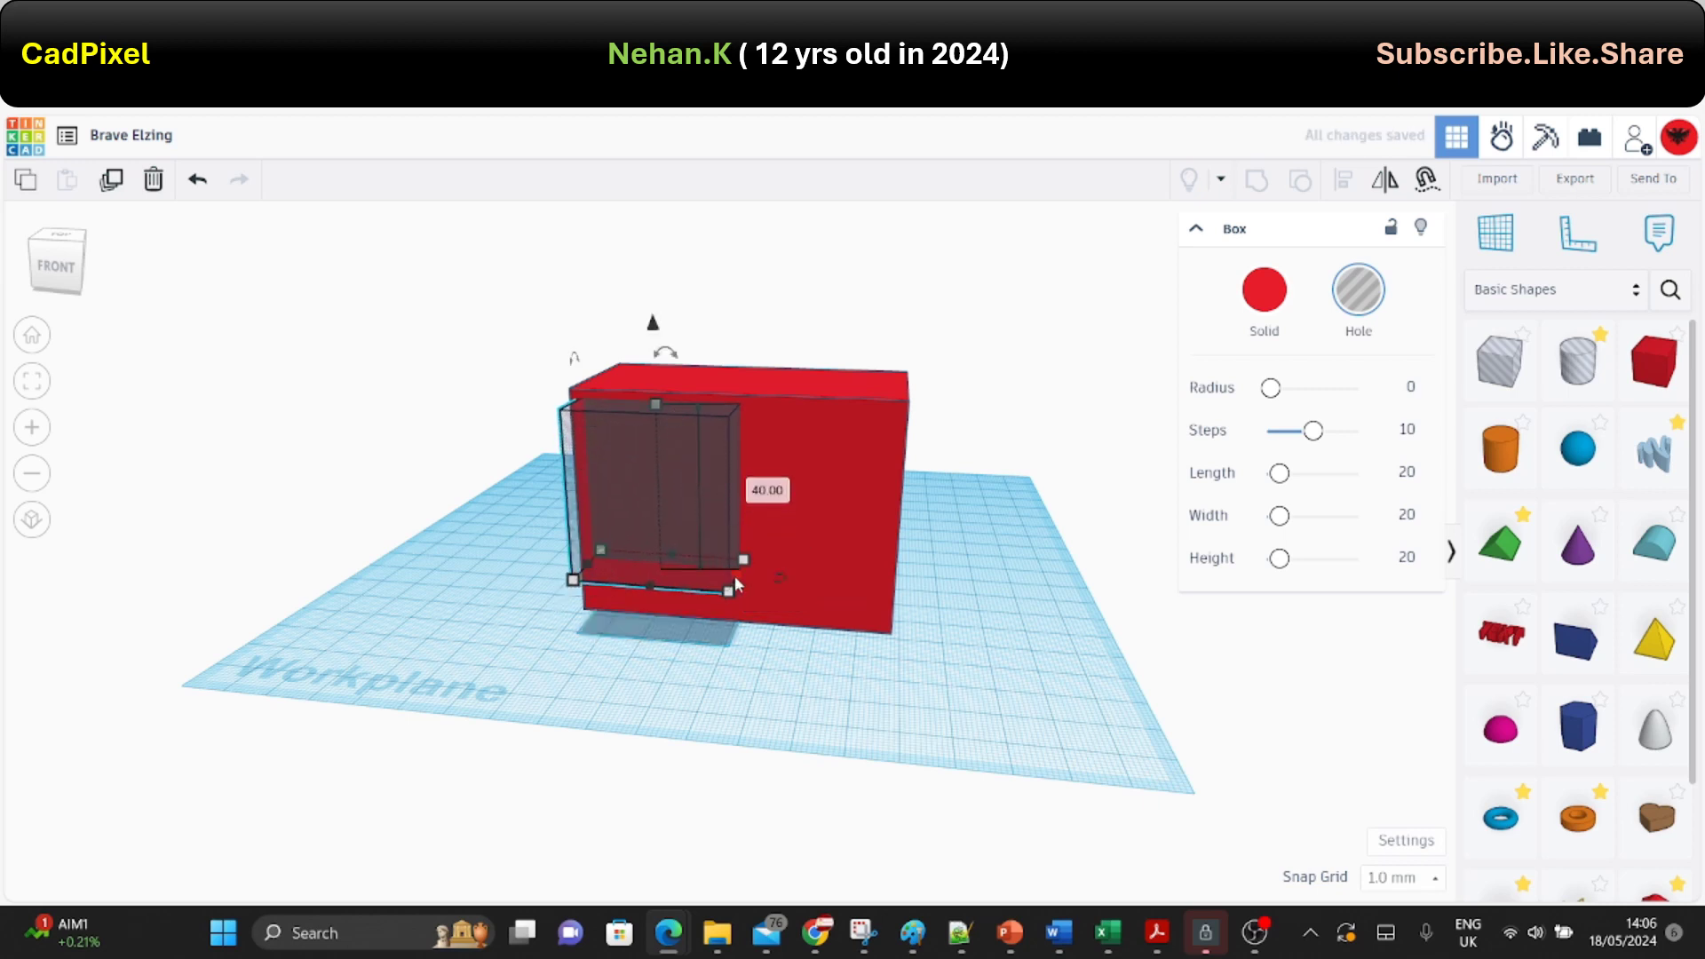
drag(735, 579, 886, 573)
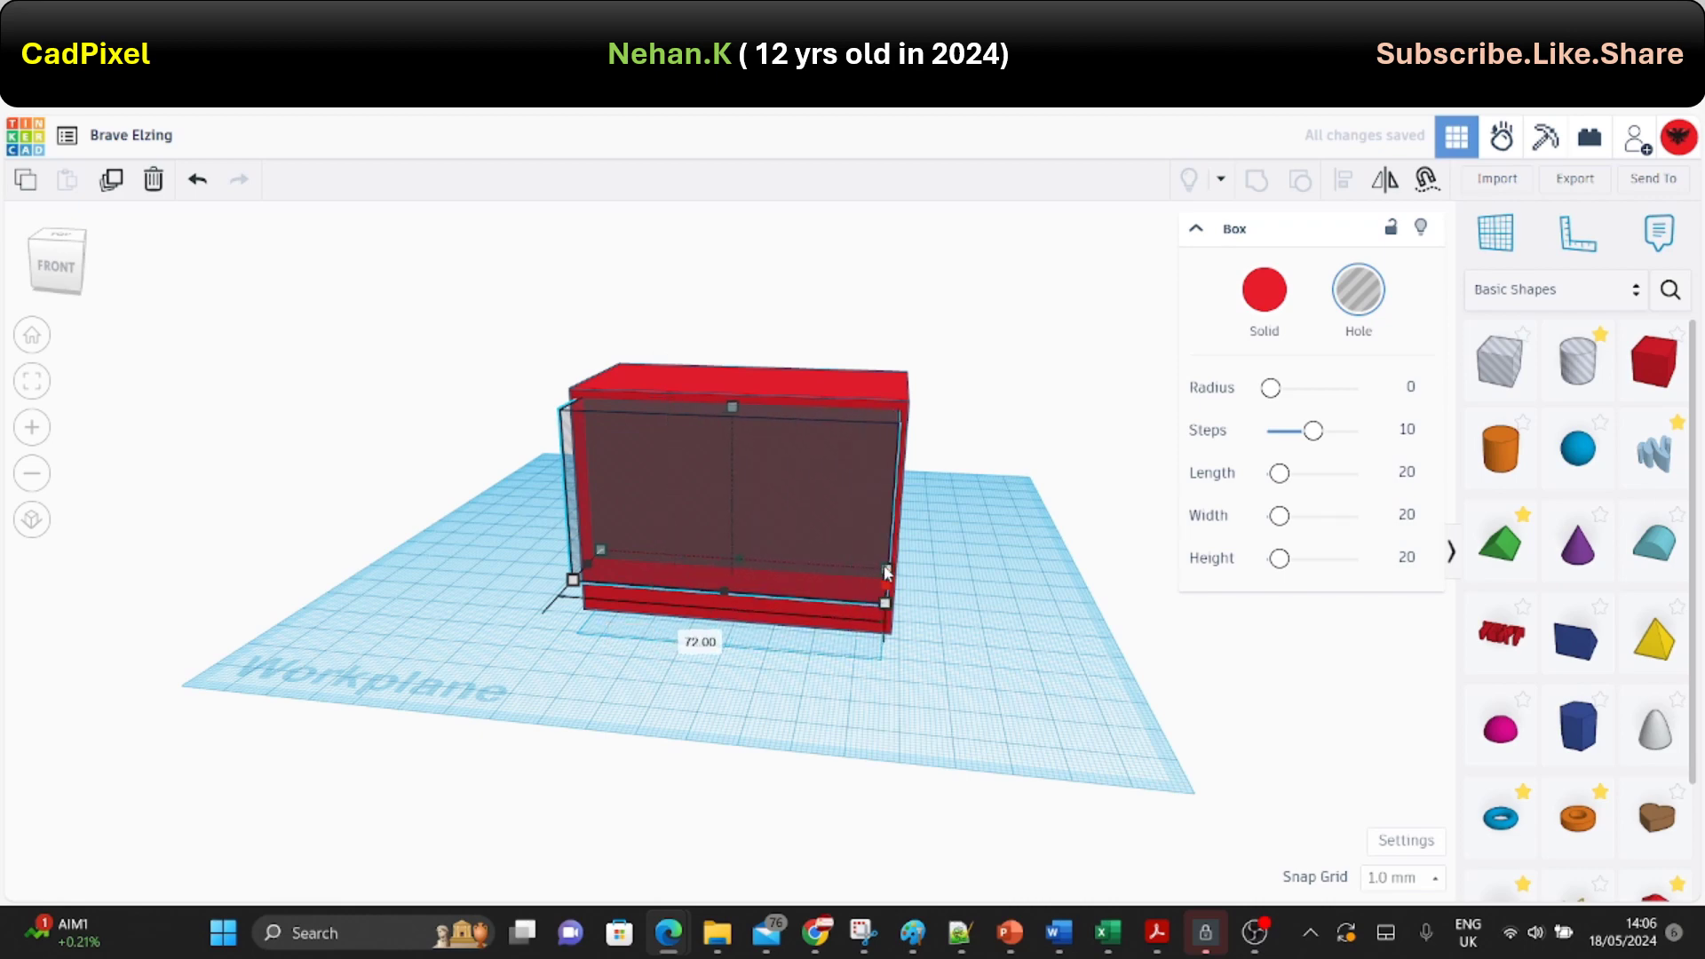
Try widening the hole toward the back, undo it, and orbit to check the fit.
mouse_move(888, 573)
right_down()
mouse_move(818, 570)
mouse_move(604, 631)
right_up()
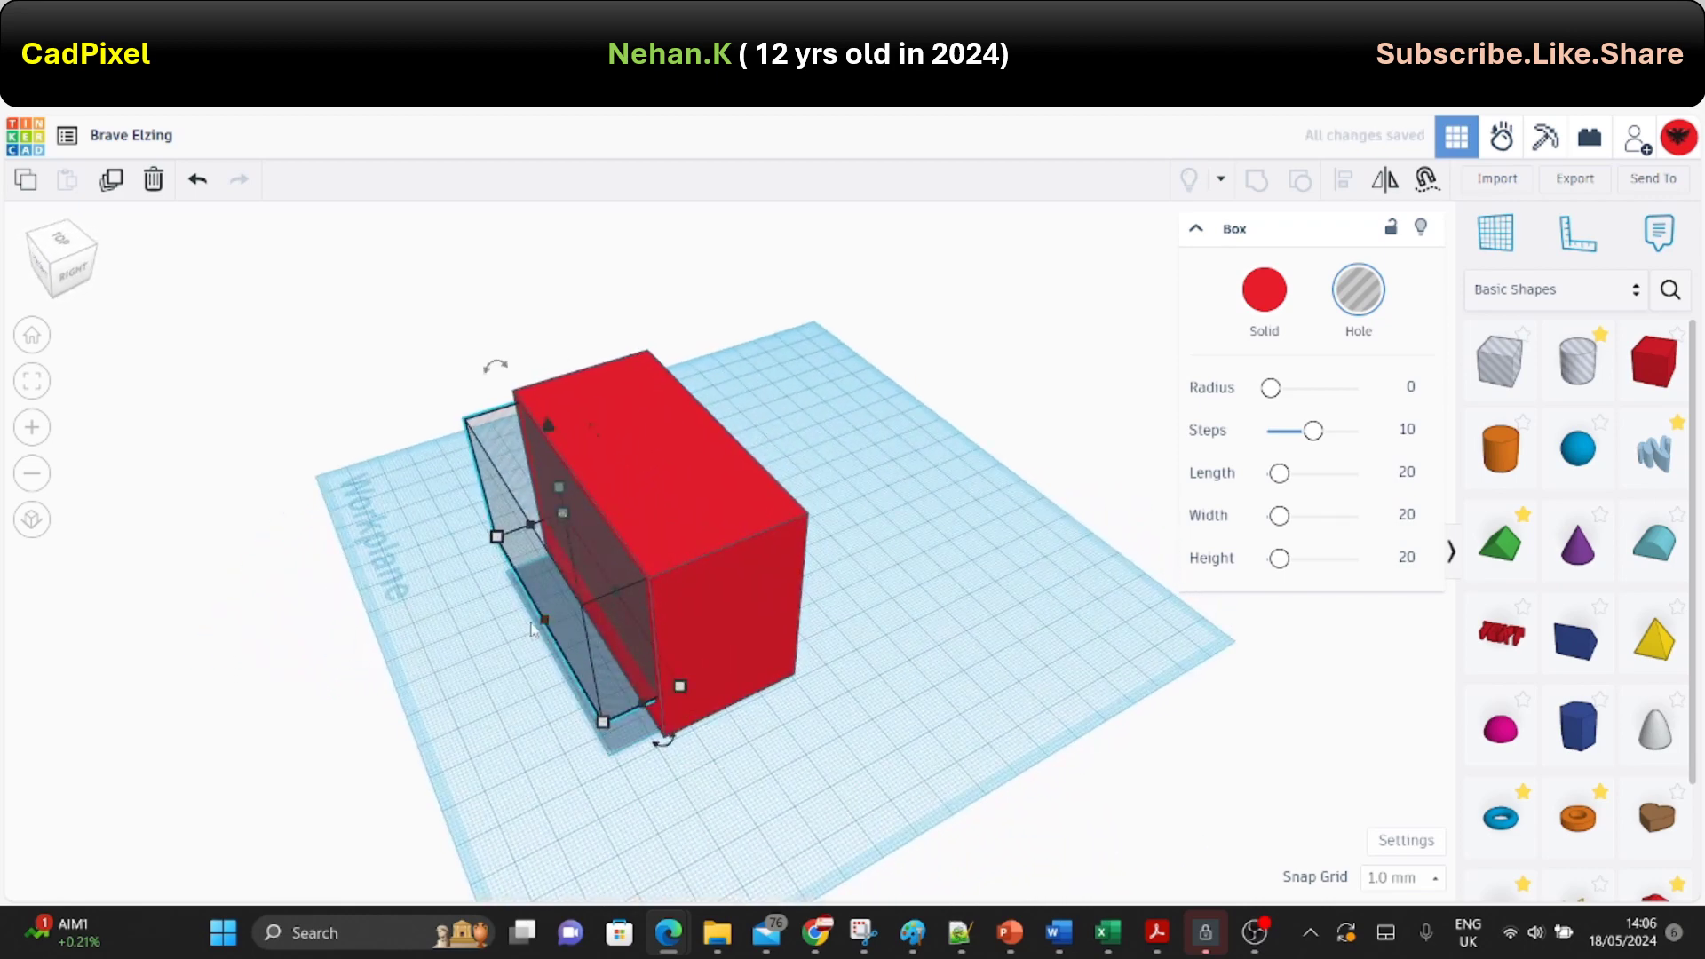
drag(531, 629, 411, 687)
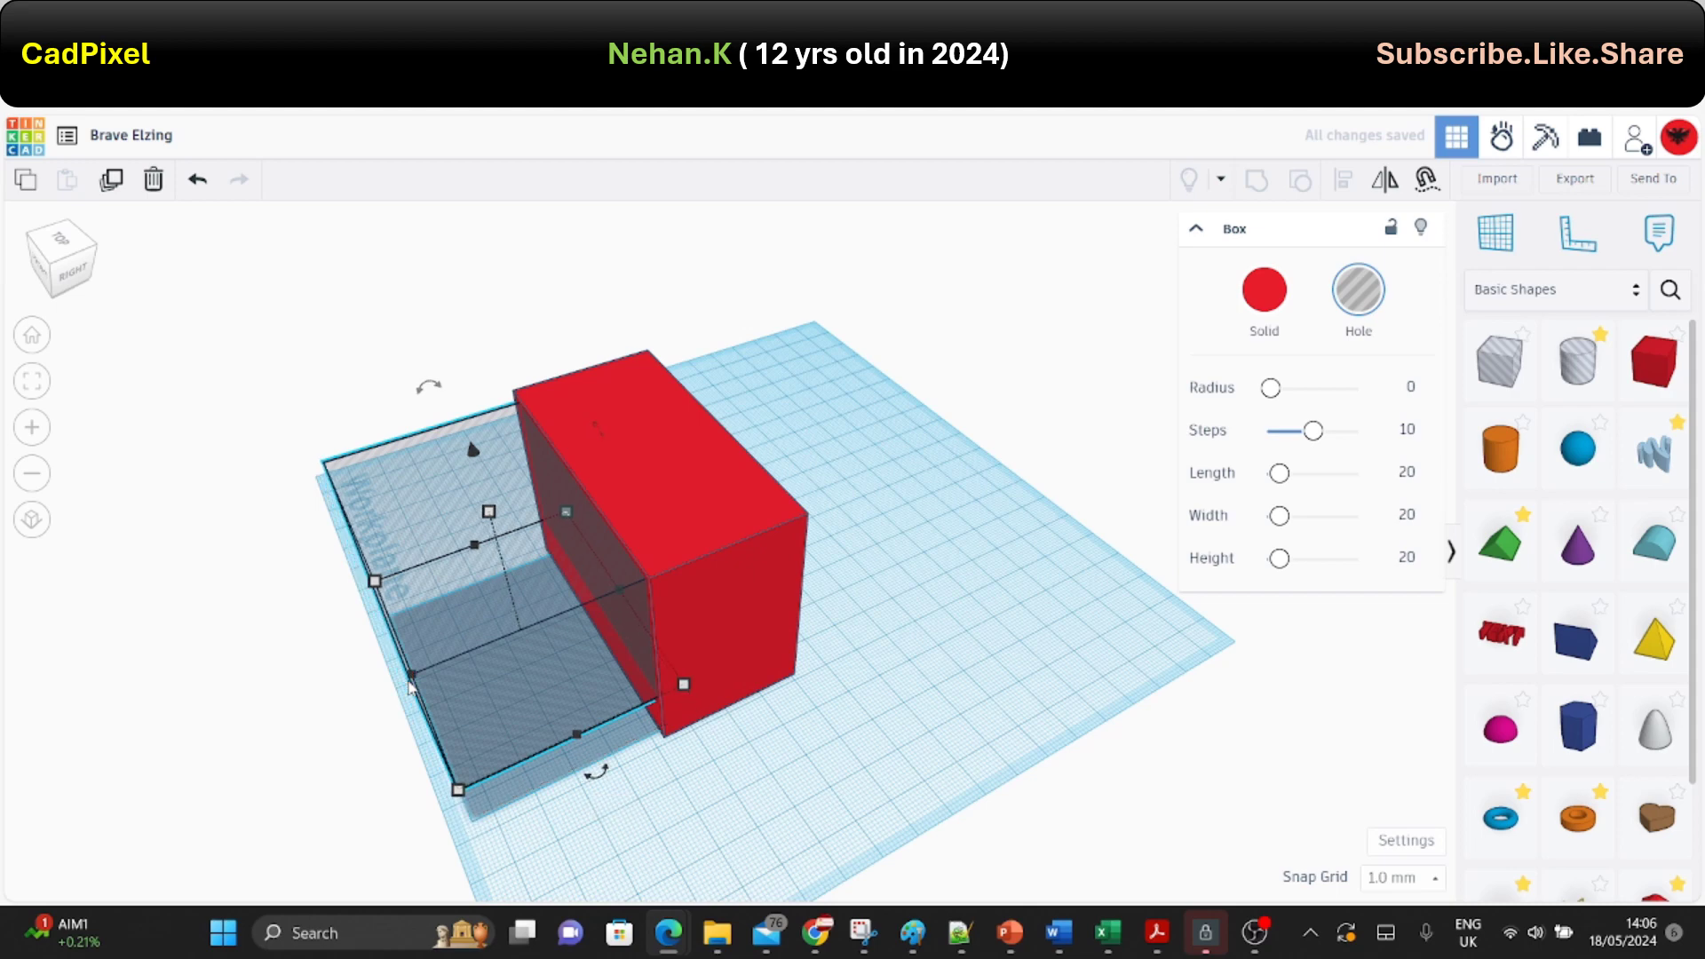
key(ctrl+z)
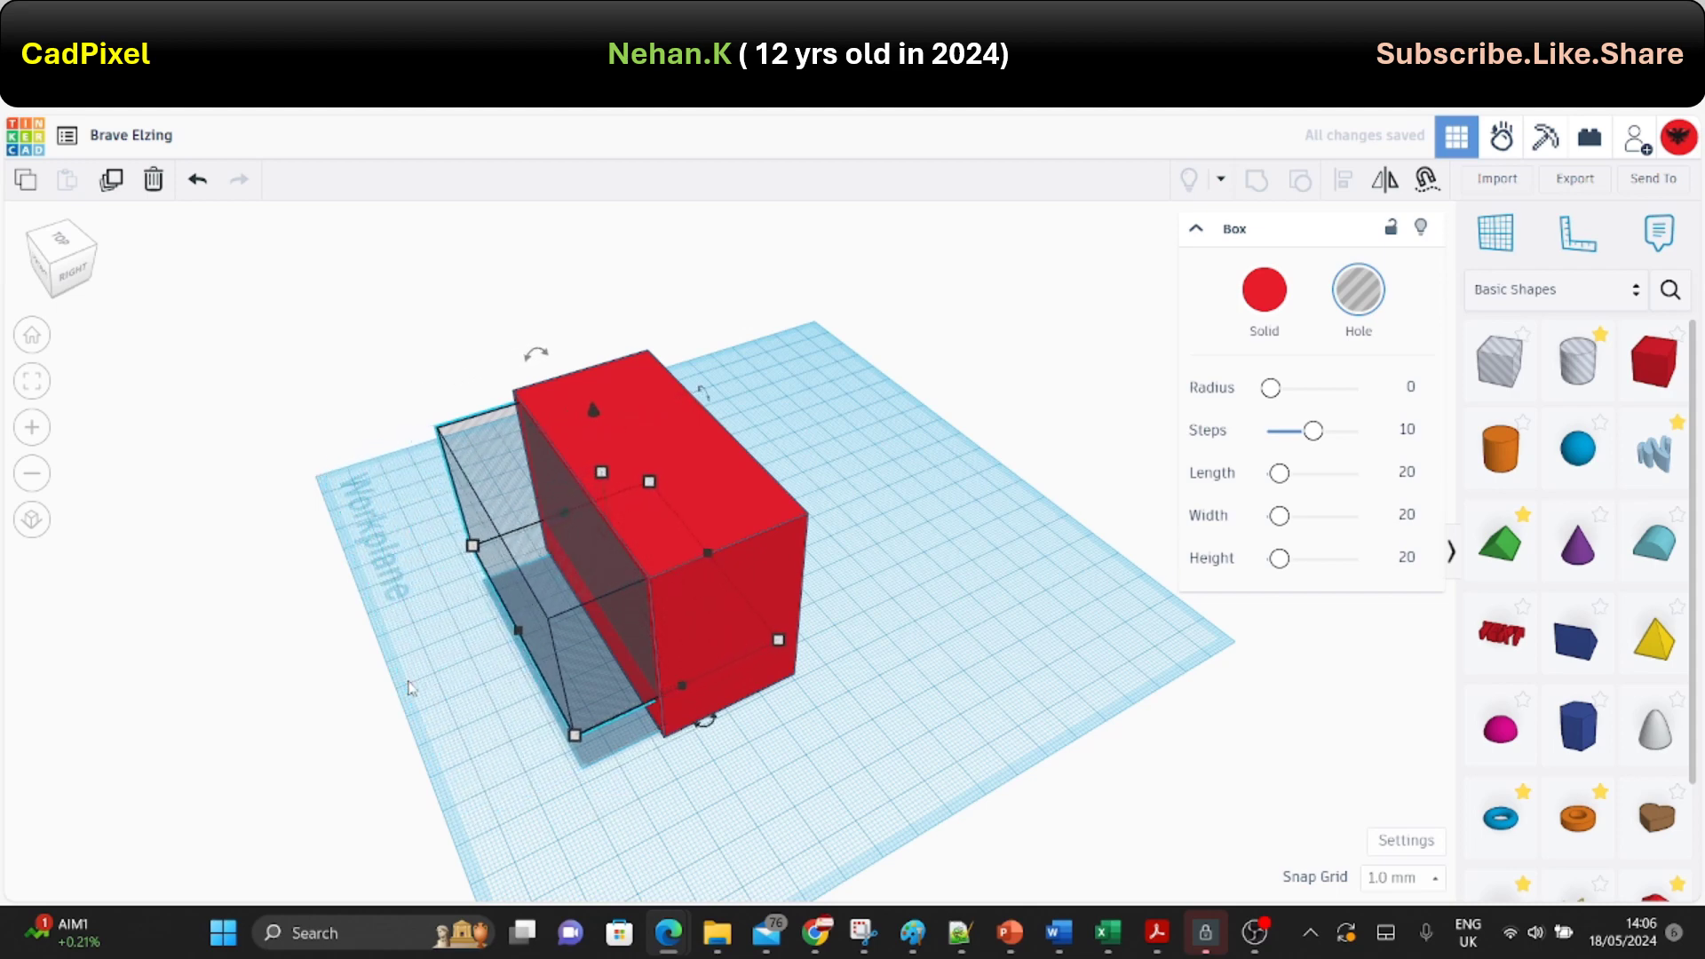
right_drag(835, 502, 690, 410)
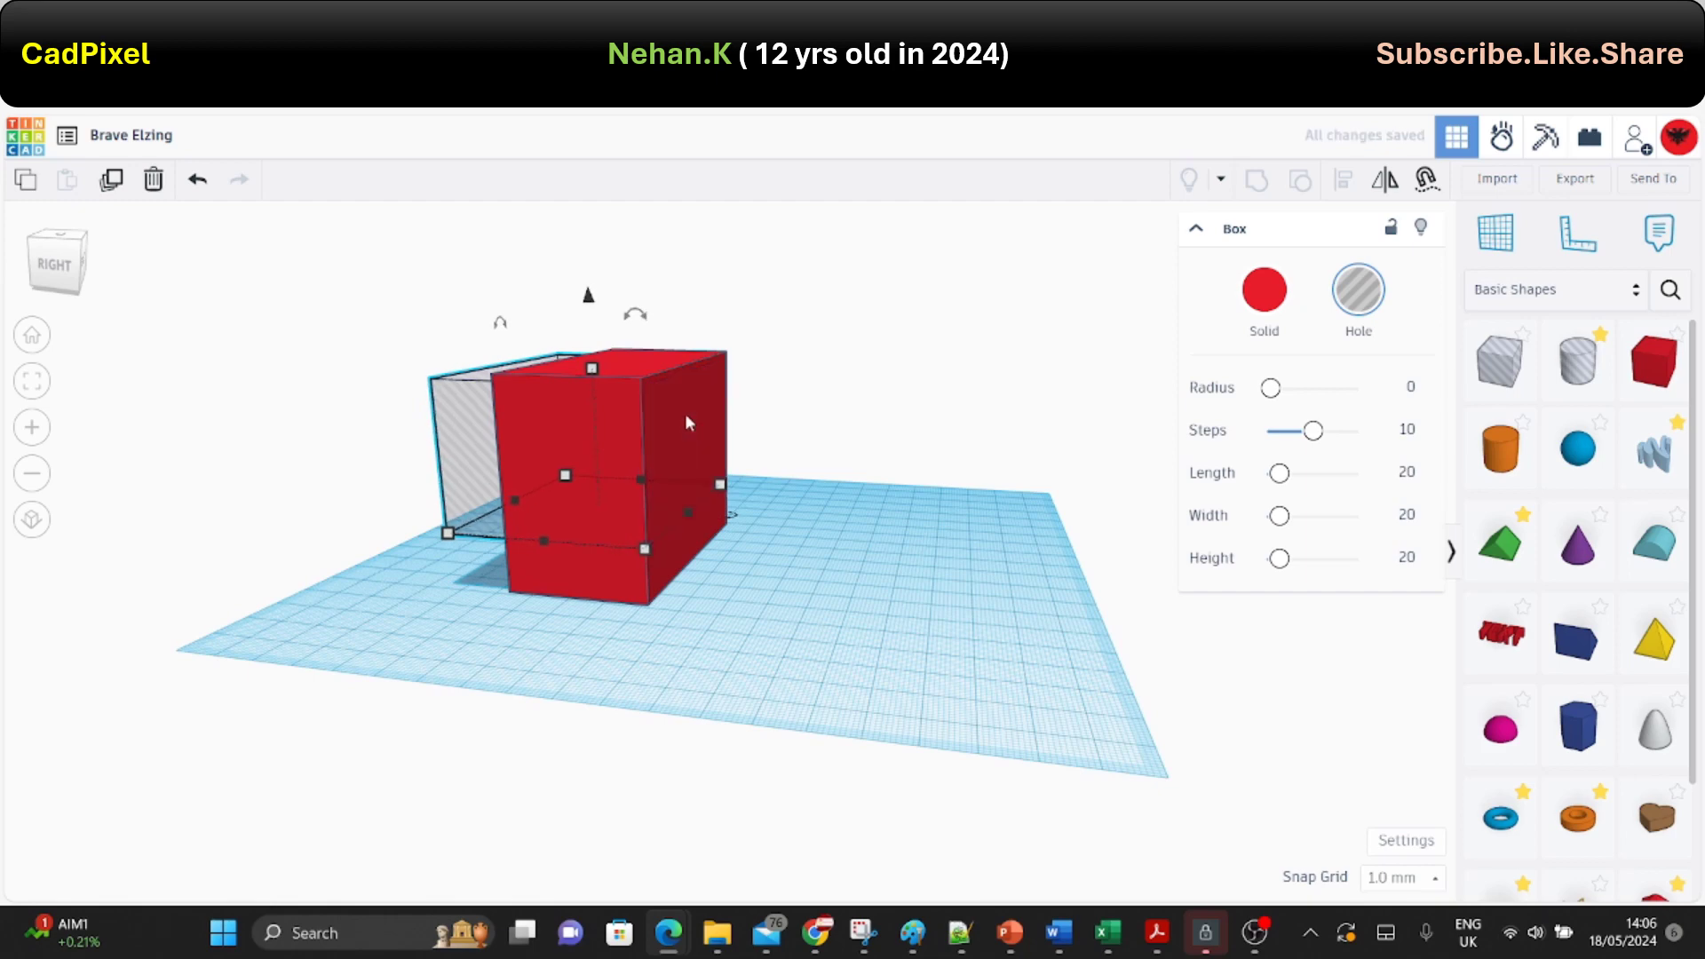
mouse_move(685, 413)
right_down()
mouse_move(1436, 336)
mouse_move(1192, 322)
right_up()
Group the red box and hole into an open-fronted hollow shell.
key(ctrl+a)
key(Escape)
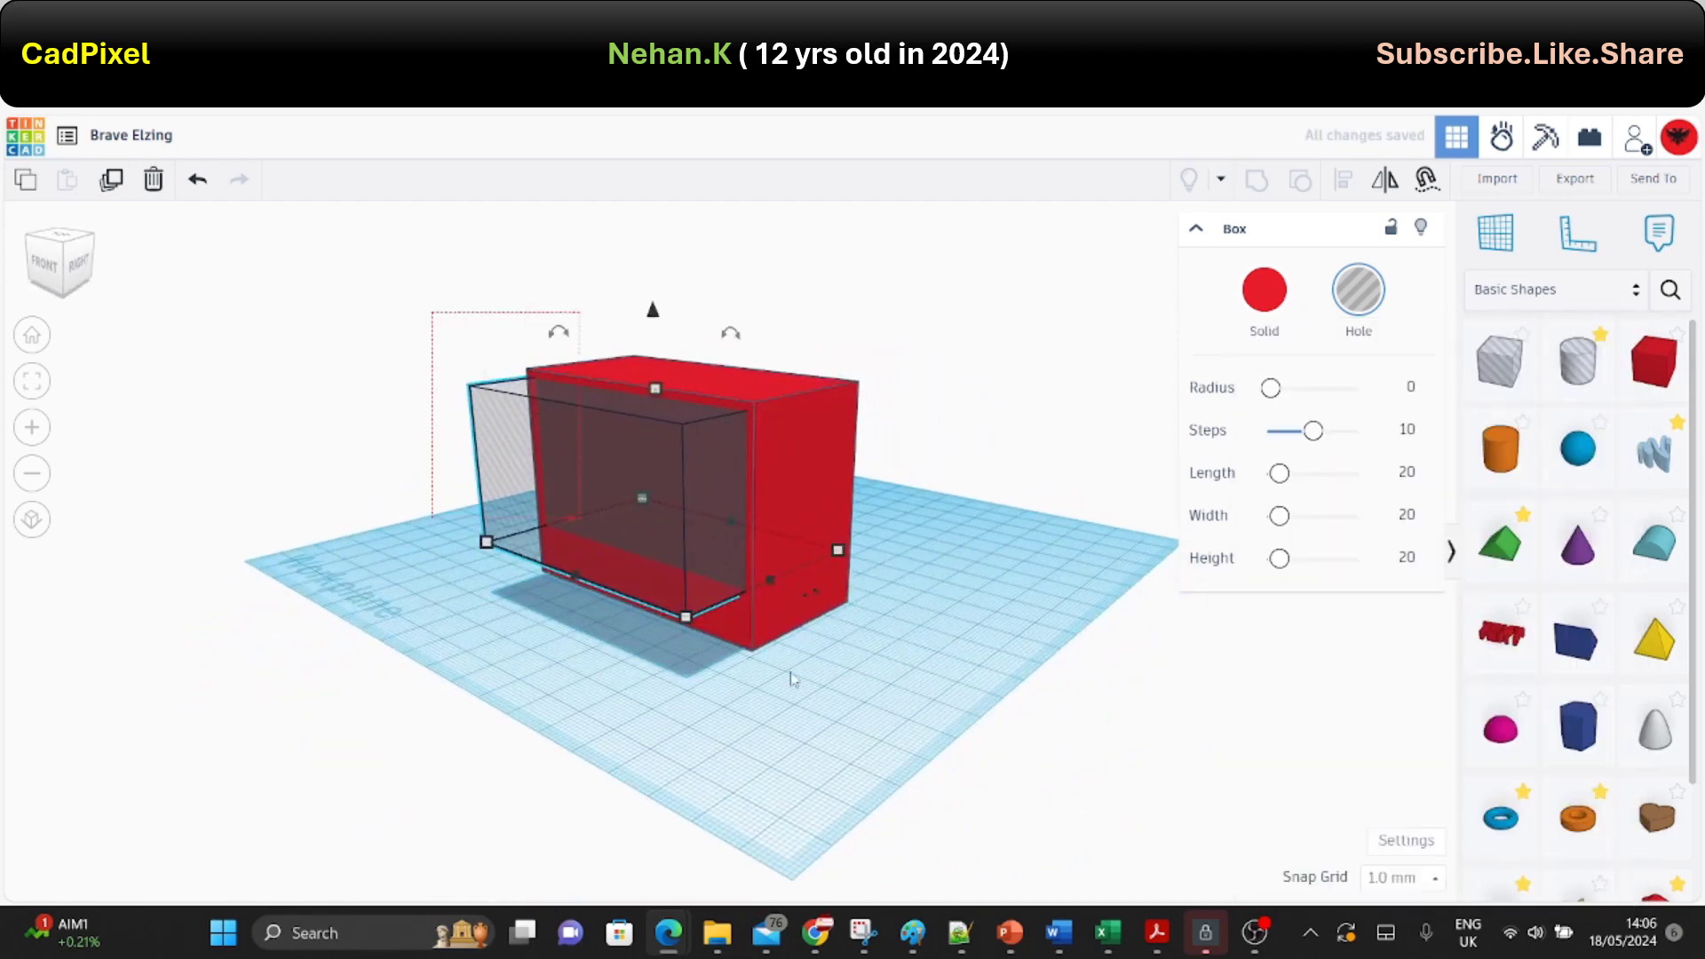
key(ctrl+g)
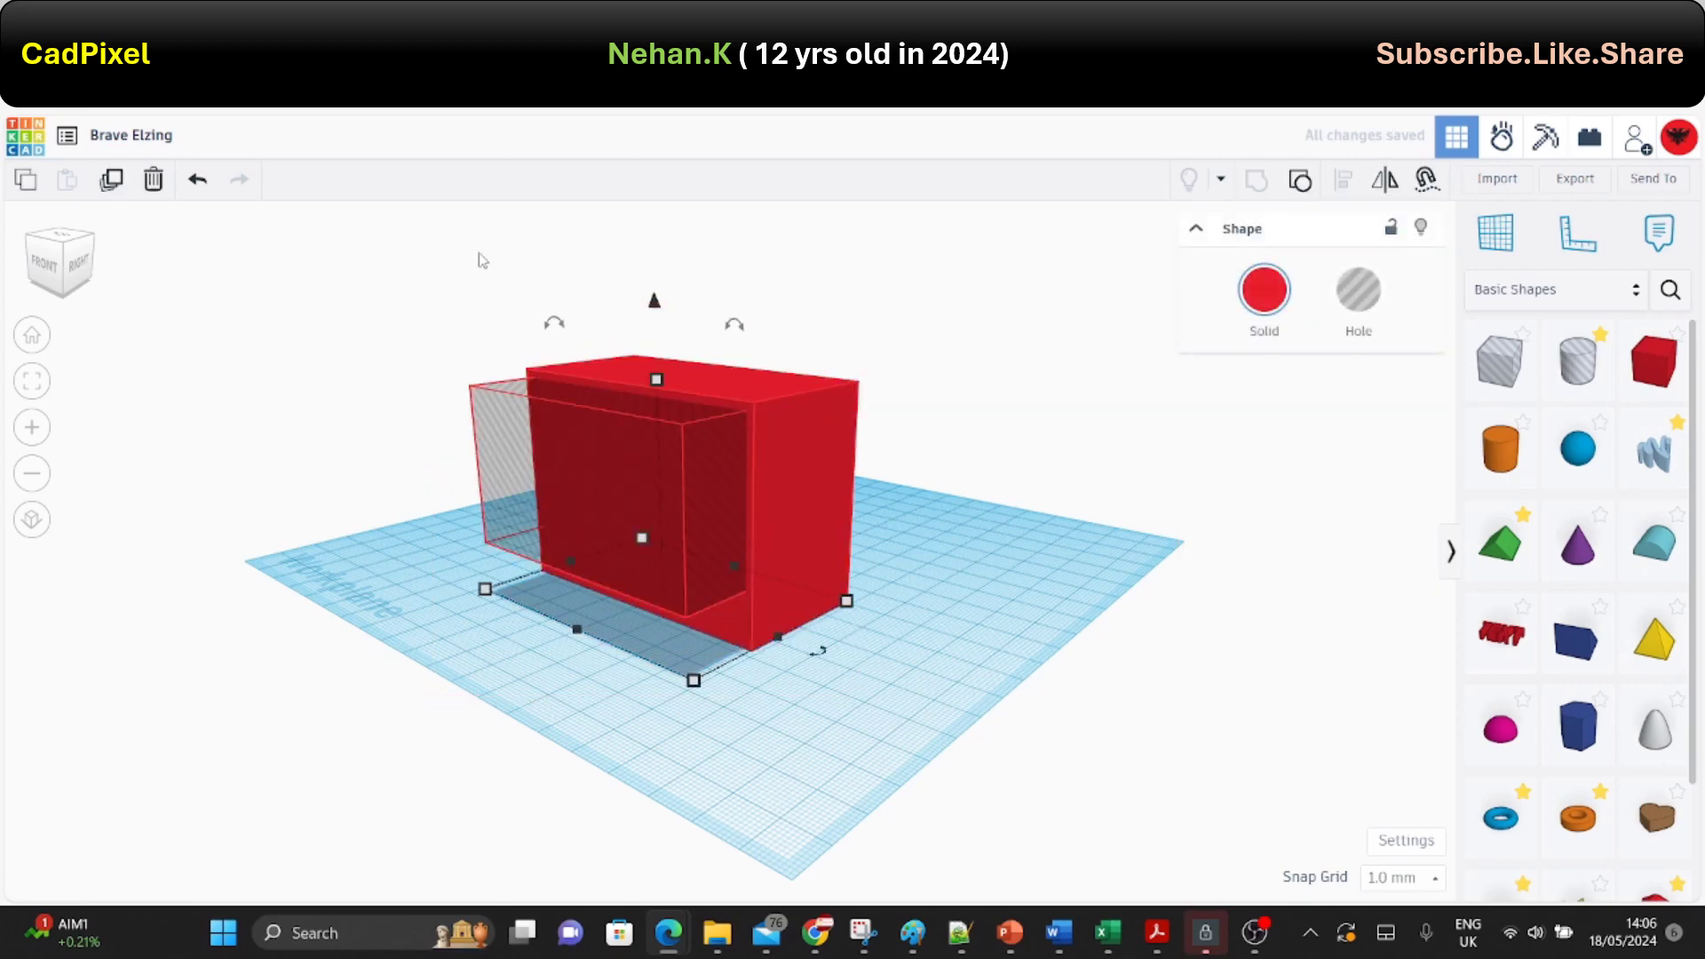
click(920, 593)
Add a new 20 mm red box beside the shell and start rounding its edges.
scroll(534, 467, up, 5)
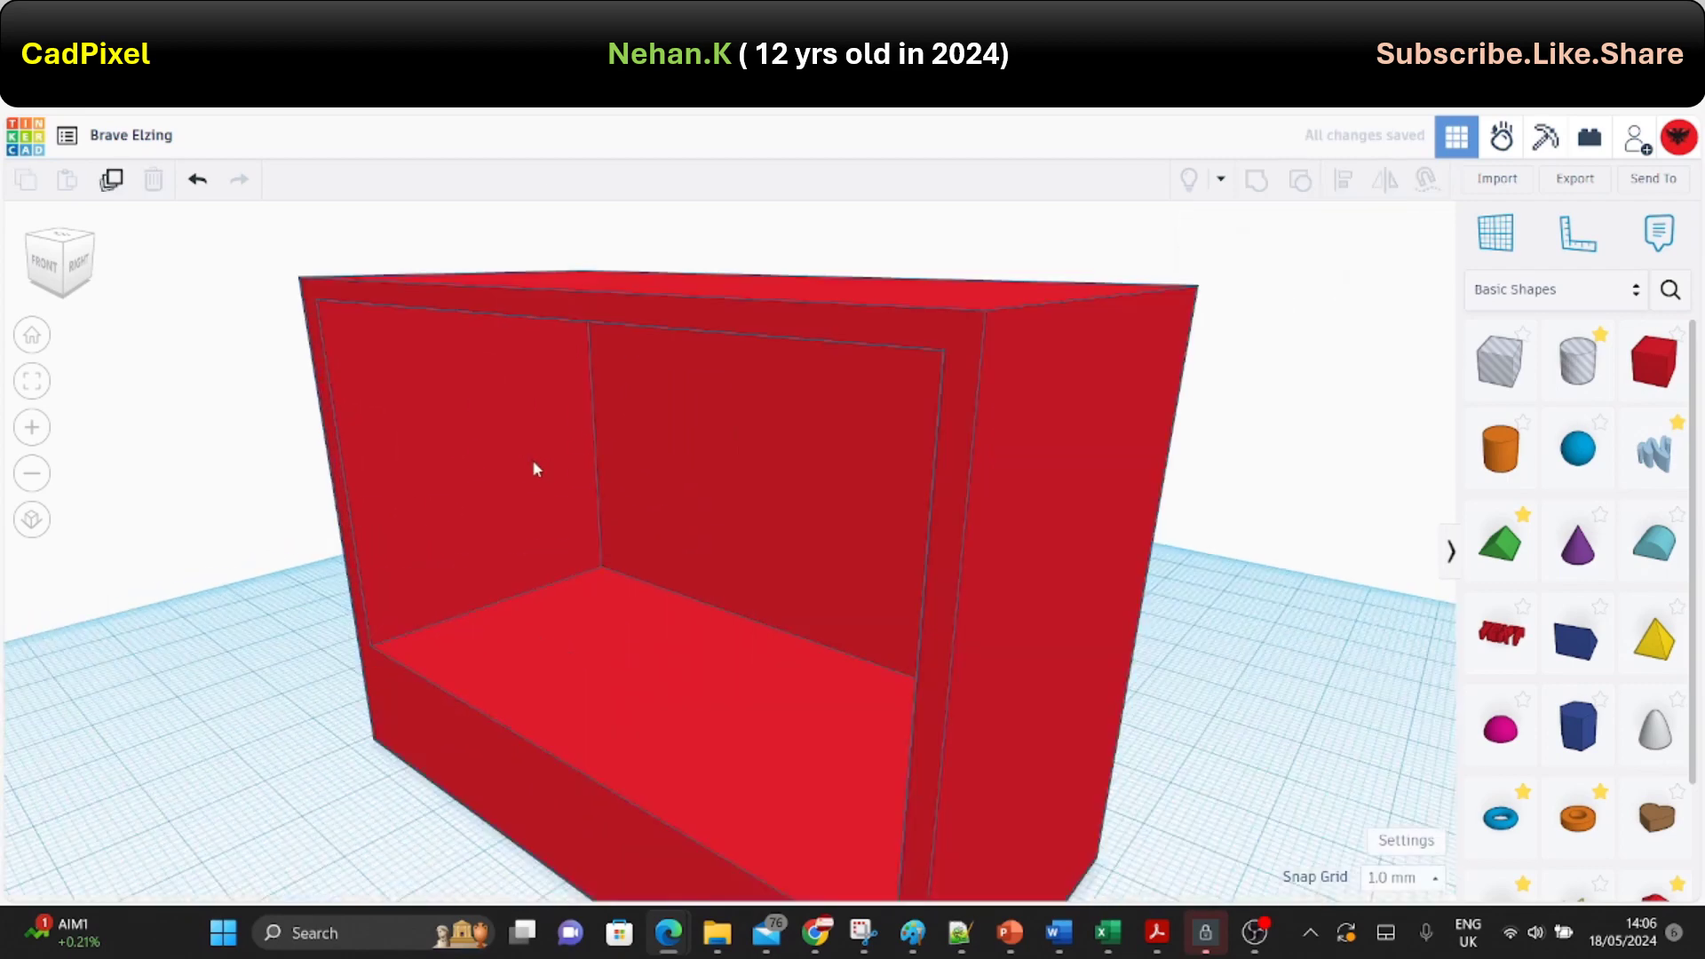
scroll(1313, 416, down, 2)
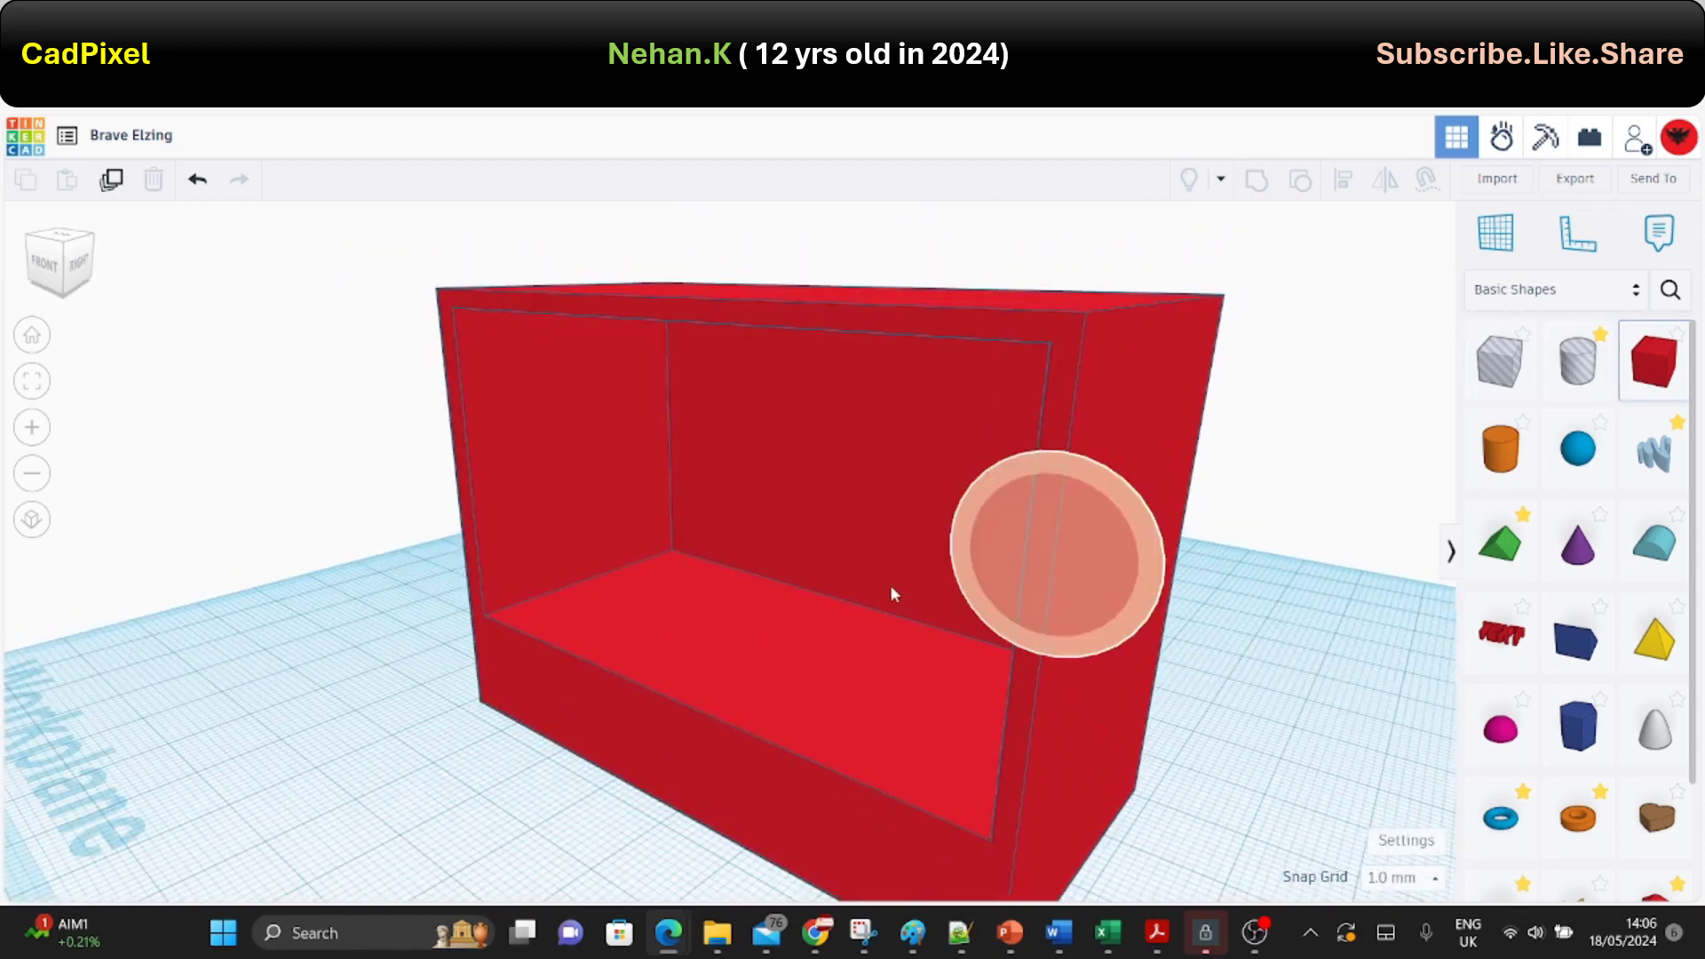
drag(1647, 375, 231, 679)
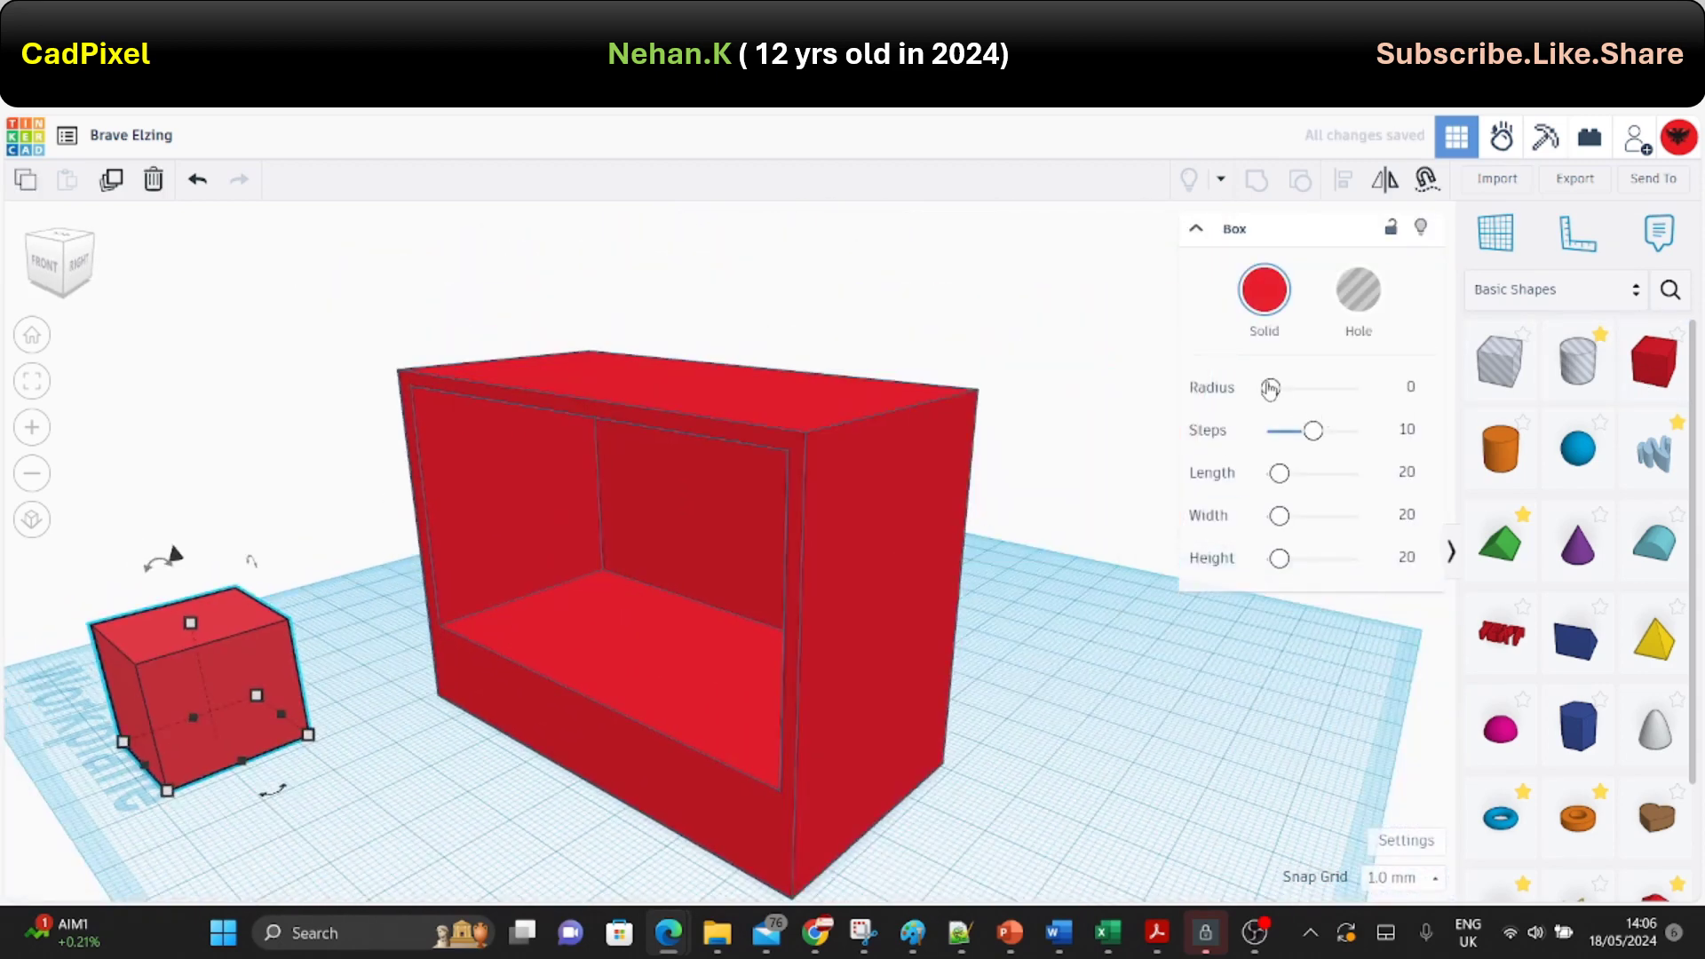
mouse_move(1270, 388)
mouse_down()
mouse_move(1457, 398)
mouse_move(1301, 409)
mouse_up()
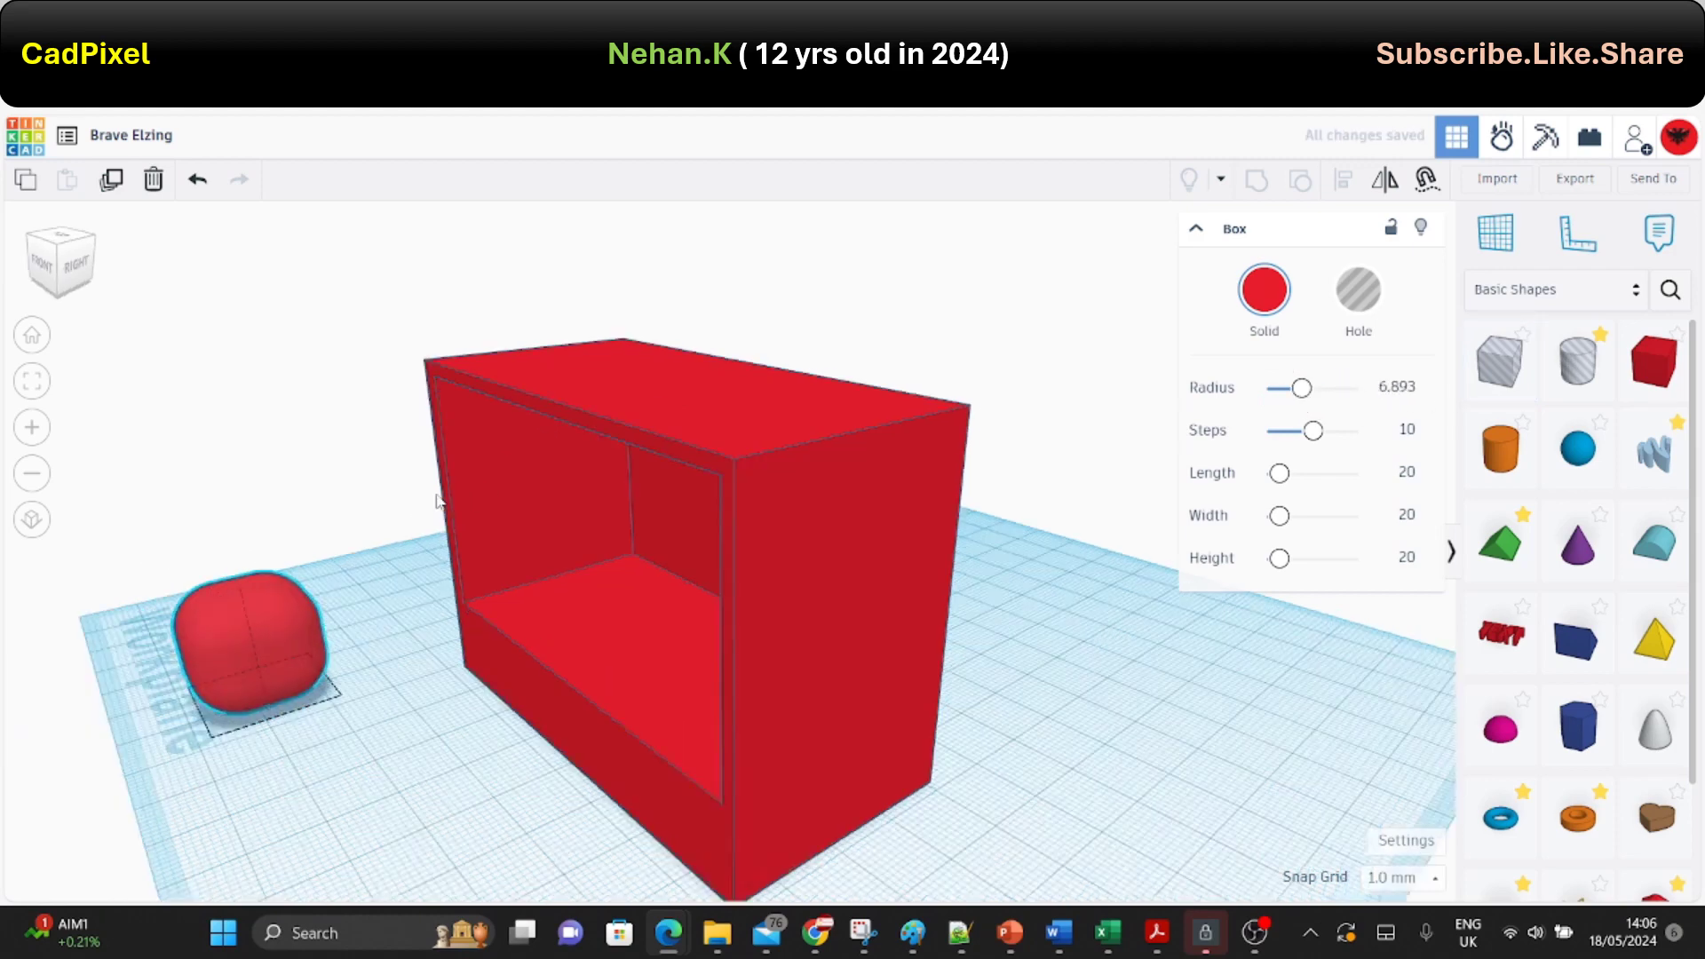
Adjust the Radius to about 8 for a cushion-like rounded shape.
right_drag(568, 418, 409, 476)
click(1294, 397)
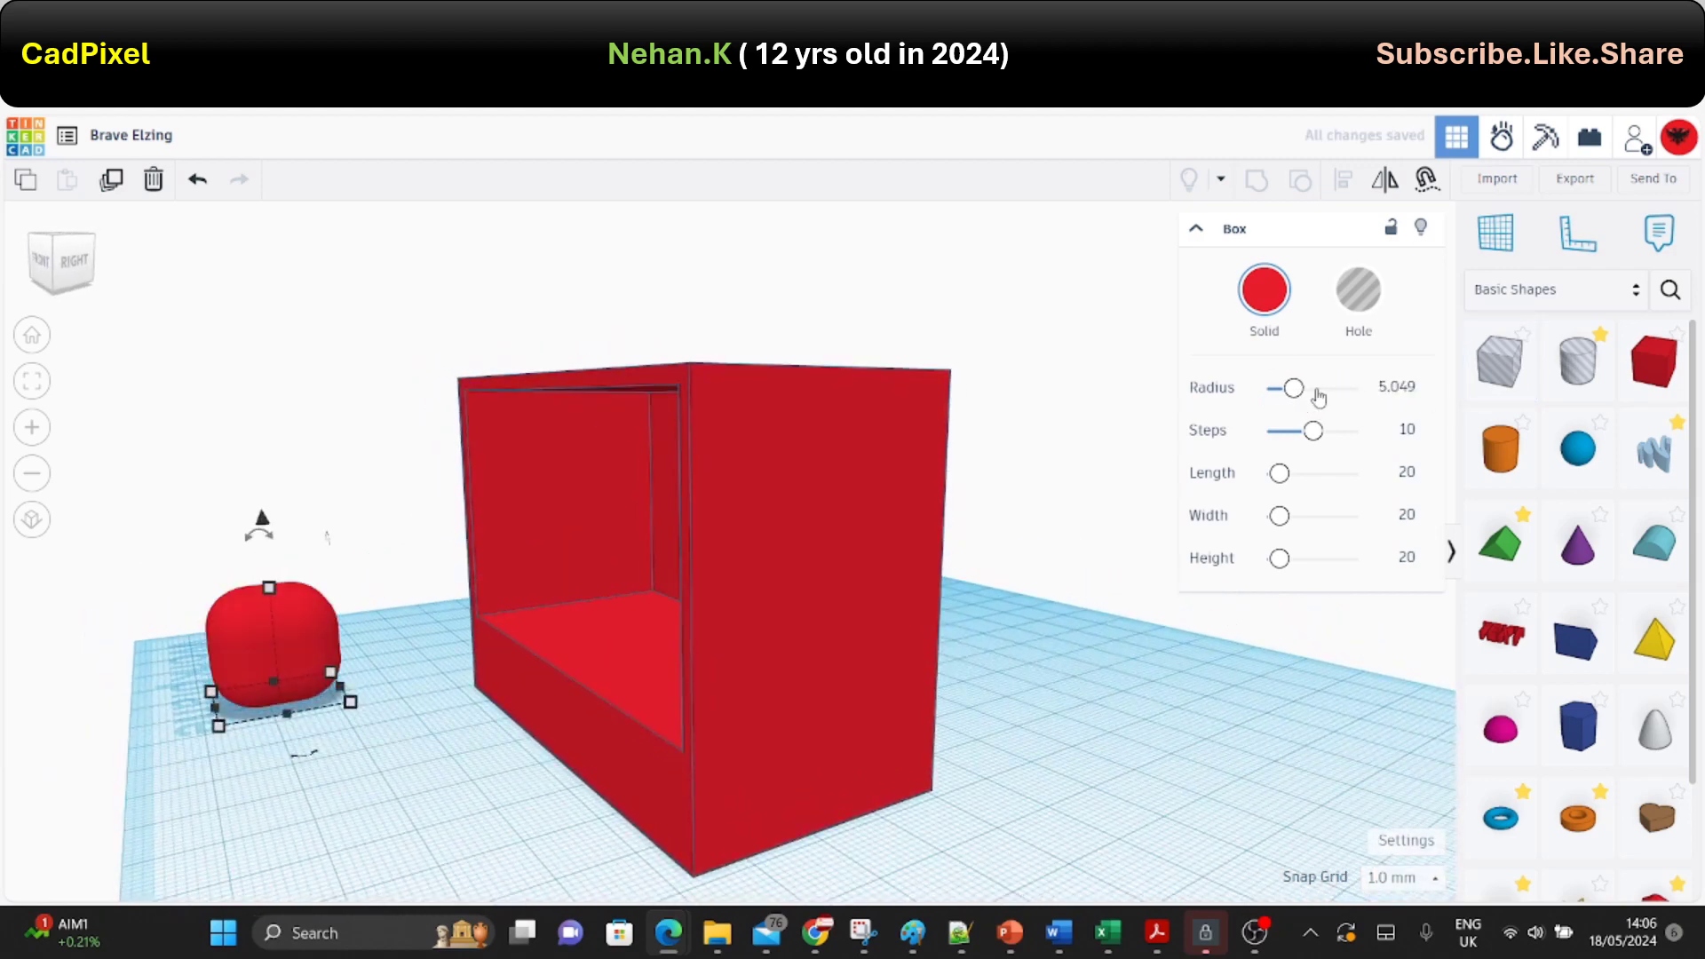
click(1320, 394)
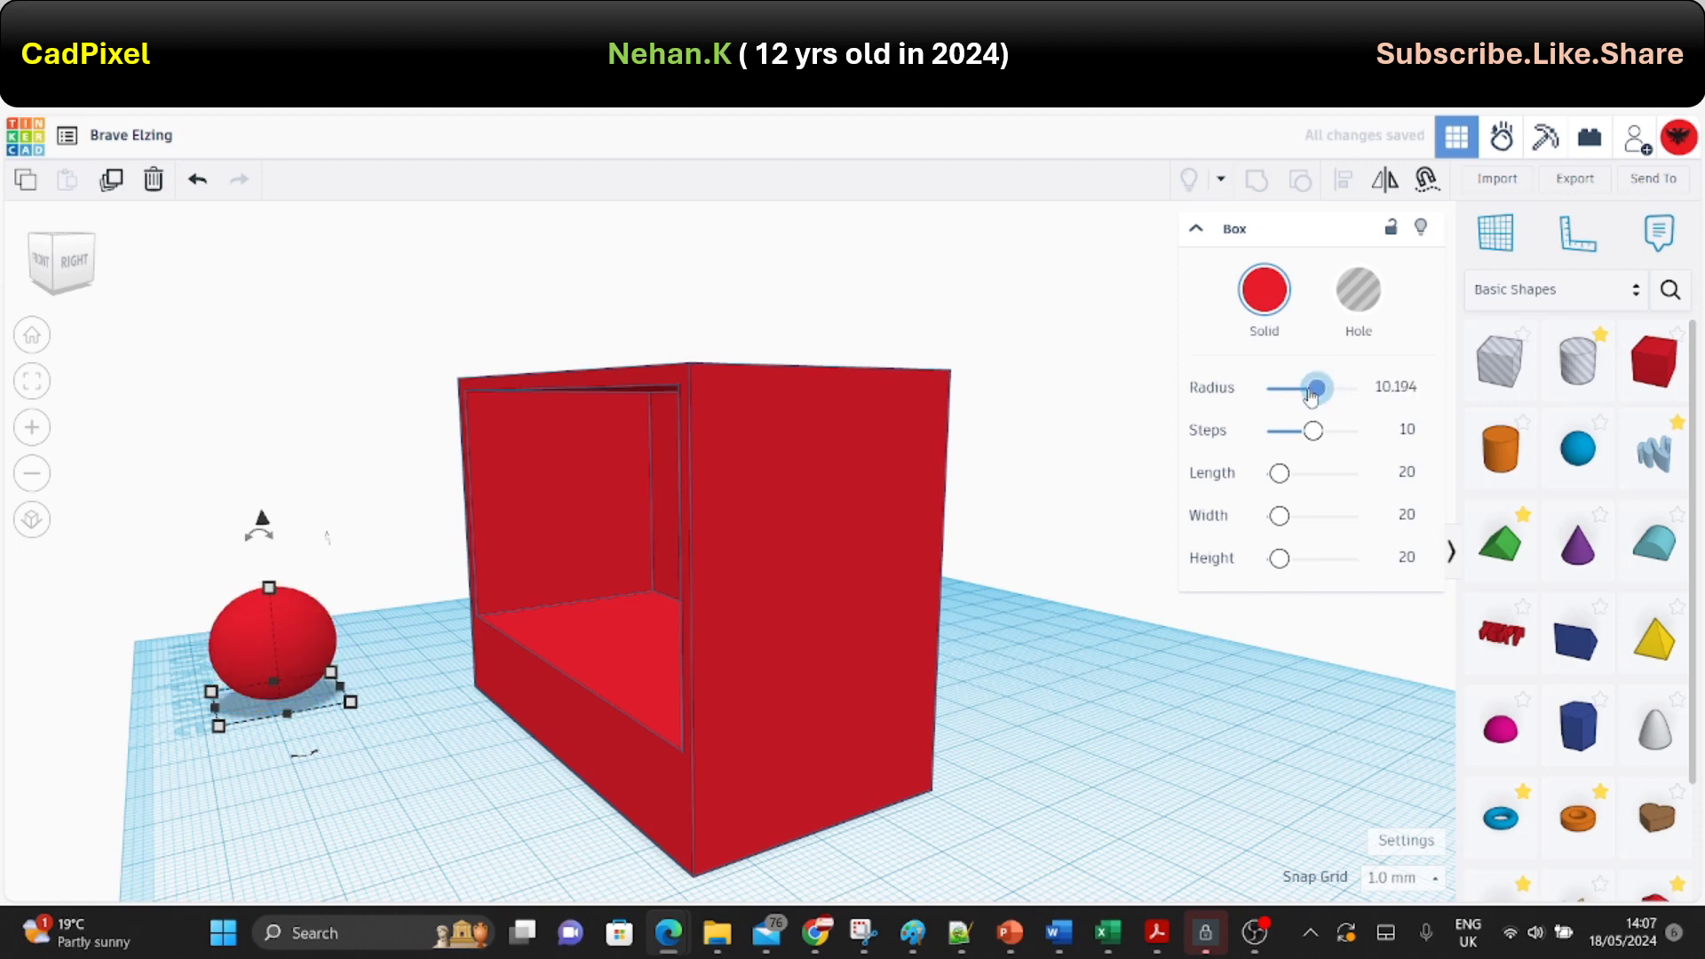
drag(1310, 396, 1299, 397)
mouse_move(465, 380)
right_down()
mouse_move(901, 280)
mouse_move(839, 350)
right_up()
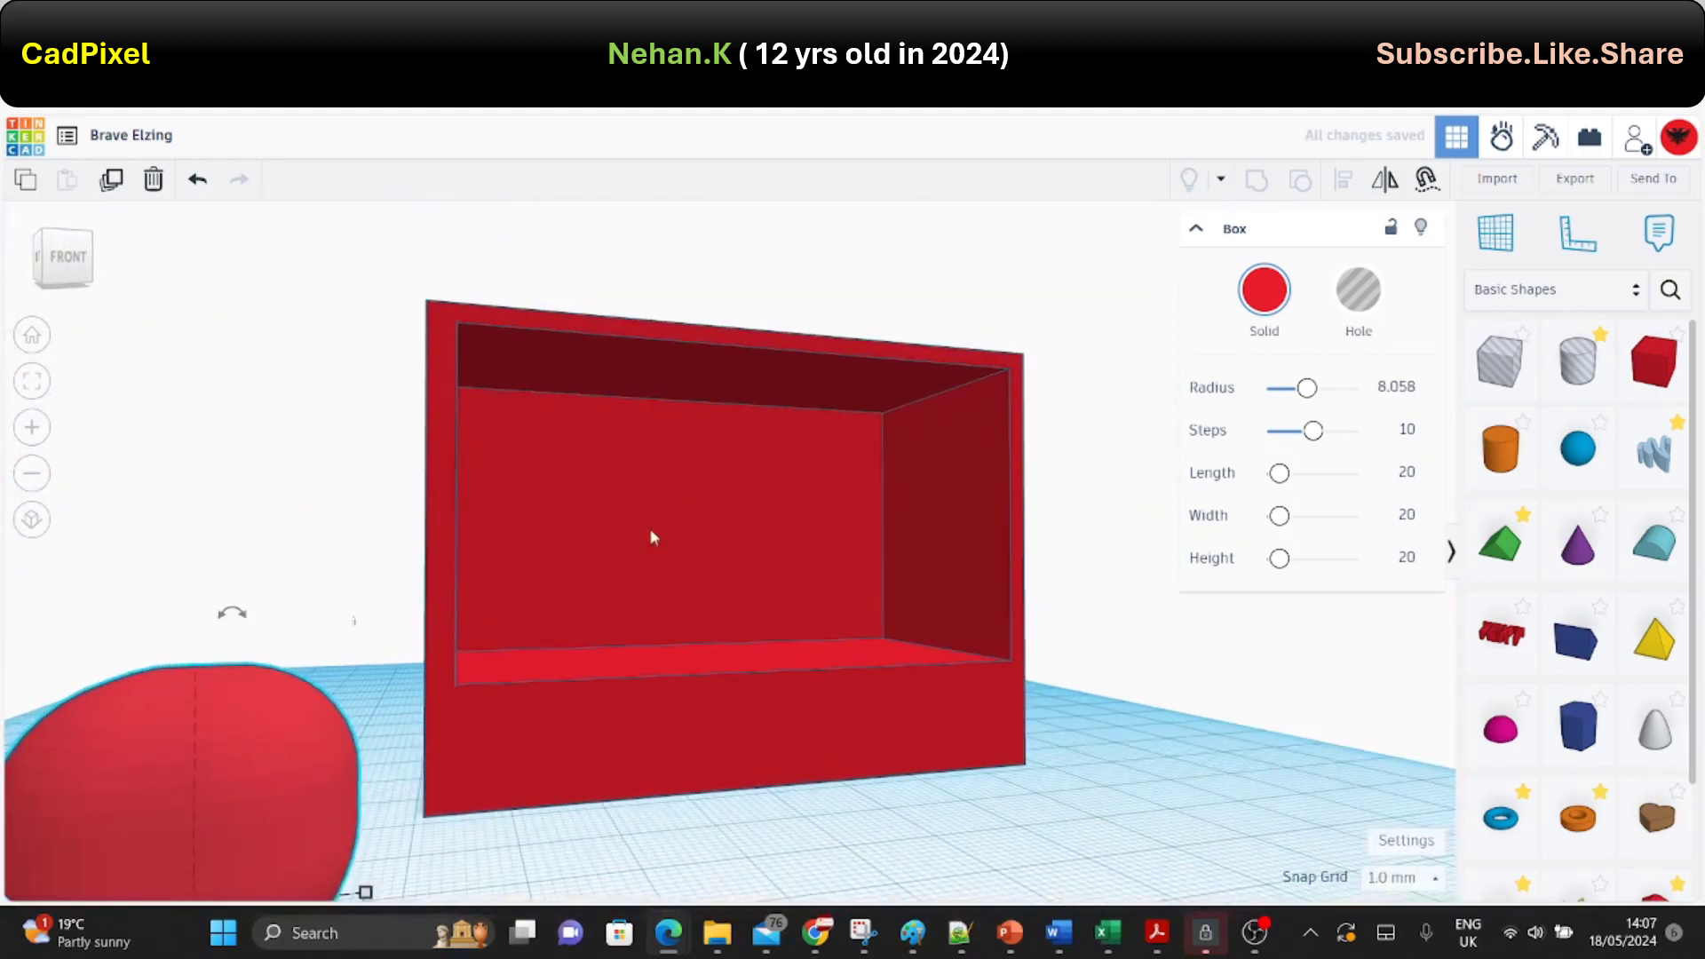
click(291, 544)
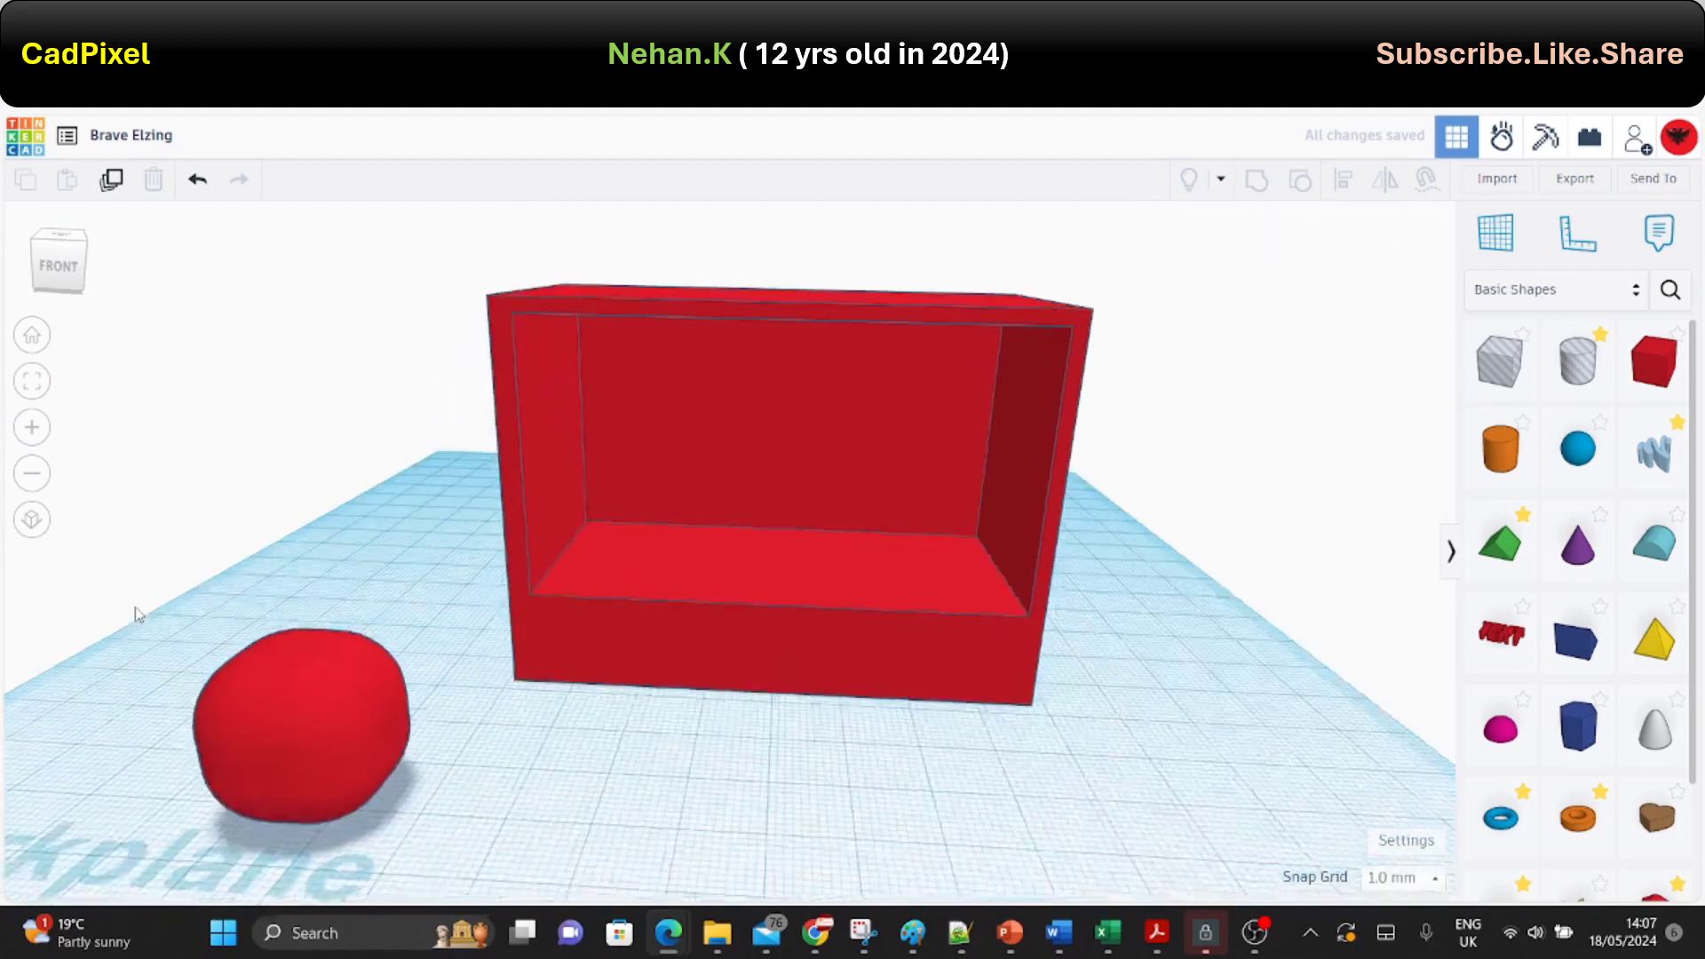
Place a 20 mm box hole over half the rounded blob and group them to cut it.
right_drag(146, 627, 373, 497)
mouse_move(1500, 360)
mouse_down()
mouse_move(610, 657)
mouse_move(524, 710)
mouse_move(481, 662)
mouse_up()
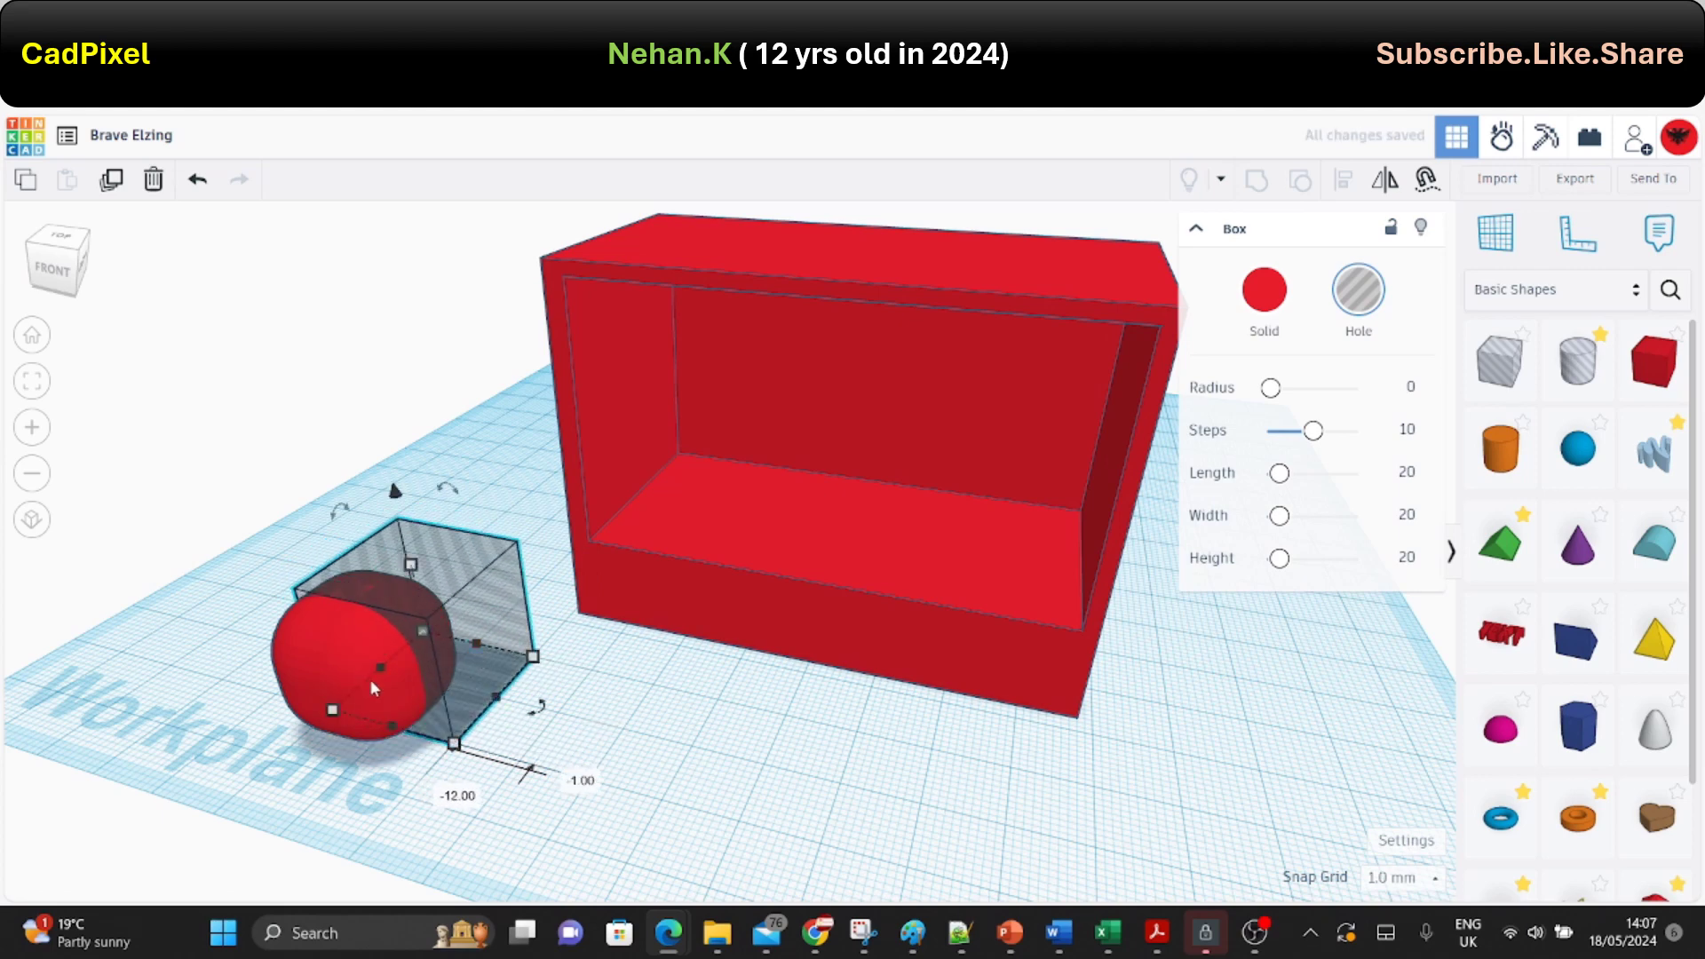
drag(332, 710, 271, 692)
drag(377, 557, 377, 543)
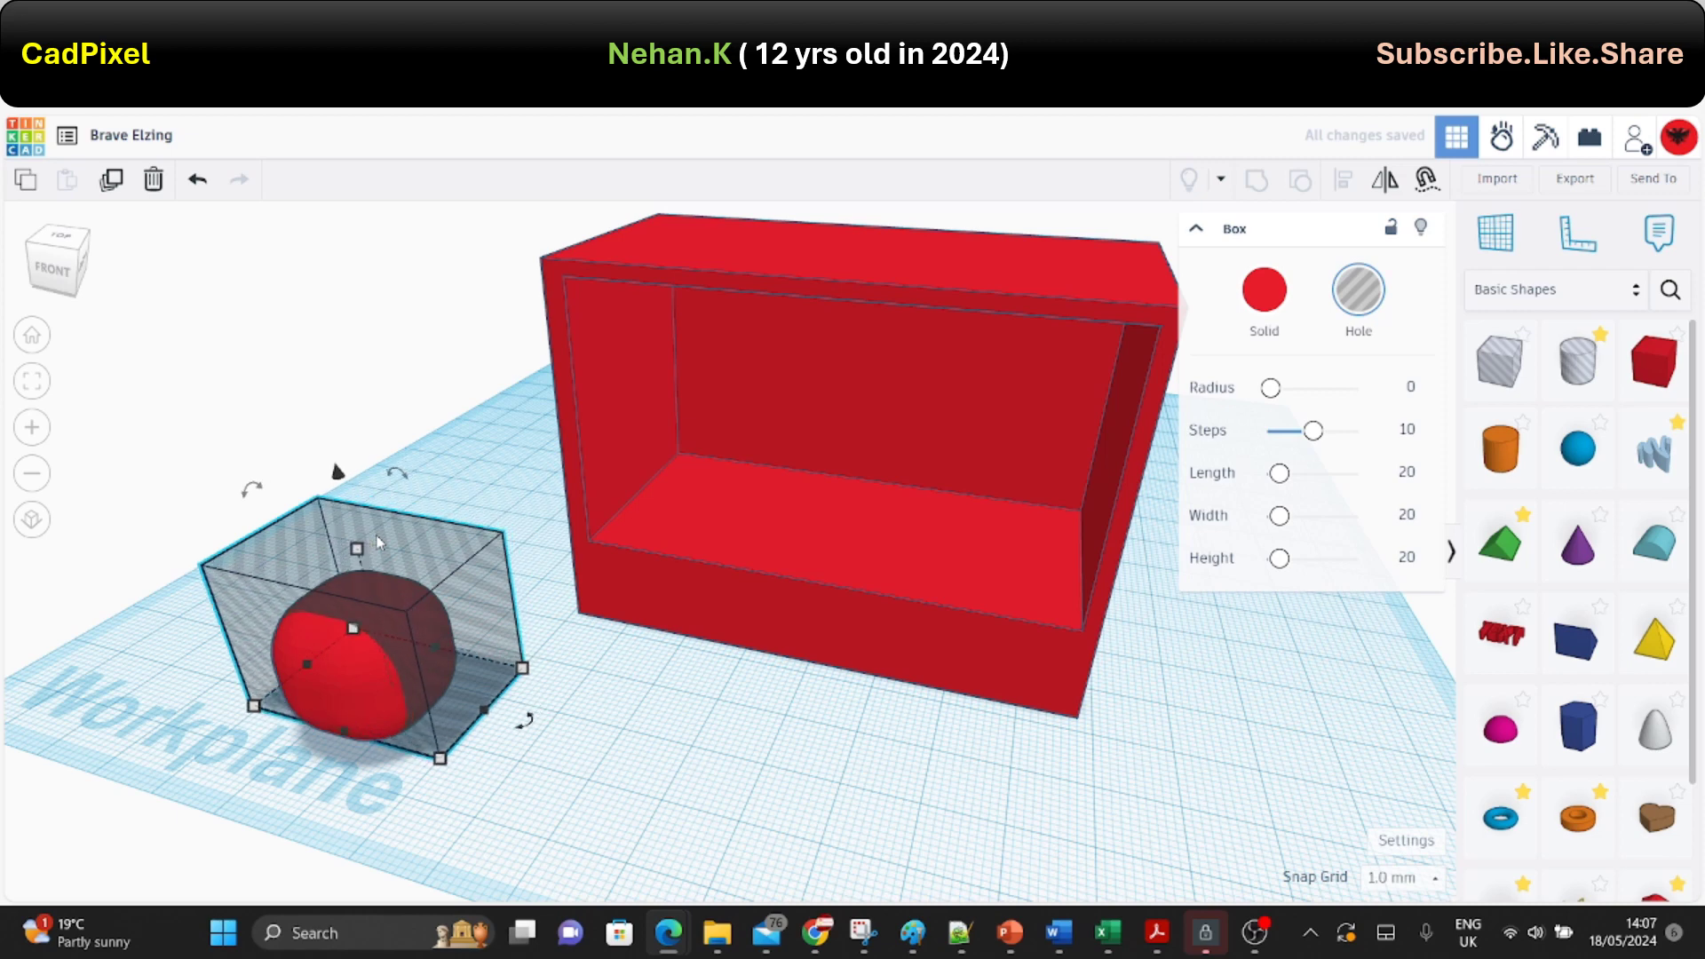
drag(378, 543, 380, 544)
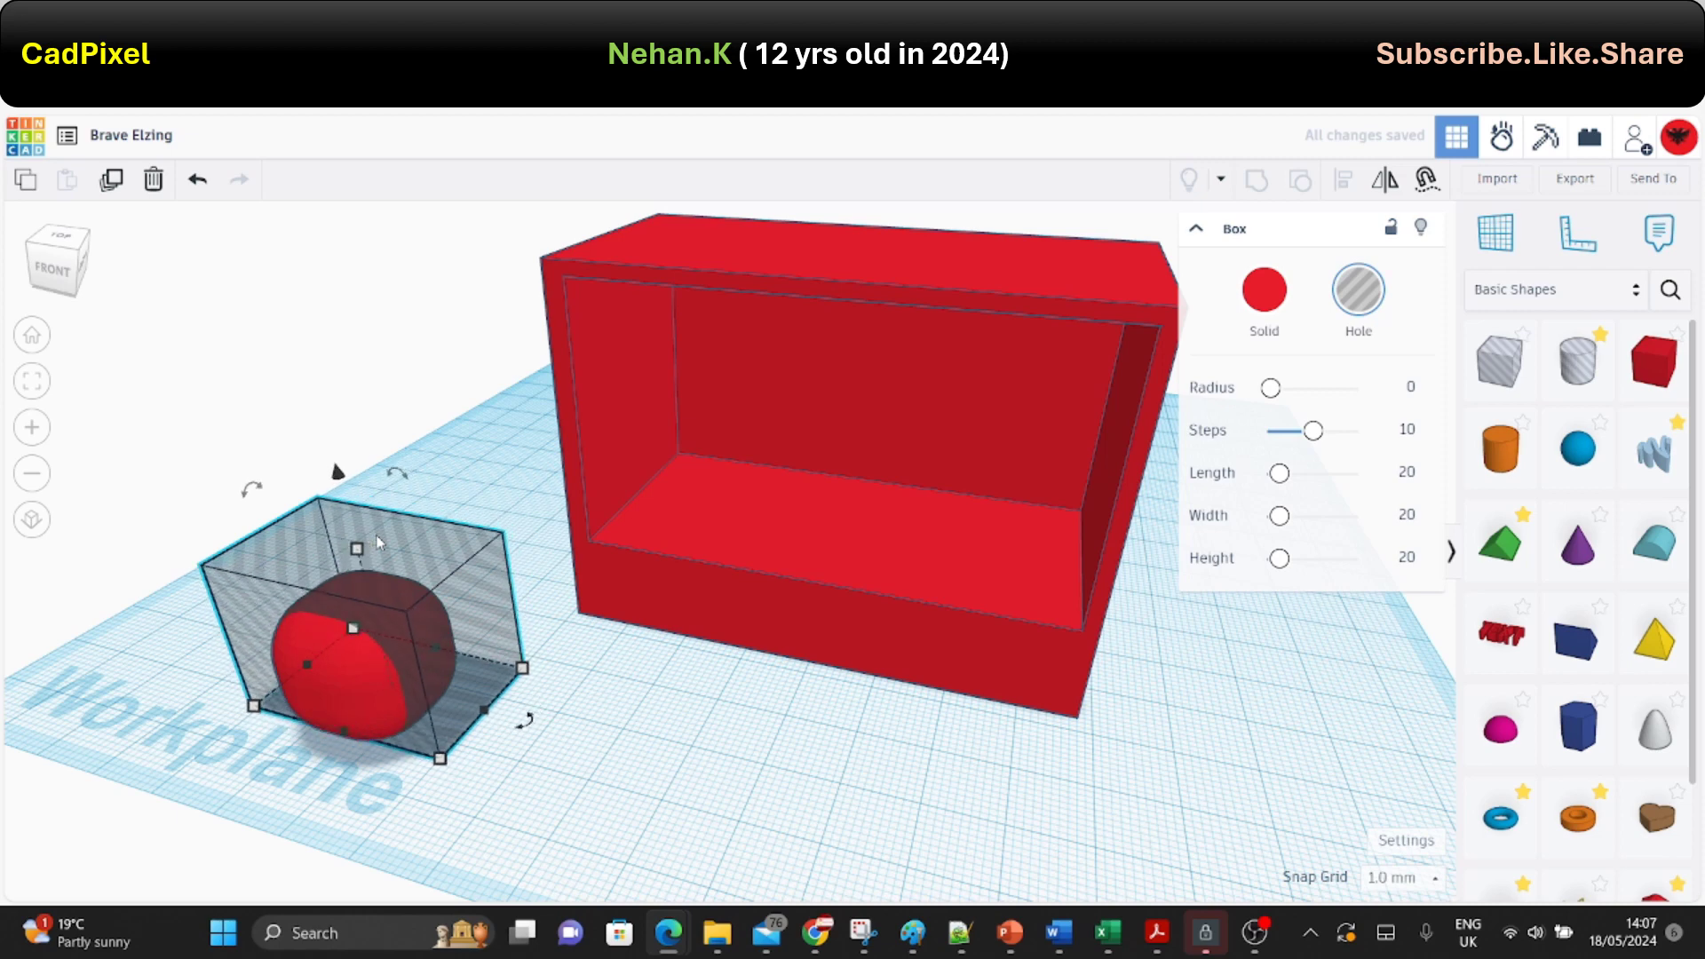
shift+click(435, 689)
key(ctrl+g)
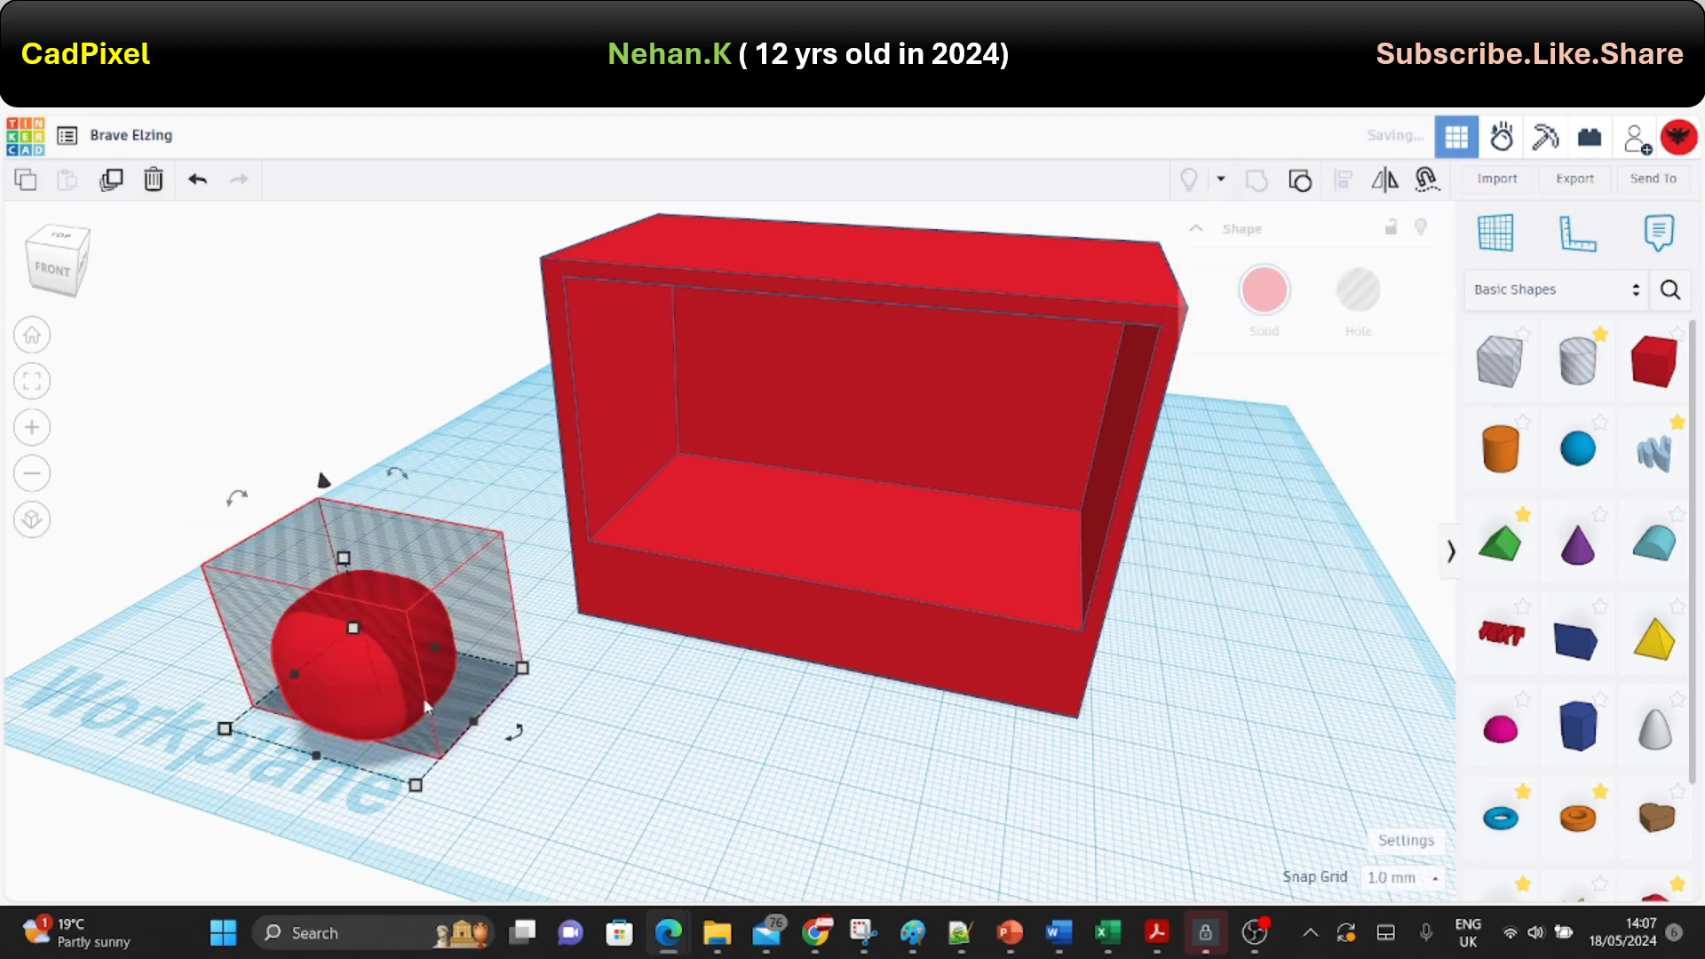
mouse_move(401, 697)
mouse_down()
mouse_move(691, 577)
mouse_move(674, 572)
mouse_up()
drag(627, 453, 586, 381)
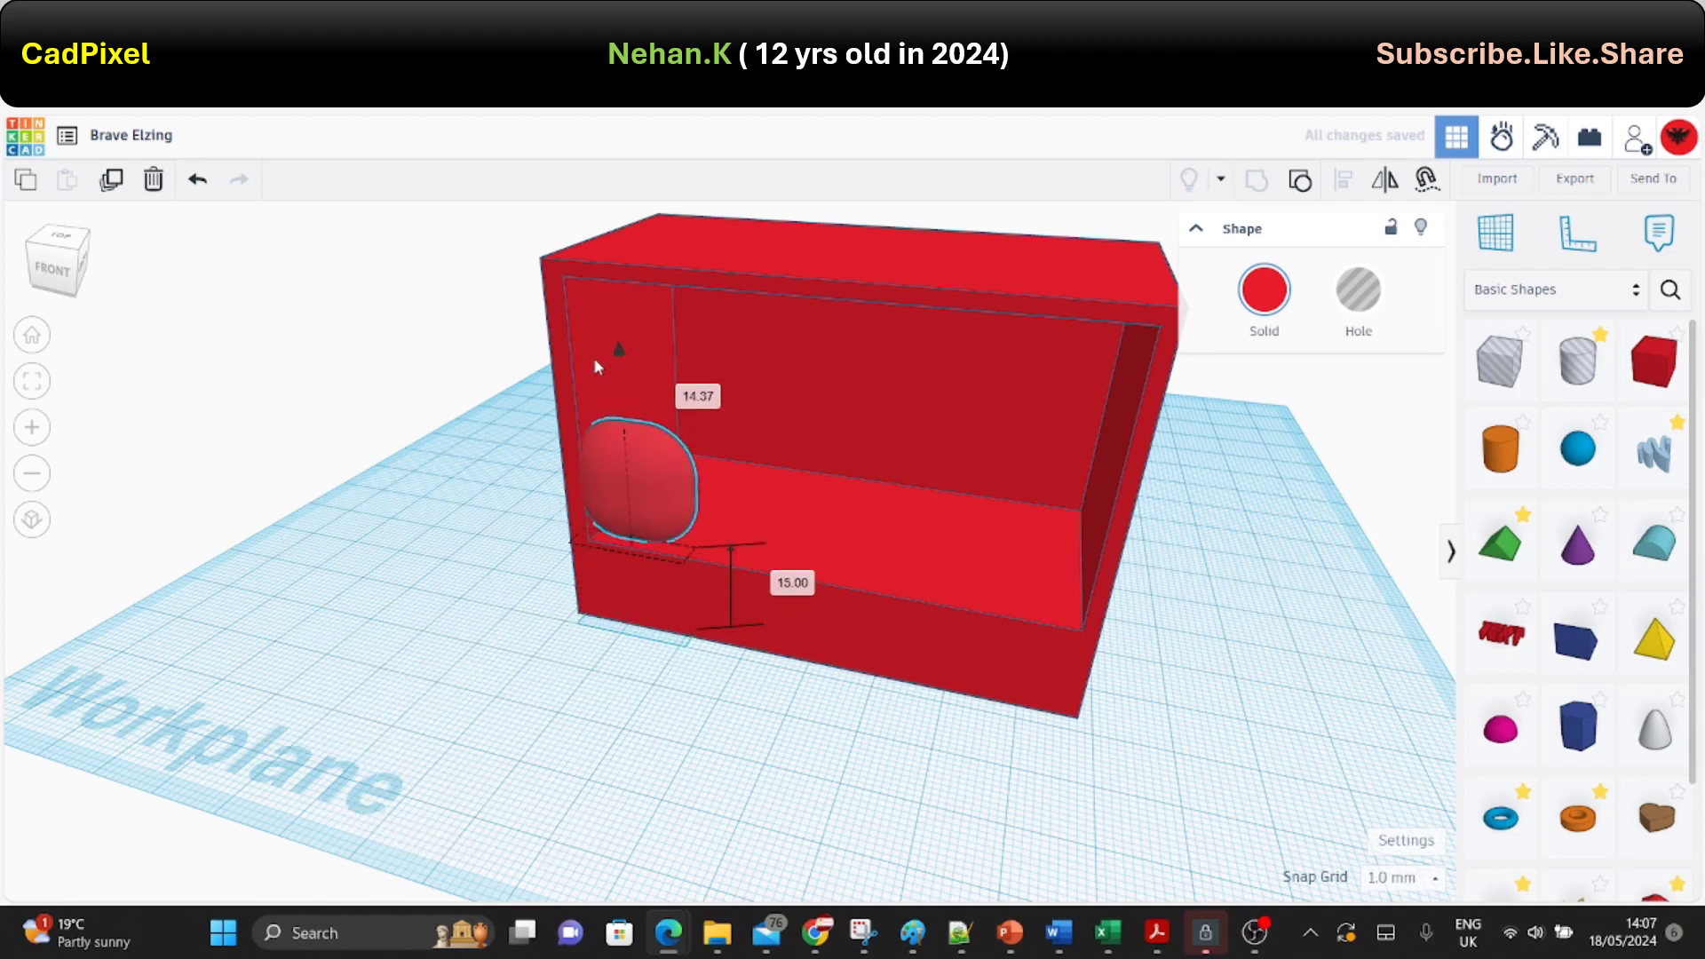
drag(627, 445, 647, 261)
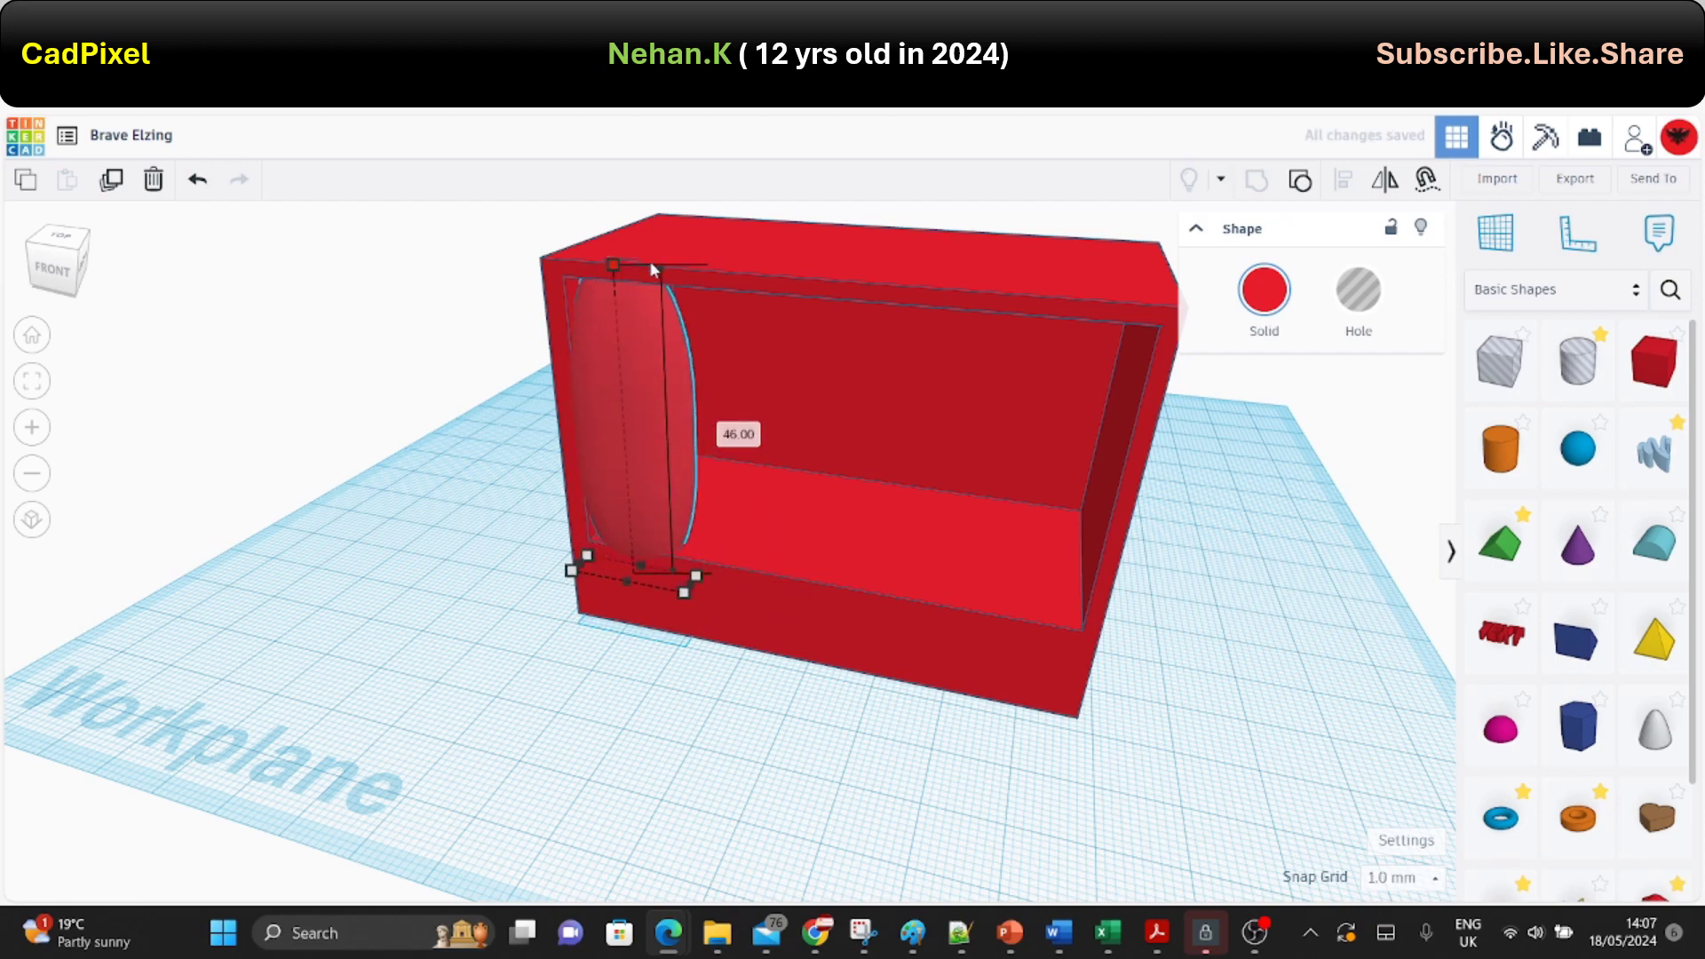
mouse_move(620, 498)
right_down()
mouse_move(838, 531)
mouse_move(484, 462)
right_up()
click(484, 462)
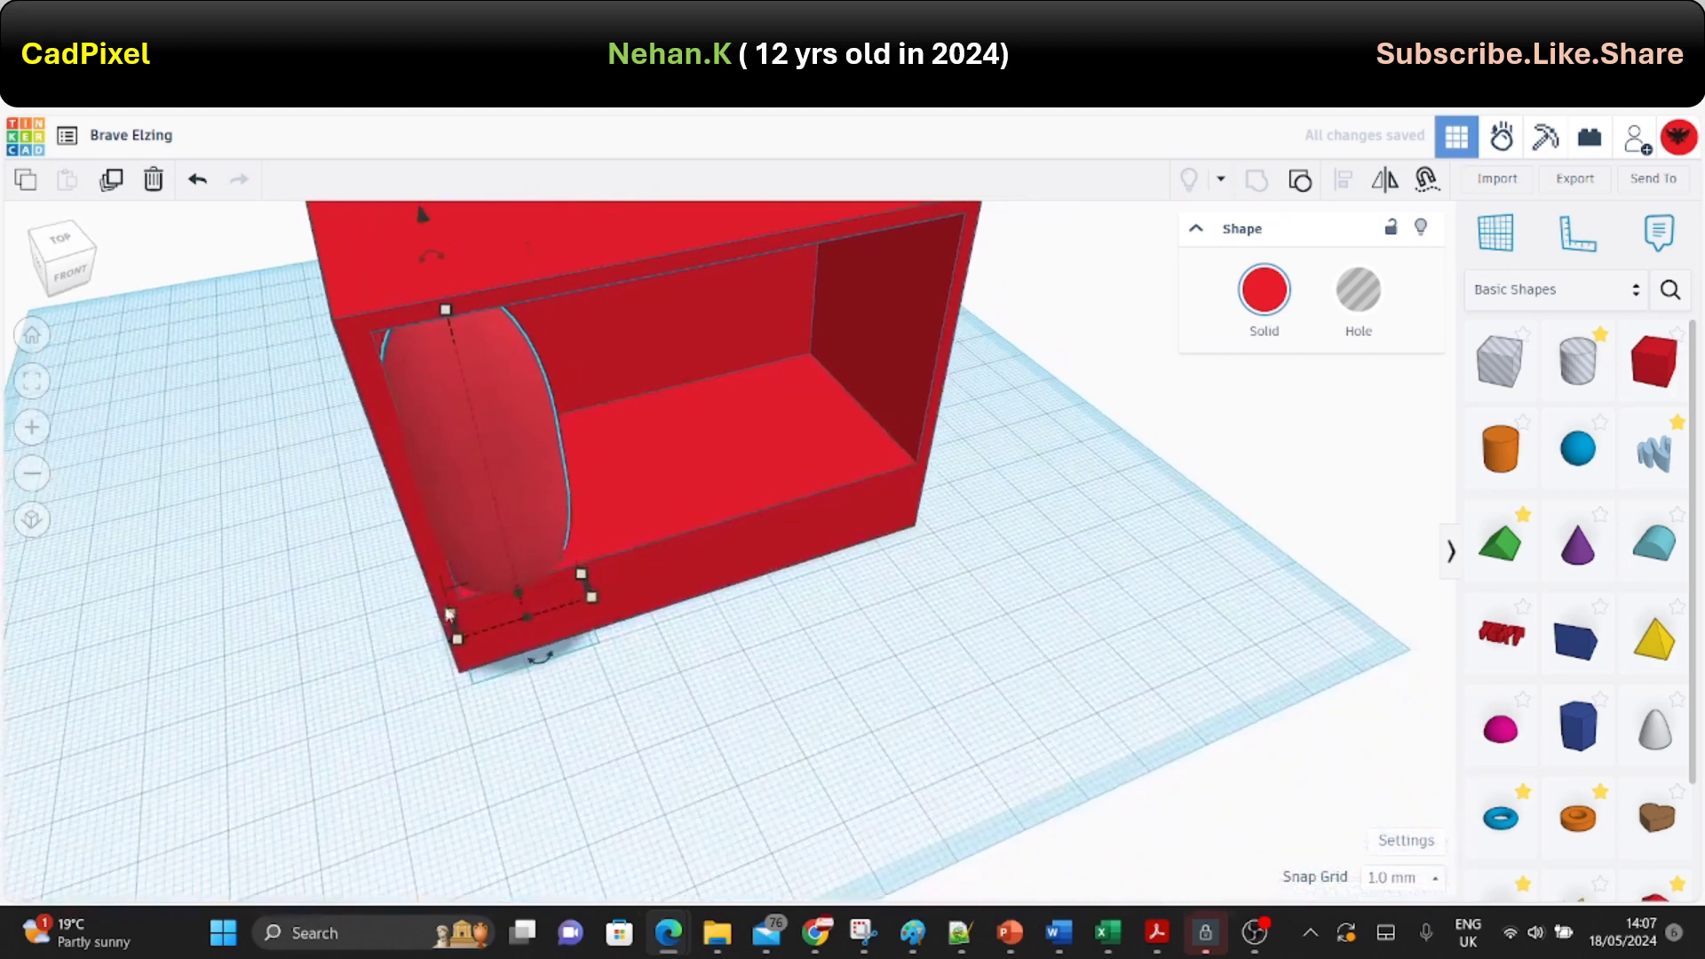
mouse_move(452, 631)
mouse_down()
mouse_move(421, 633)
mouse_move(473, 607)
mouse_up()
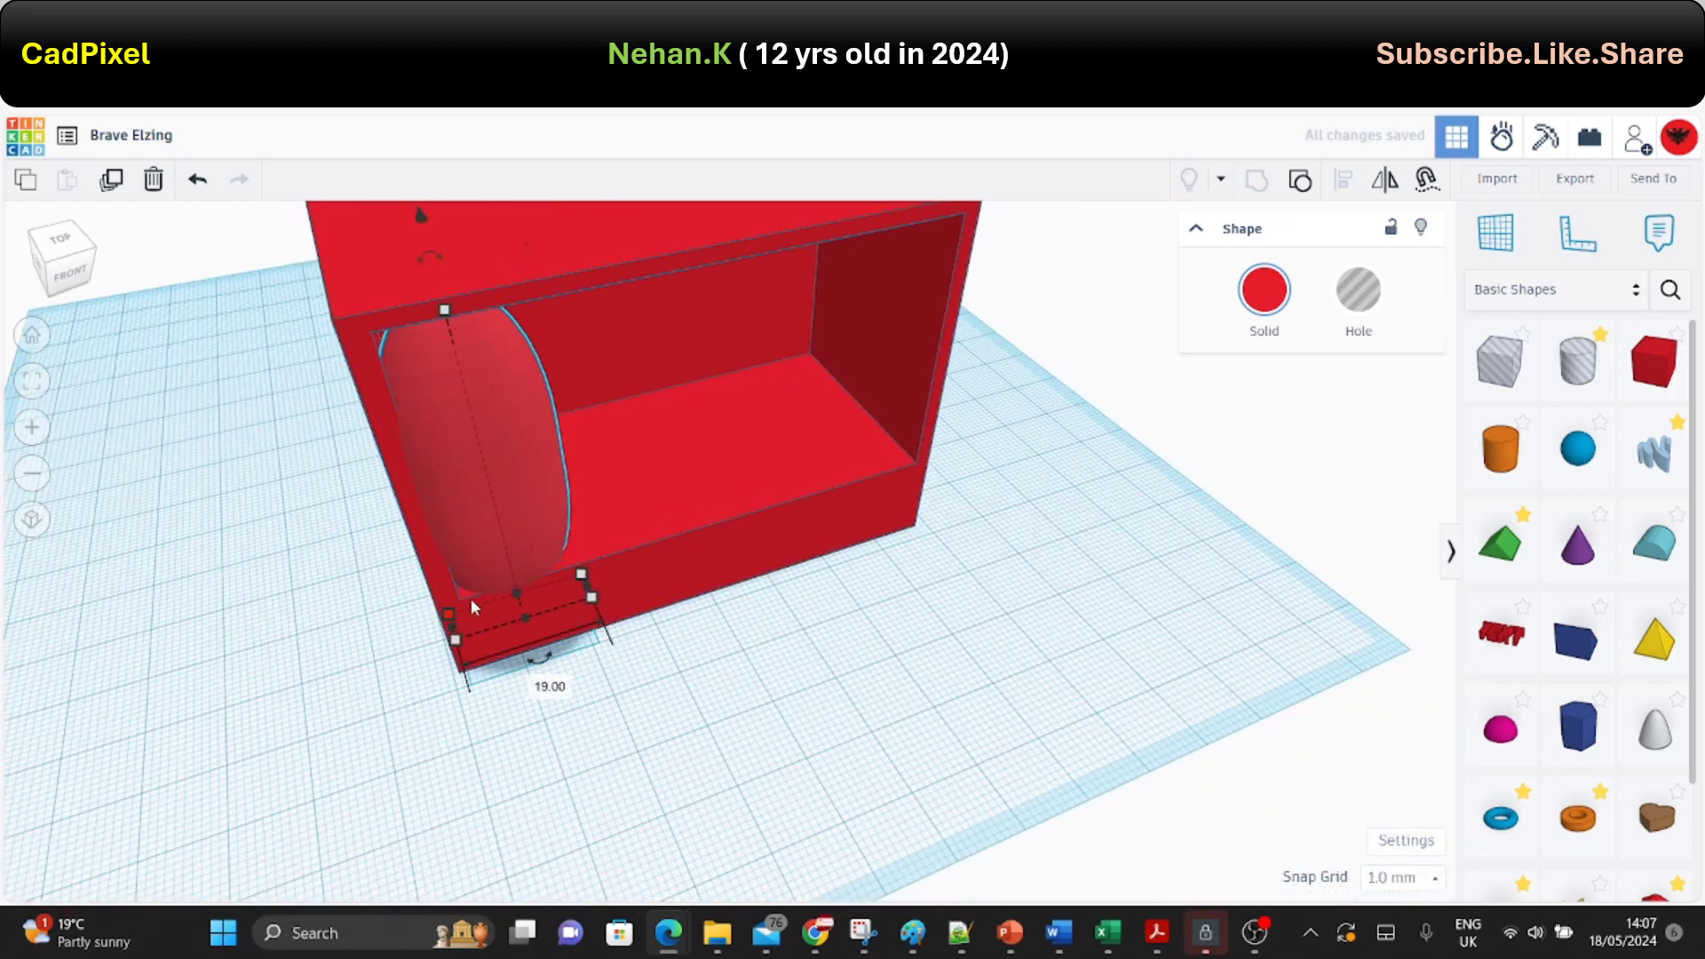
key(ctrl+z)
key(ctrl+z)
key(ctrl+z)
key(ctrl+z)
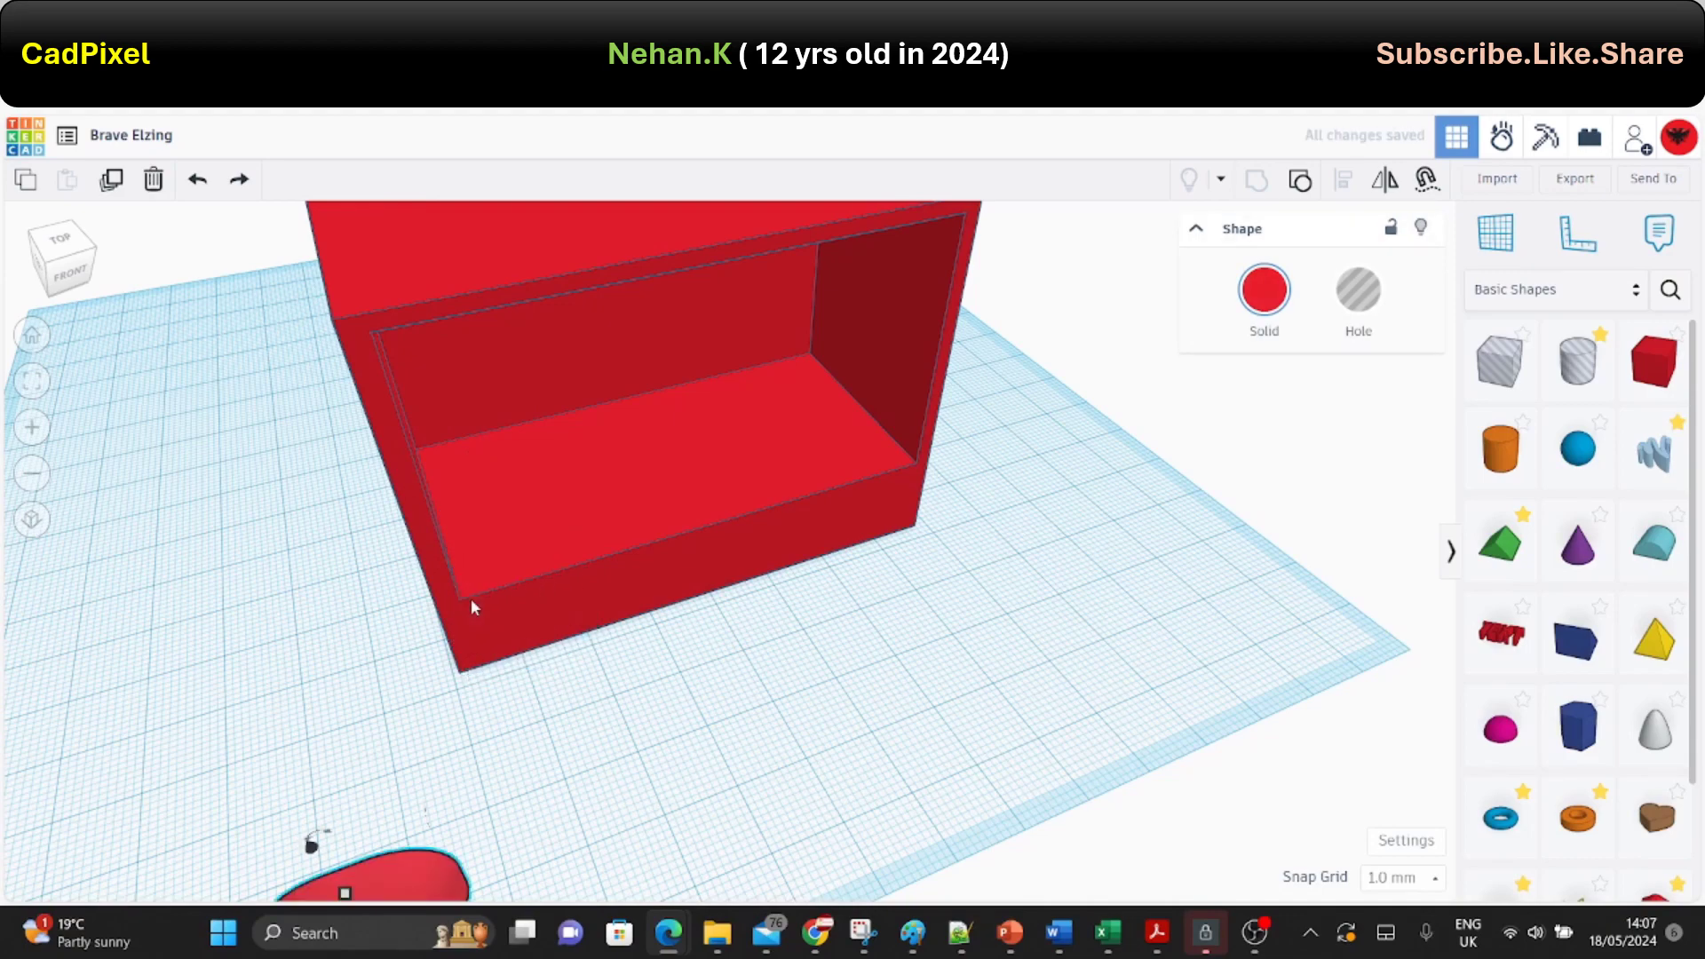
Add a second box hole, nudge it onto the half-sphere, and group to trim a thin slice.
right_drag(471, 599, 1496, 391)
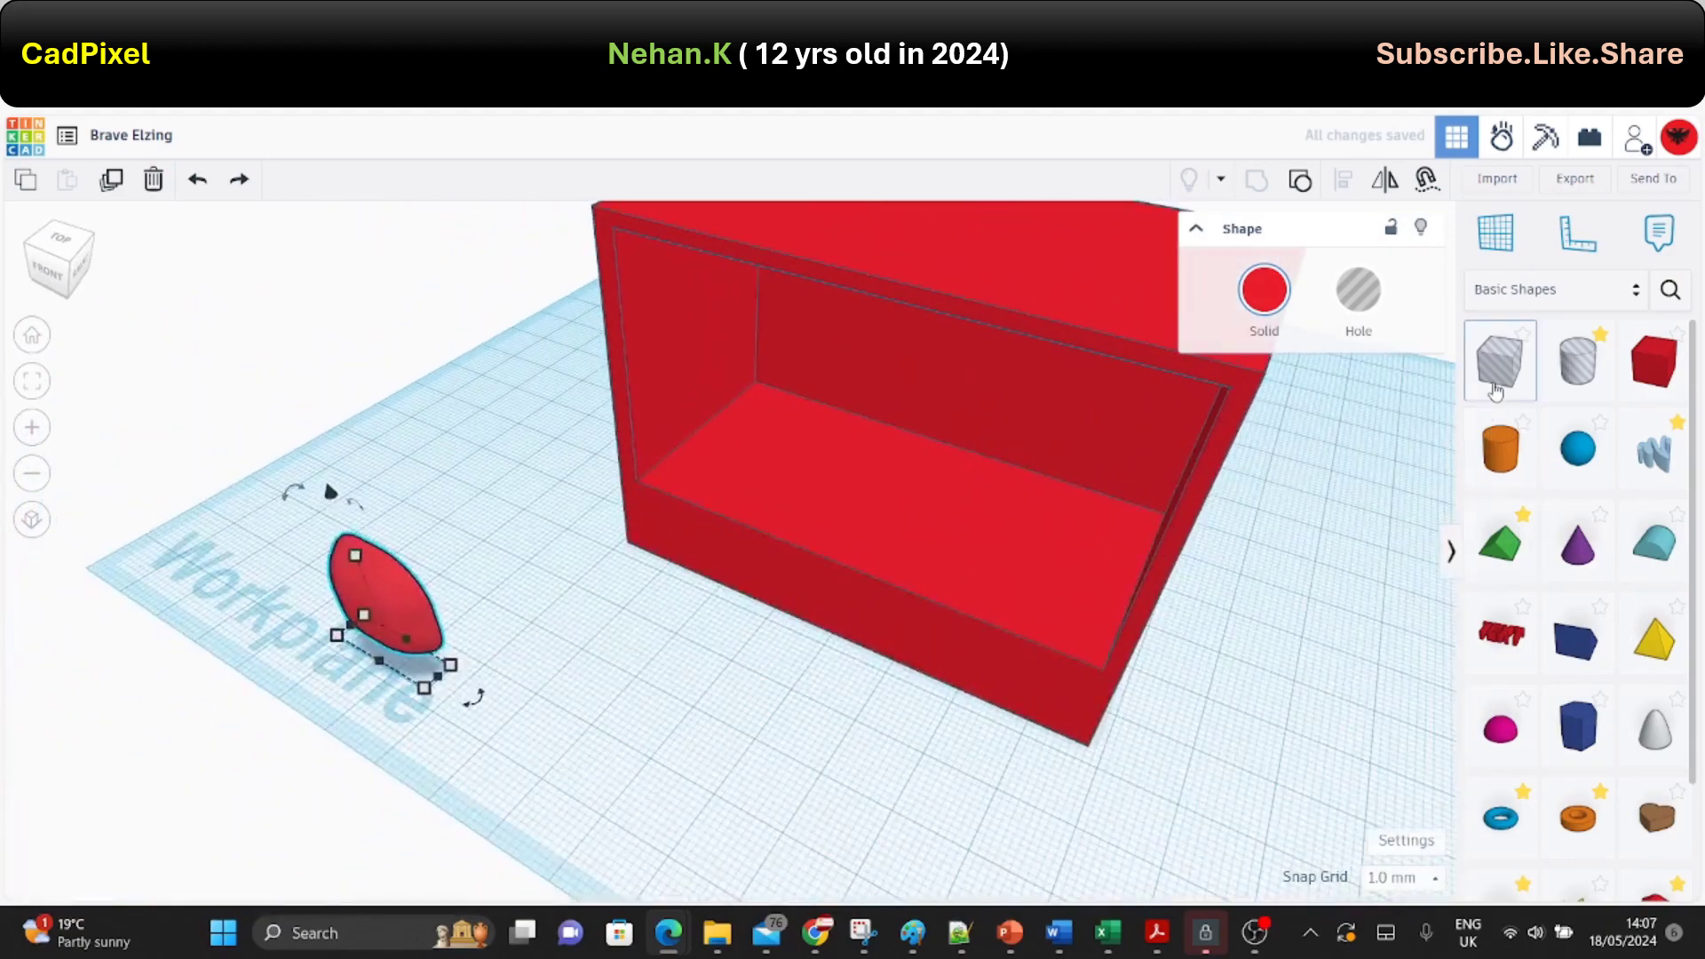
drag(1496, 391, 504, 681)
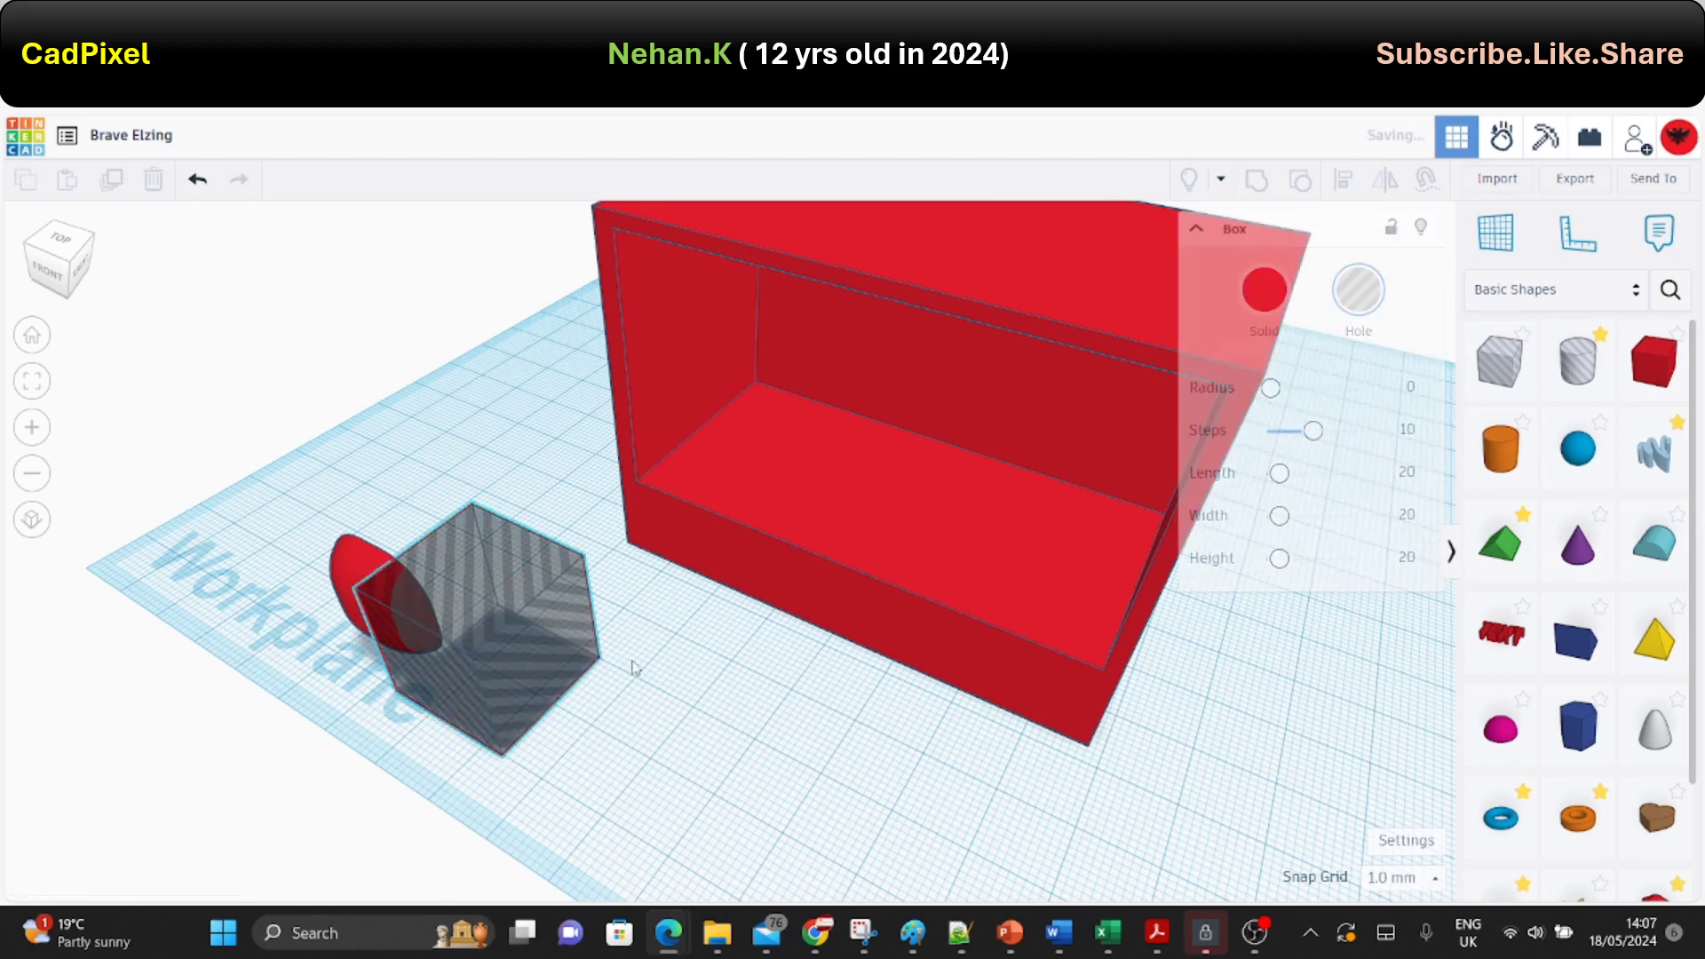
key(Left)
key(Left)
key(Left)
key(Left)
key(Left)
key(Left)
key(Left)
key(Left)
key(Left)
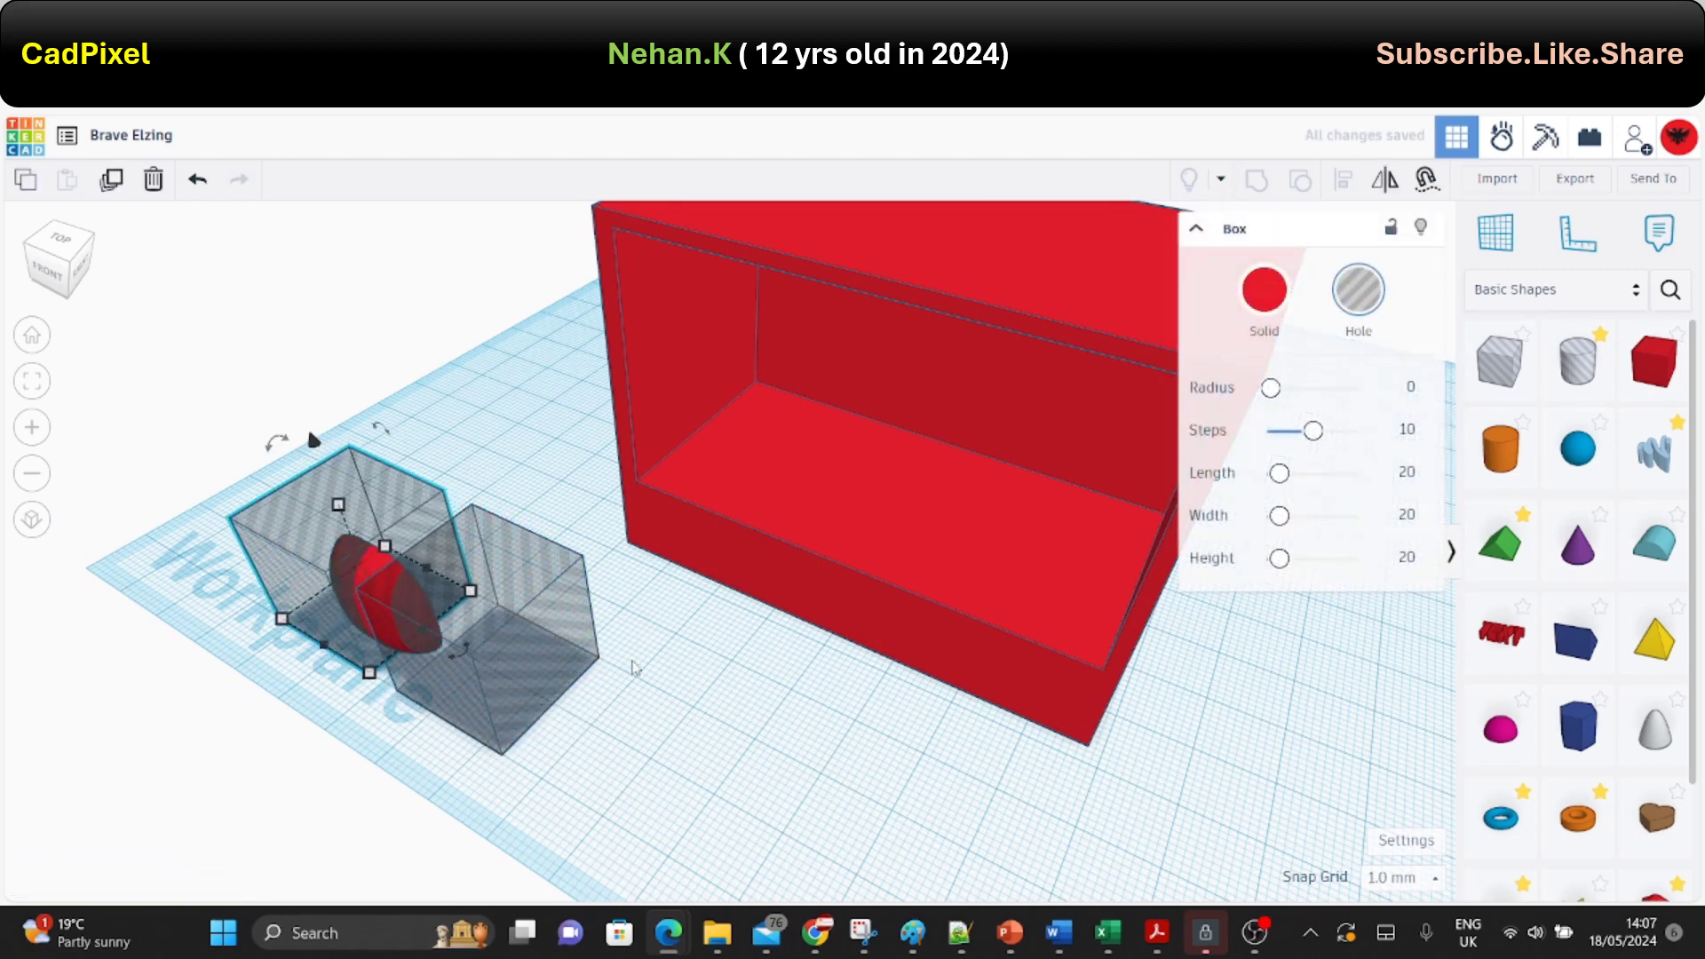
key(Left)
key(Left)
key(Left)
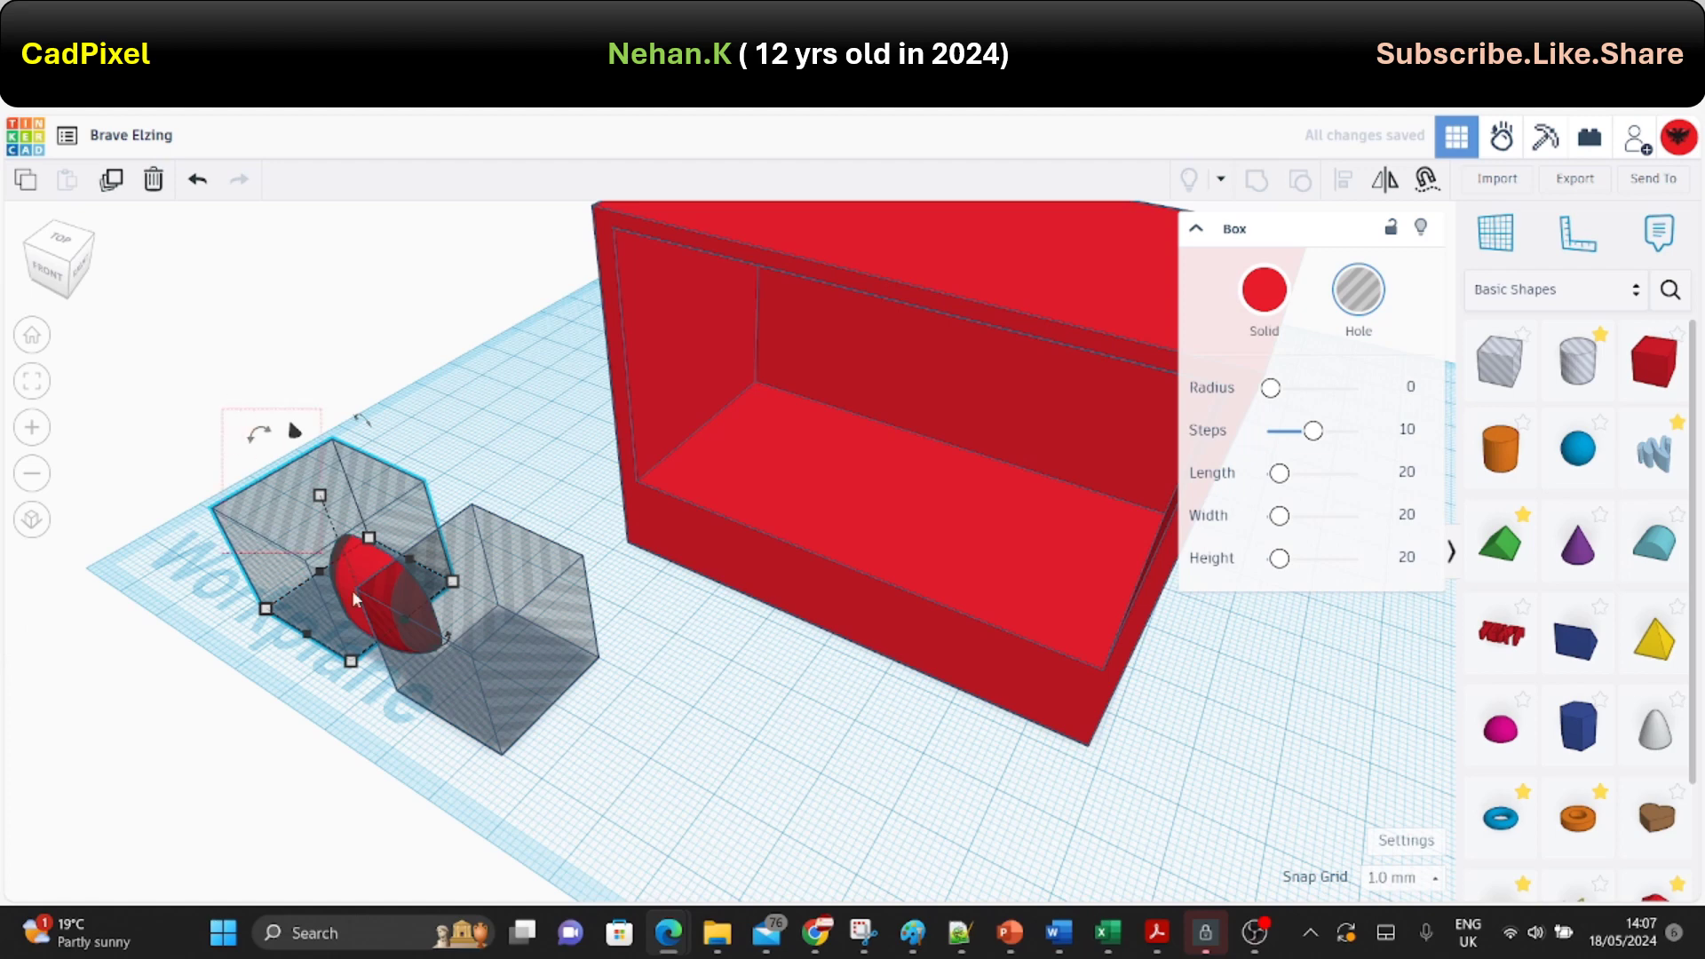
shift+click(461, 730)
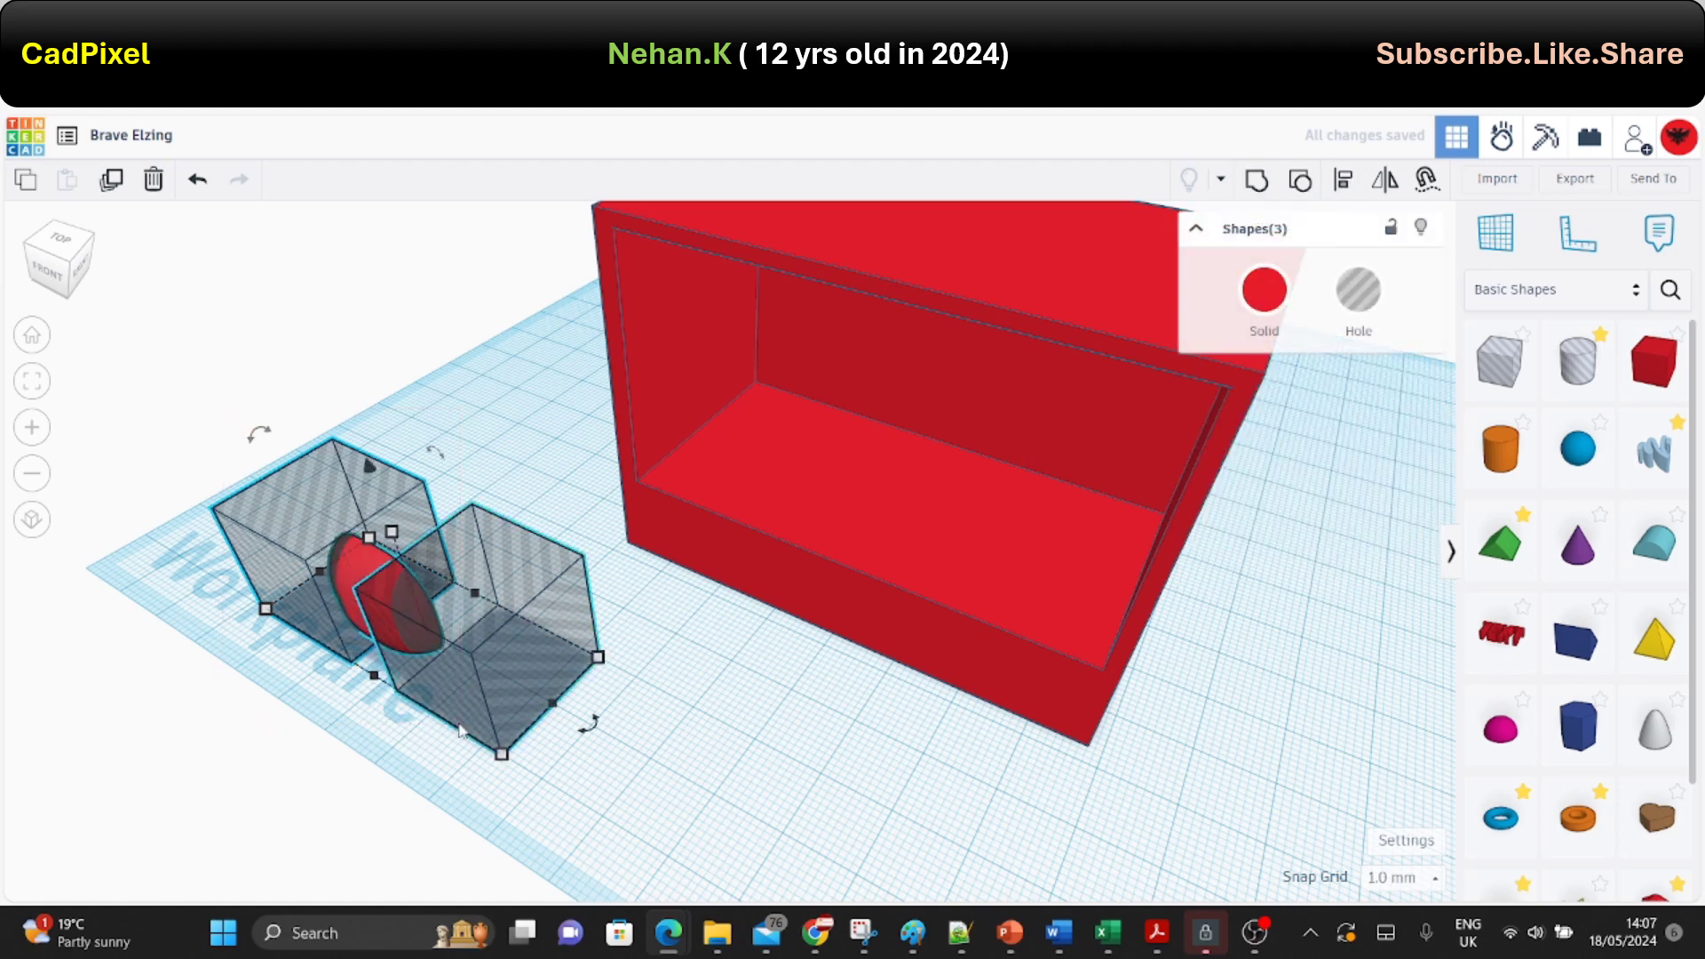
key(ctrl+g)
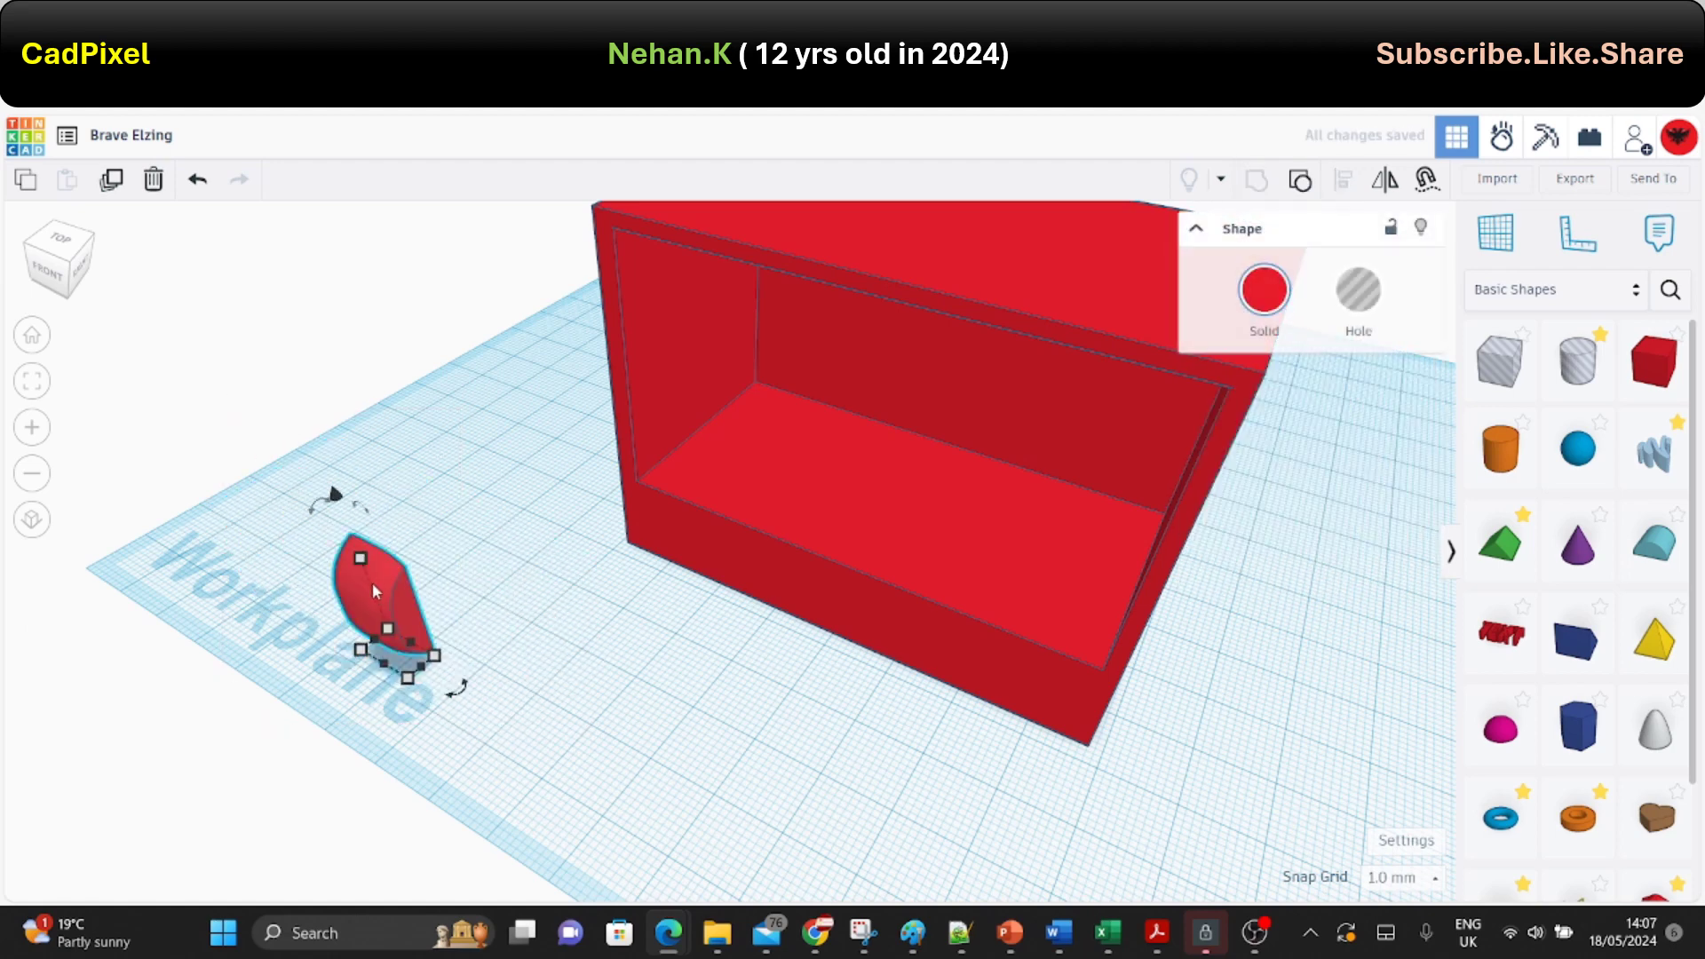
Move the curved slice into the box, raise it 24 mm, and stretch it to 71 mm and taller.
drag(373, 591, 680, 497)
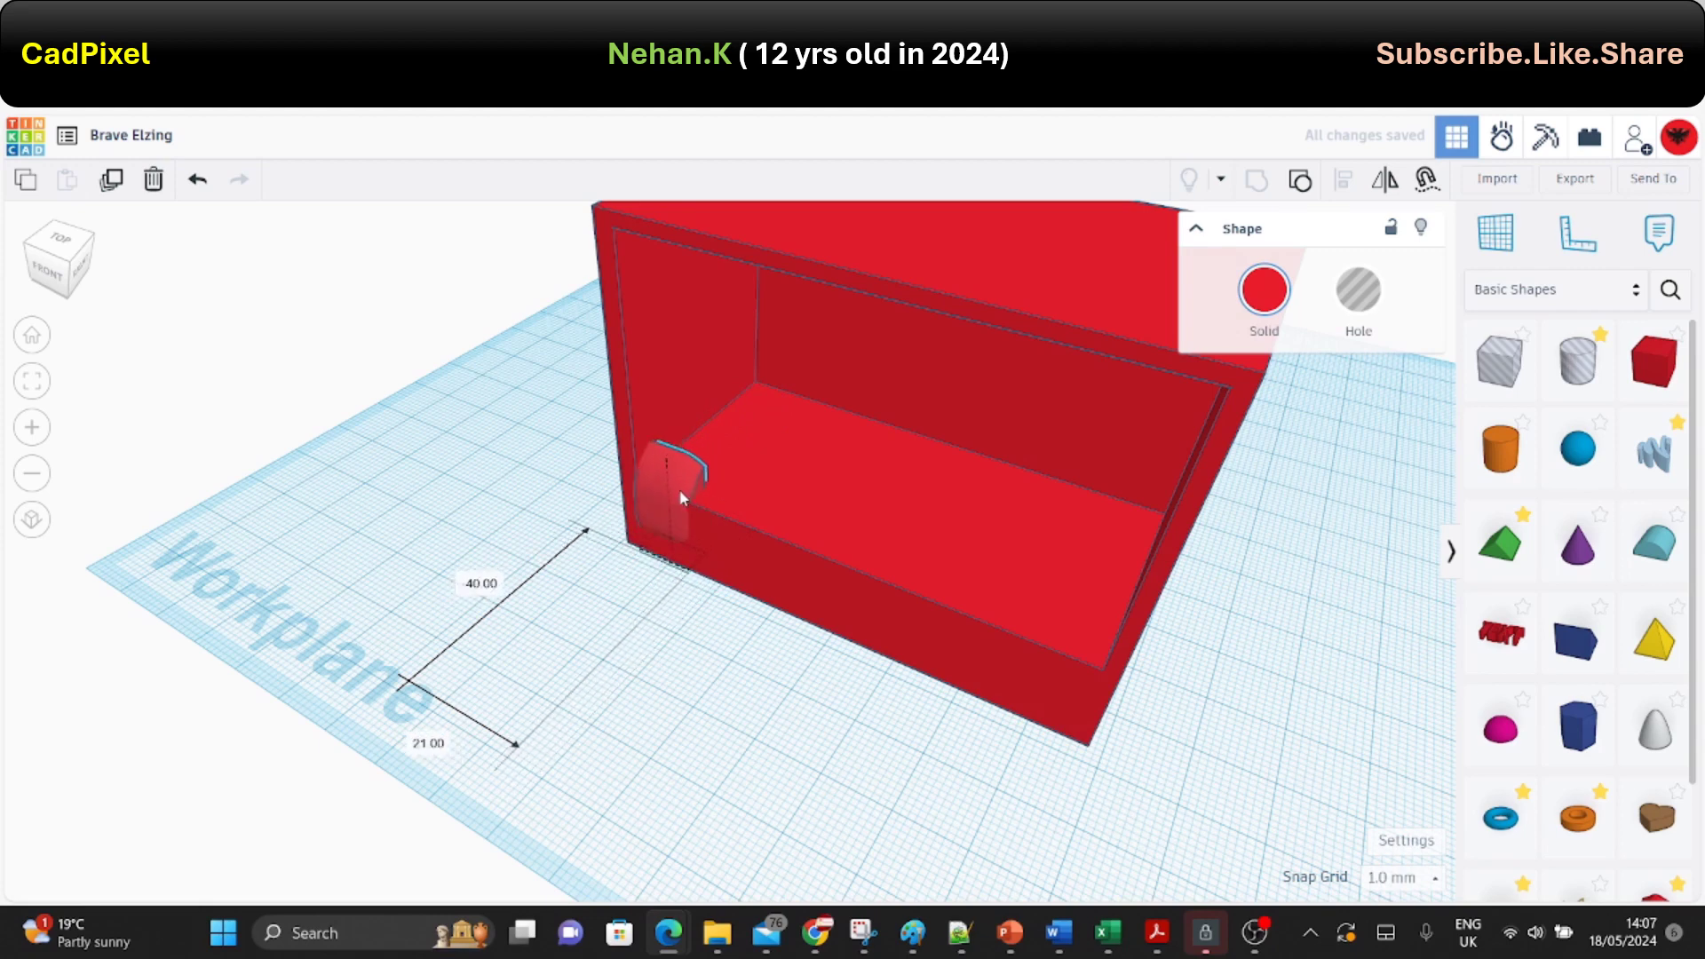
drag(648, 421, 643, 261)
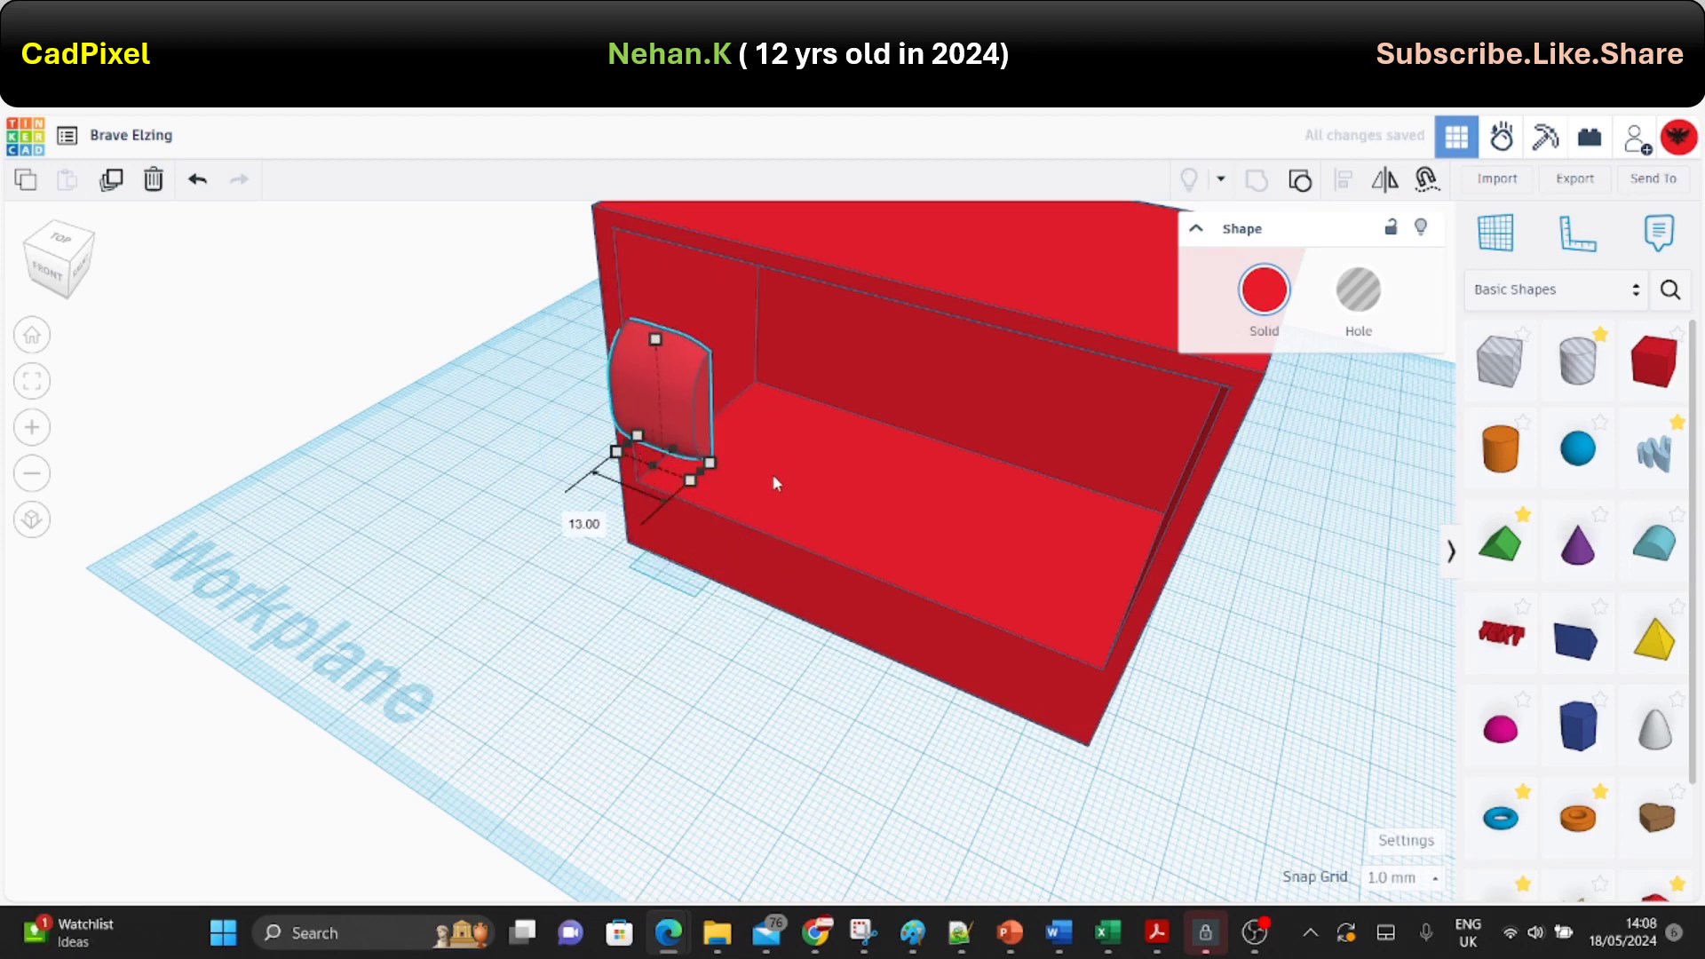
drag(690, 480, 1116, 647)
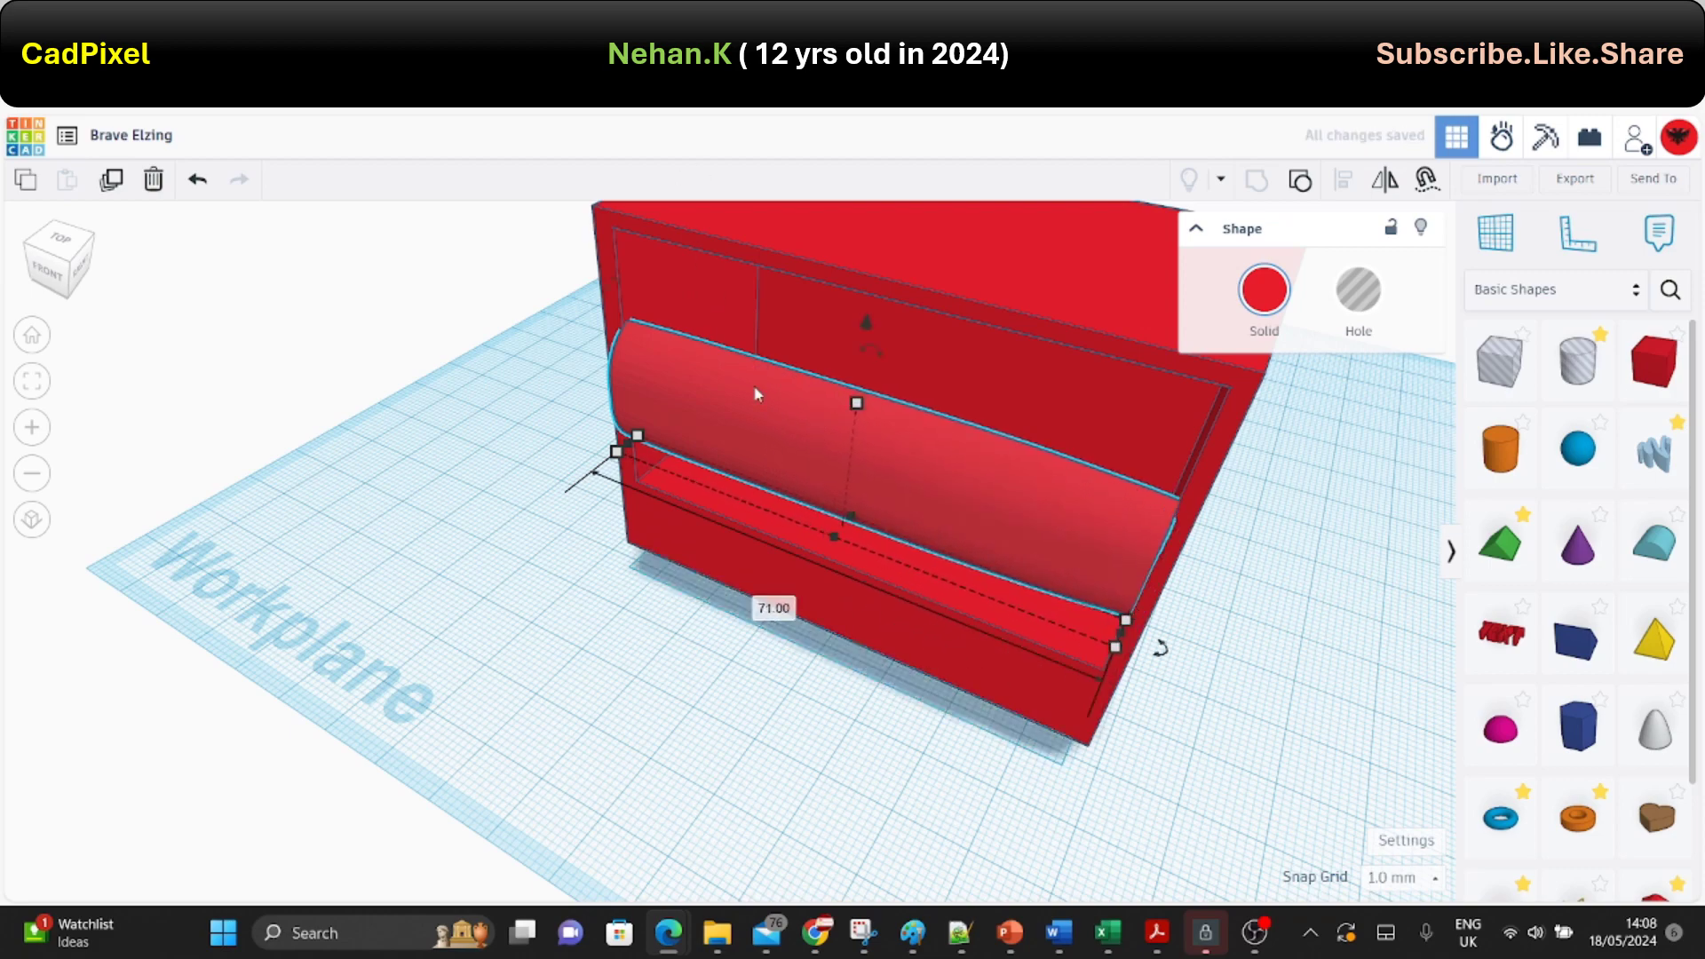
drag(854, 402, 865, 287)
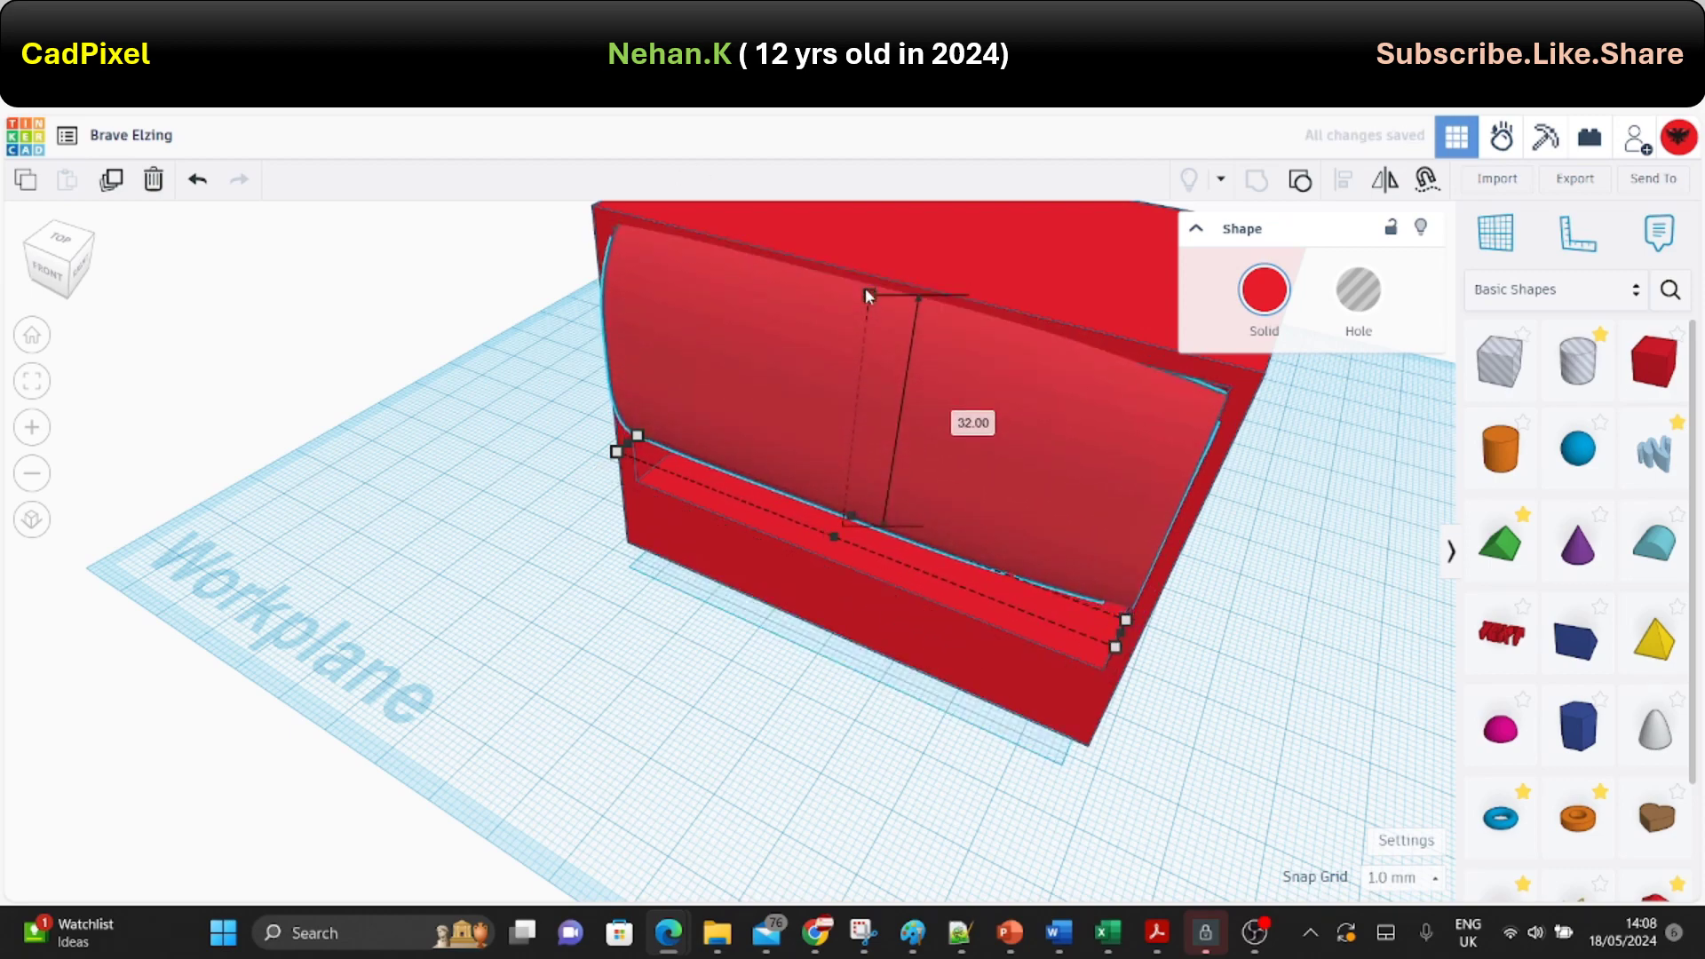
mouse_move(867, 520)
right_down()
mouse_move(853, 460)
mouse_move(921, 335)
mouse_move(821, 668)
right_up()
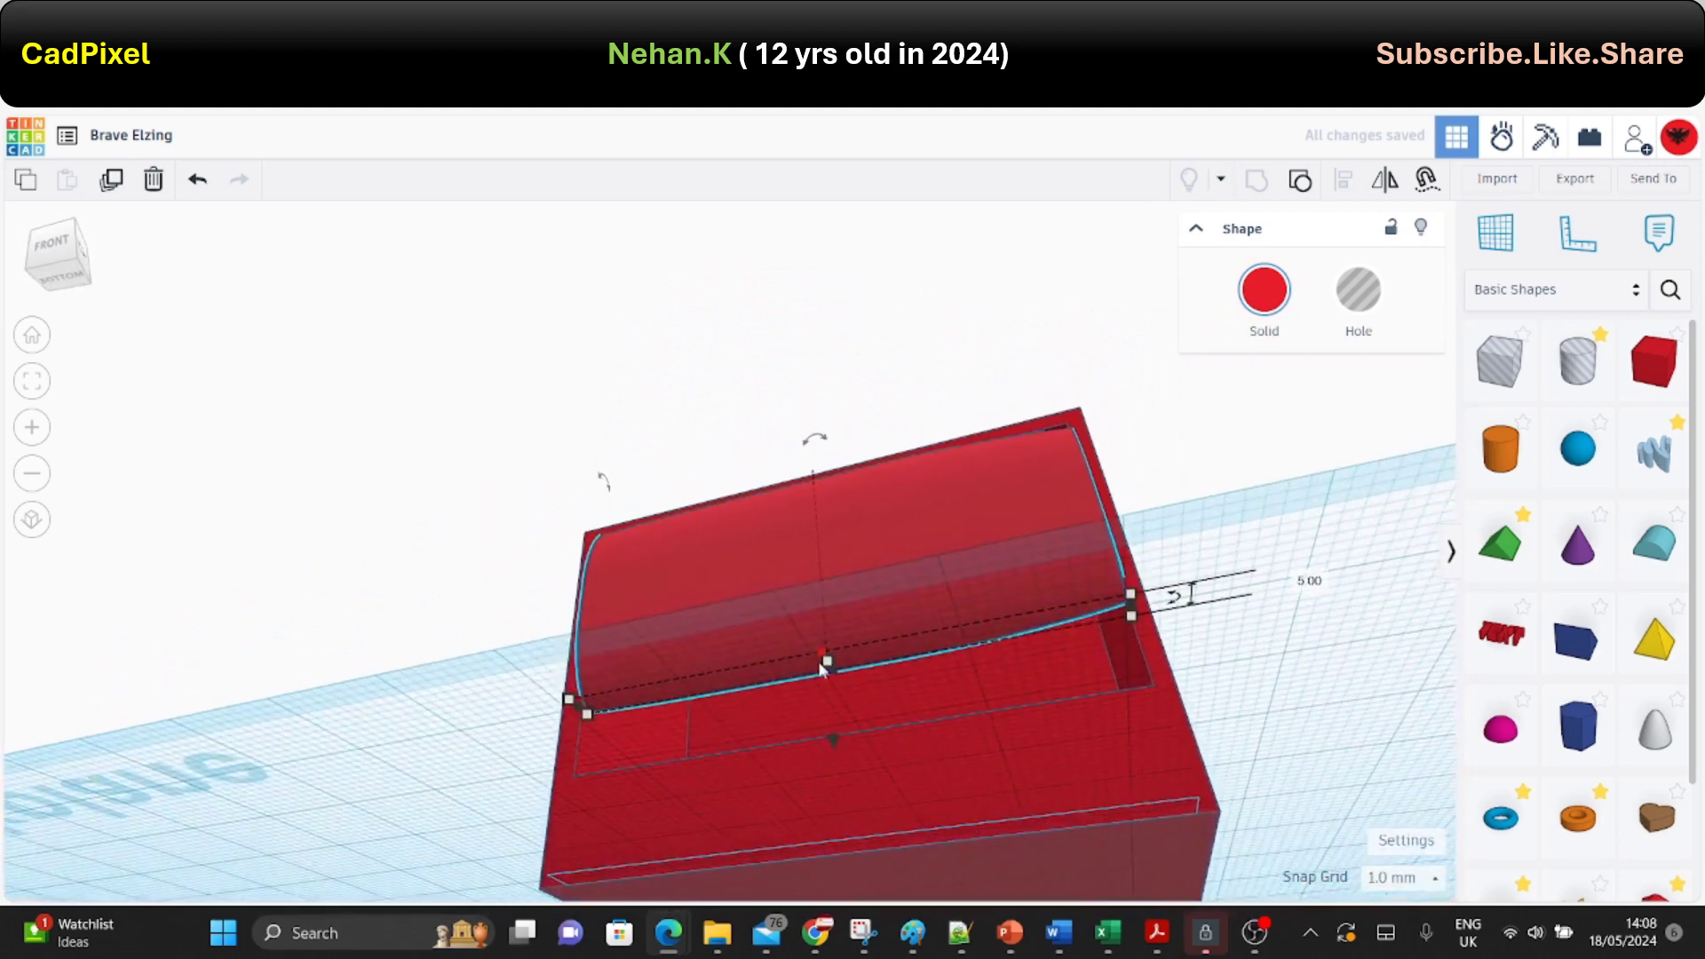
drag(831, 673, 807, 740)
mouse_move(810, 737)
right_down()
mouse_move(777, 846)
mouse_move(1291, 621)
right_up()
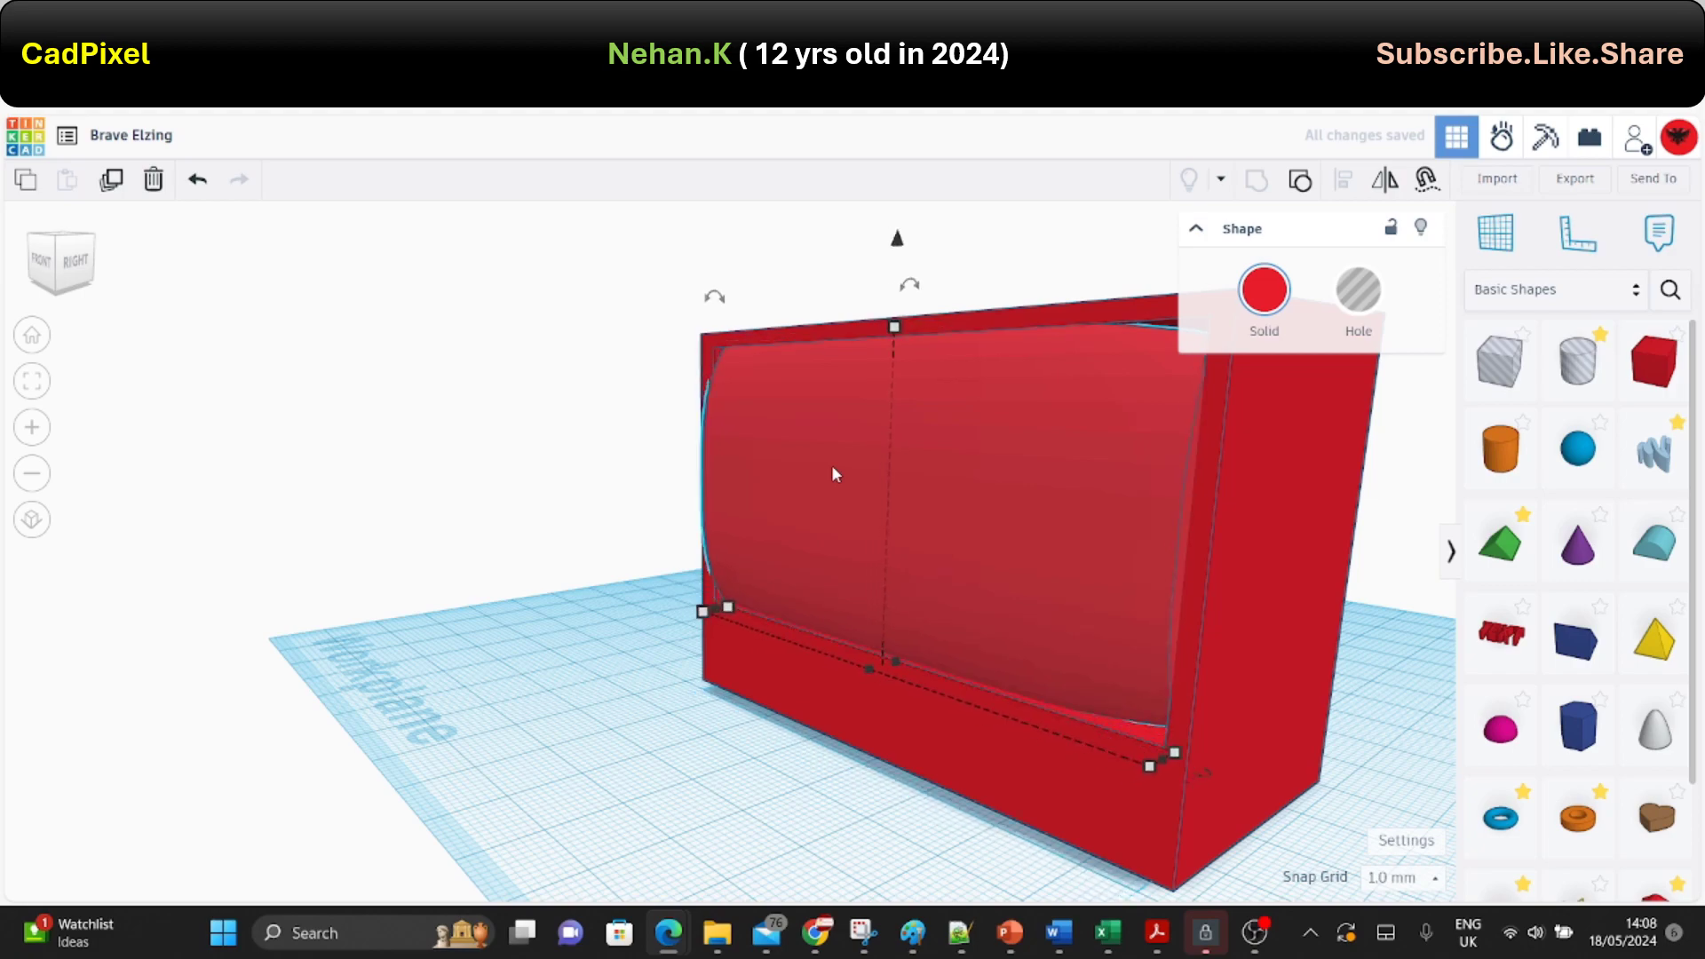
Fine-tune the cushion to about 73 mm wide and 44 mm tall in the opening.
mouse_move(544, 411)
right_down()
mouse_move(1123, 418)
mouse_move(636, 267)
mouse_move(498, 427)
mouse_move(918, 551)
mouse_move(1106, 707)
mouse_move(1099, 668)
right_up()
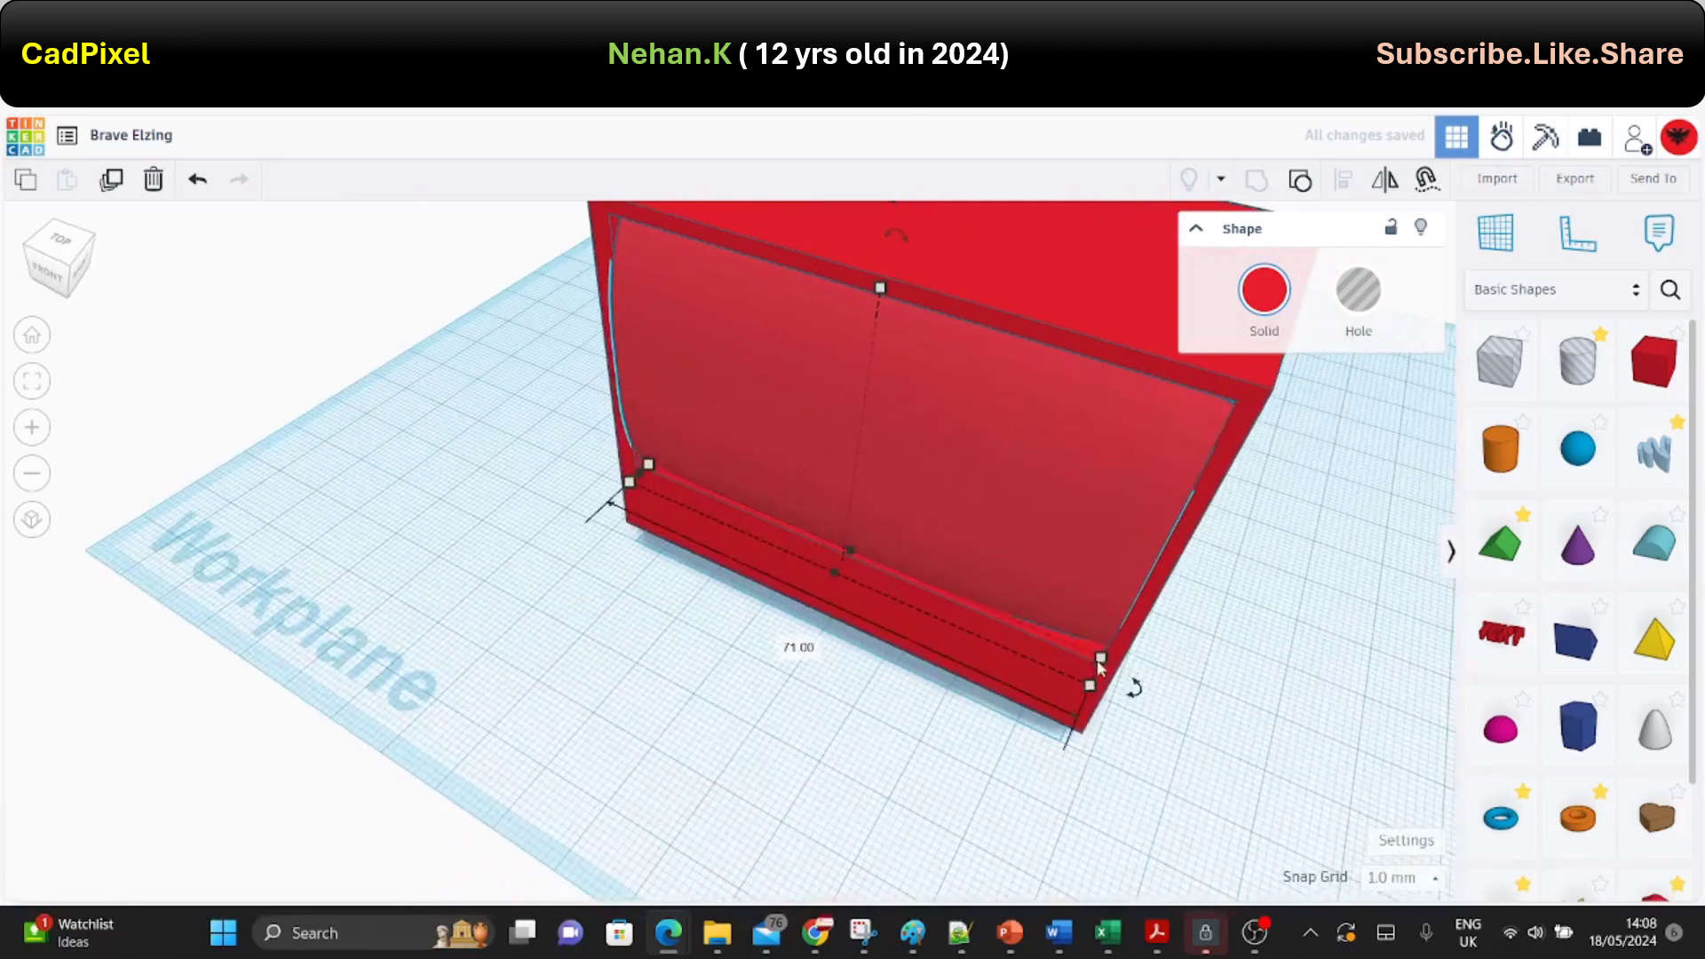
drag(1095, 679, 1108, 675)
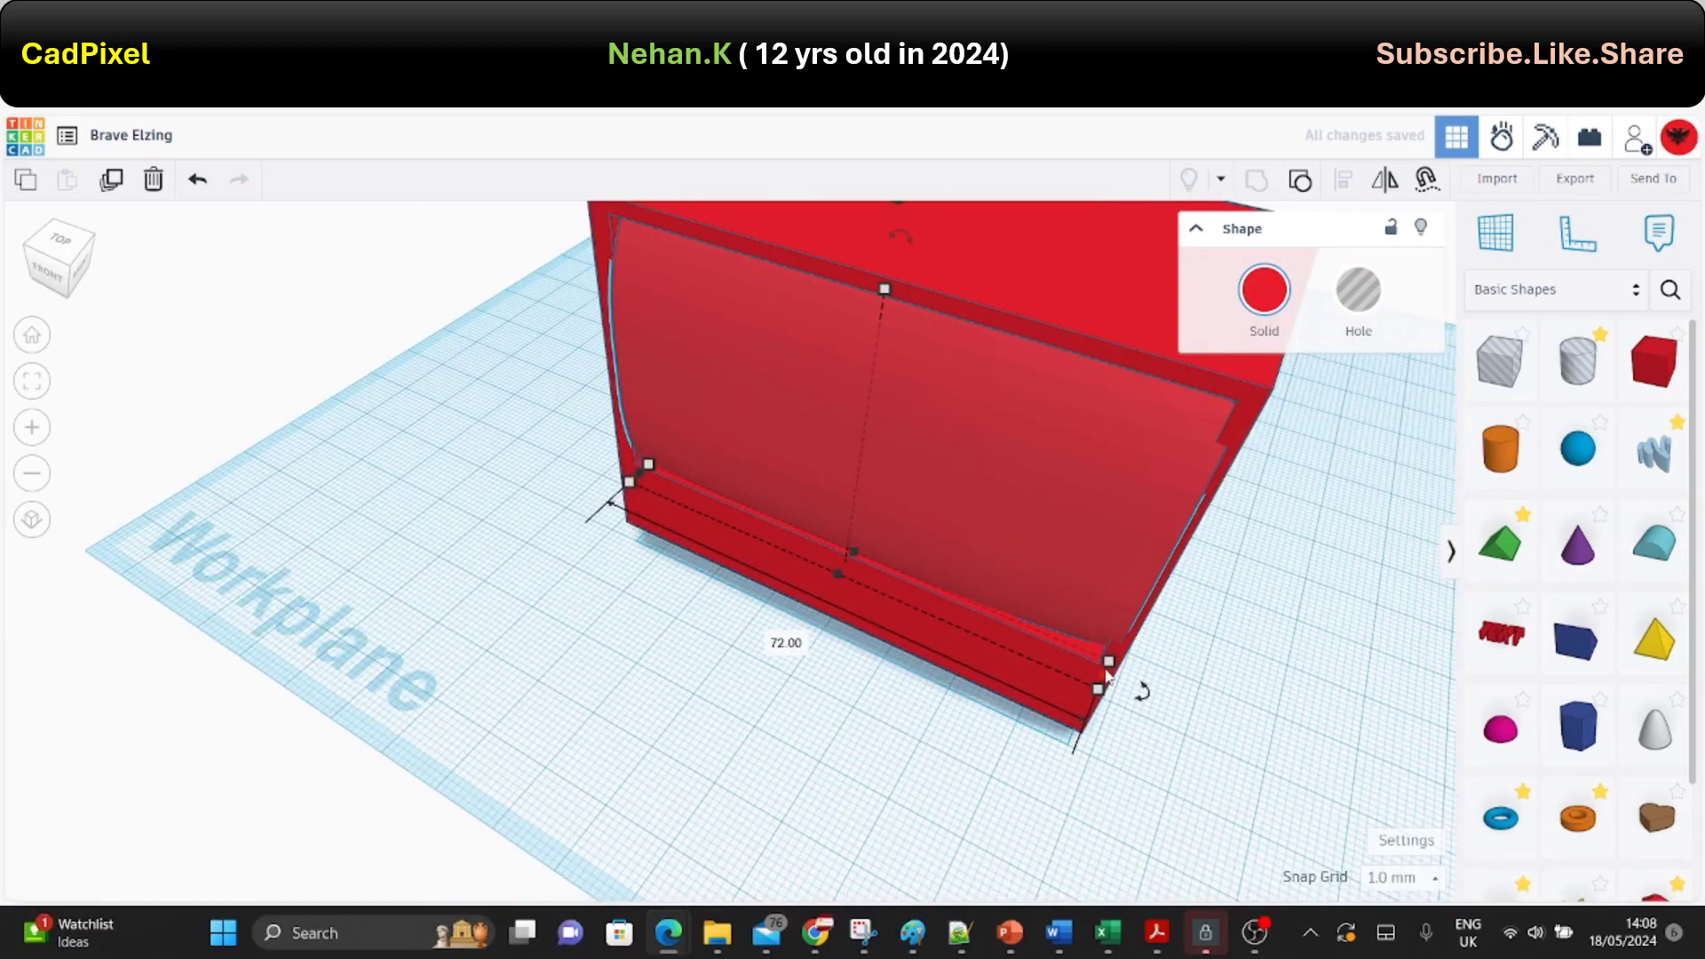
right_drag(967, 538, 473, 829)
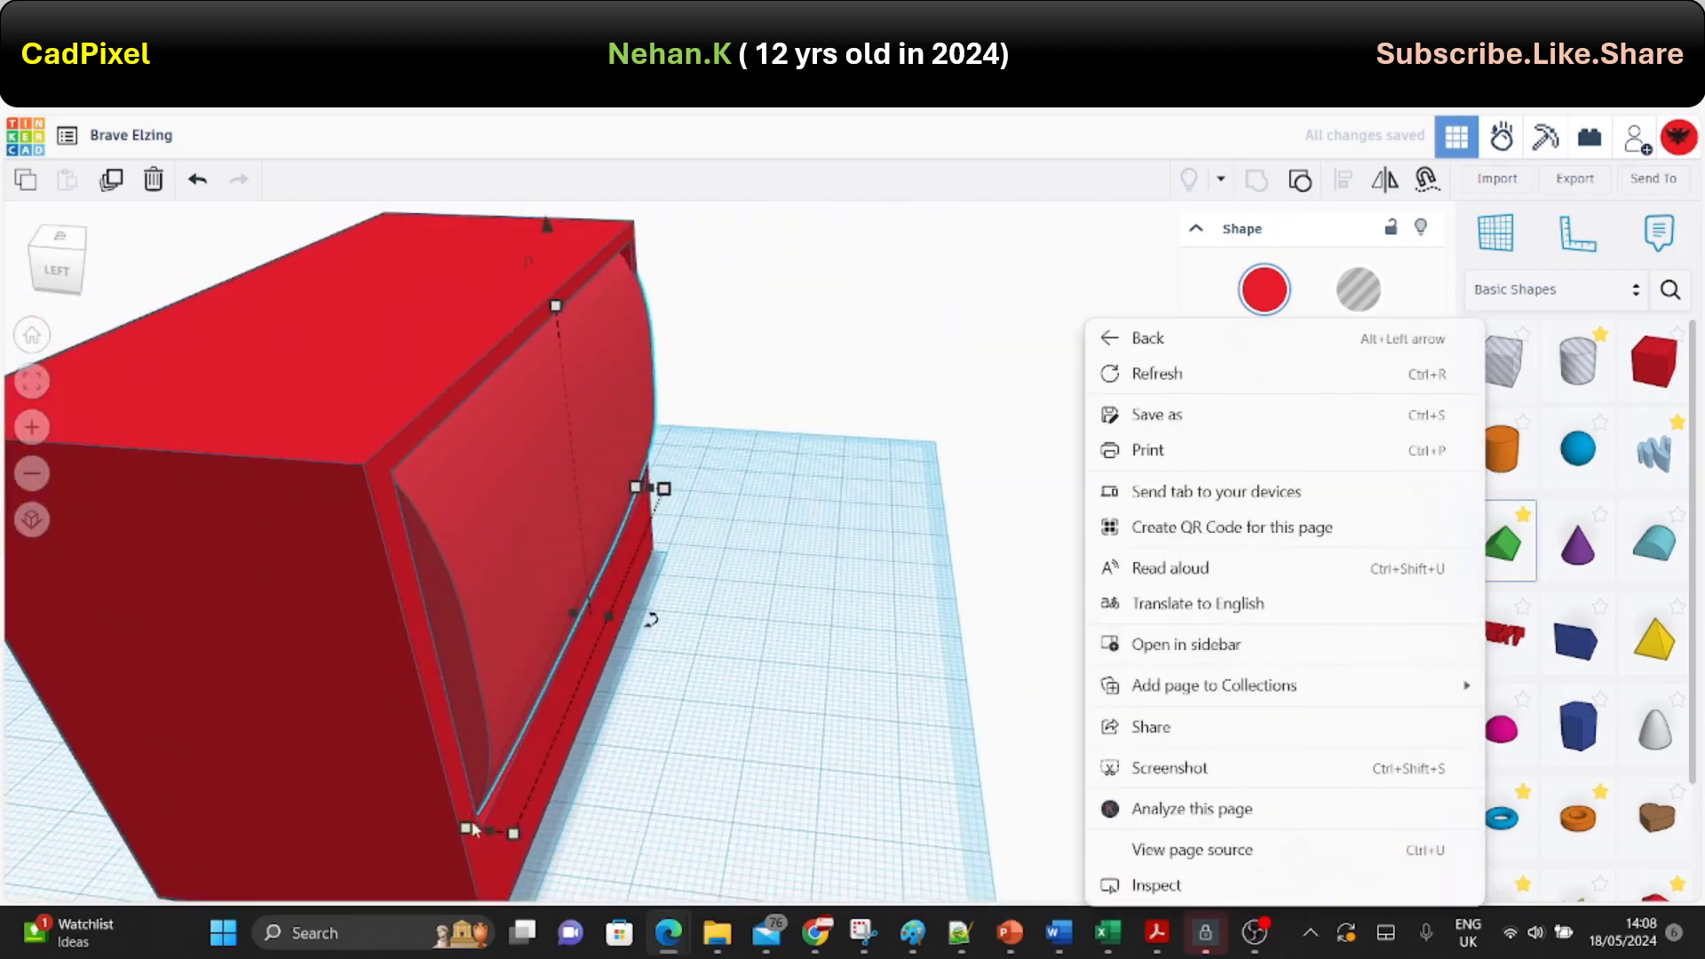
click(484, 836)
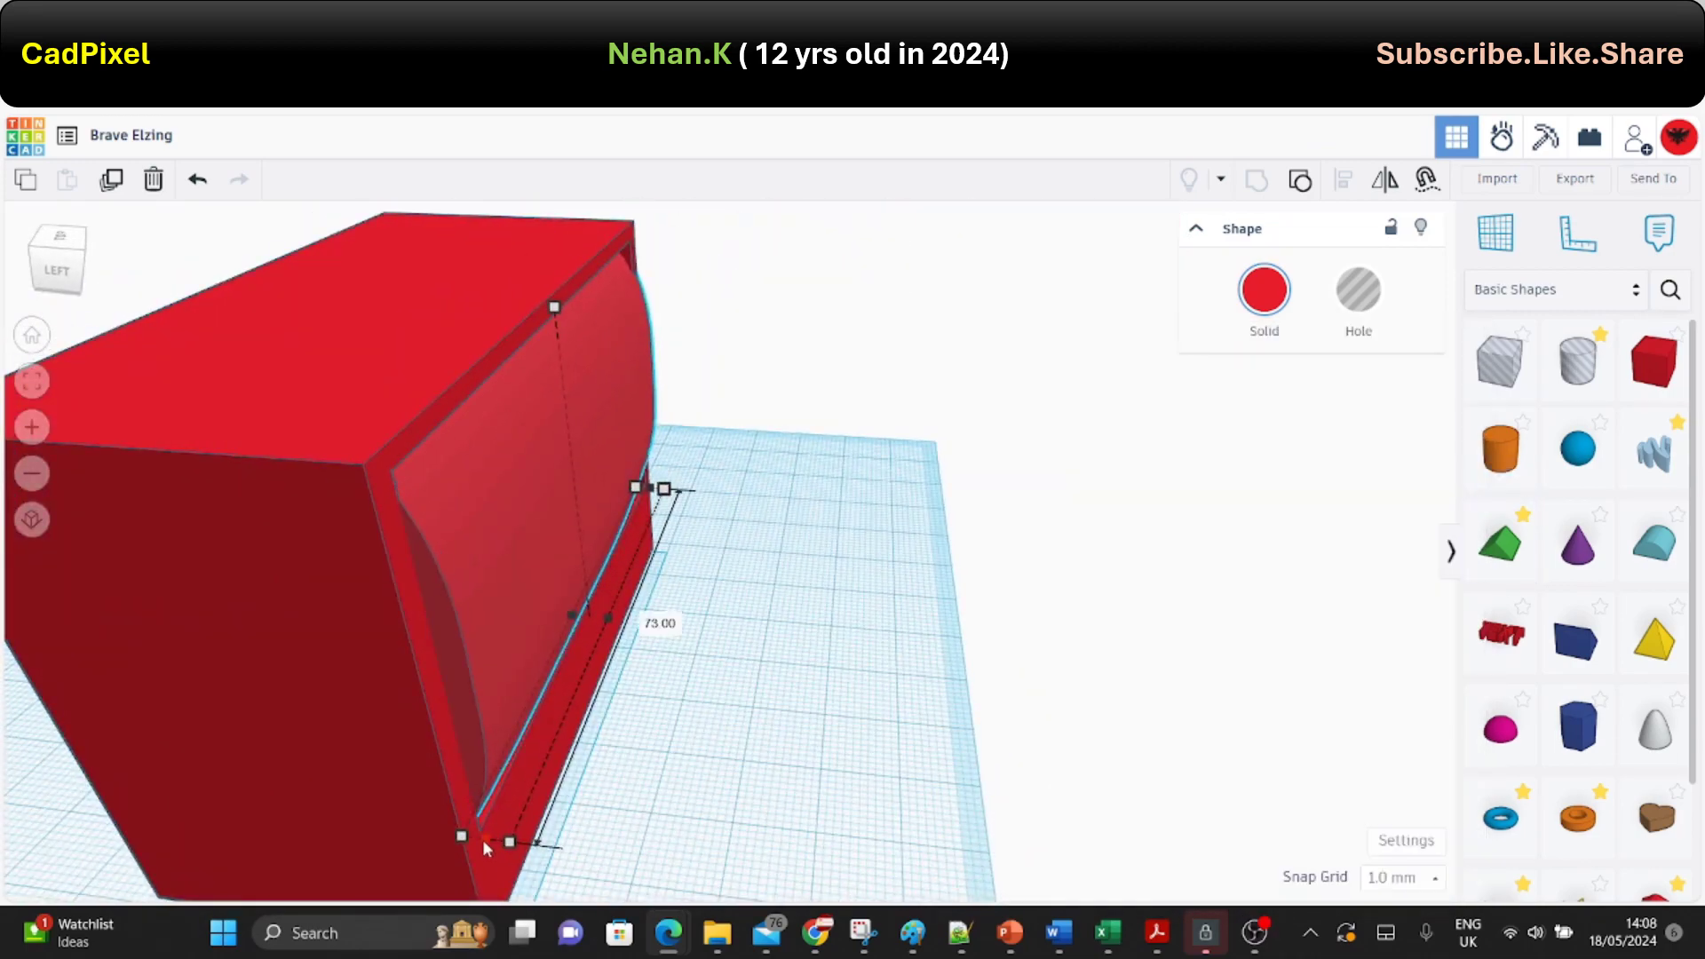
mouse_move(481, 842)
right_down()
mouse_move(570, 546)
mouse_move(626, 455)
right_up()
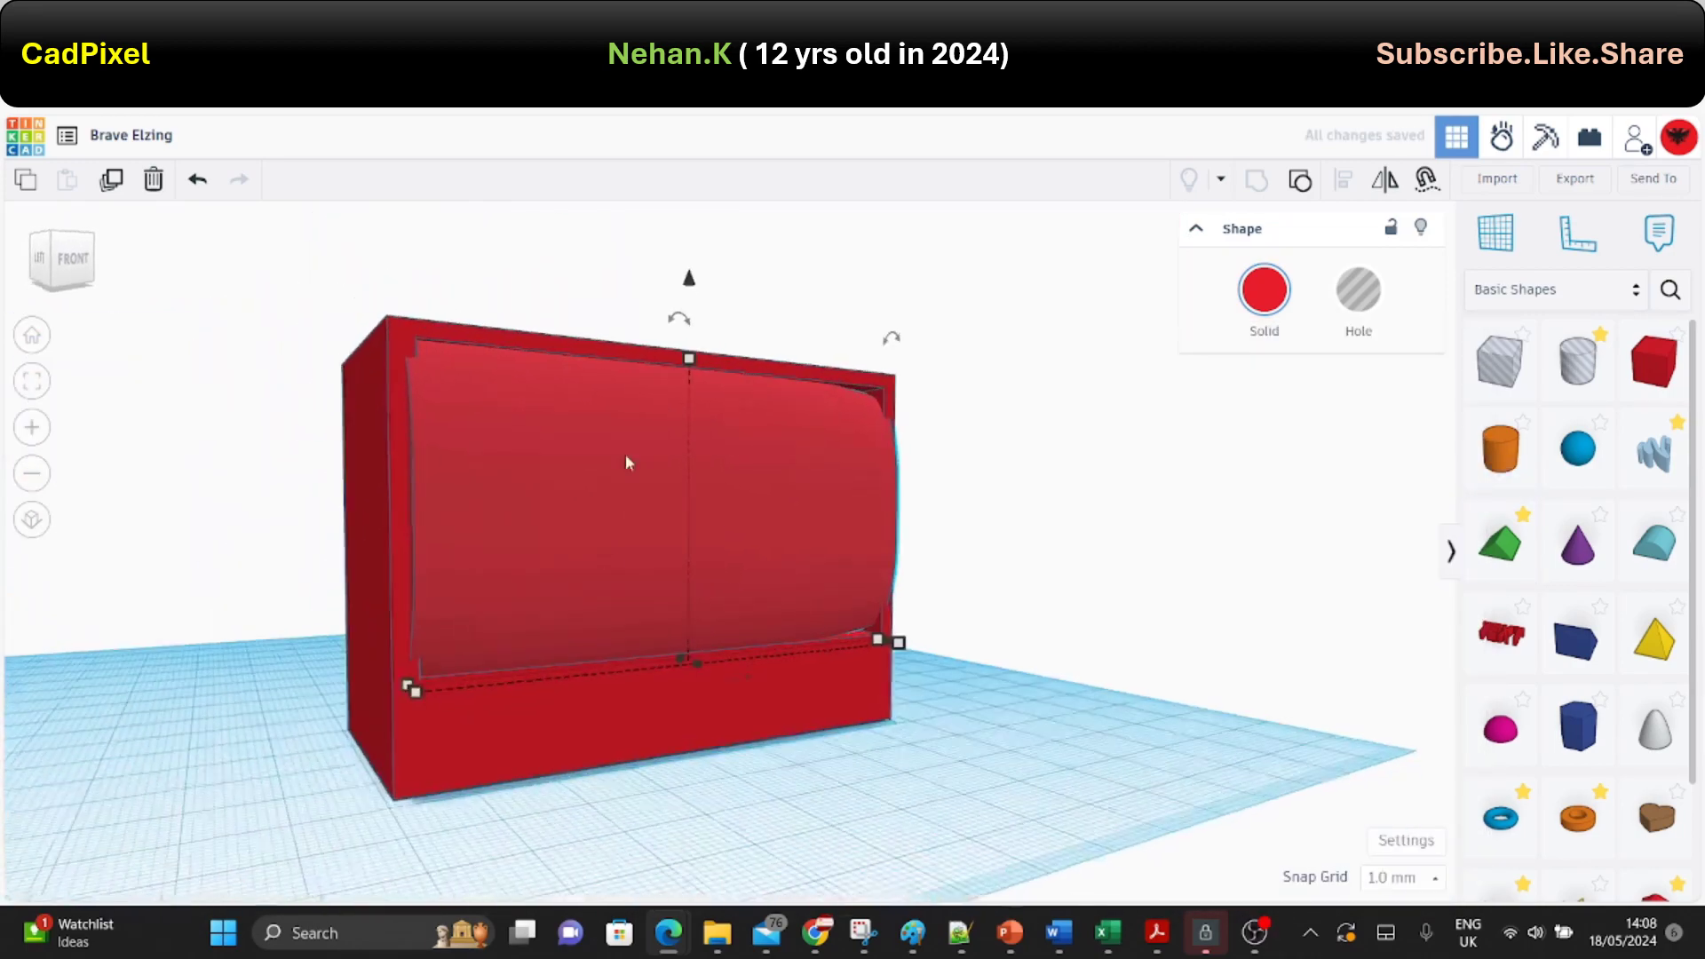
drag(691, 341, 691, 339)
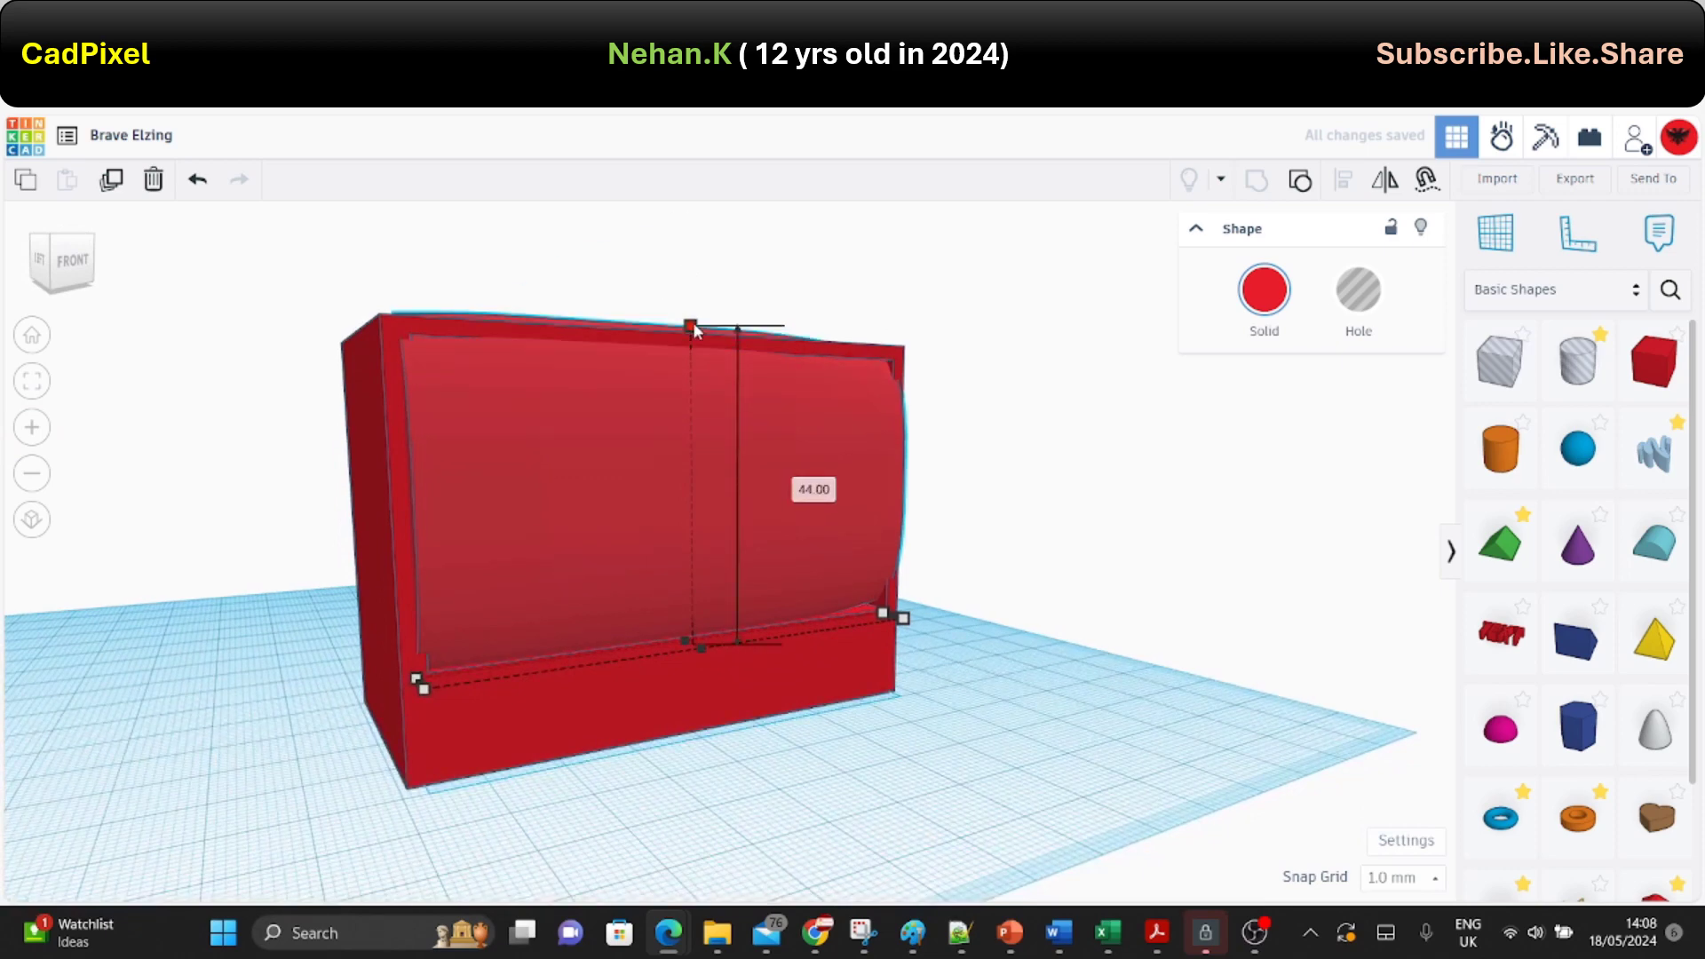
Add a cylinder in front of the box and shrink it evenly to 9 high.
click(1013, 645)
mouse_move(1014, 644)
right_down()
mouse_move(1181, 735)
mouse_move(971, 629)
mouse_move(1534, 394)
right_up()
click(1494, 453)
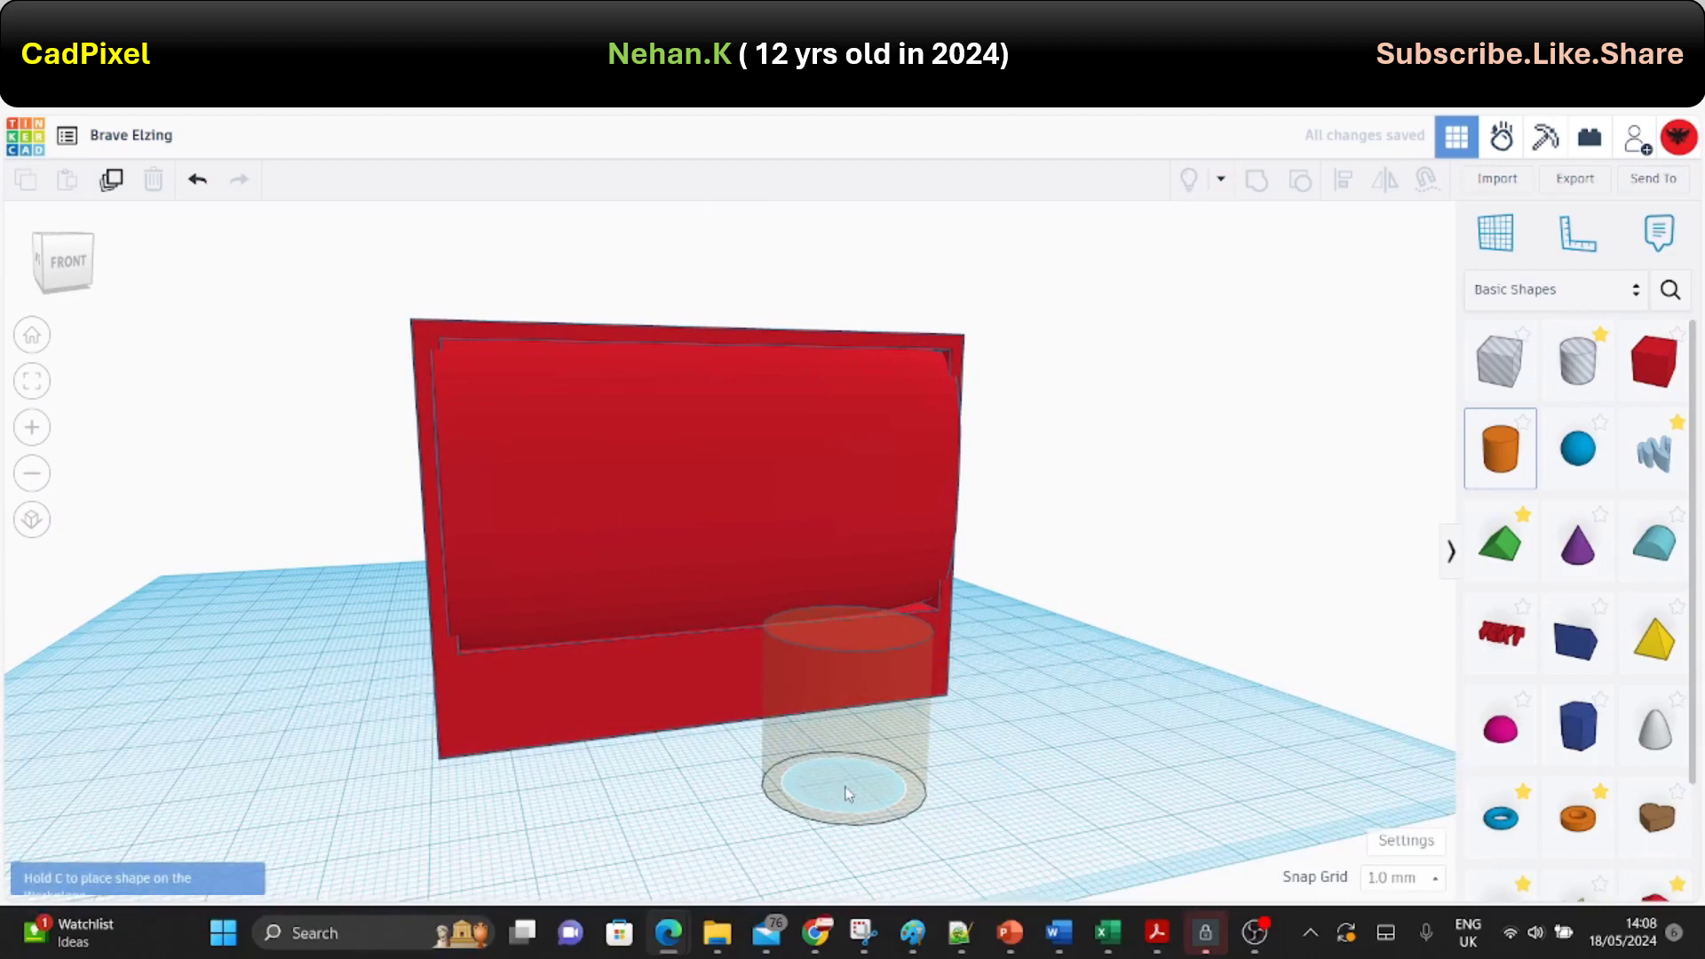
click(849, 773)
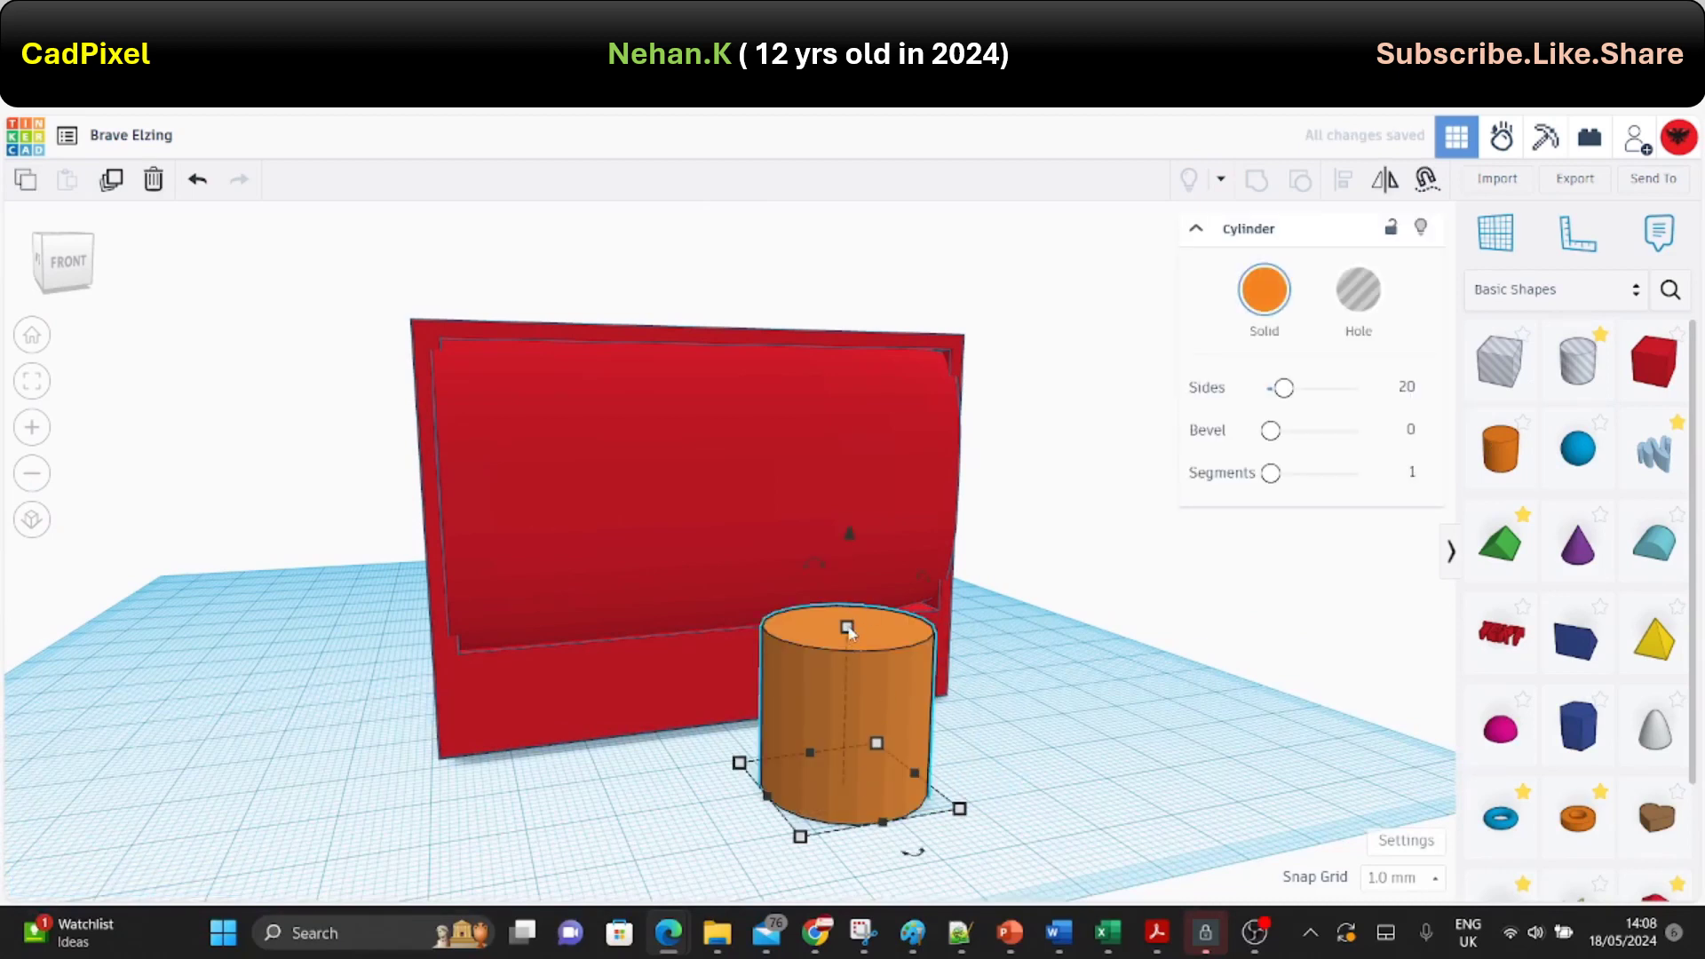
mouse_move(848, 630)
shift+mouse_down()
mouse_move(889, 675)
mouse_move(902, 765)
shift+mouse_up()
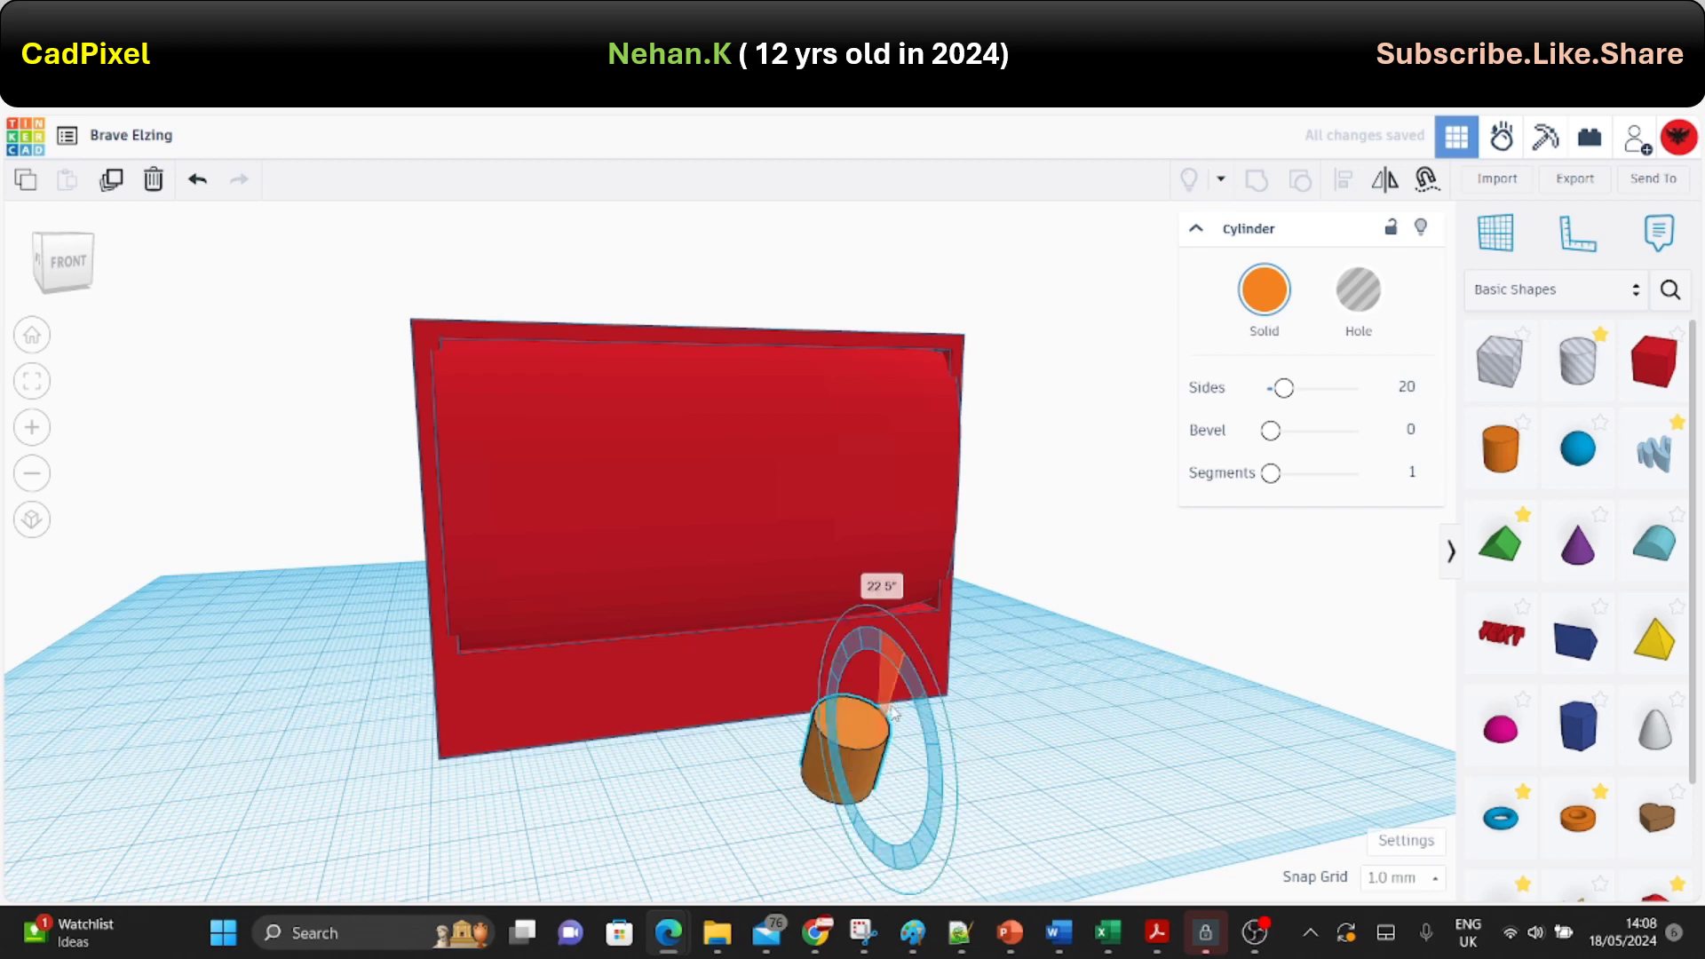
Shrink the orange cylinder further, down to 5.00.
right_drag(903, 764, 684, 831)
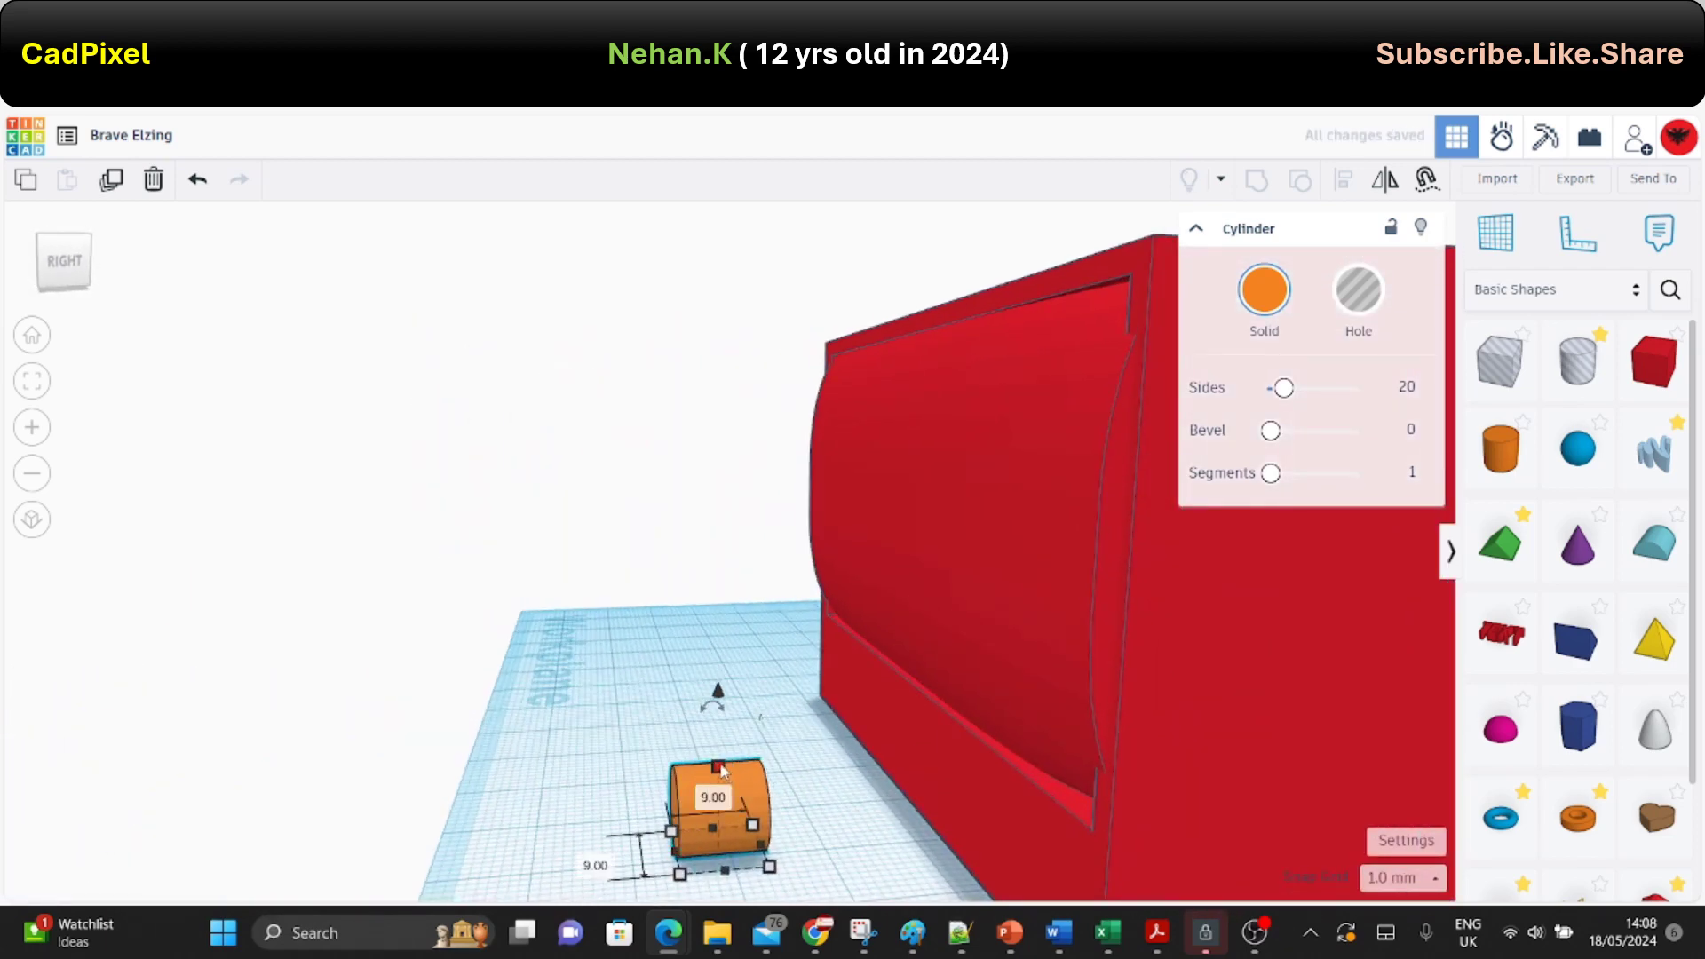
mouse_move(720, 771)
shift+mouse_down()
mouse_move(708, 795)
mouse_move(726, 795)
shift+mouse_up()
key(ctrl+z)
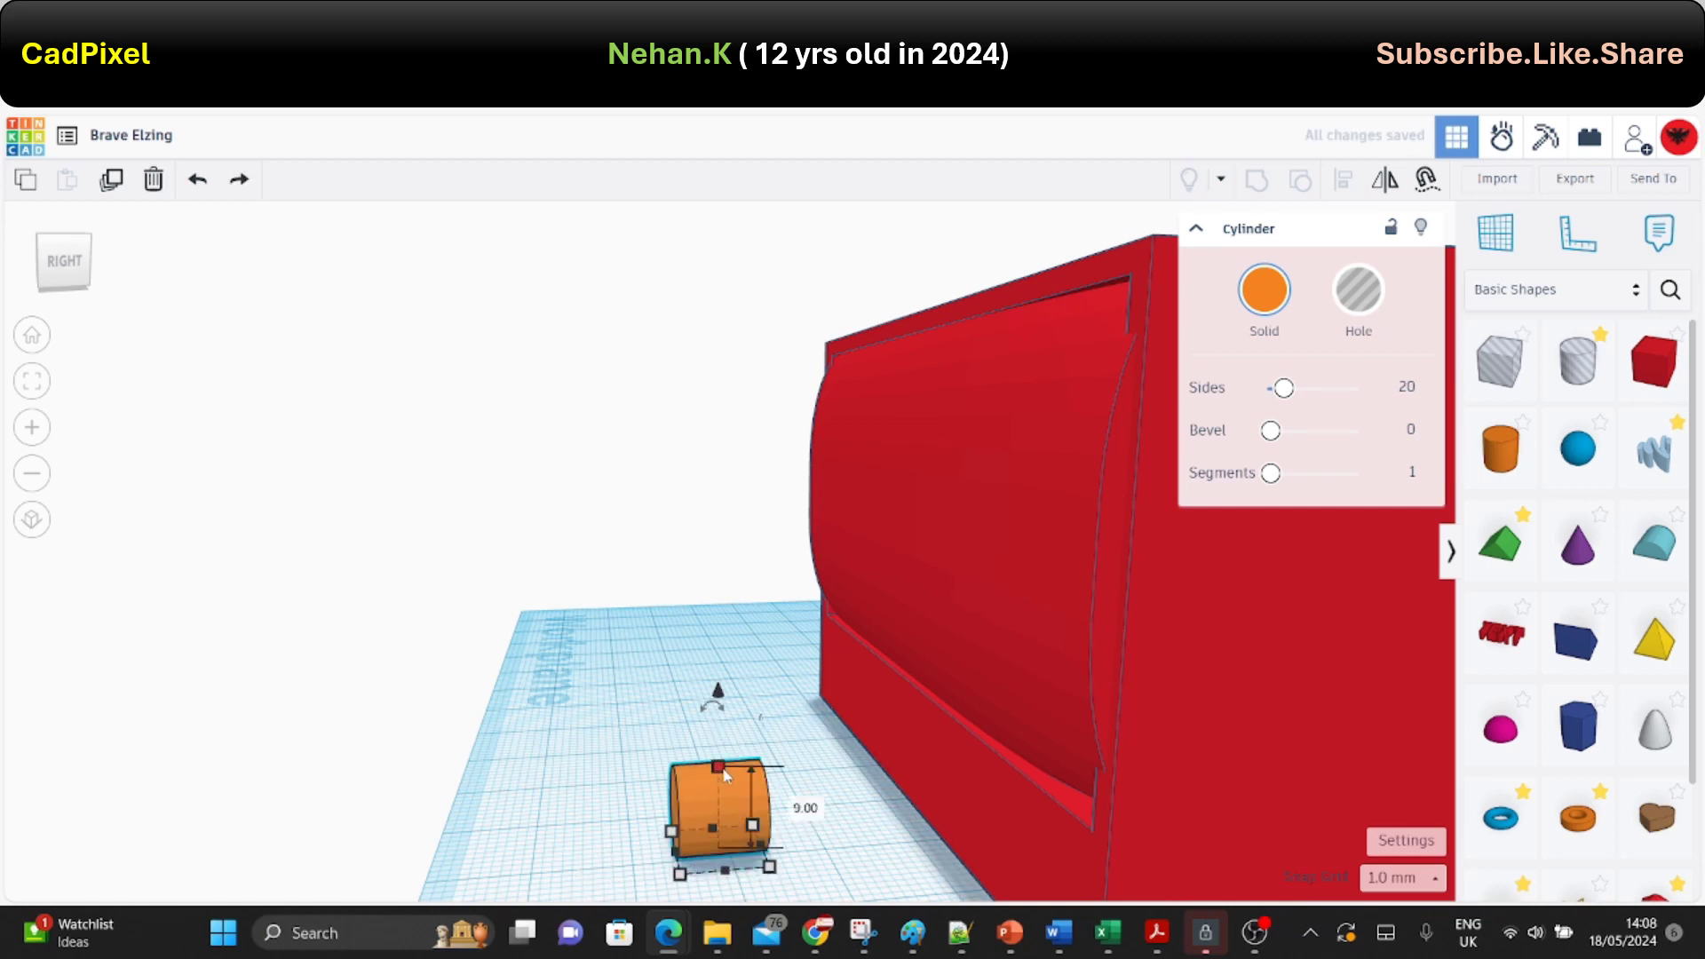
right_drag(726, 795, 873, 802)
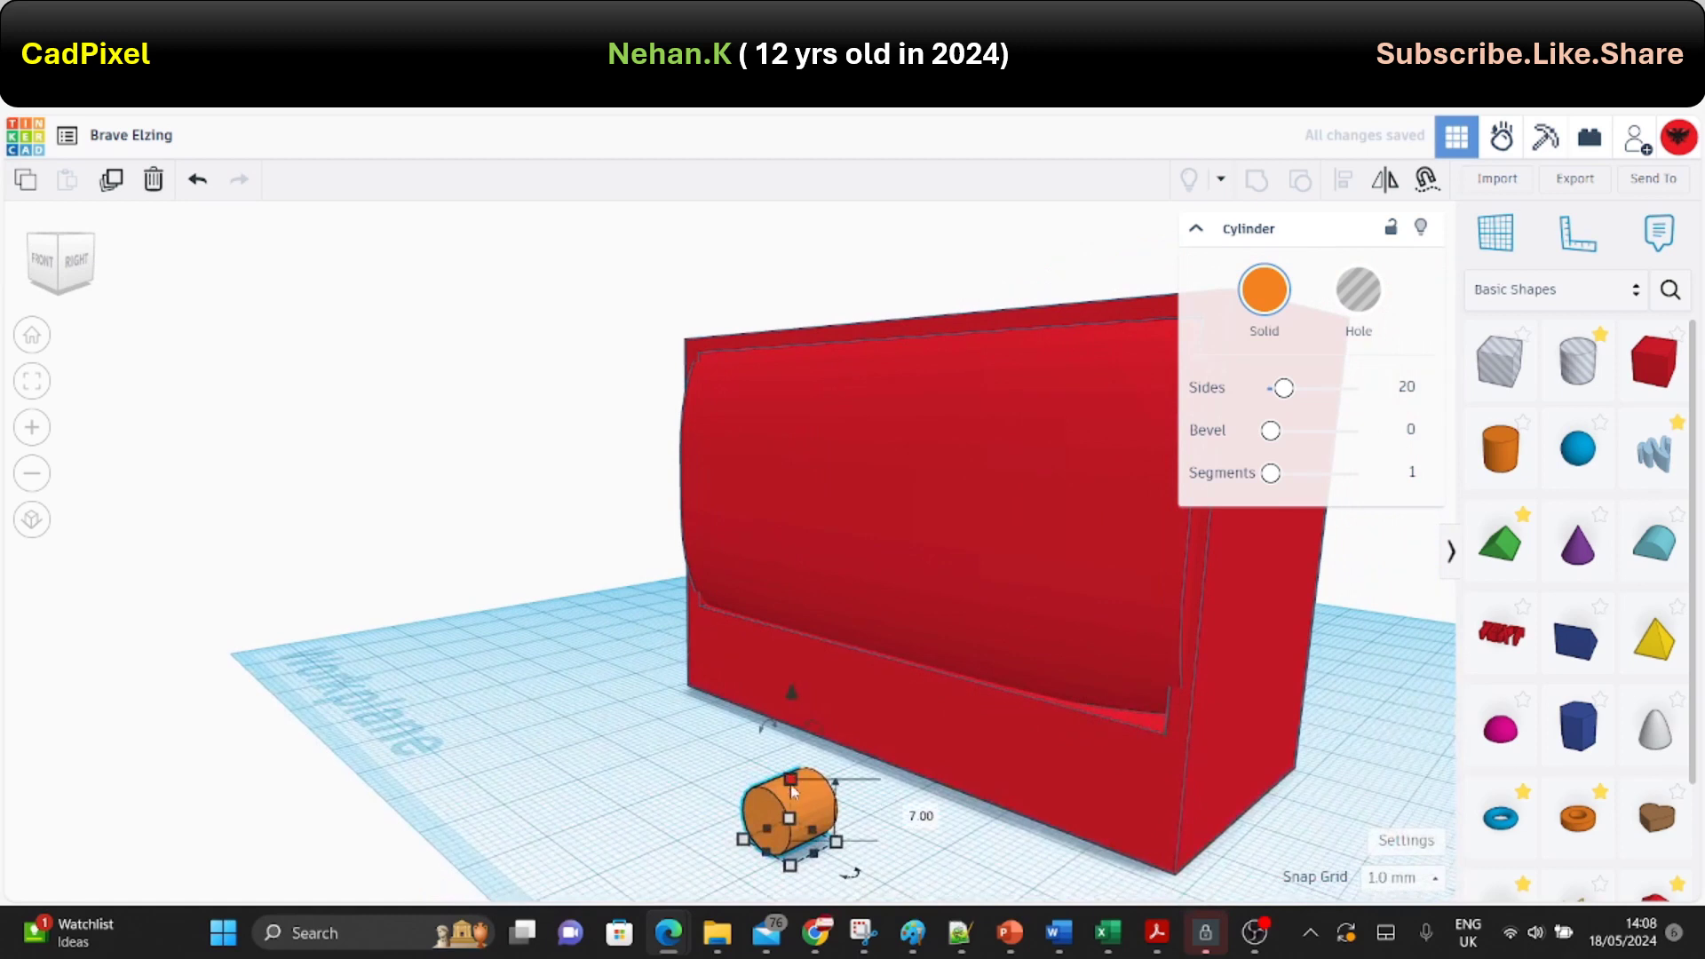
mouse_move(791, 781)
shift+mouse_down()
mouse_move(811, 810)
mouse_move(1118, 835)
shift+mouse_up()
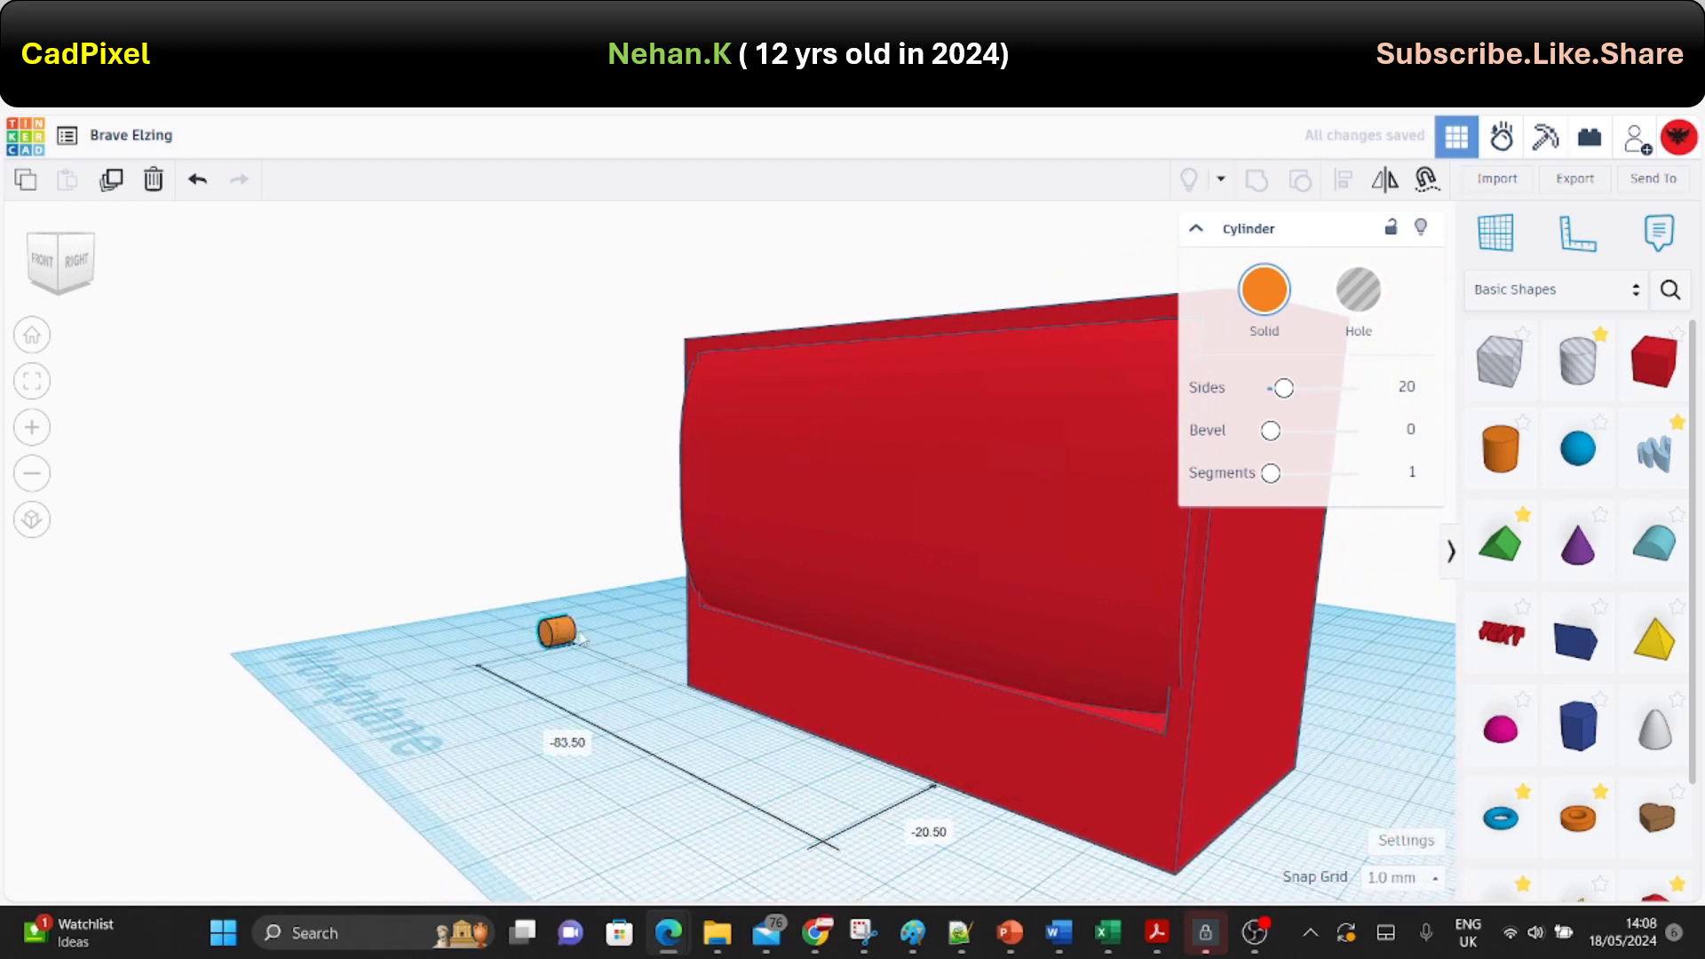
Move the cylinder to the red box's front base and enlarge it to 8.00.
drag(1118, 835, 746, 691)
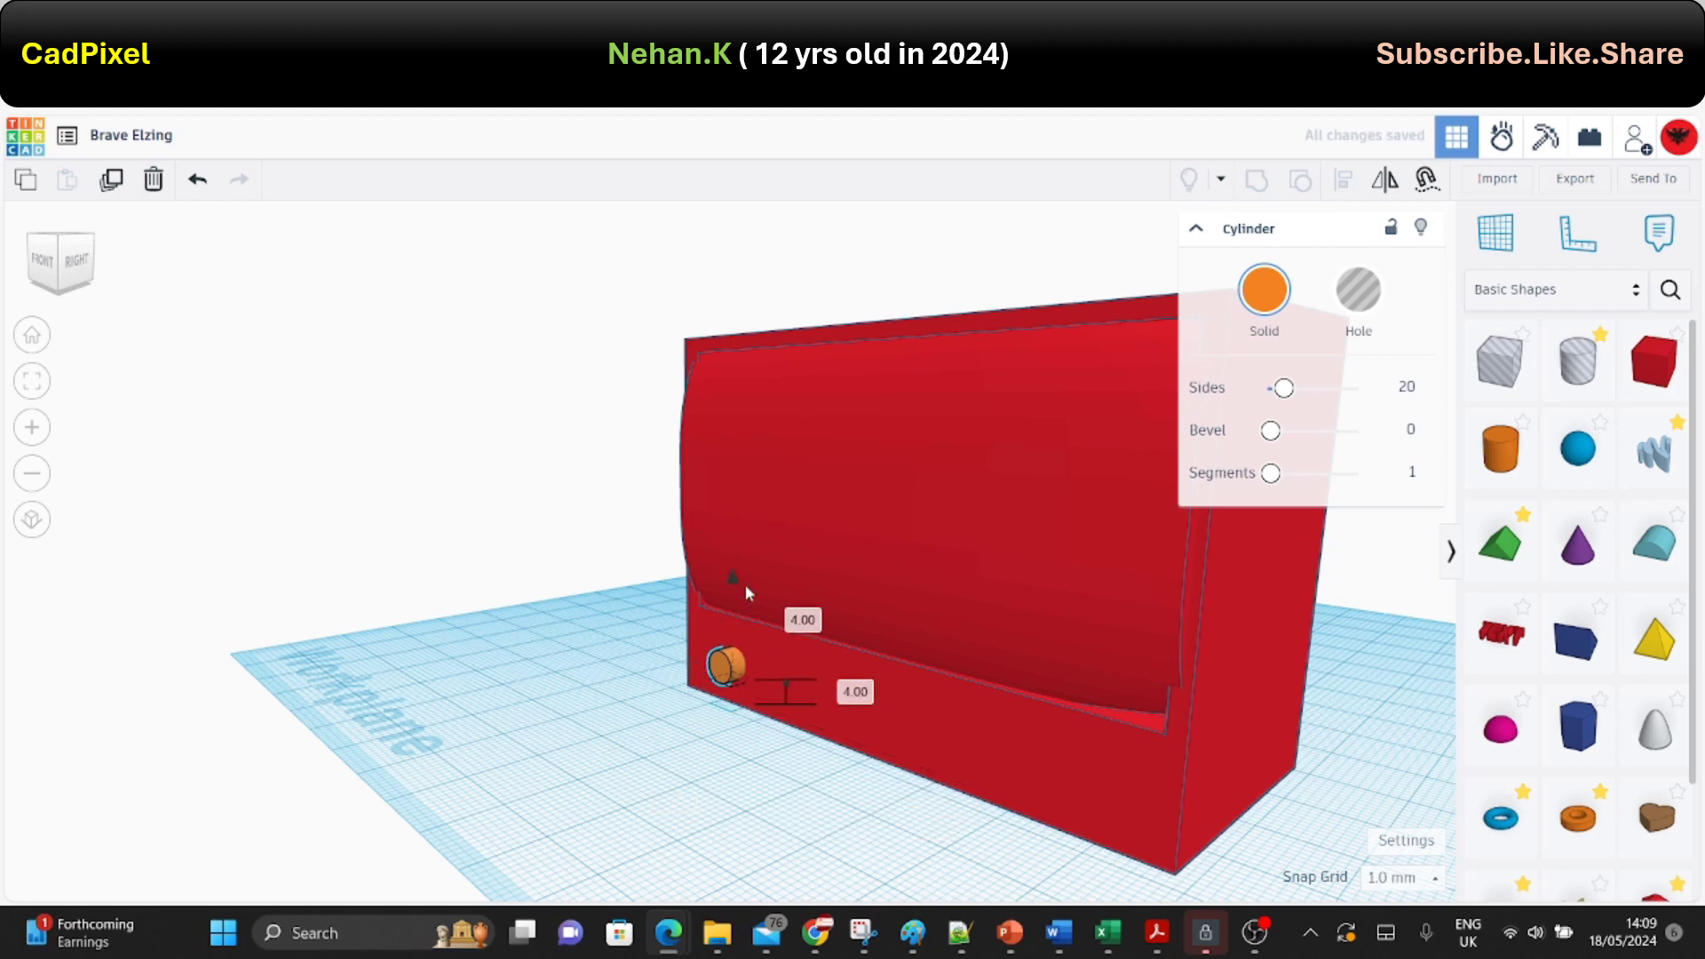
scroll(668, 677, up, 3)
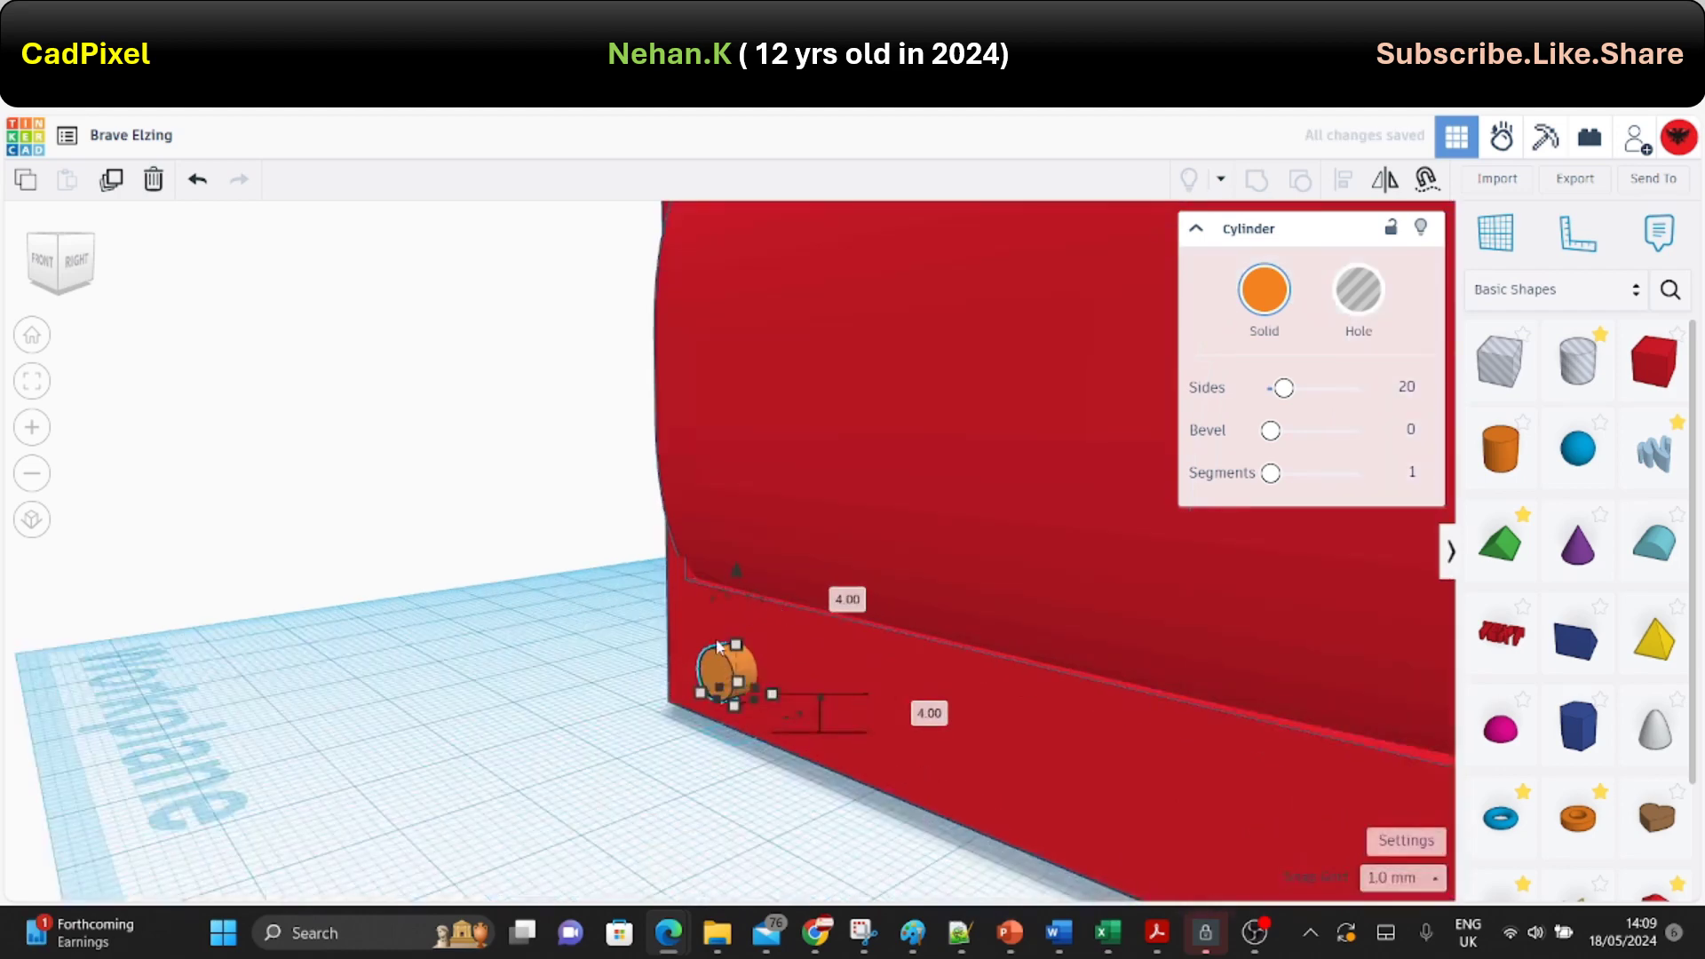
drag(733, 645, 734, 620)
mouse_move(734, 624)
right_down()
mouse_move(892, 531)
mouse_move(860, 584)
mouse_move(644, 627)
right_up()
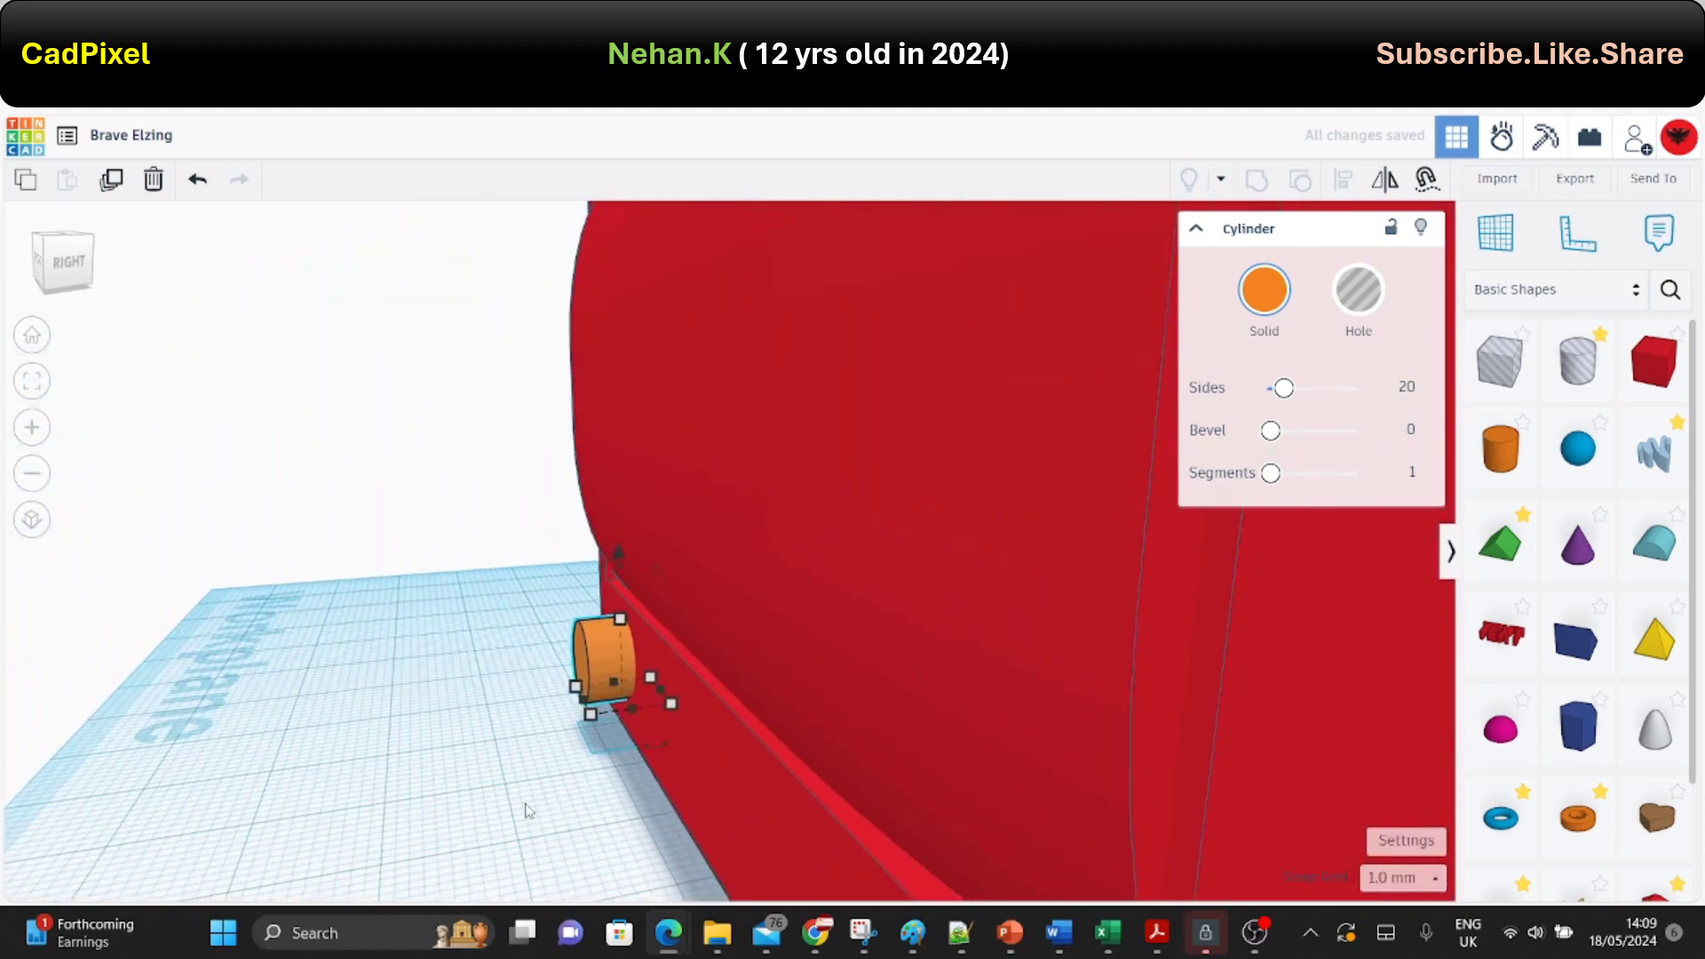
mouse_move(648, 691)
right_down()
mouse_move(730, 646)
mouse_move(738, 618)
right_up()
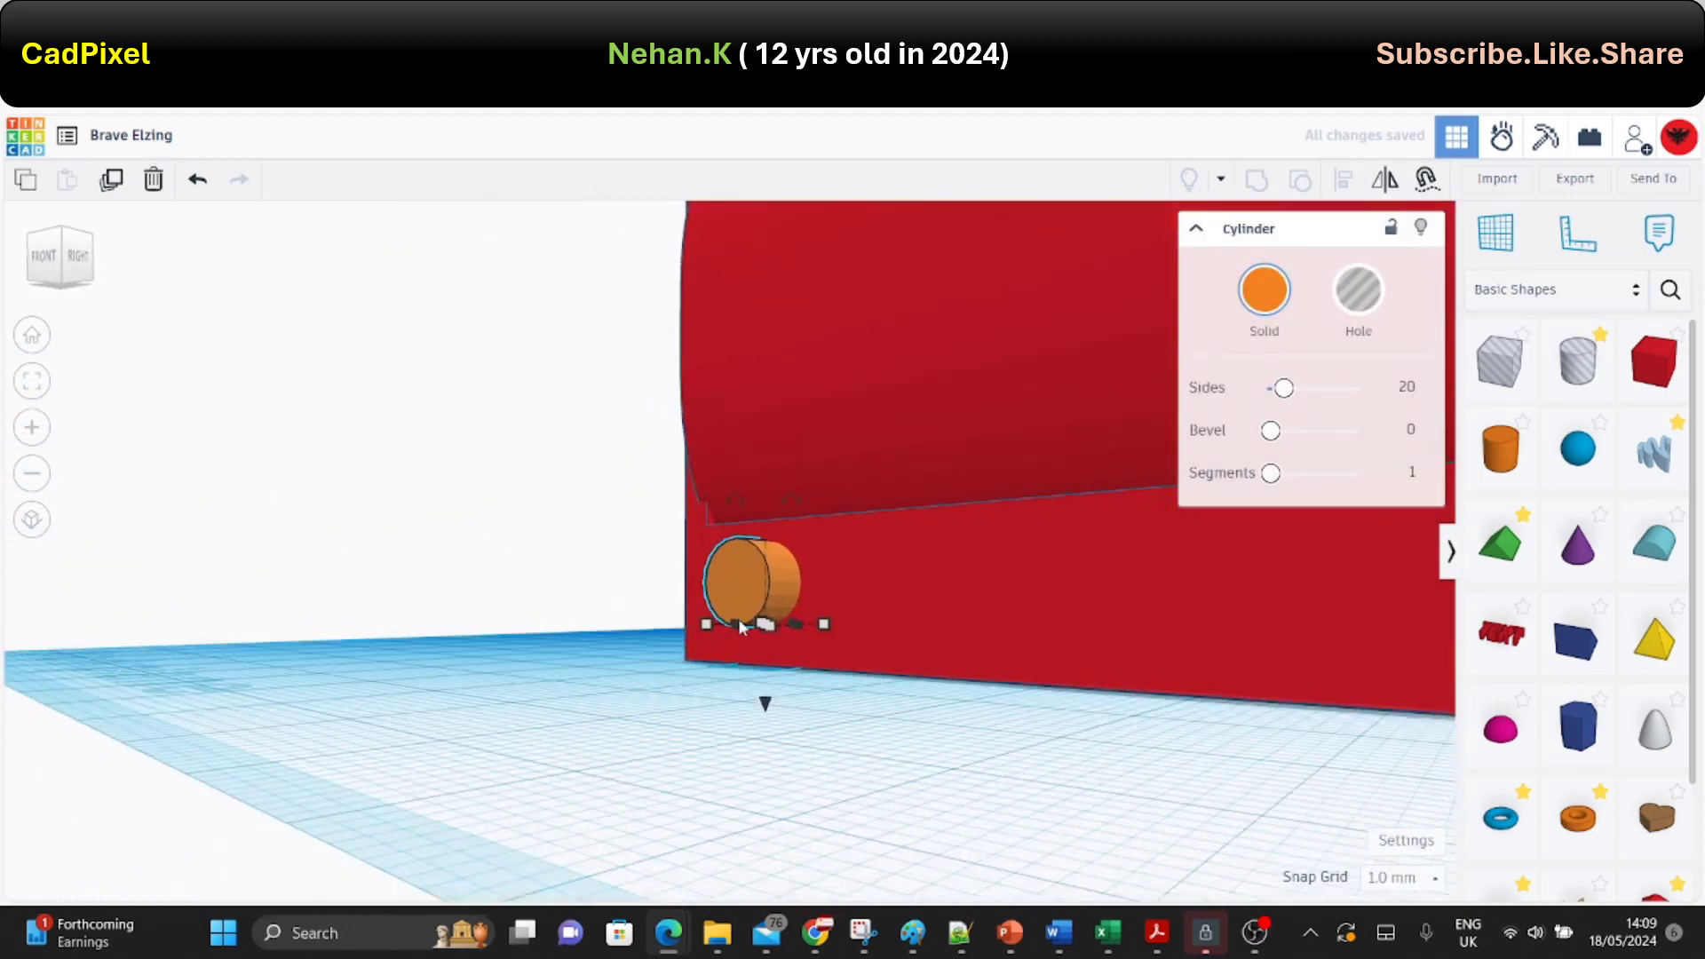
Nudge the orange cylinder along the box and place a duplicate further right.
key(Left)
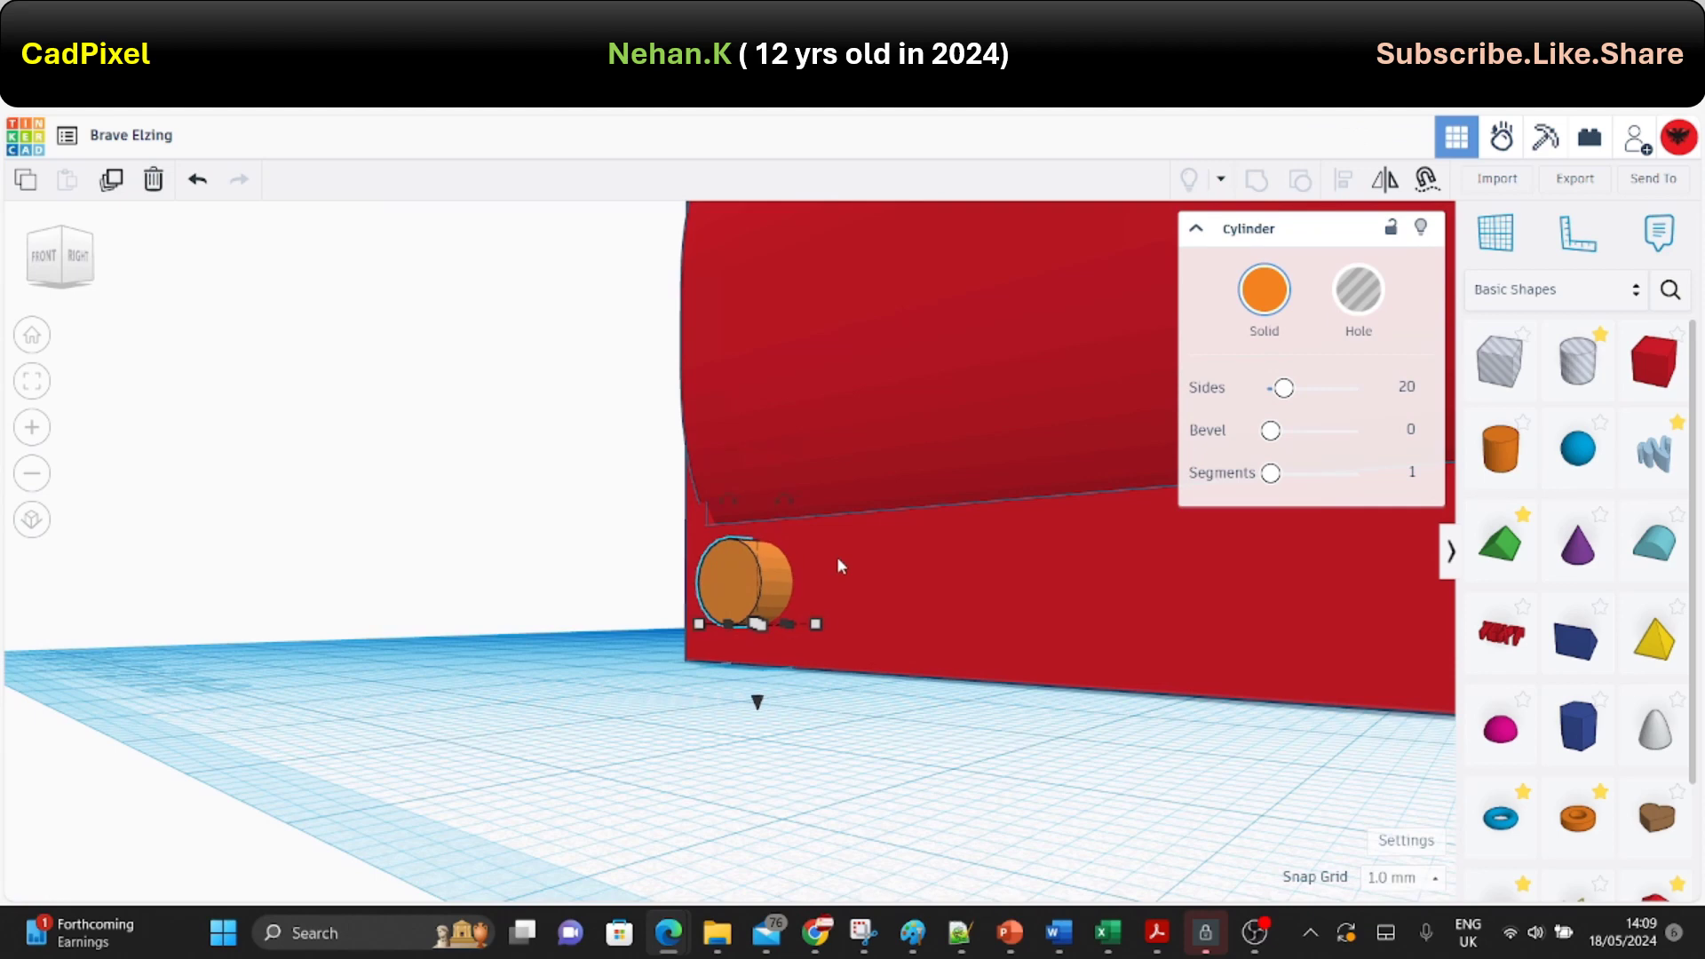
key(Right)
key(Right)
key(Right)
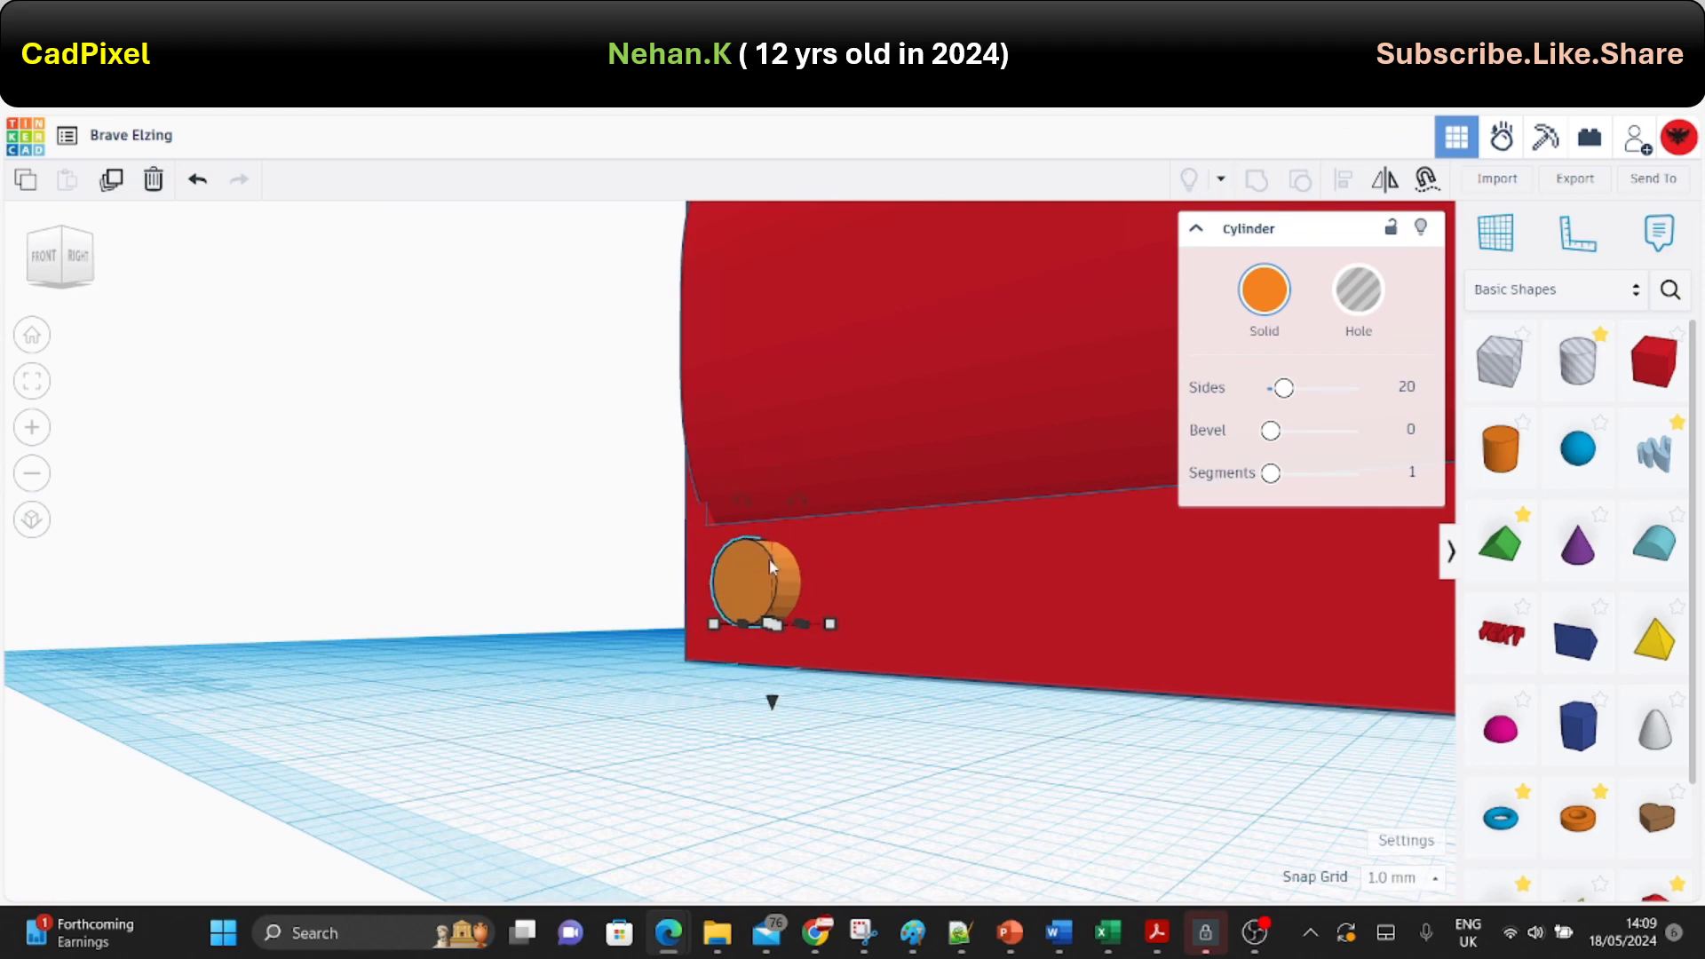
mouse_move(712, 583)
right_down()
mouse_move(759, 804)
mouse_move(674, 641)
right_up()
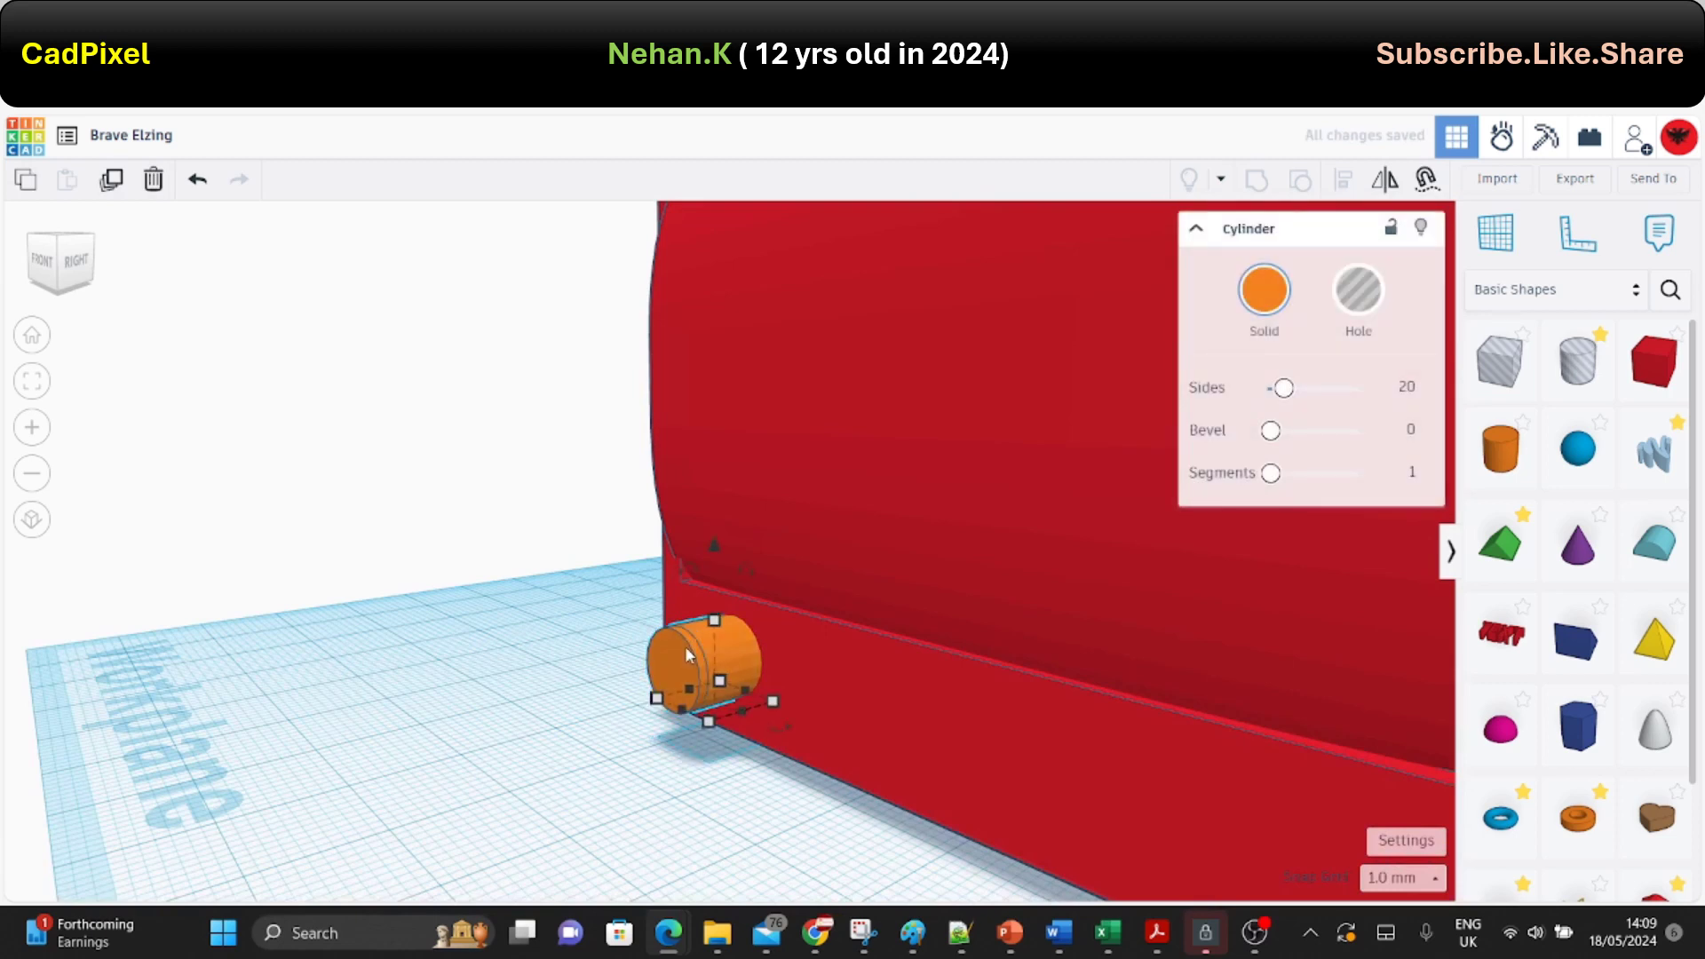
key(Right)
key(ctrl+d)
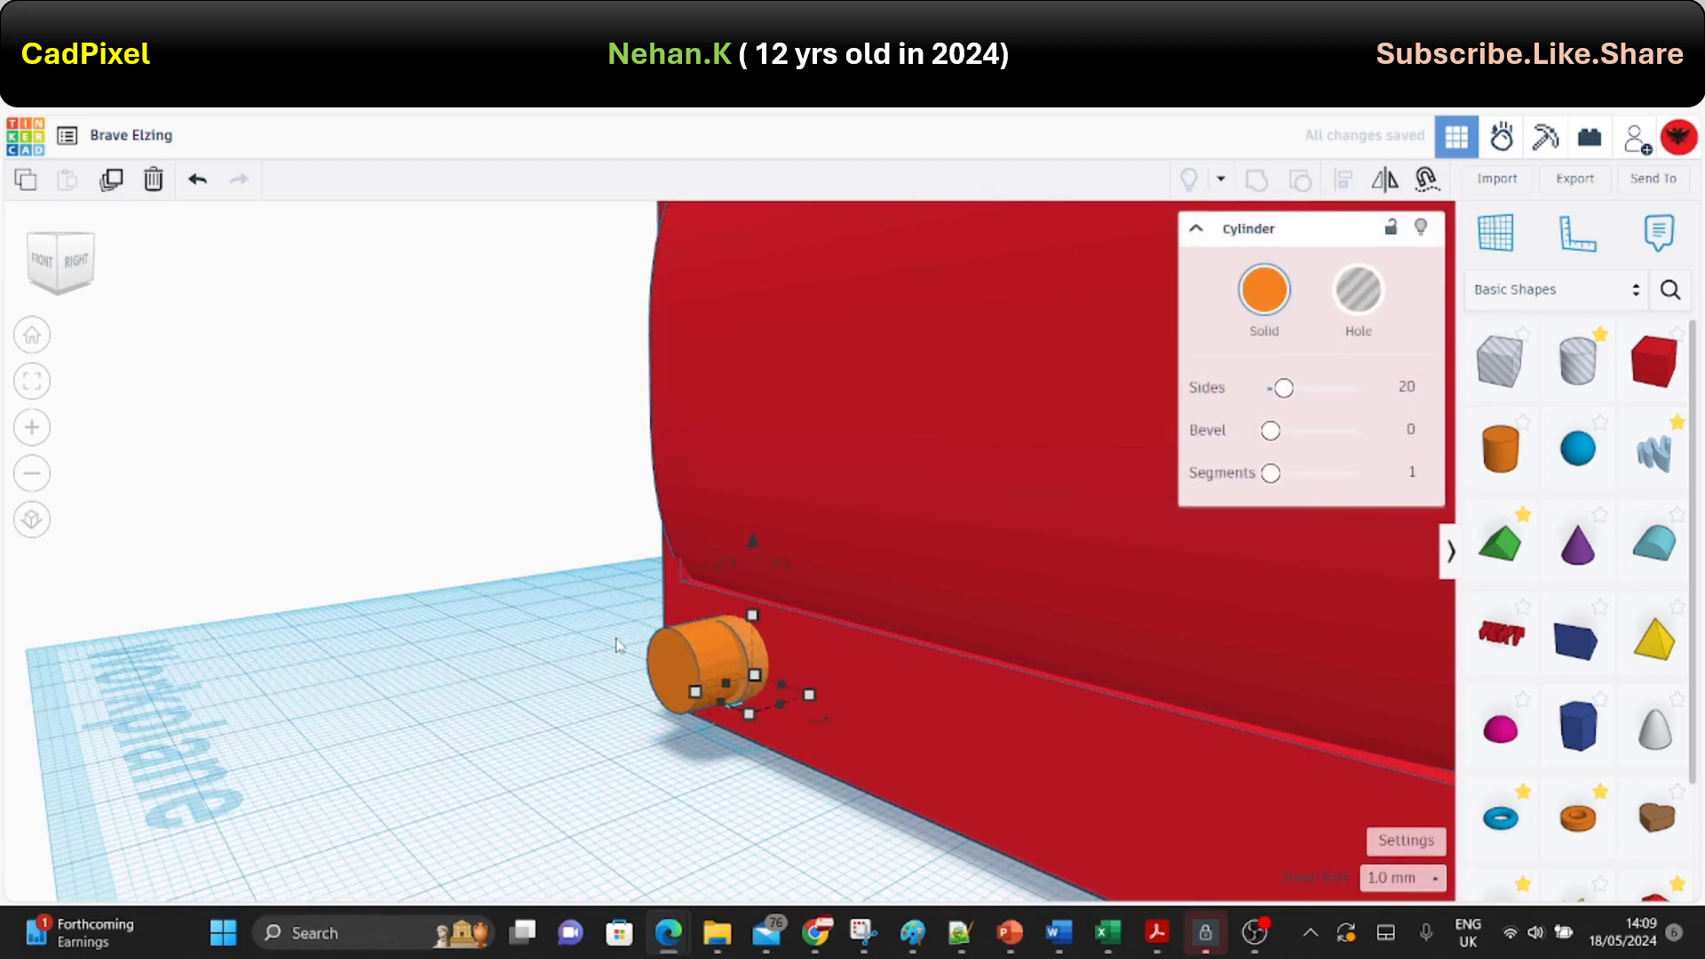
mouse_move(715, 629)
mouse_down()
mouse_move(824, 651)
mouse_move(825, 670)
mouse_up()
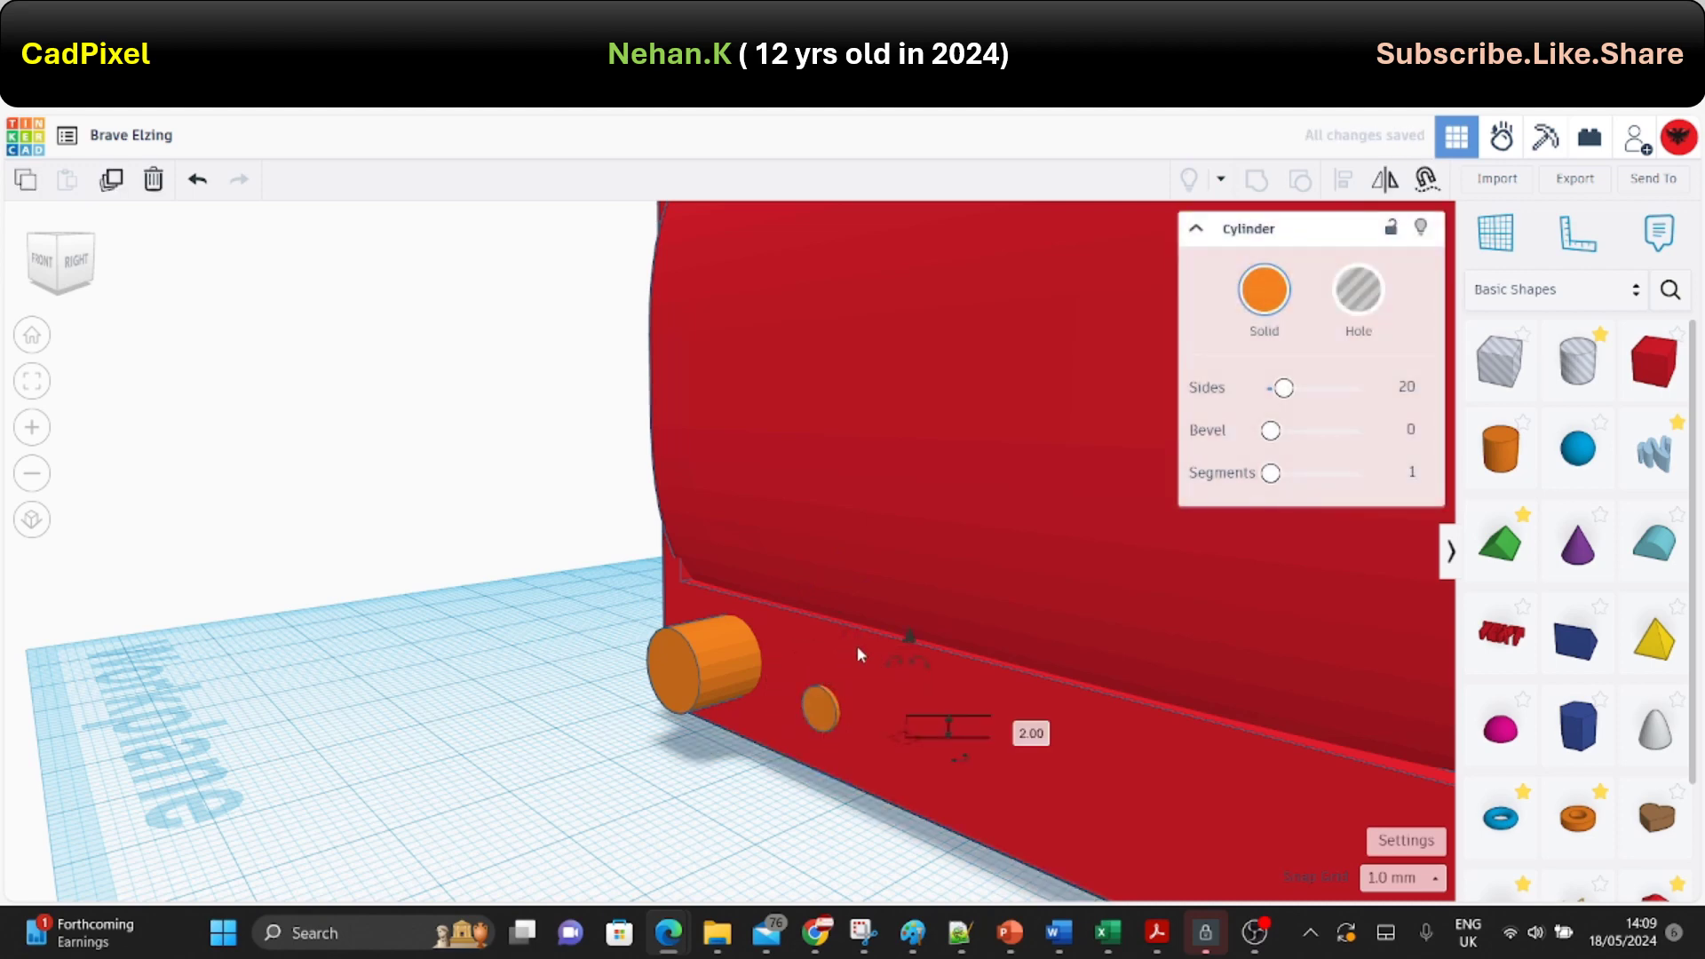
Duplicate the small disc and stack the copy just above the original.
click(819, 709)
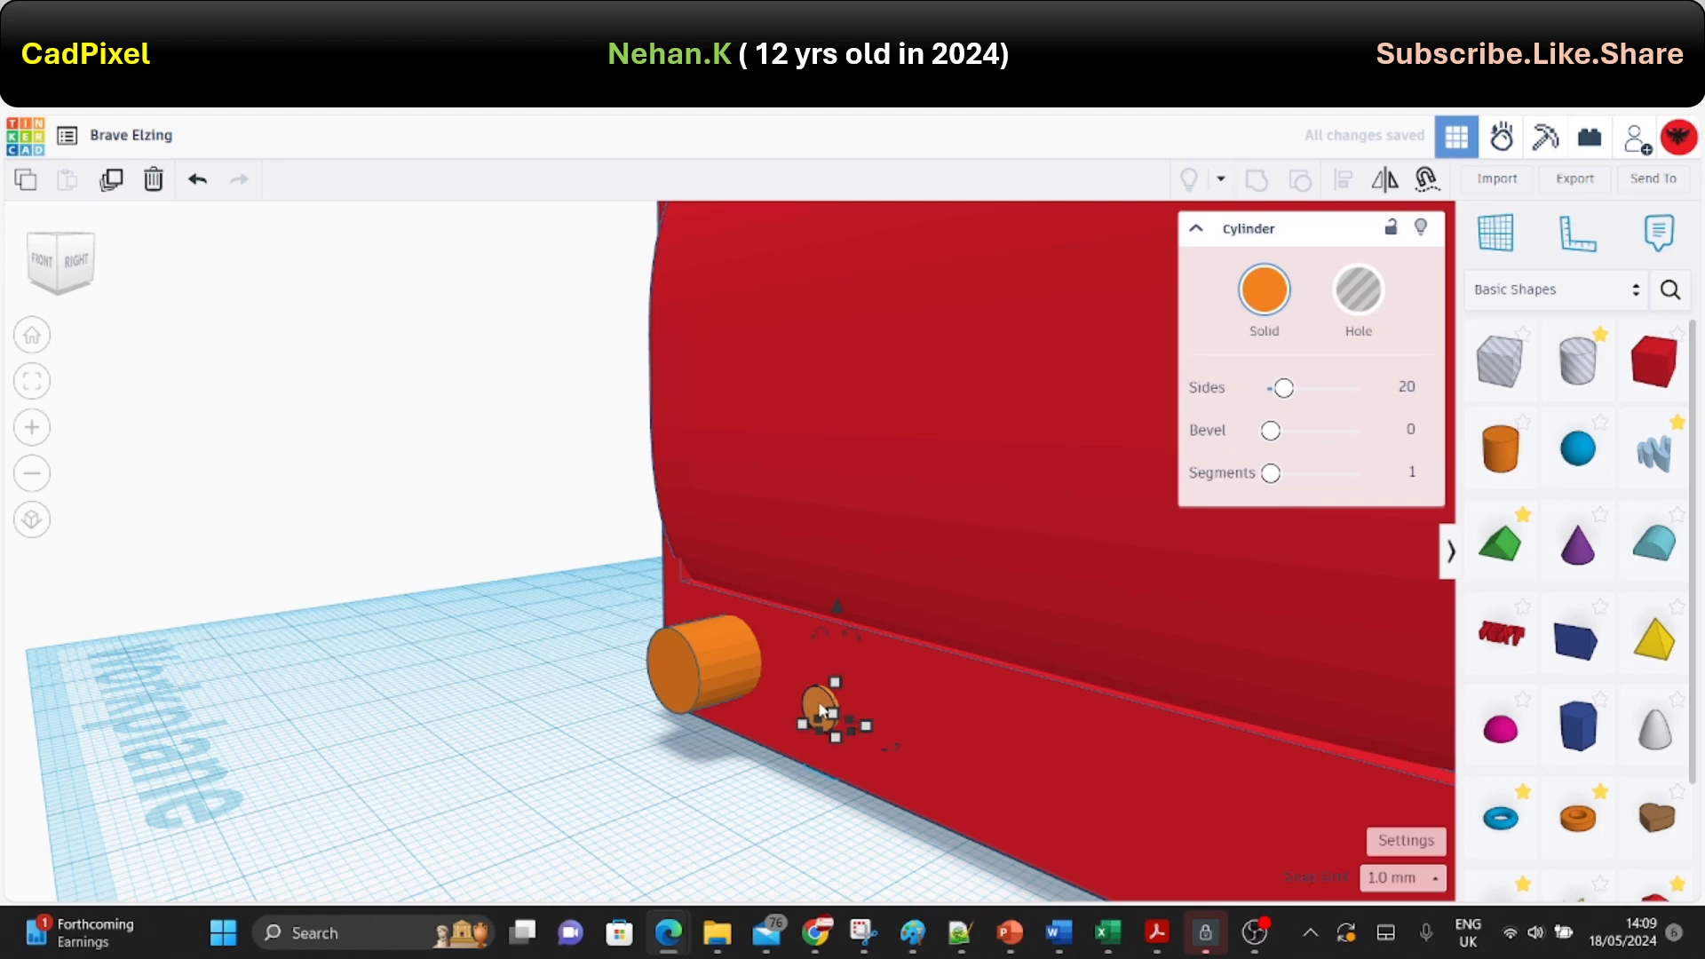
key(ctrl+d)
drag(834, 606, 858, 555)
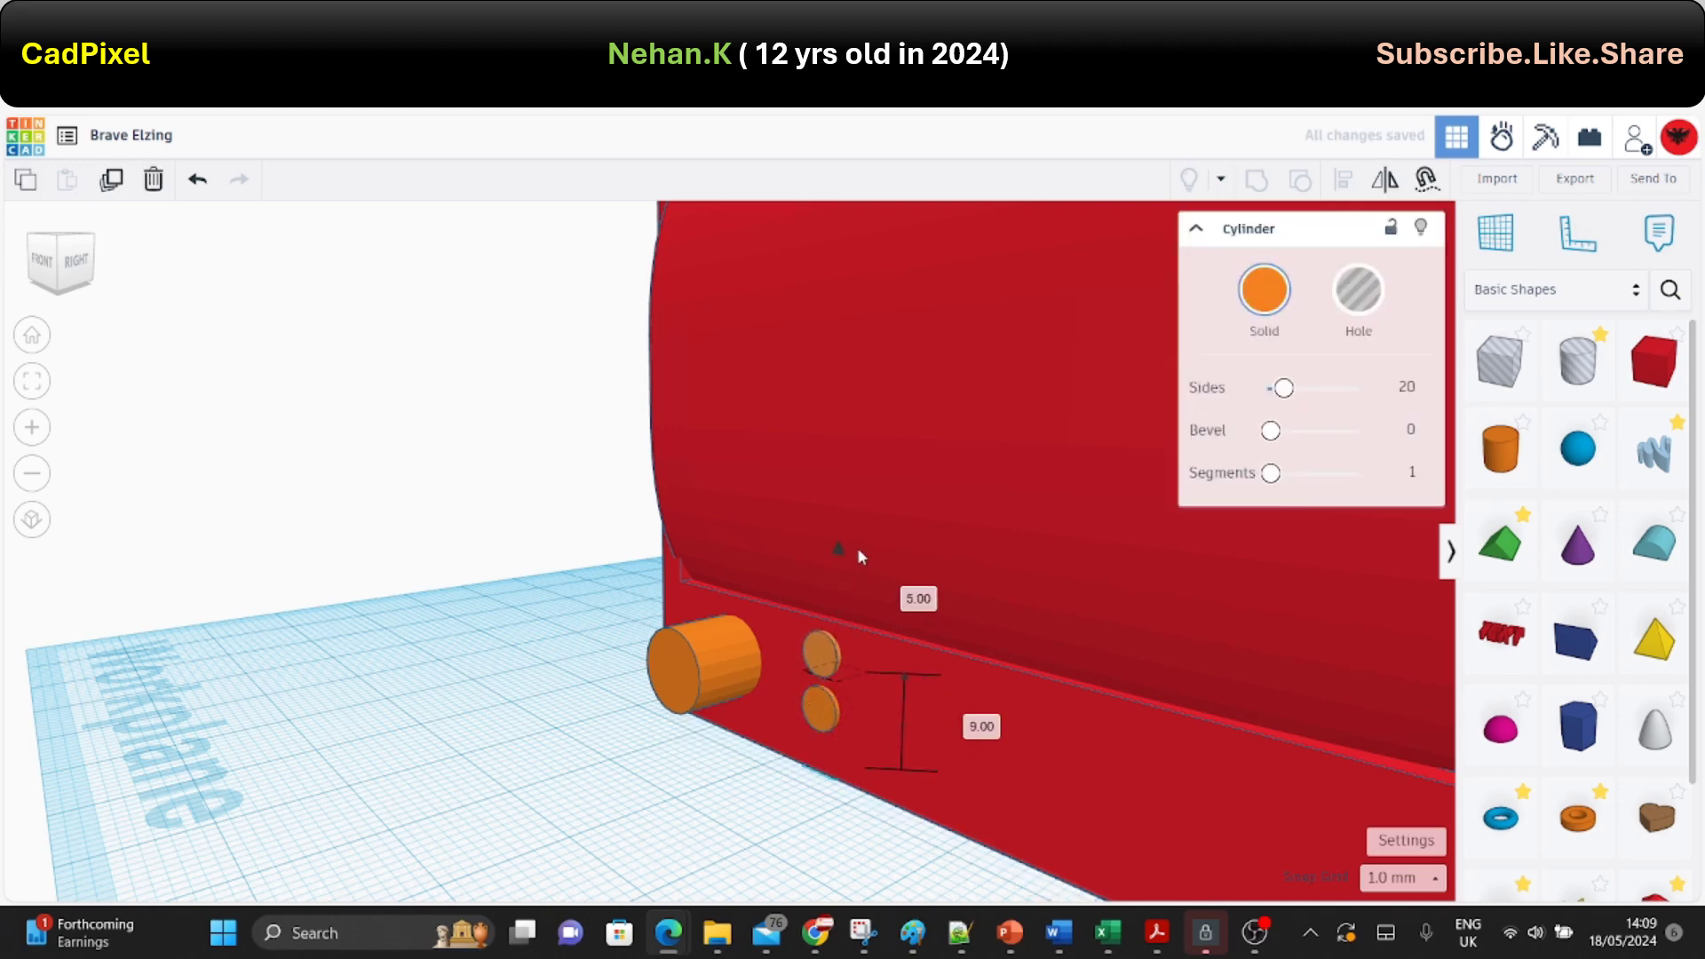
shift+click(818, 712)
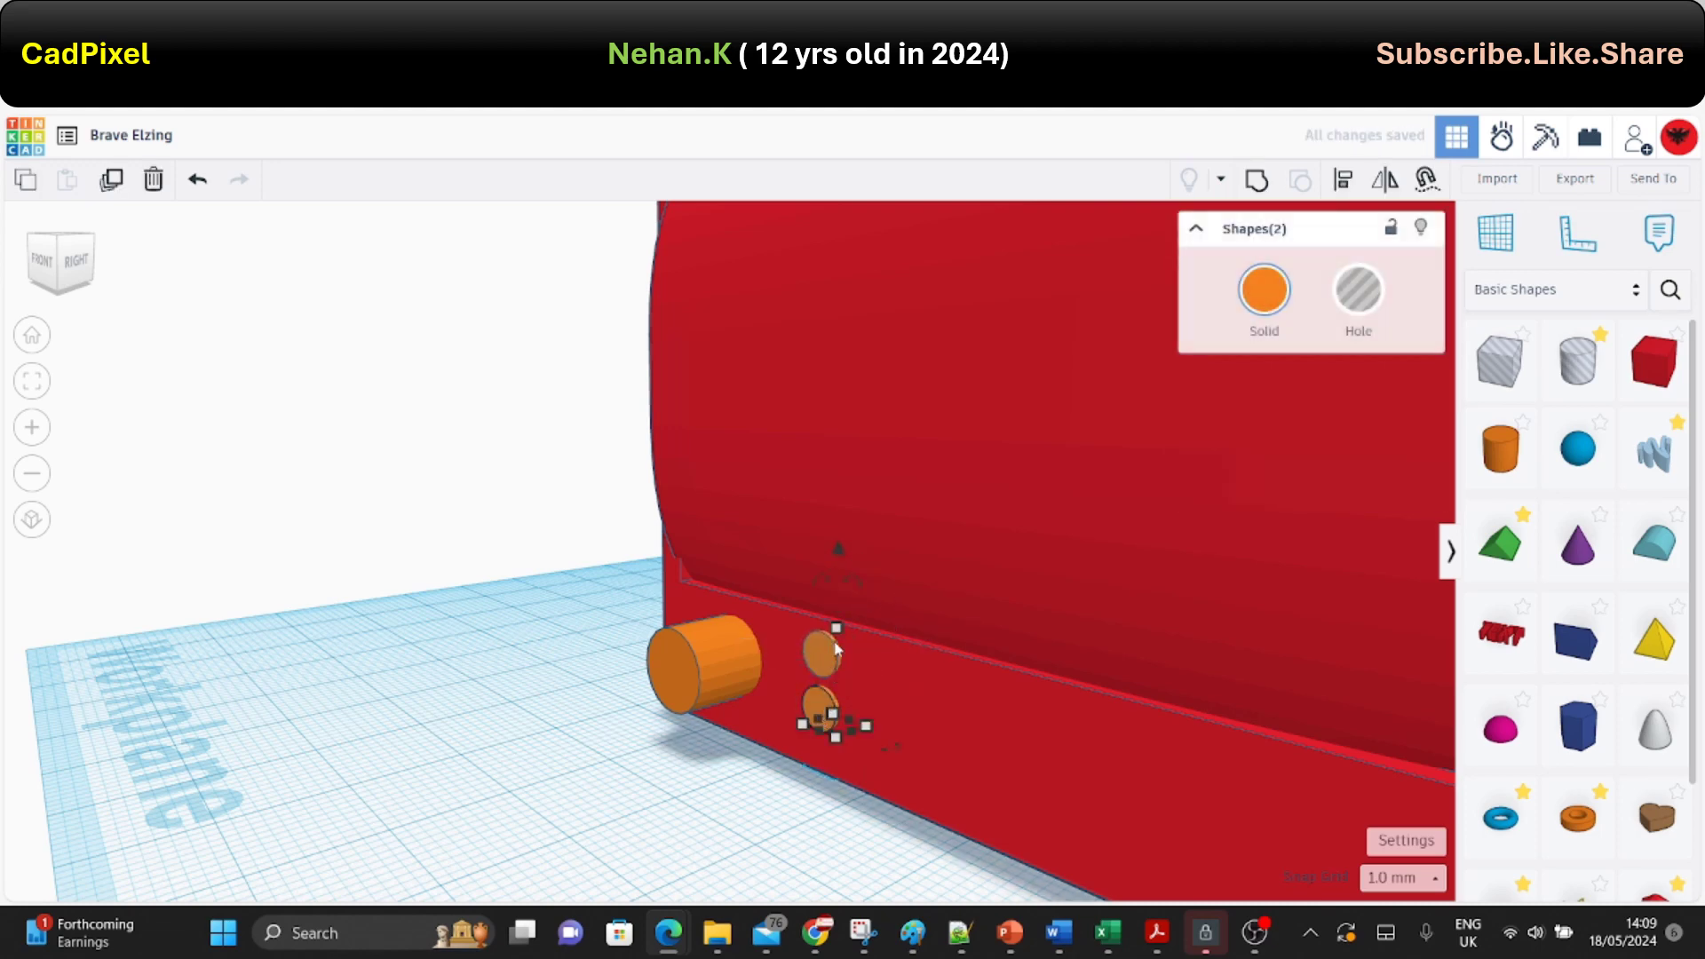
Delete the large spare orange cylinder.
click(690, 664)
mouse_move(868, 601)
right_down()
mouse_move(411, 683)
mouse_move(671, 662)
right_up()
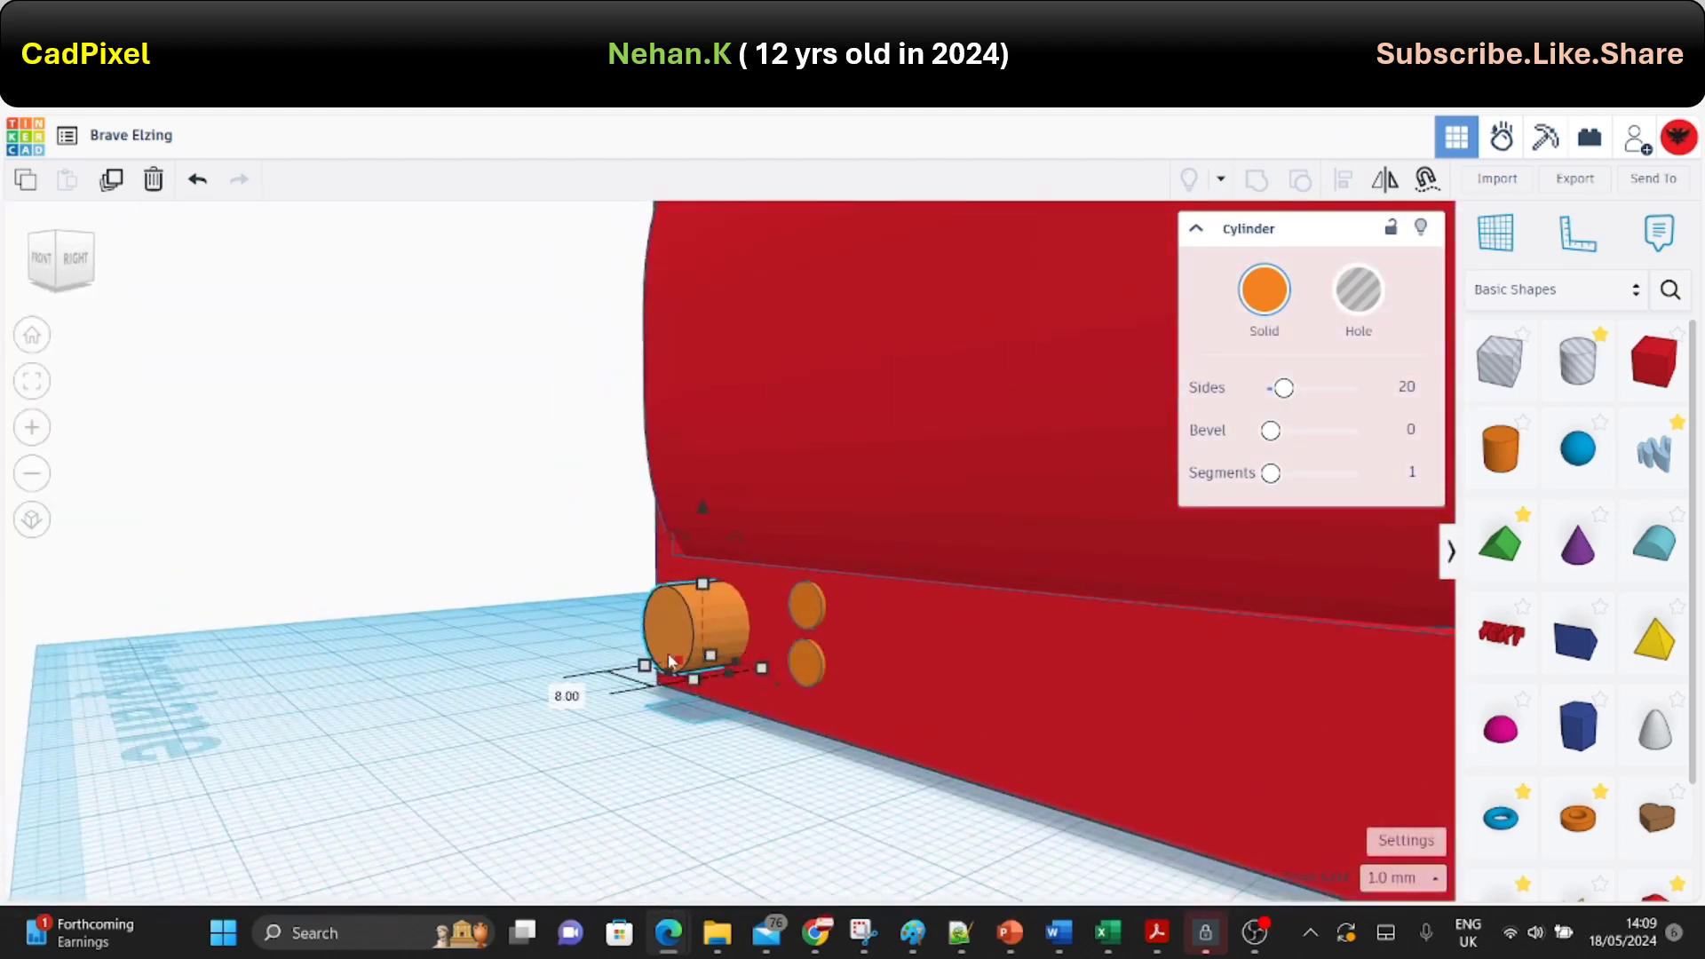
drag(670, 662, 679, 661)
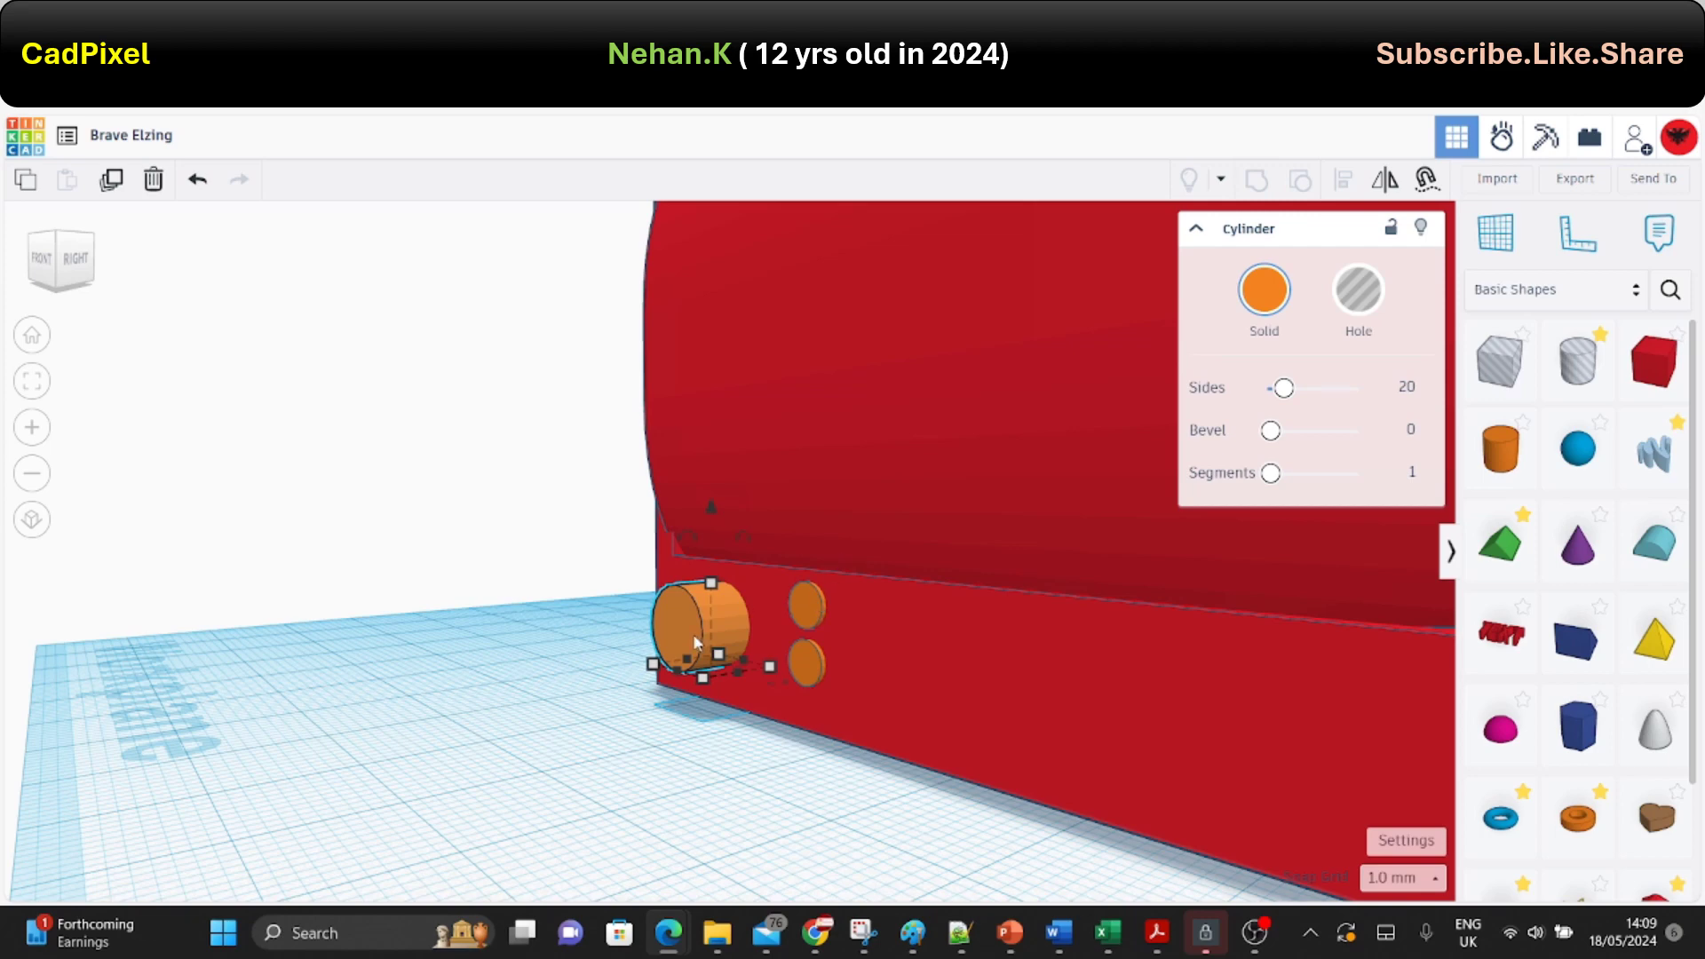
key(Delete)
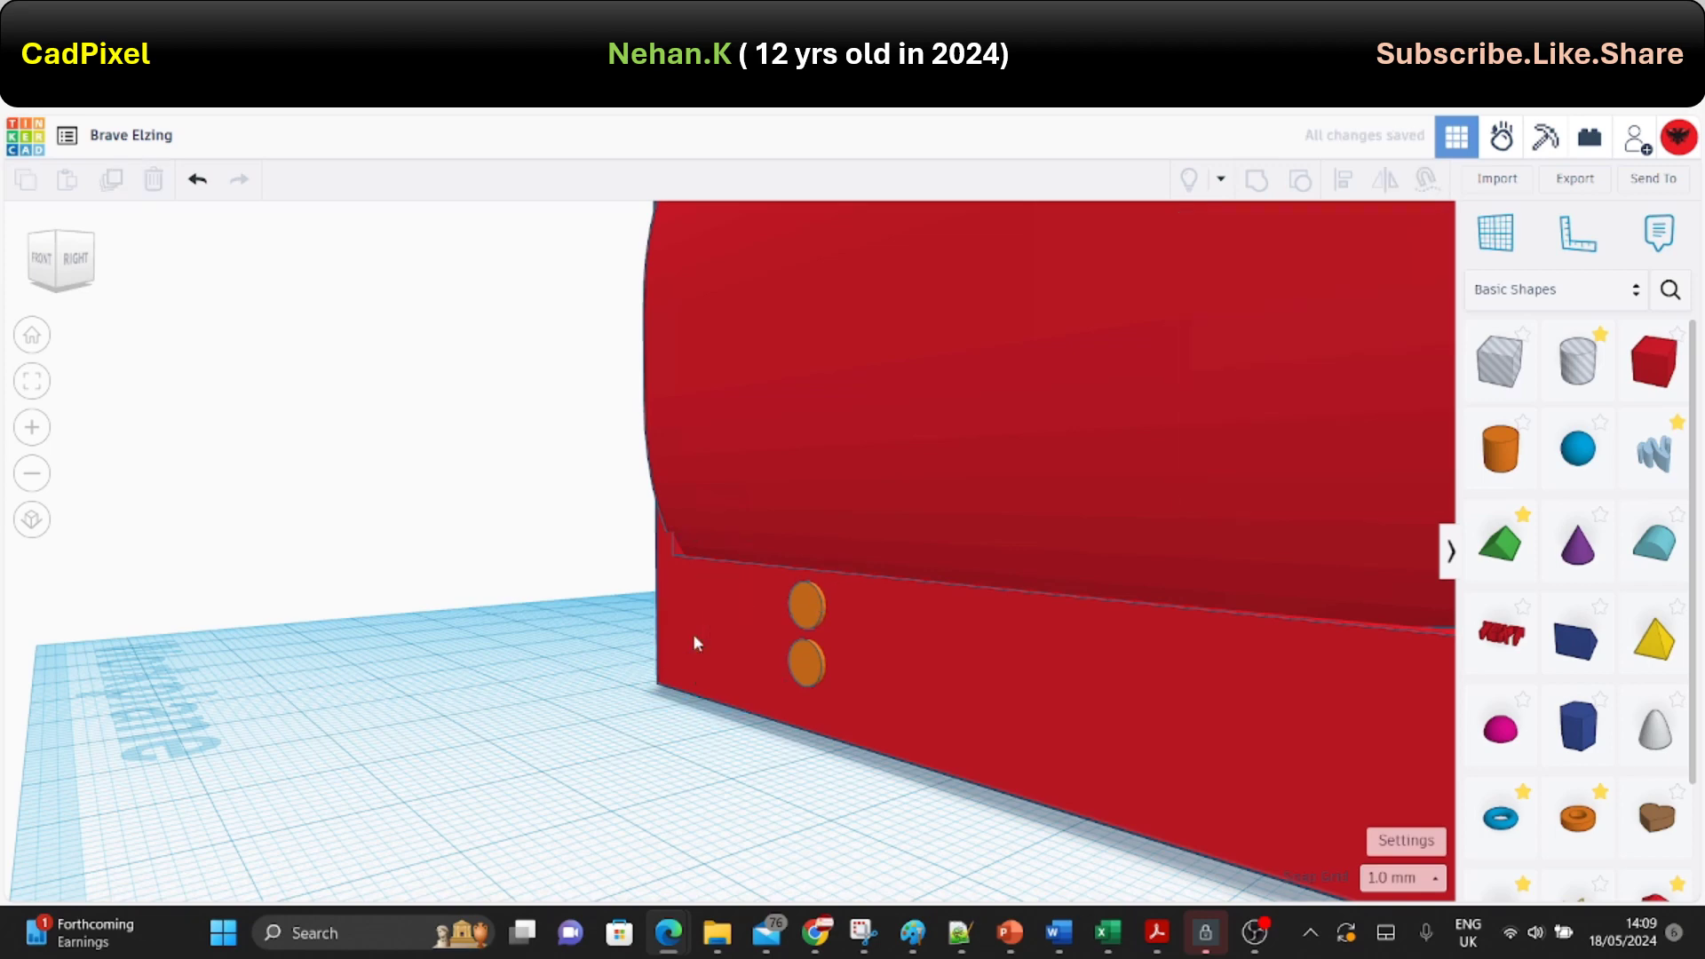
Shift the lower orange disc slightly right along the front wall.
click(808, 661)
right_drag(808, 662, 988, 664)
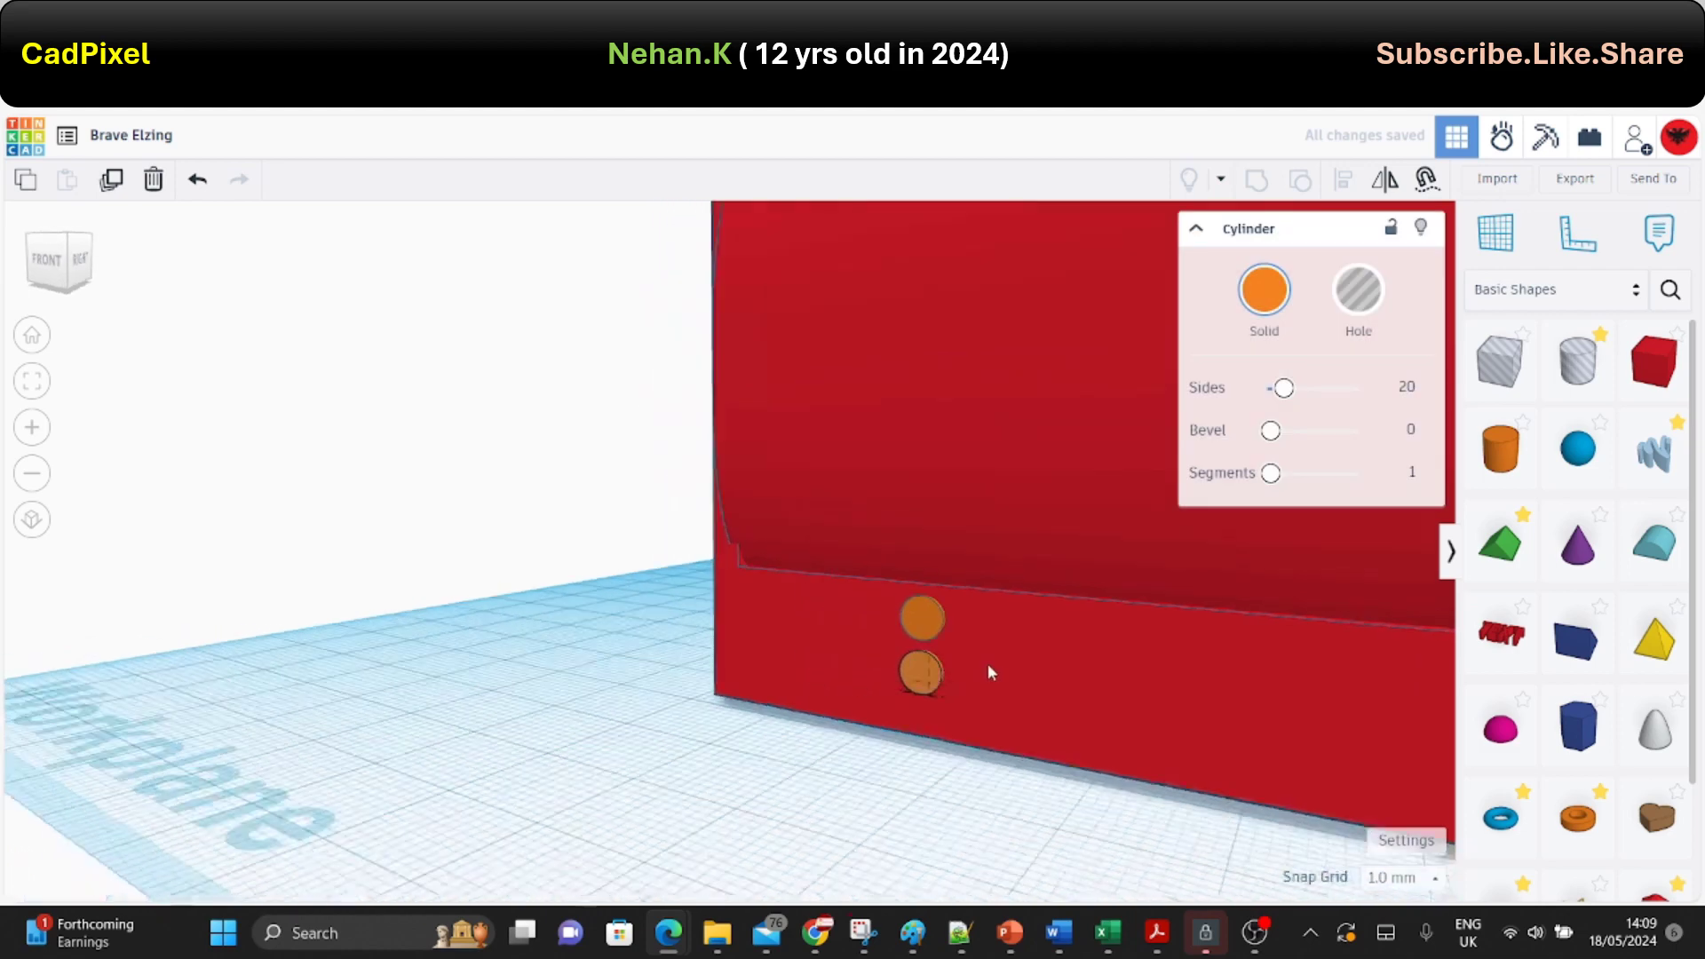
scroll(957, 657, up, 2)
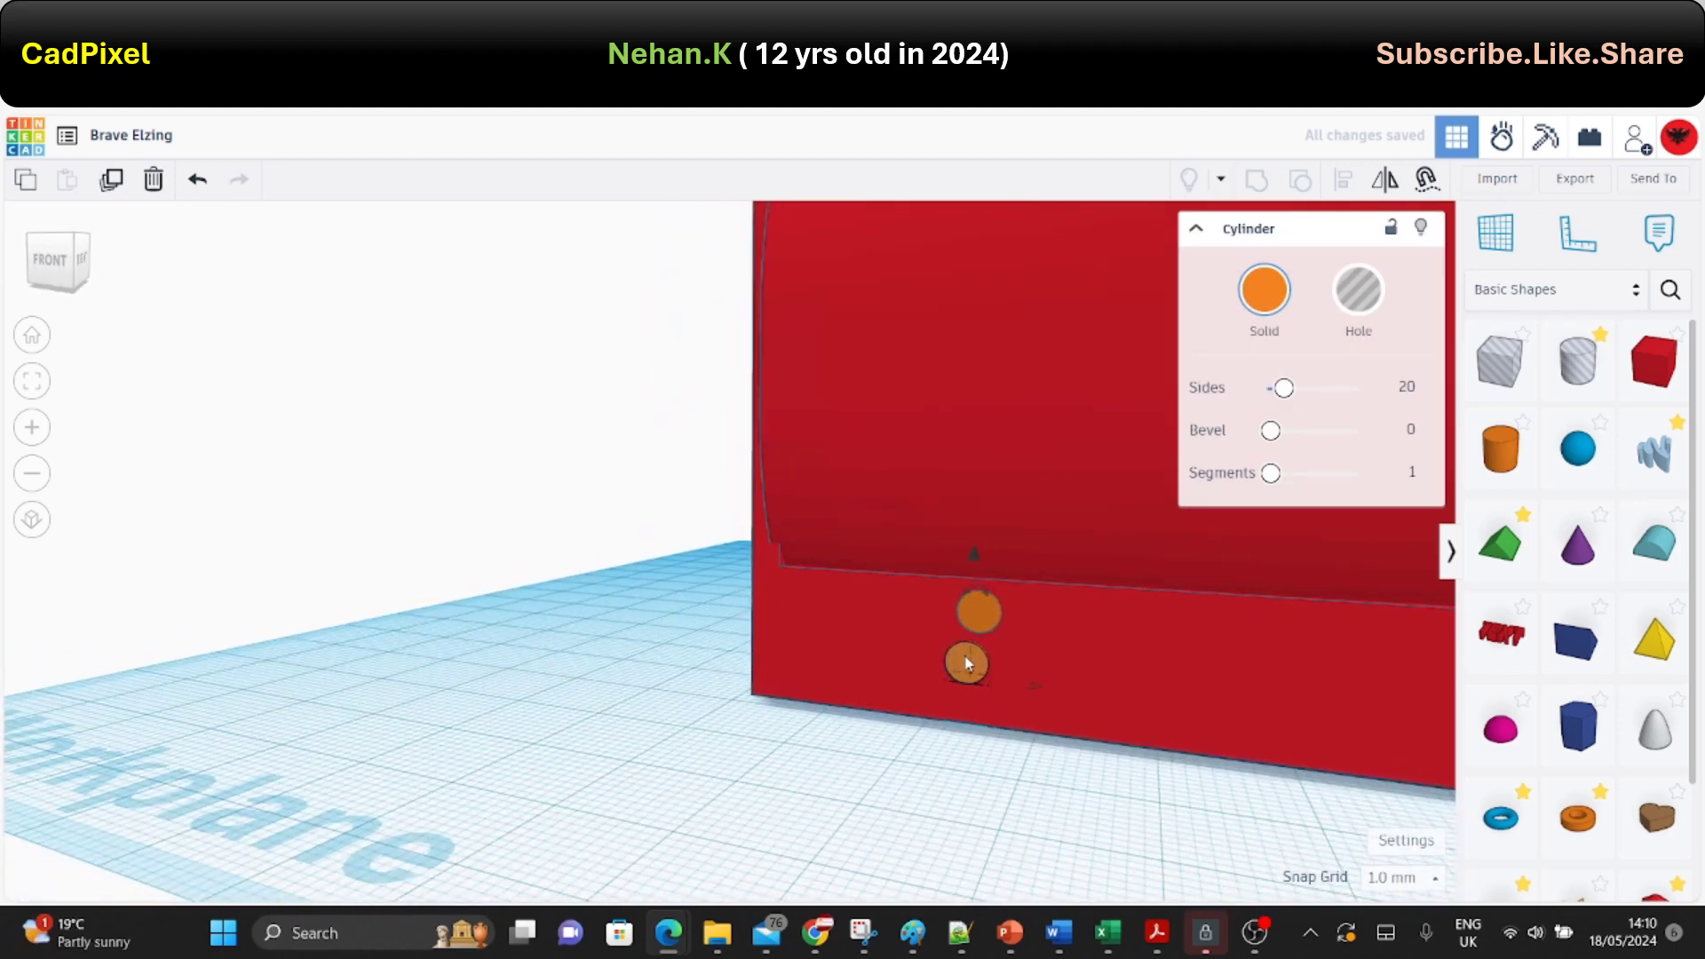
key(Left)
key(Right)
key(Right)
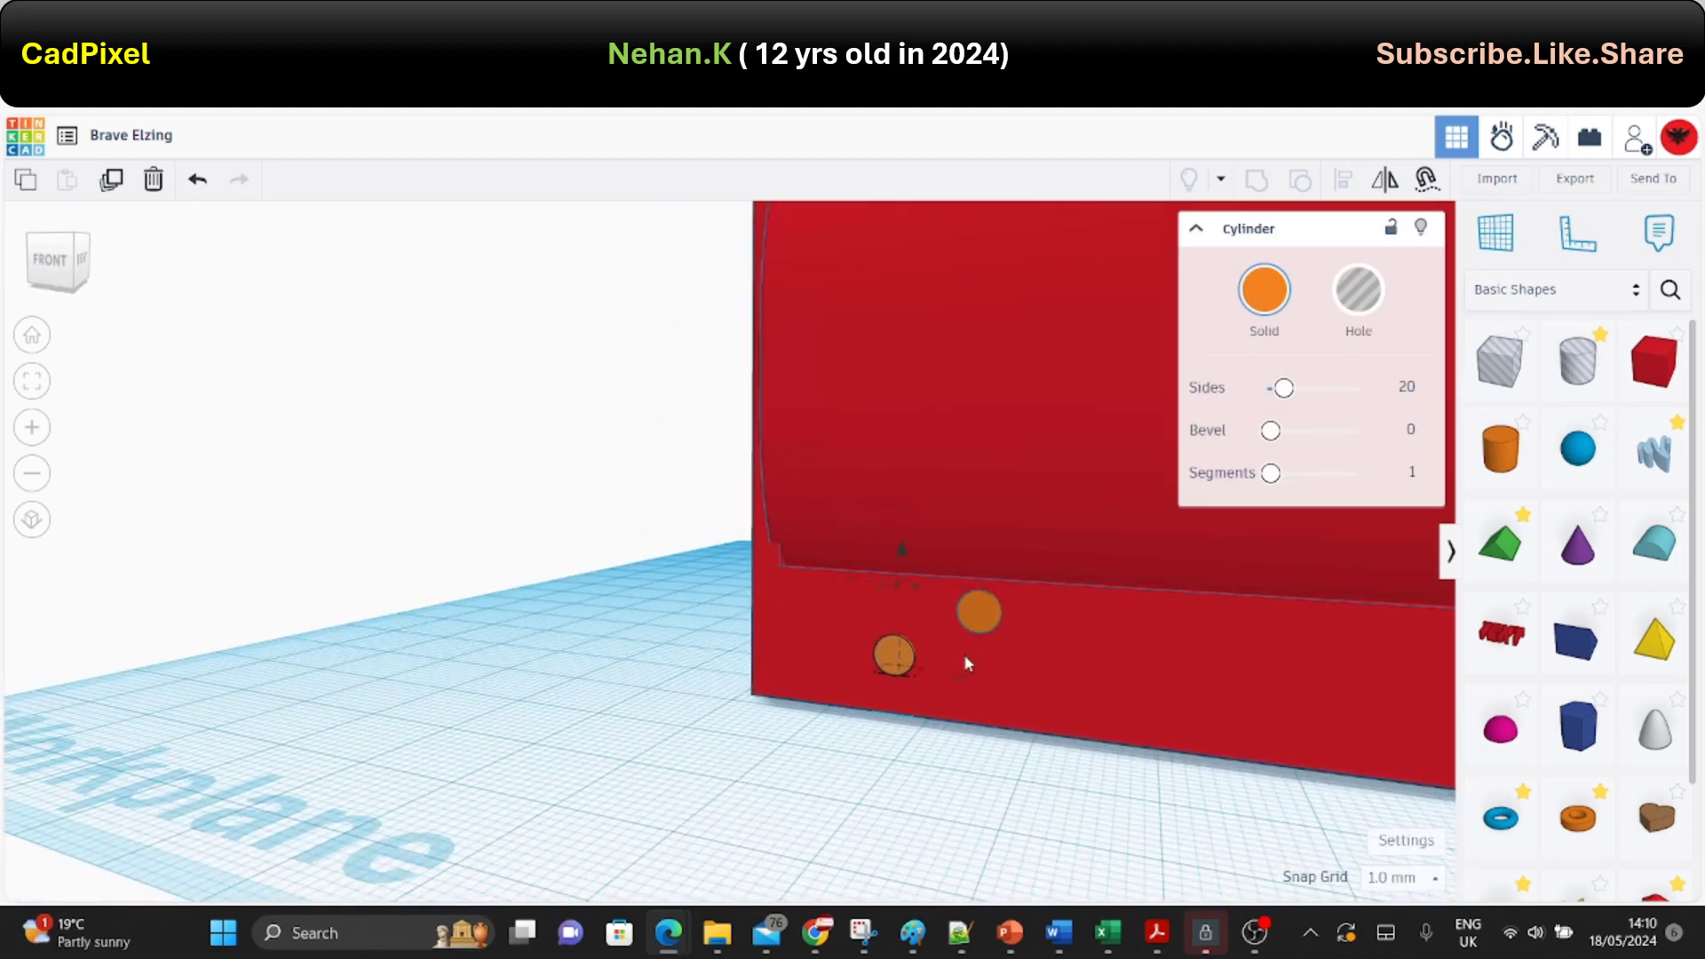
key(Right)
key(Right)
key(Right)
key(Right)
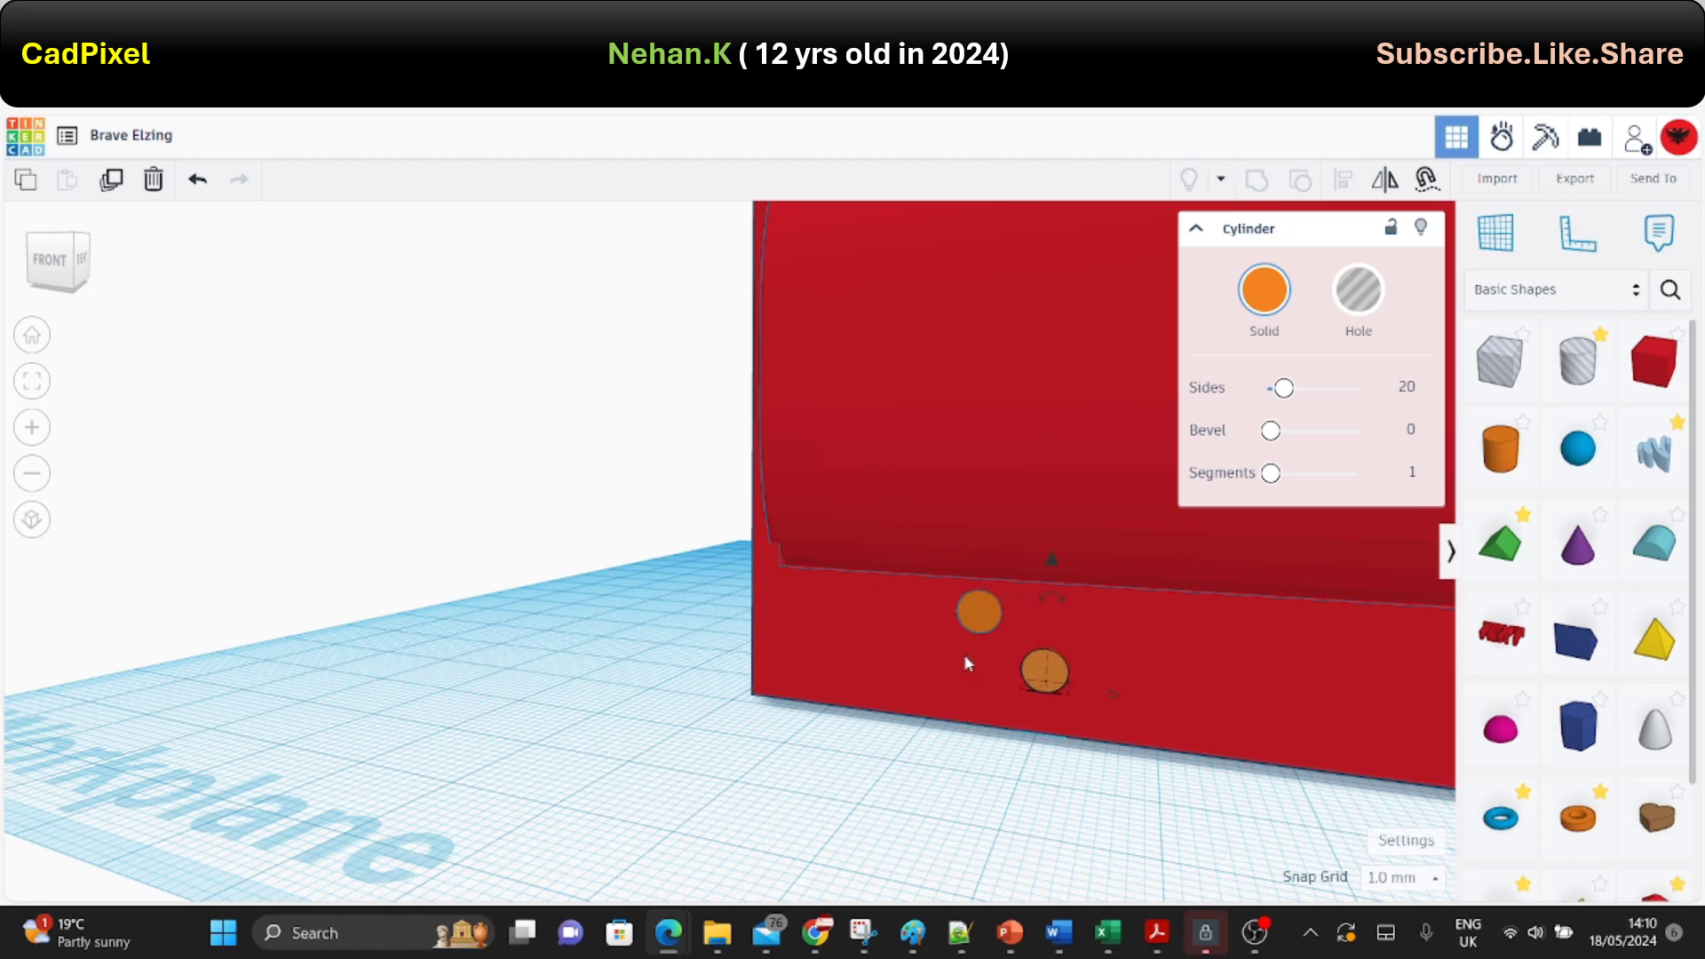
scroll(1044, 668, up, 3)
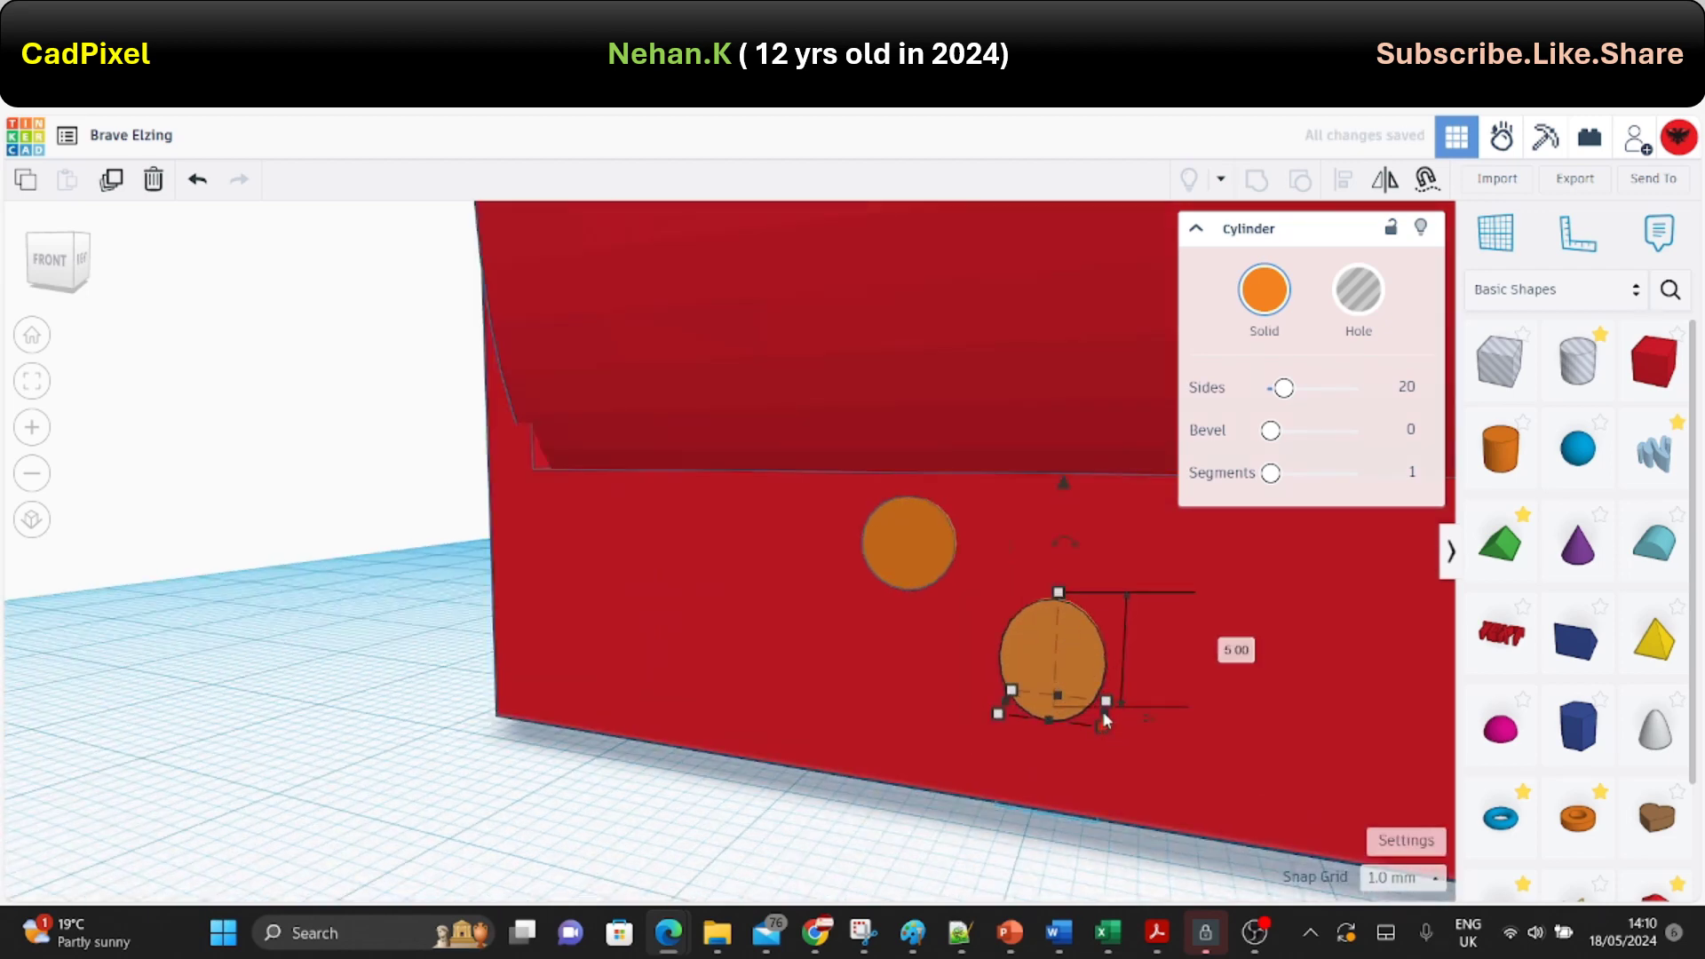
scroll(1116, 618, down, 2)
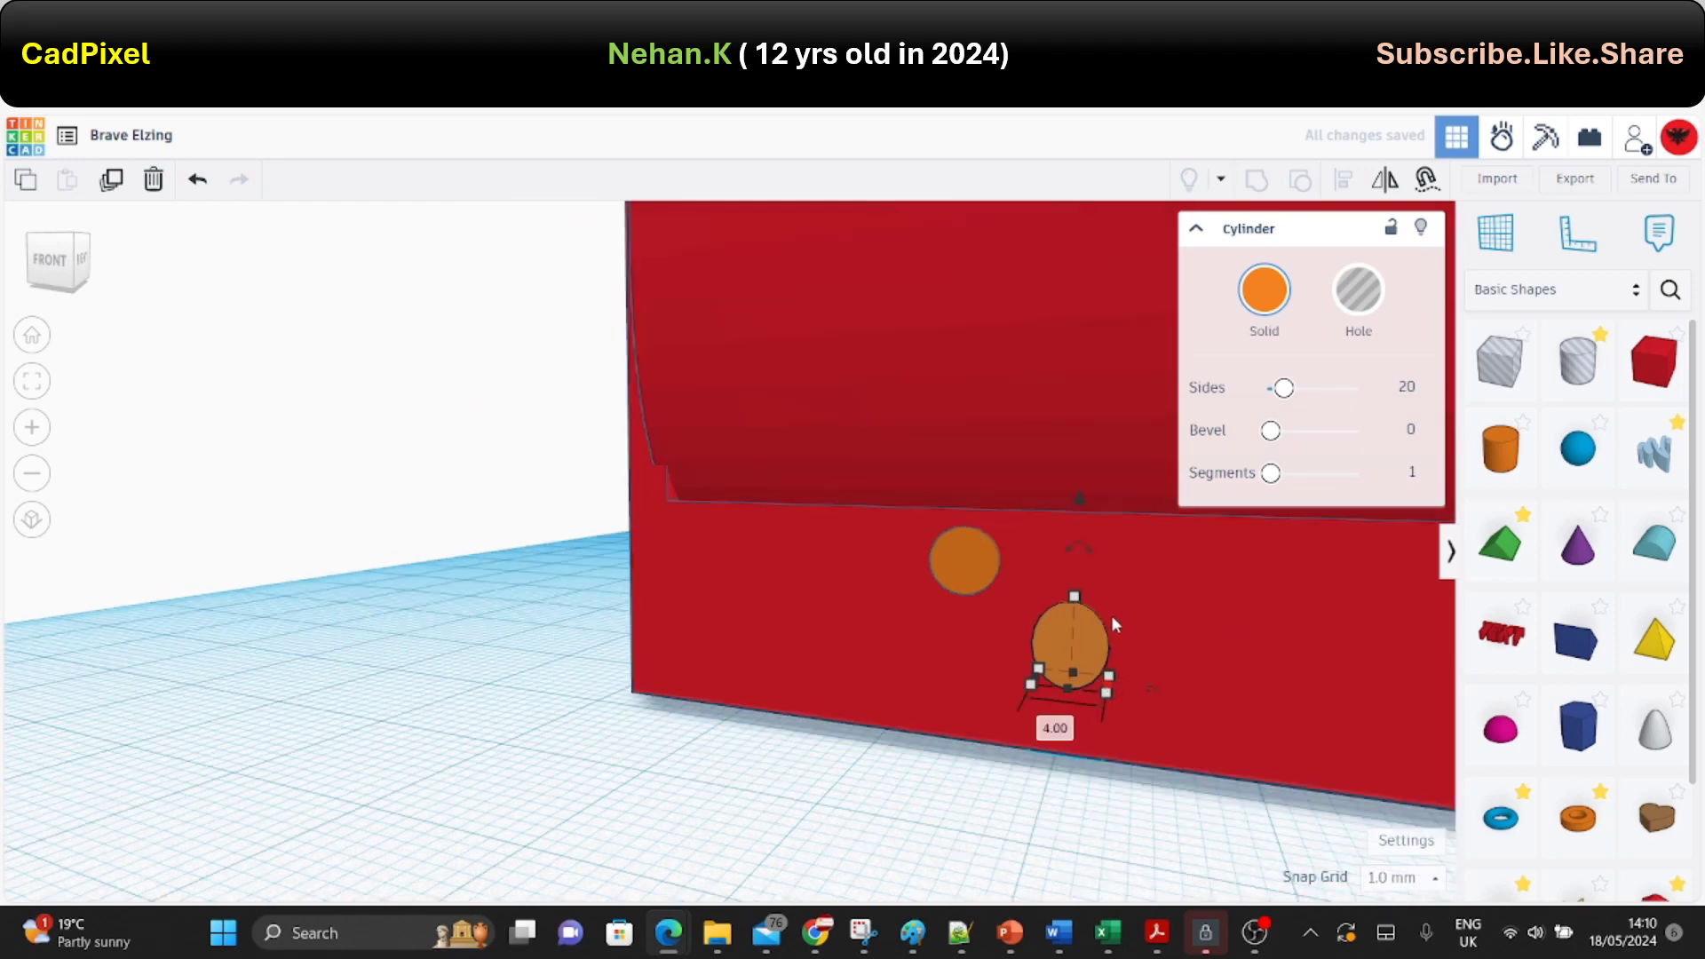
Duplicate the lower orange disc and place the copy two steps to its right.
key(ctrl+d)
key(Right)
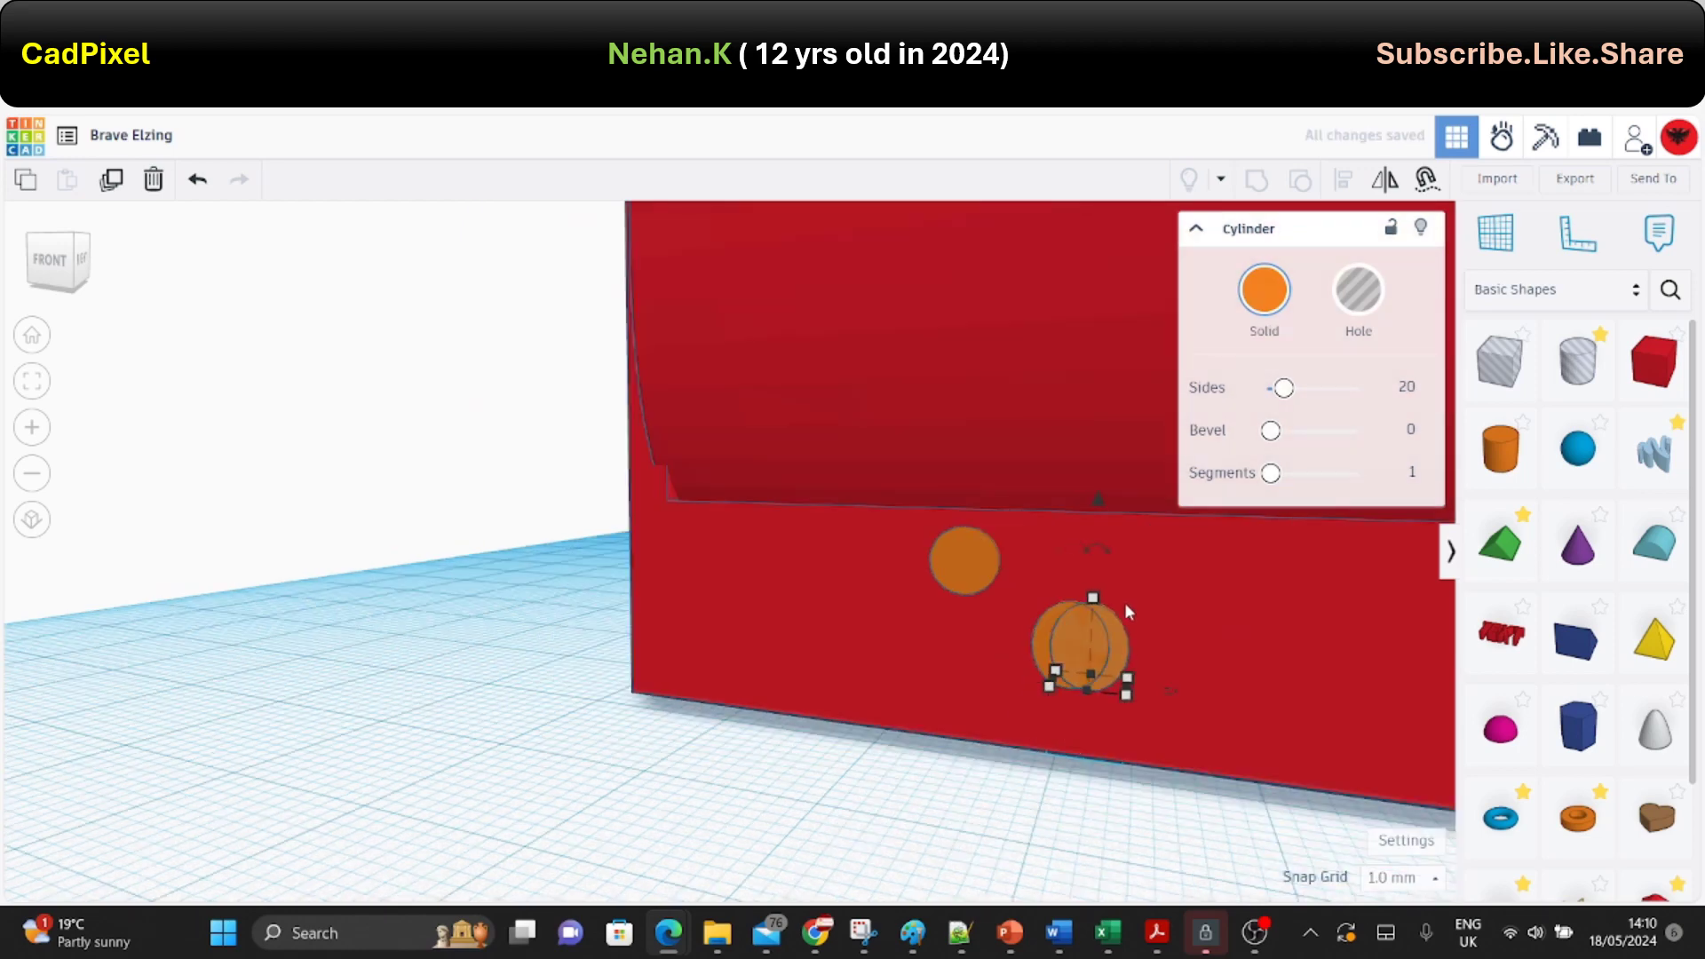
key(Right)
key(Right)
key(Right)
key(Right)
key(Right)
key(Right)
key(Right)
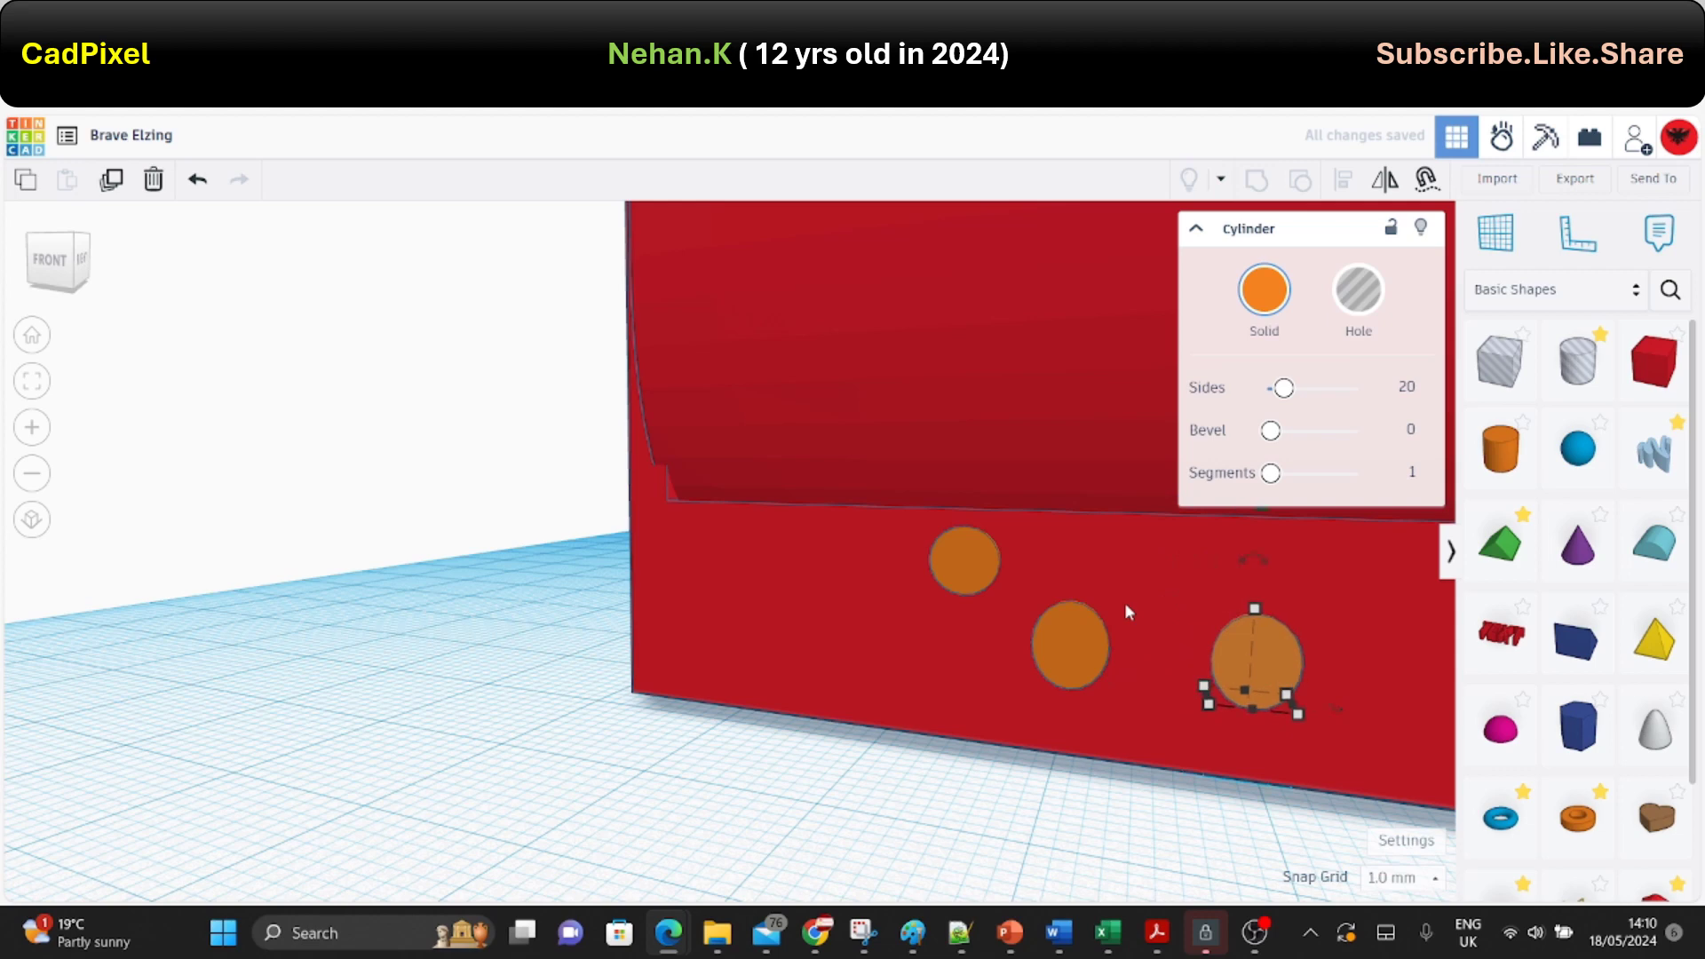
scroll(1126, 606, down, 2)
scroll(1202, 611, down, 1)
scroll(1315, 635, up, 2)
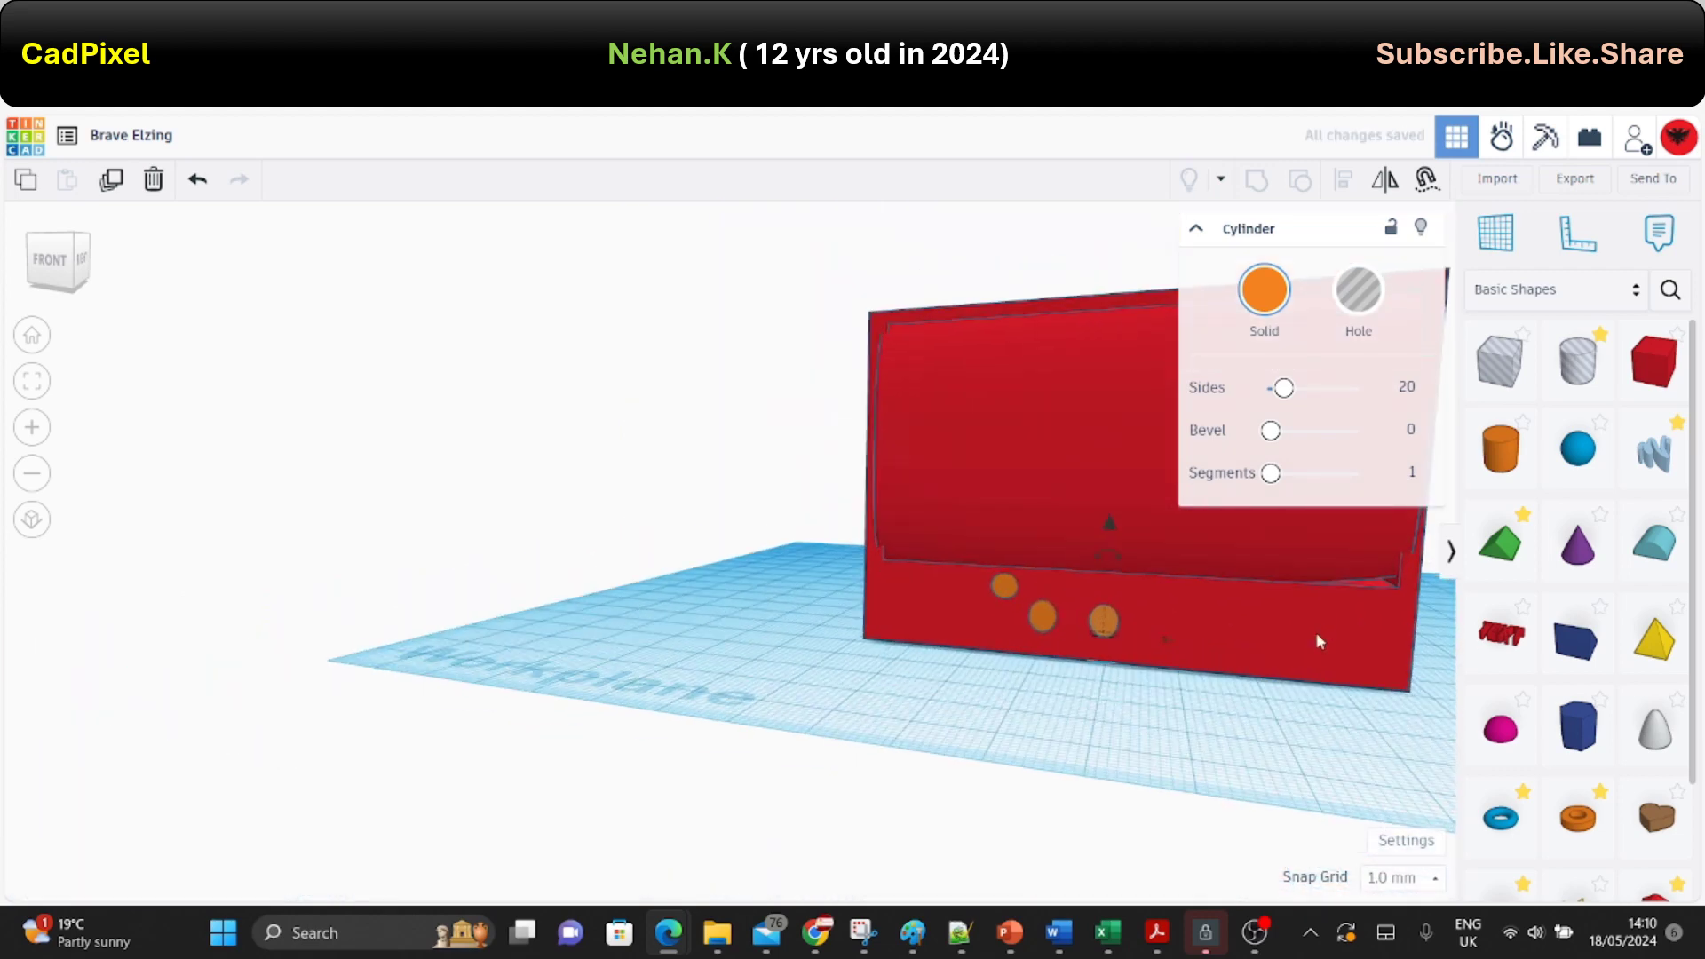
scroll(1244, 648, up, 1)
scroll(1175, 664, up, 1)
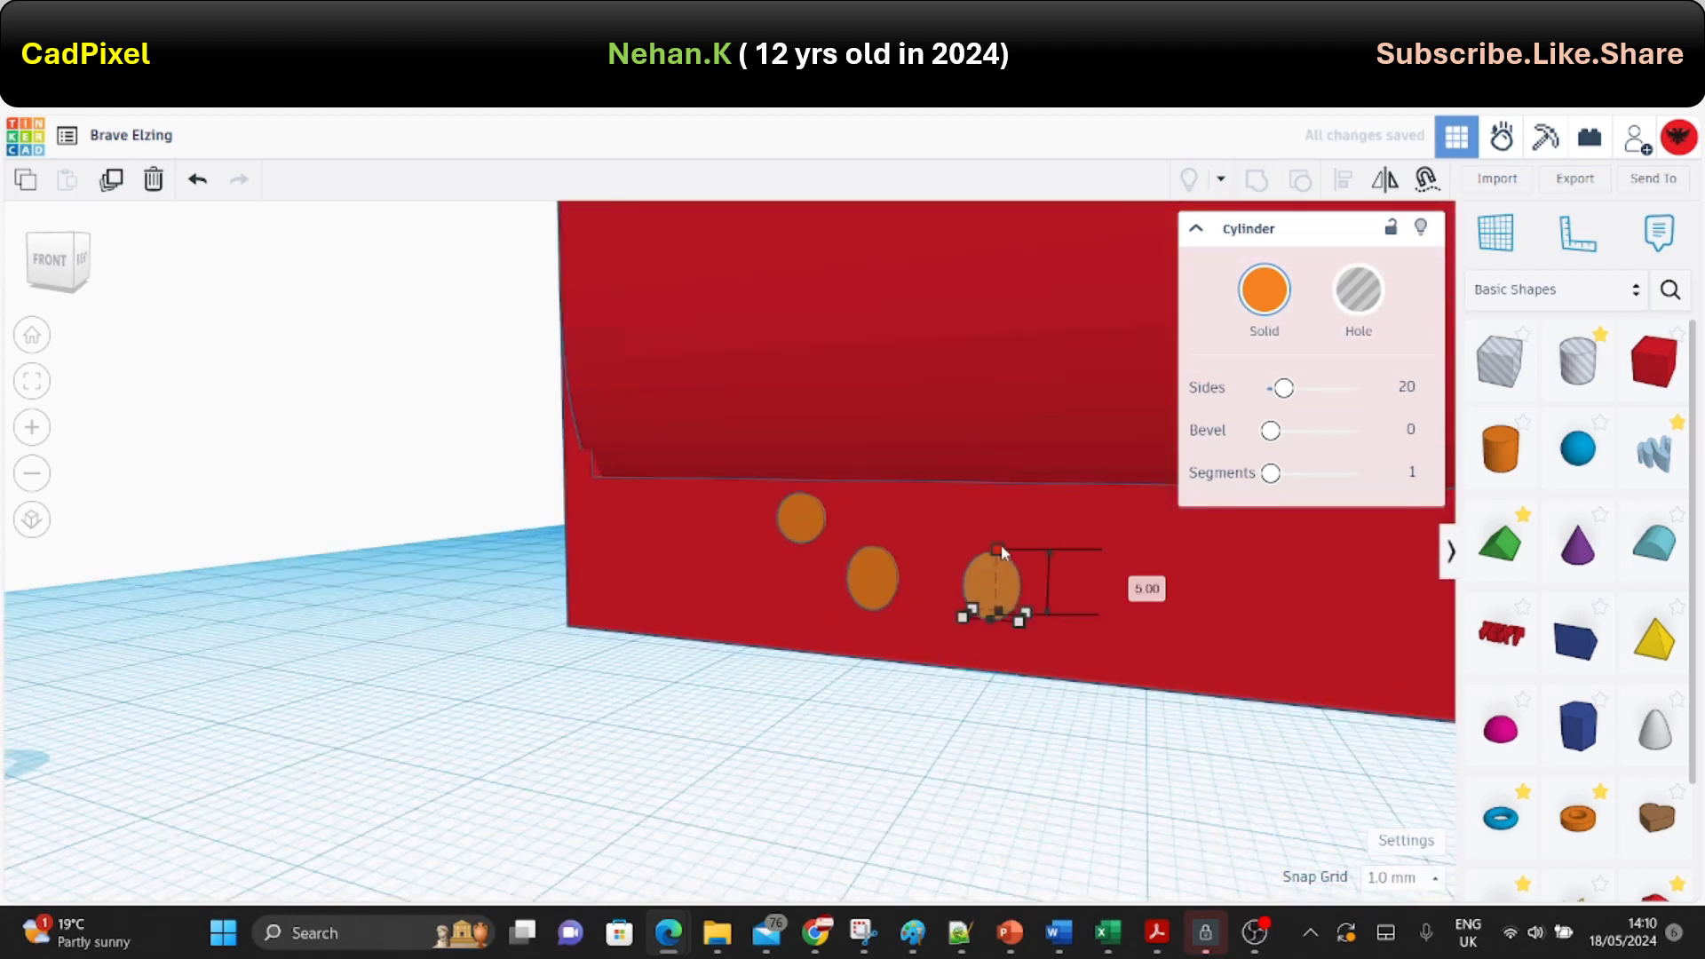
mouse_move(999, 539)
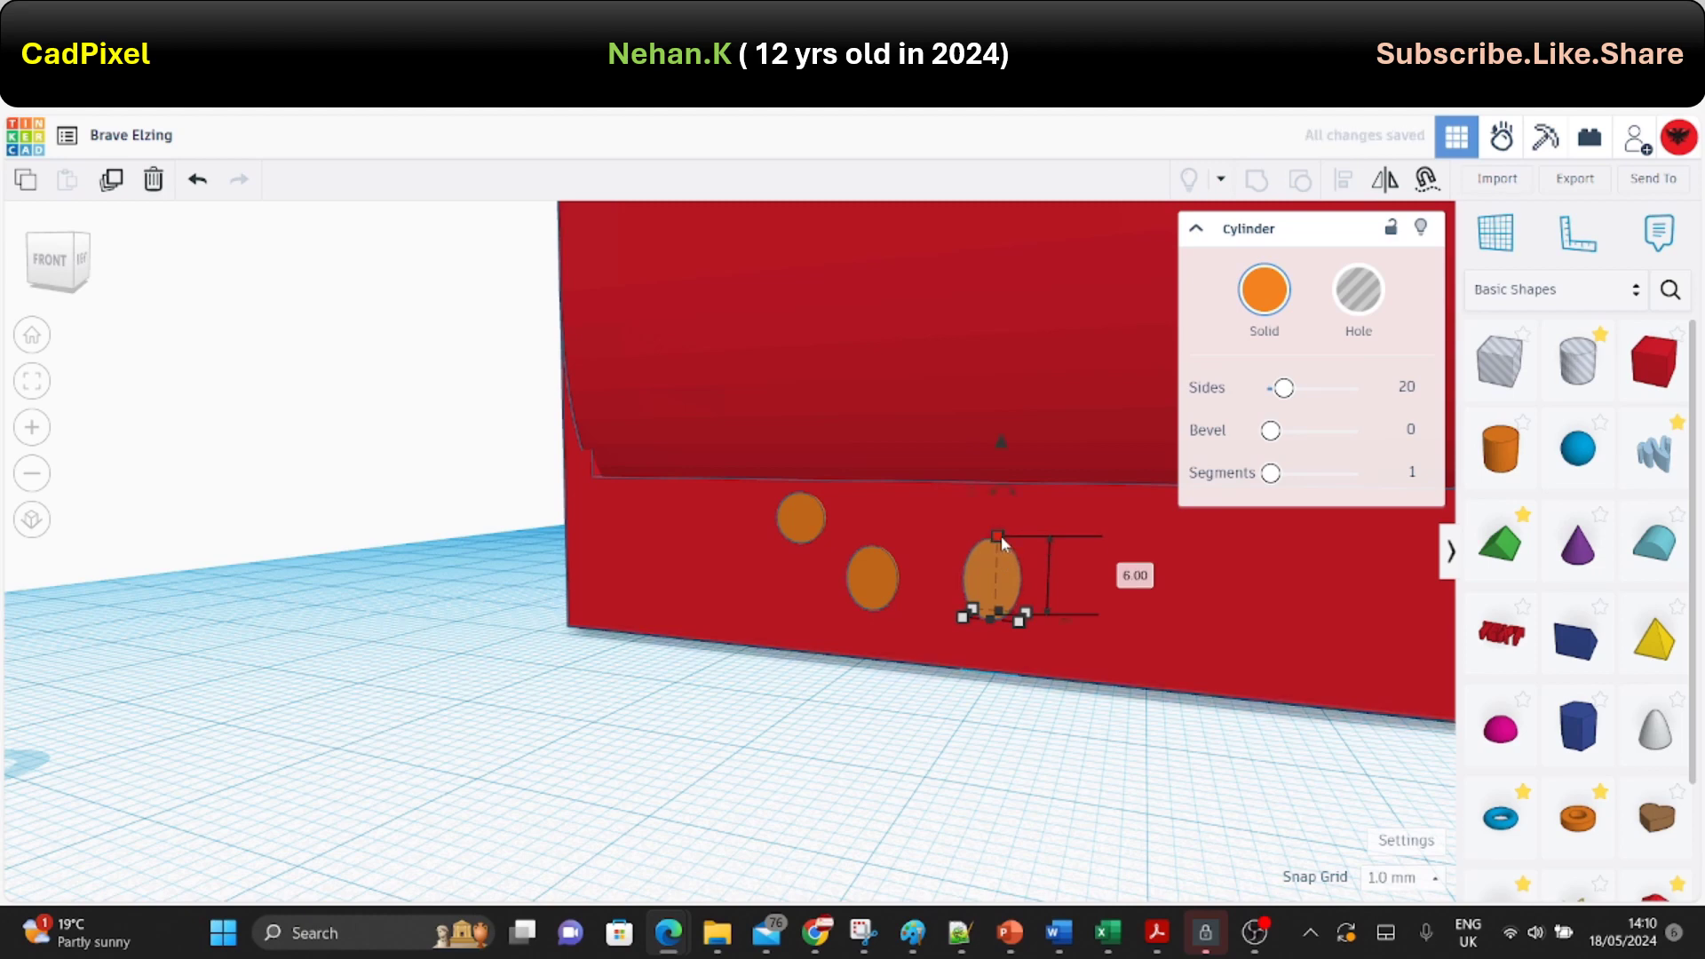
Lower the tall oval nearer the bottom of the panel.
drag(1001, 442, 1004, 466)
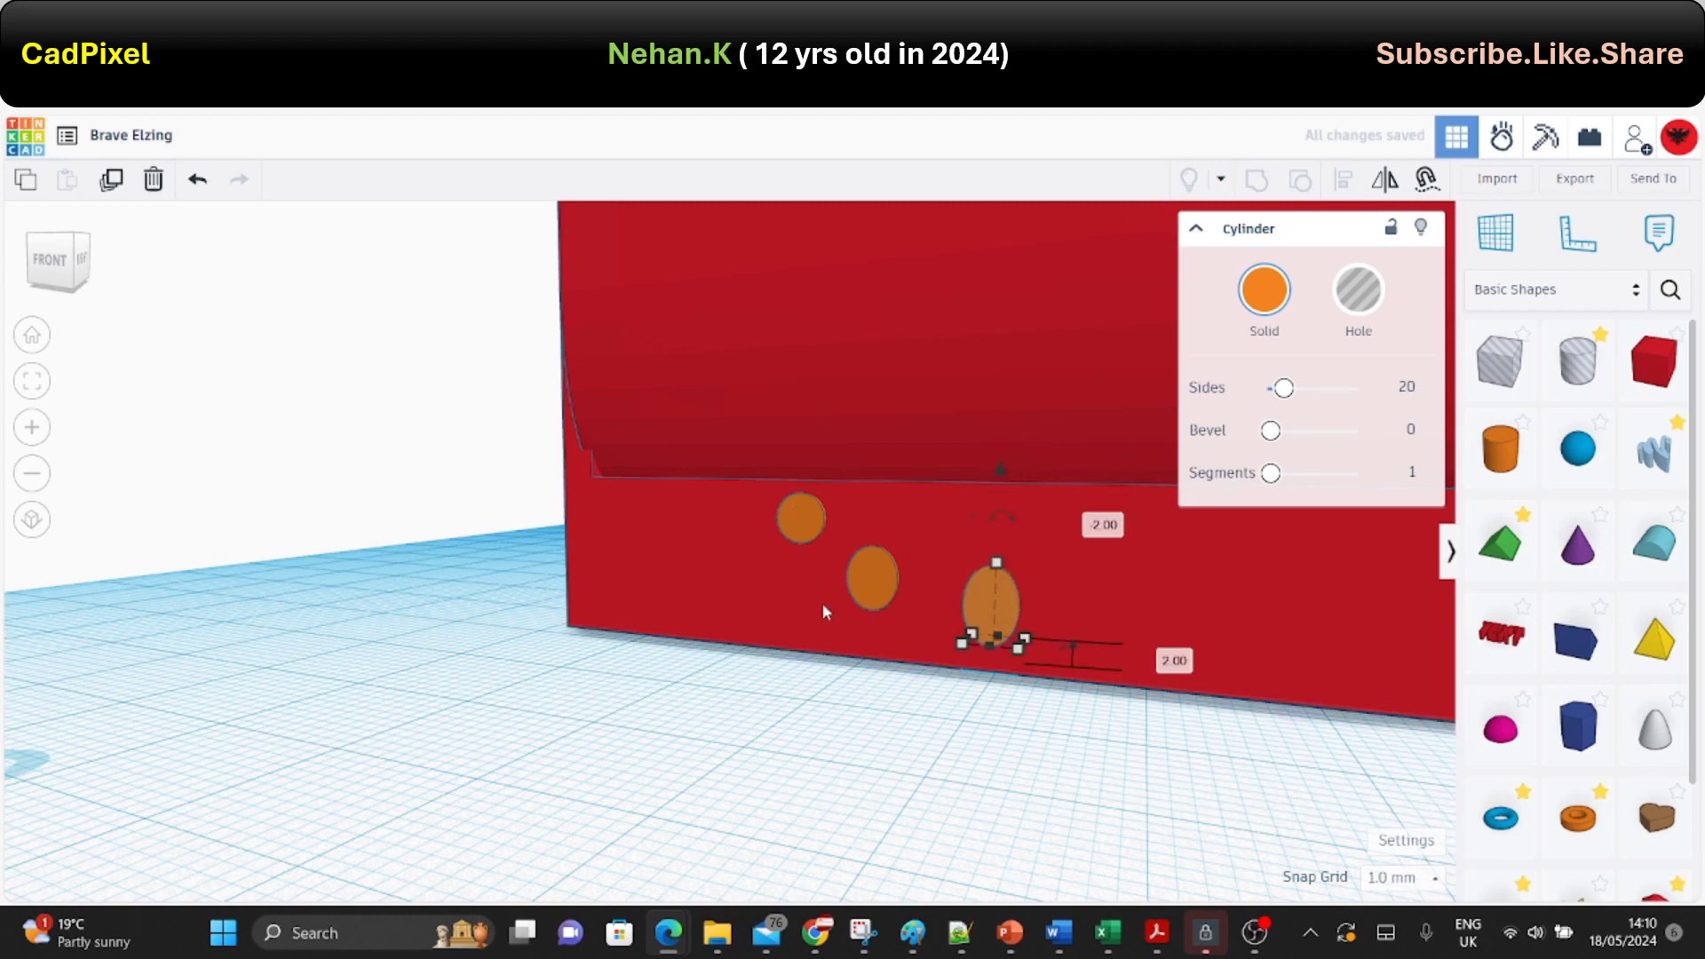
shift+click(850, 570)
shift+click(790, 504)
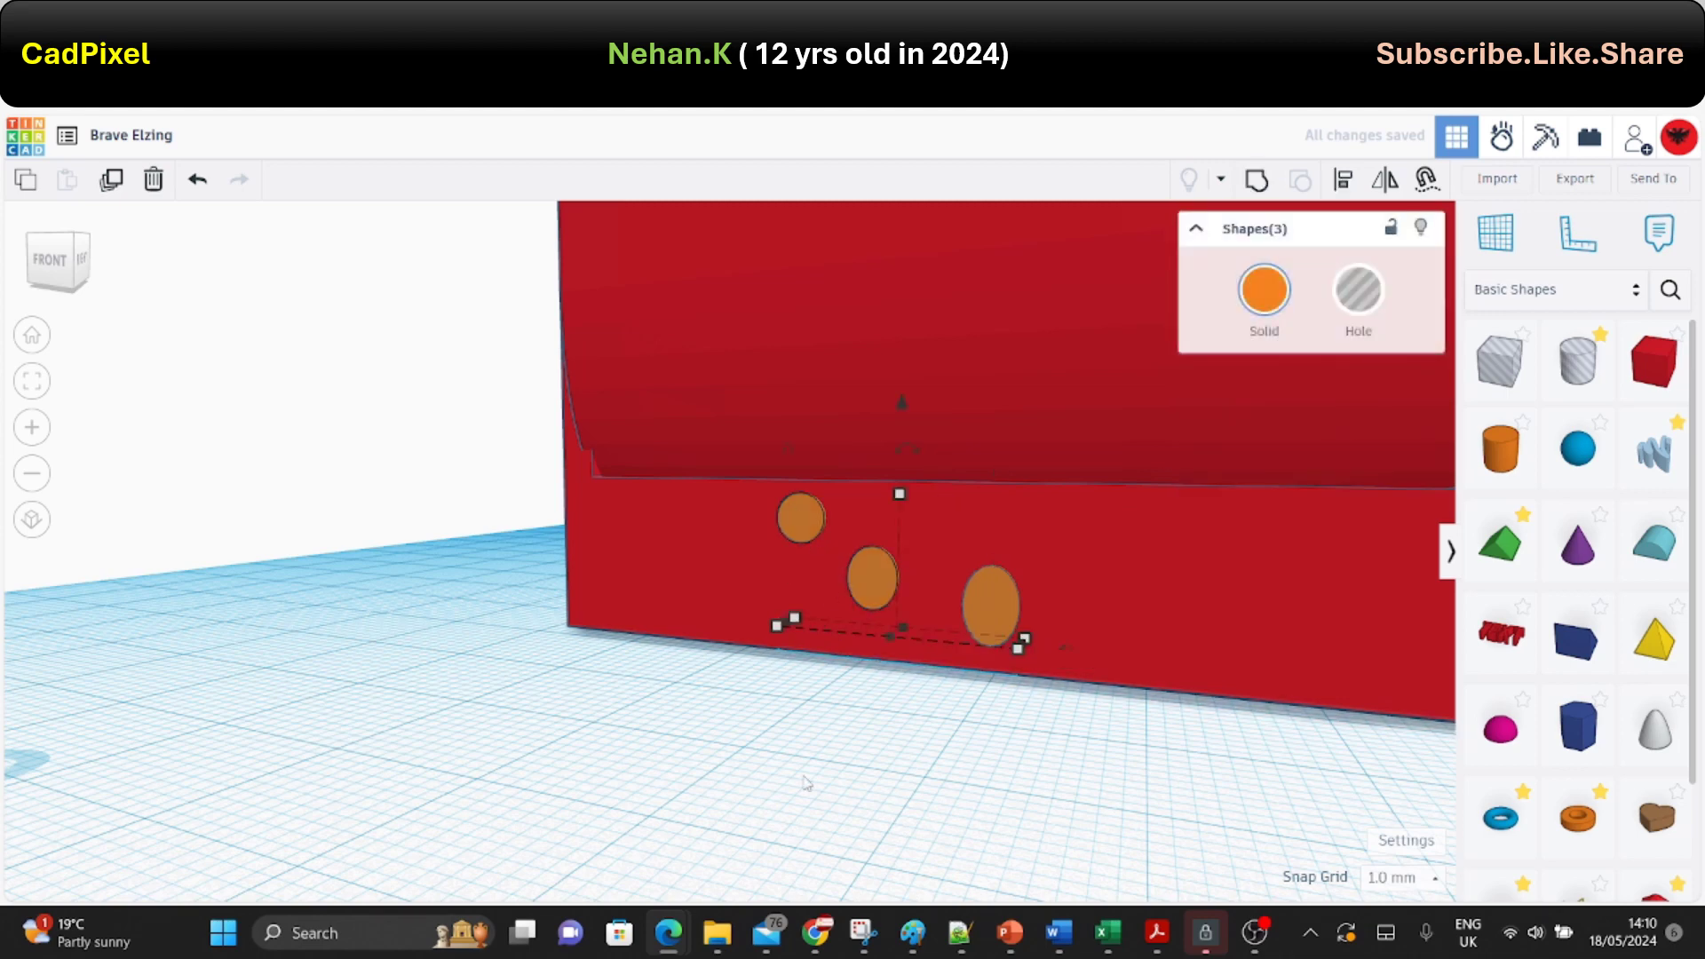
click(822, 771)
Duplicate the middle and top dots, shift the copies right and rotate them 180 degrees.
click(869, 577)
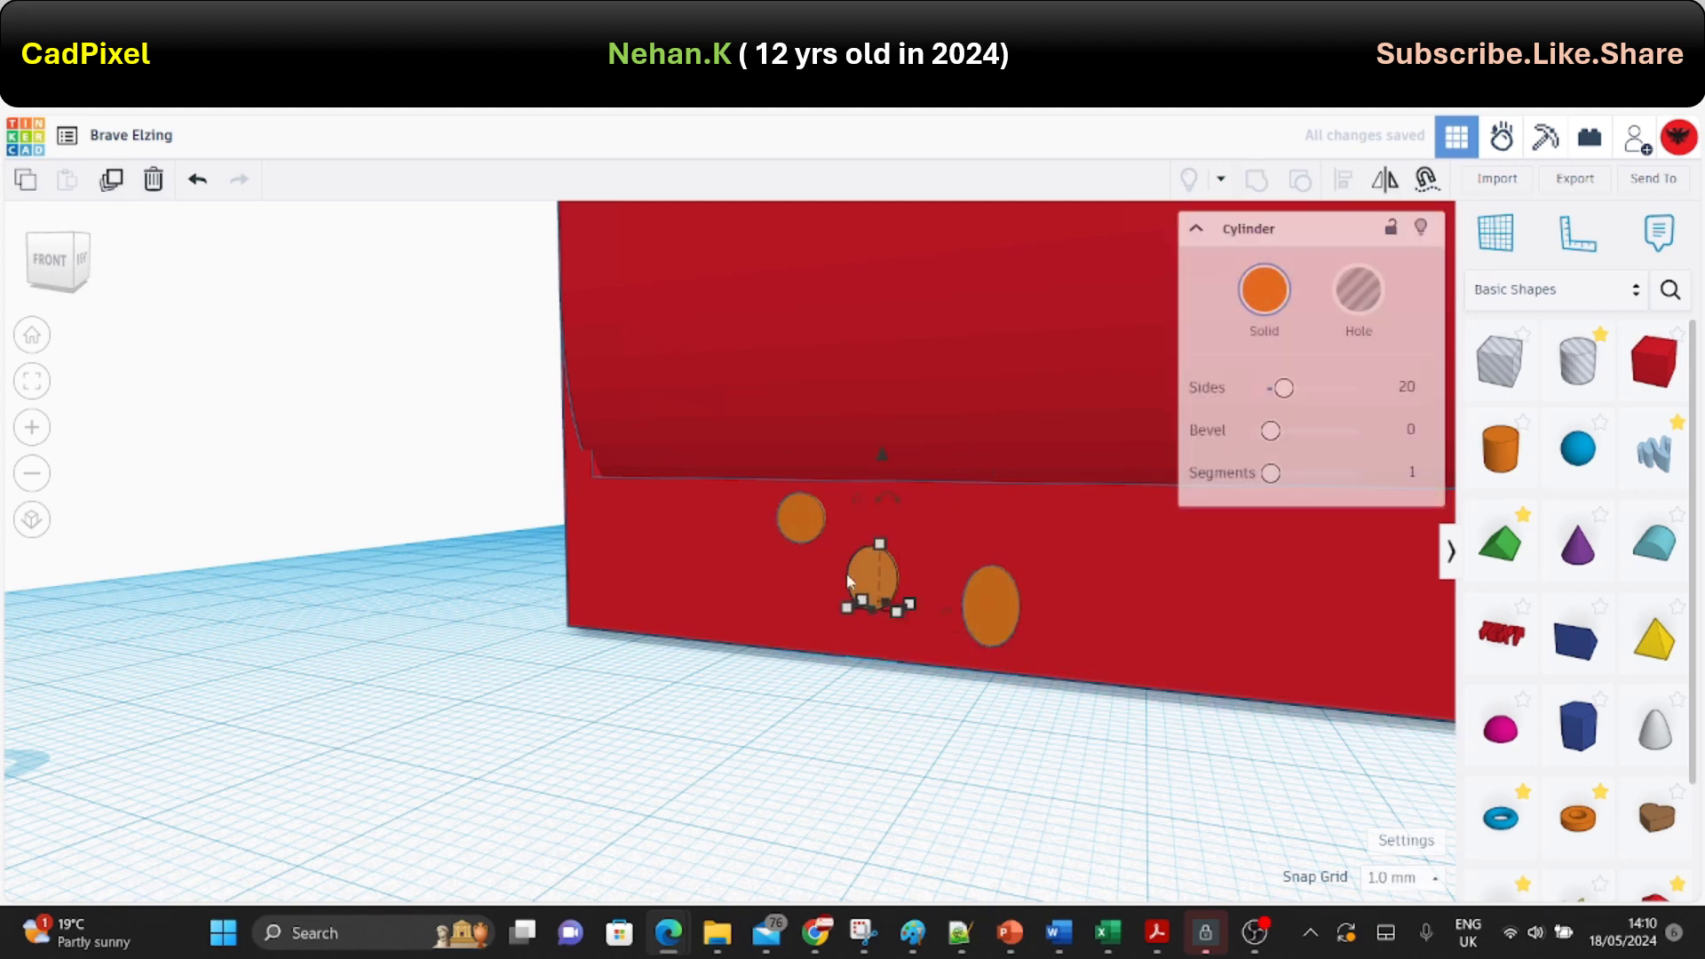
shift+click(786, 514)
key(ctrl+d)
key(Right)
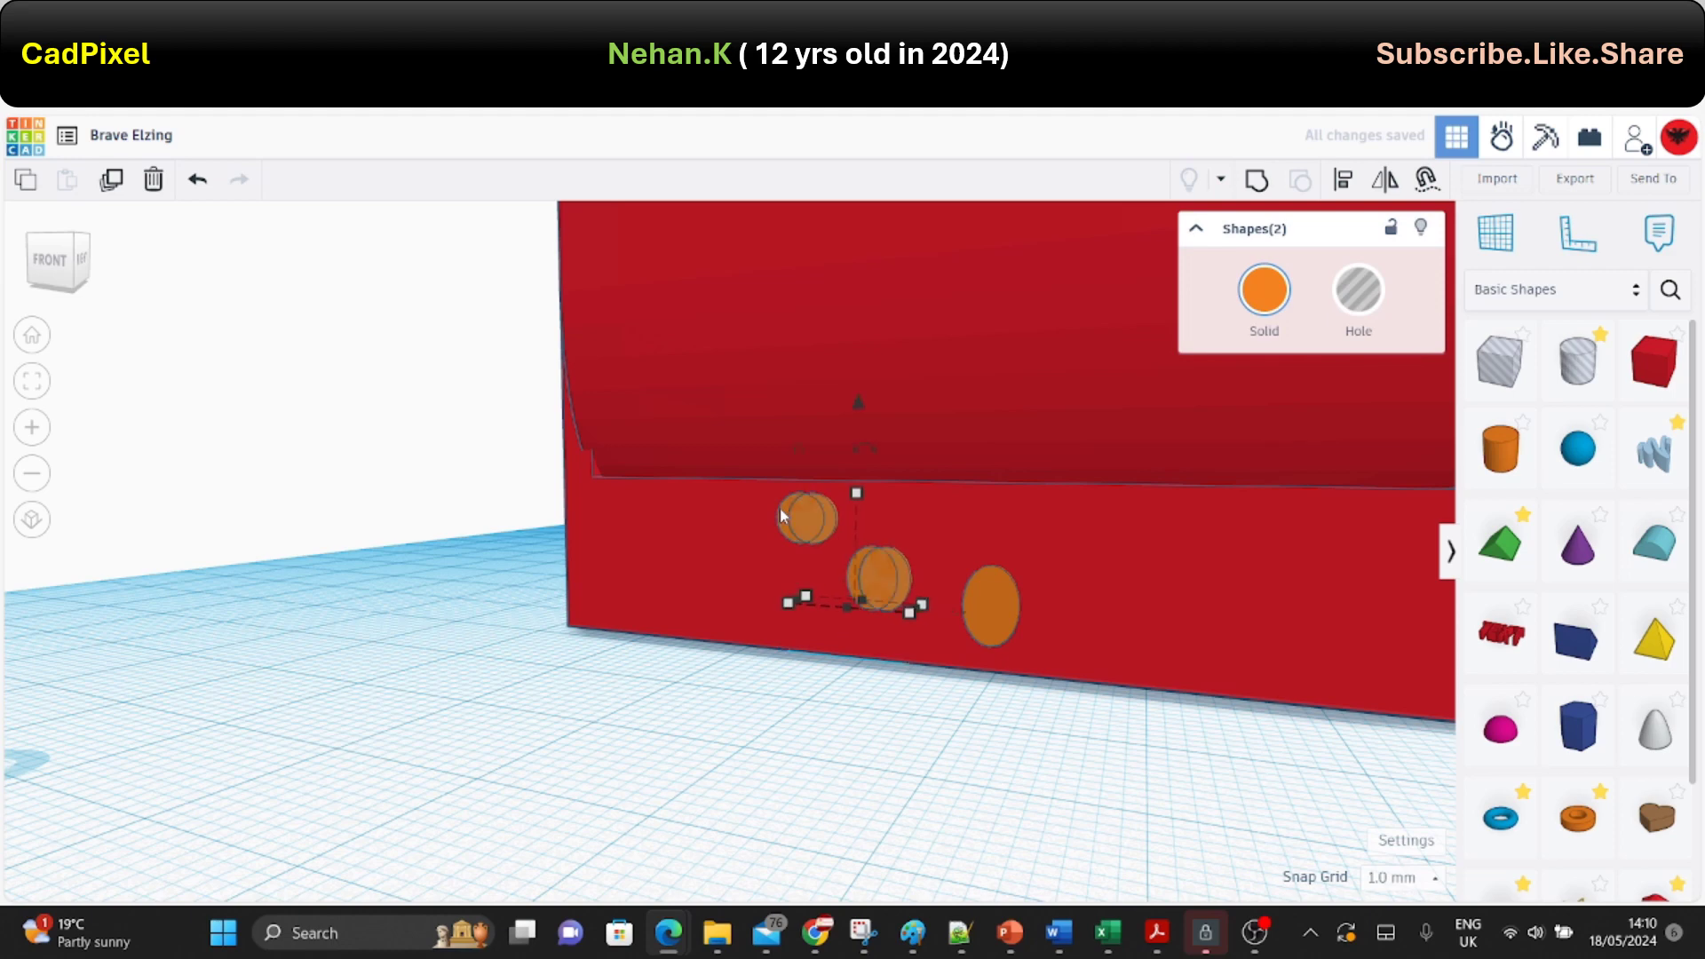
key(Right)
key(Right)
key(Right)
key(Right)
key(Right)
key(Right)
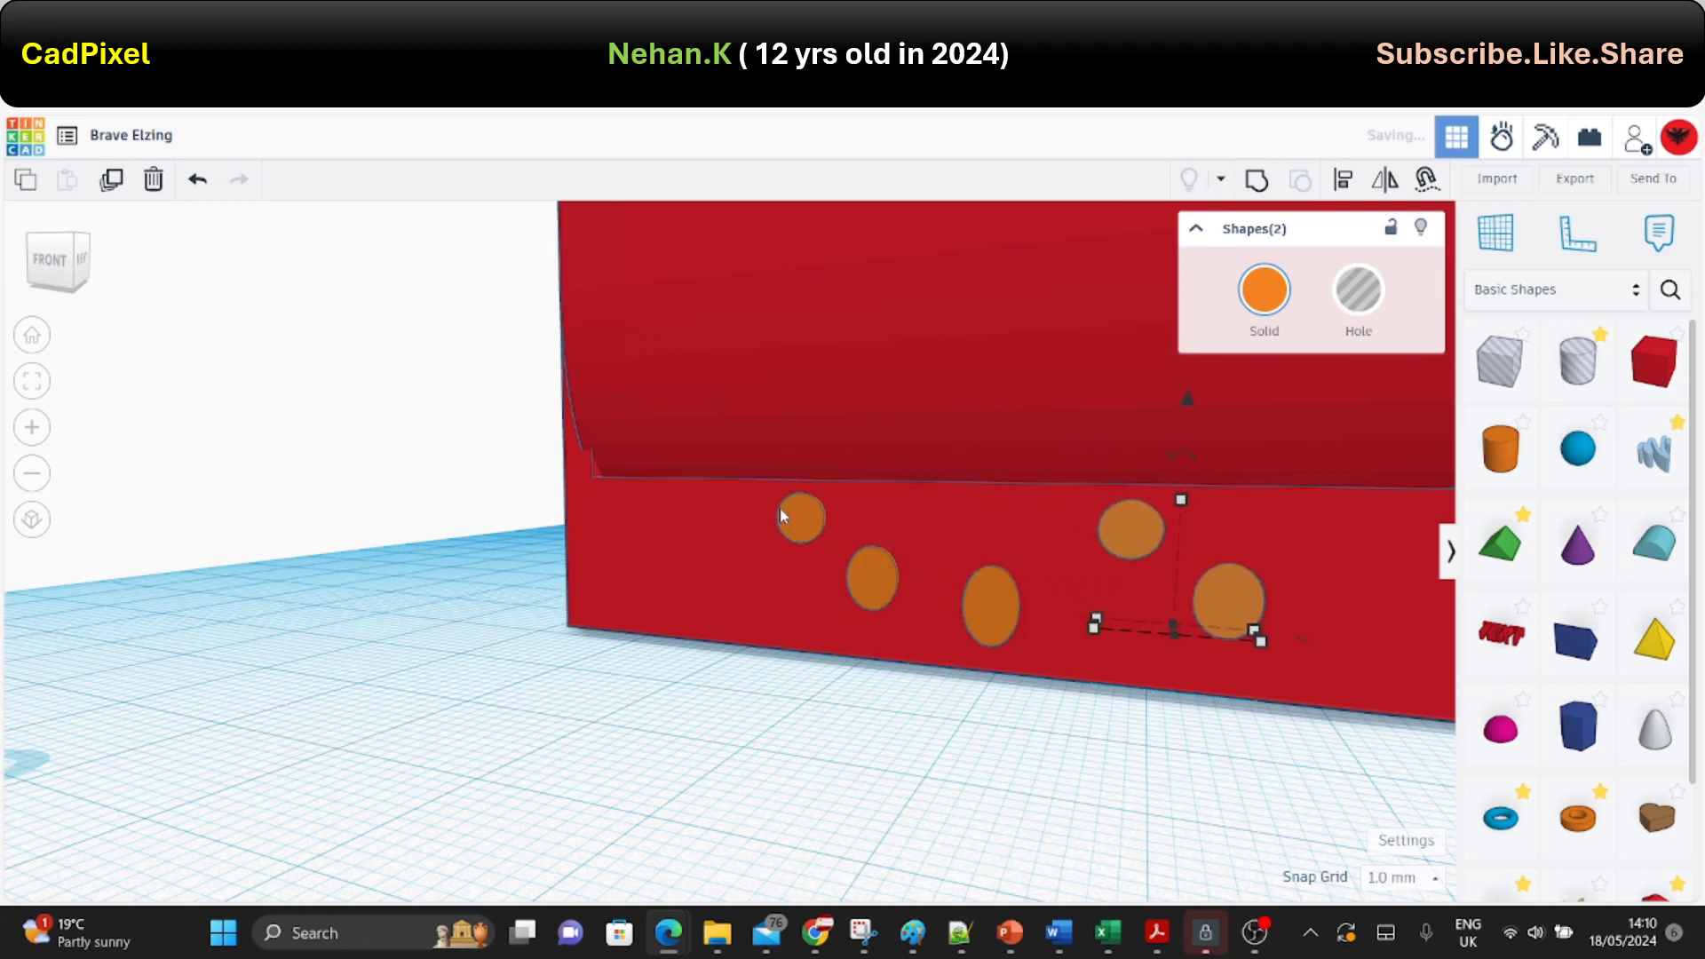
key(Left)
key(Left)
key(Left)
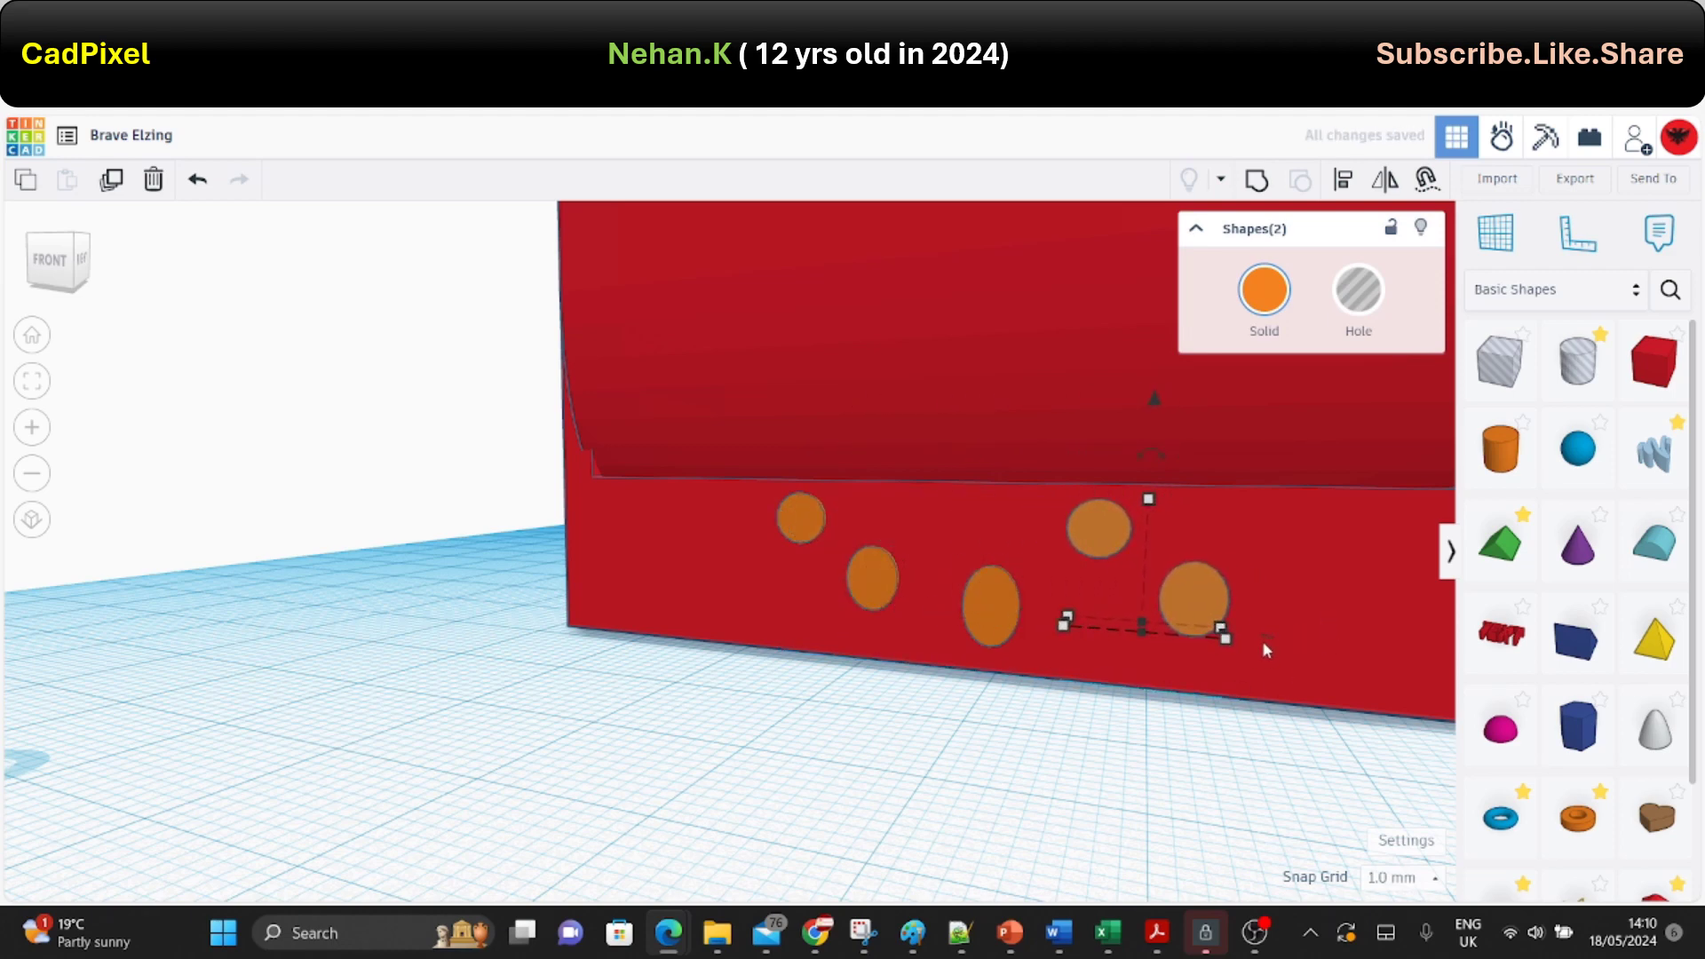
drag(1271, 642, 1075, 628)
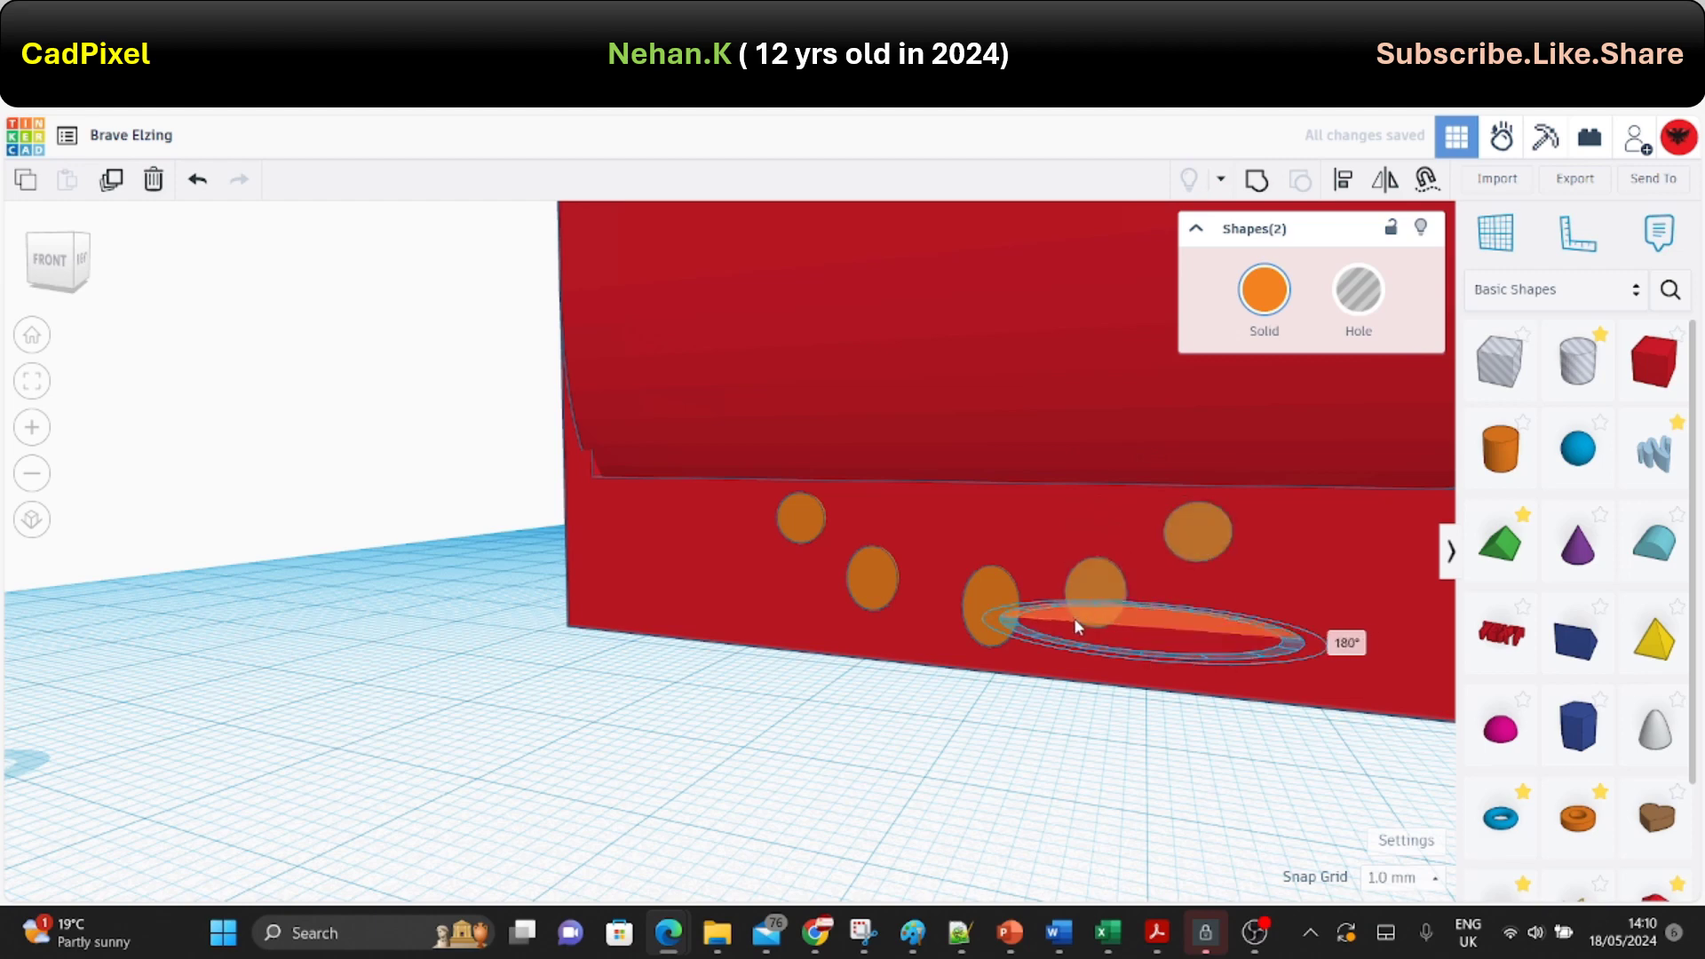
Shift all five dots right together and shorten their height.
scroll(1251, 782, down, 2)
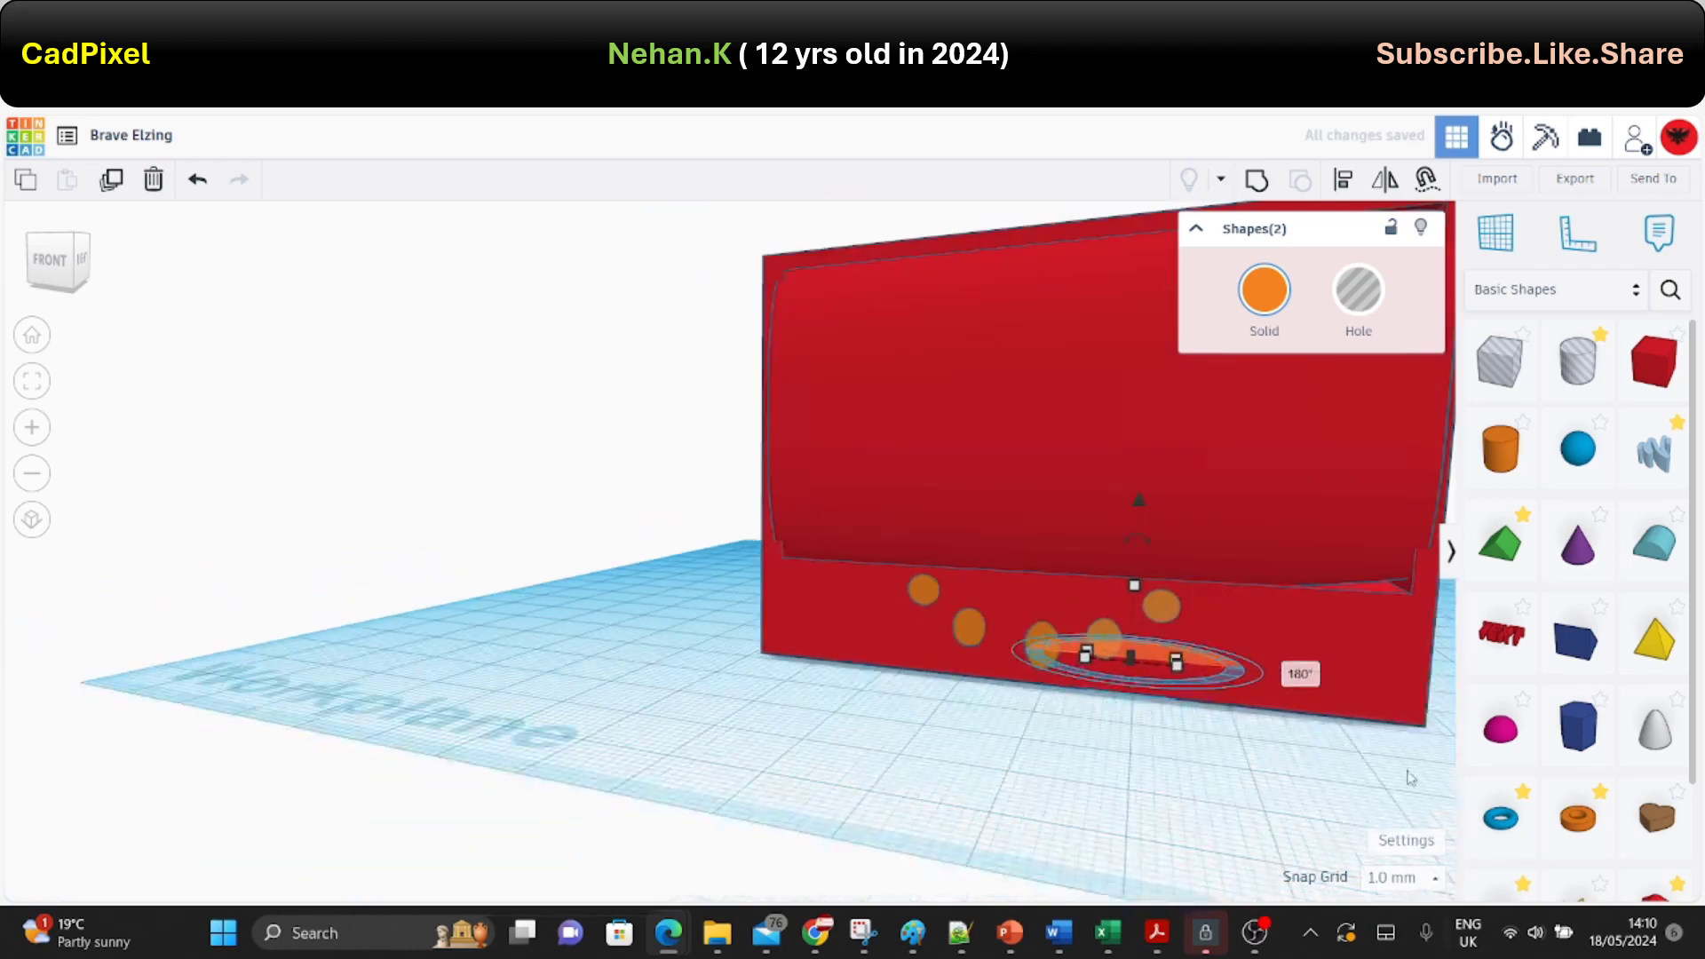
scroll(1250, 782, down, 1)
click(1286, 759)
right_drag(1286, 758, 1270, 606)
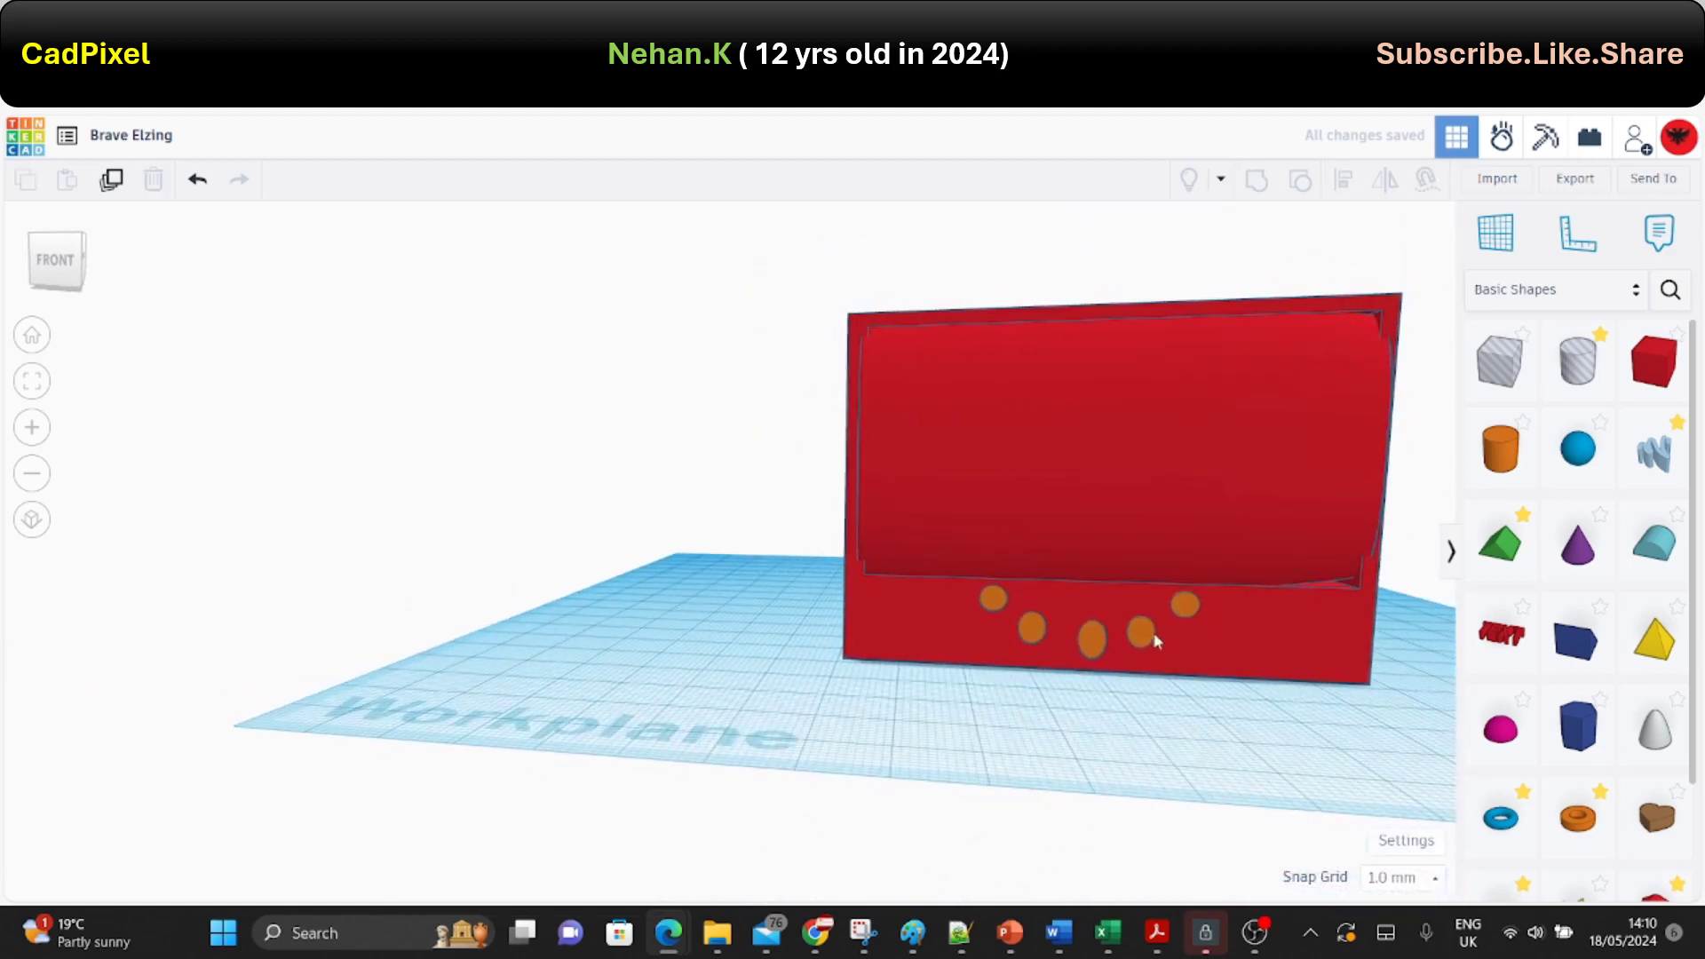
scroll(1272, 606, up, 2)
click(965, 684)
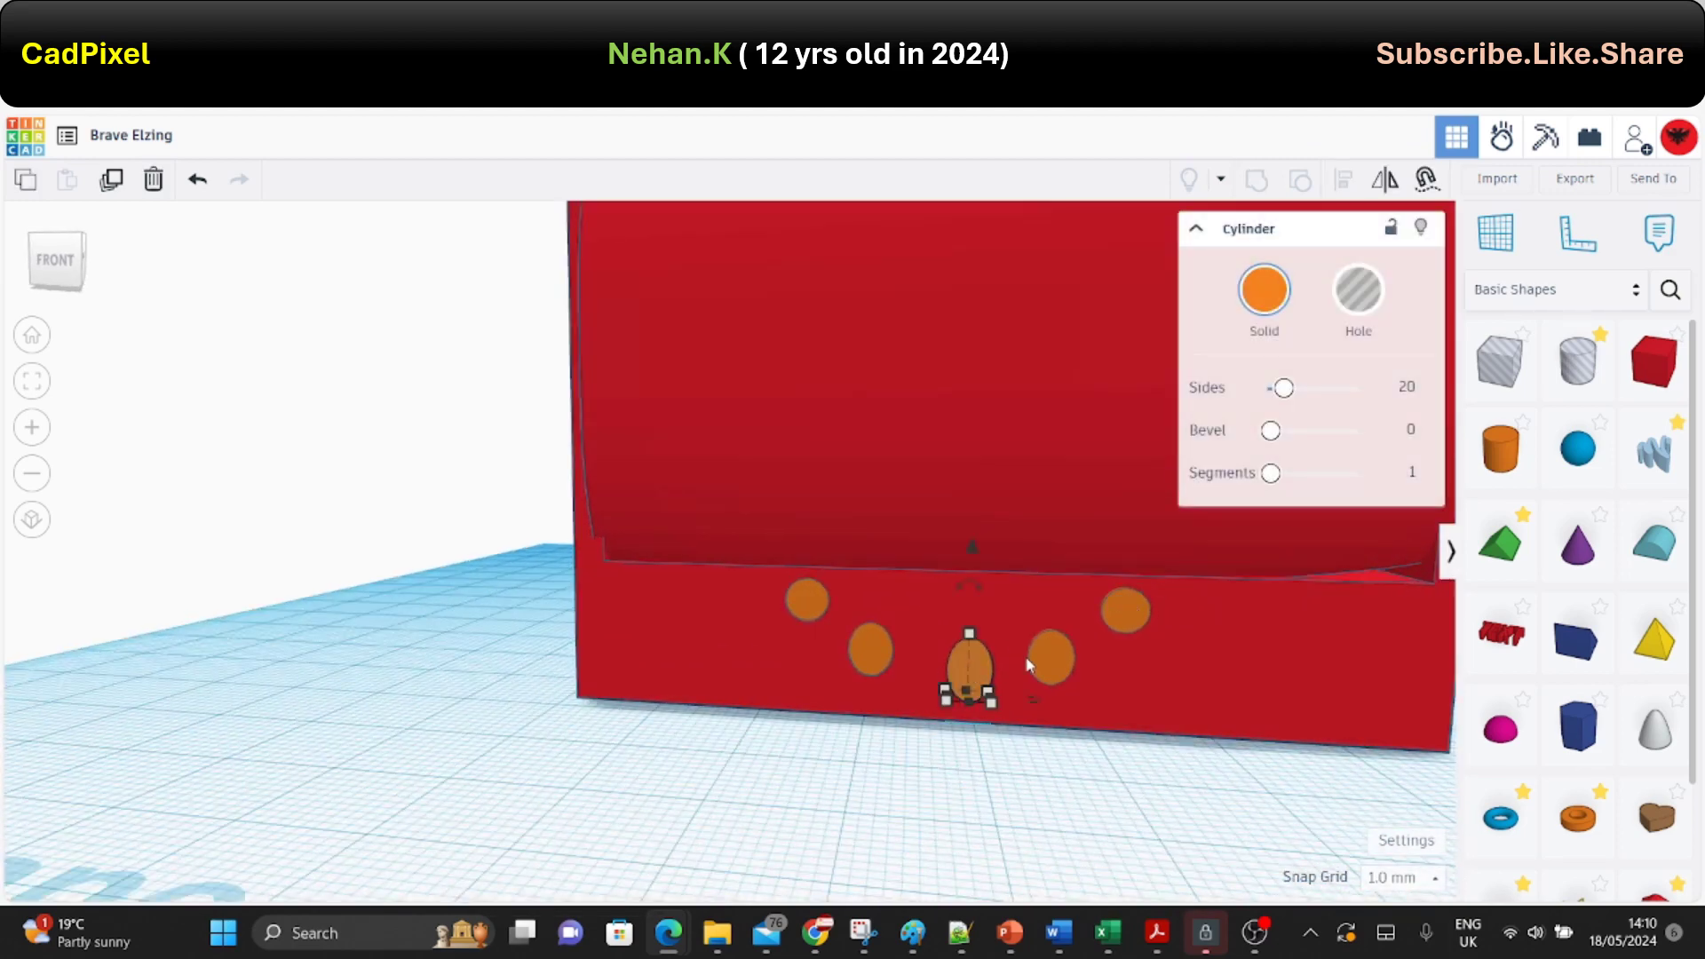
shift+click(1051, 657)
shift+click(1123, 594)
shift+click(855, 642)
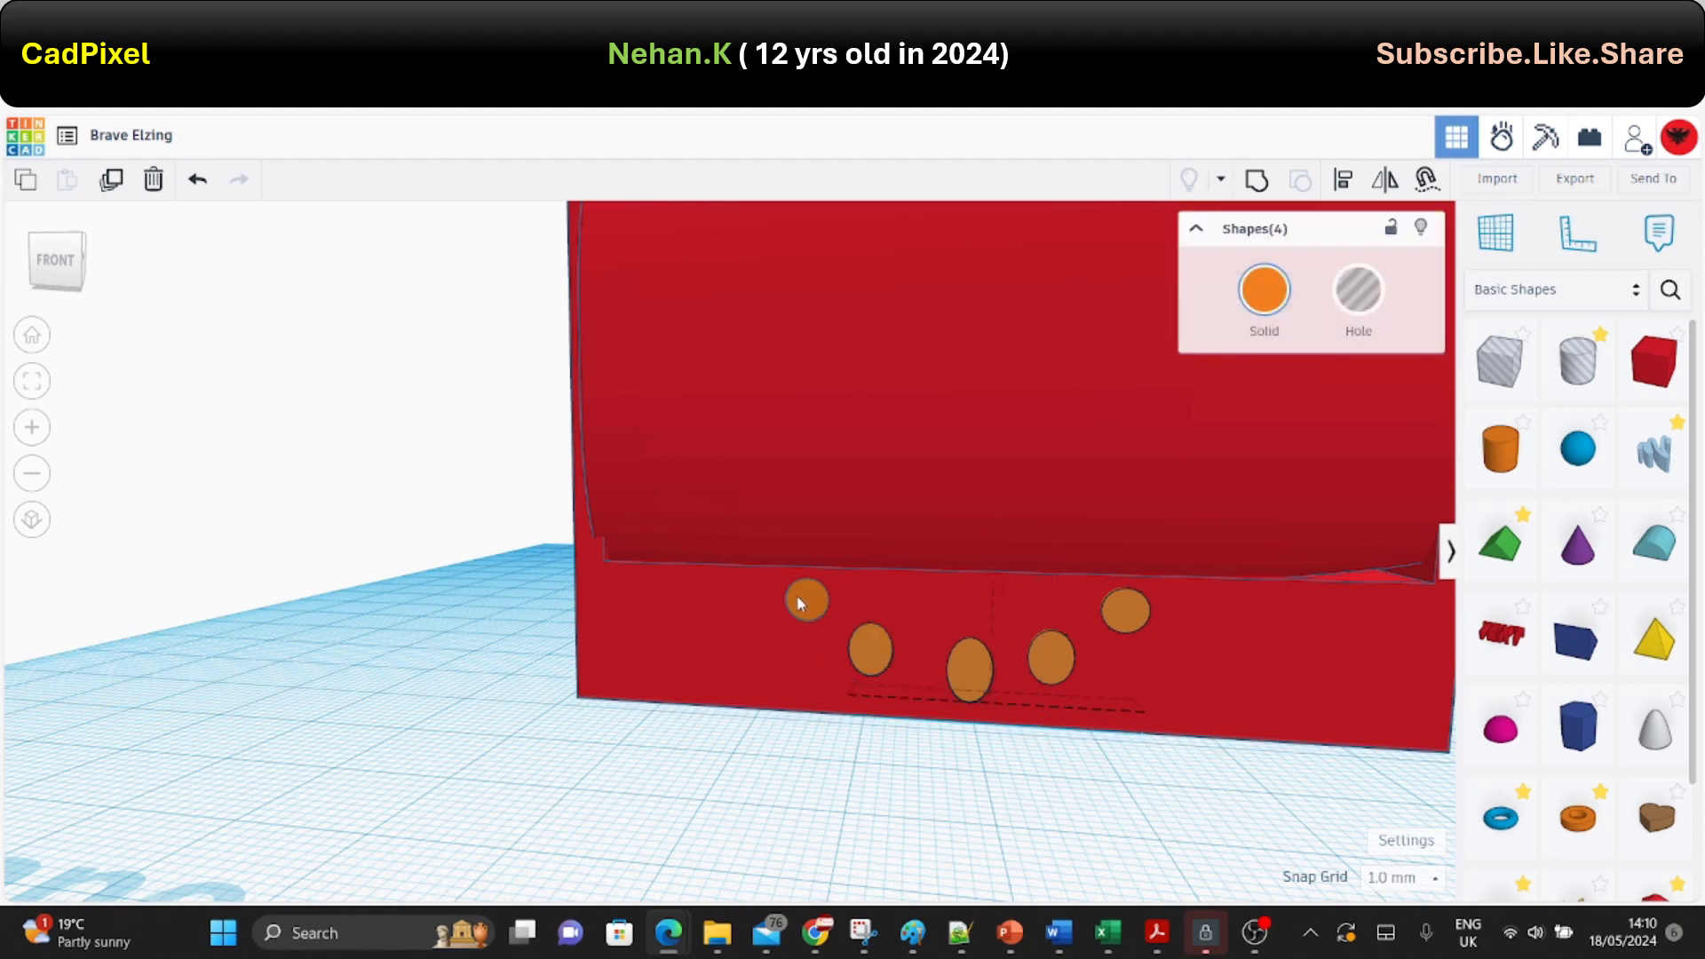
shift+click(797, 596)
key(Right)
key(Right)
key(Right)
key(Right)
key(Right)
key(Right)
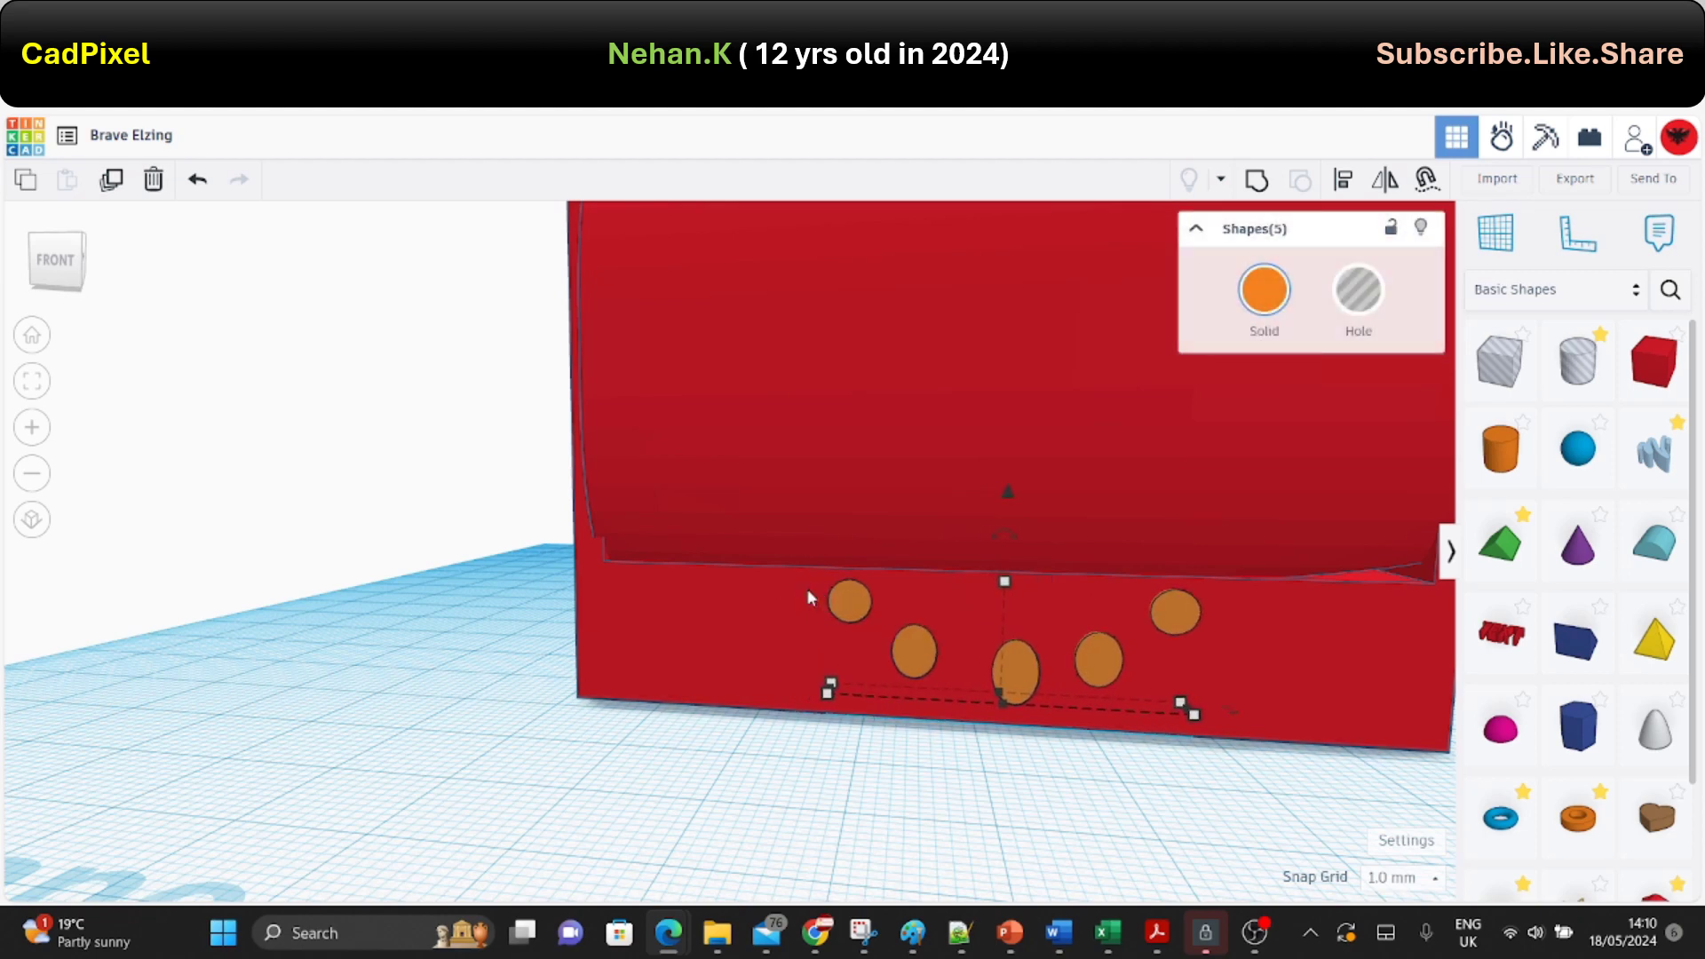
mouse_move(1004, 580)
mouse_down()
mouse_move(1000, 607)
mouse_move(999, 582)
mouse_up()
key(Escape)
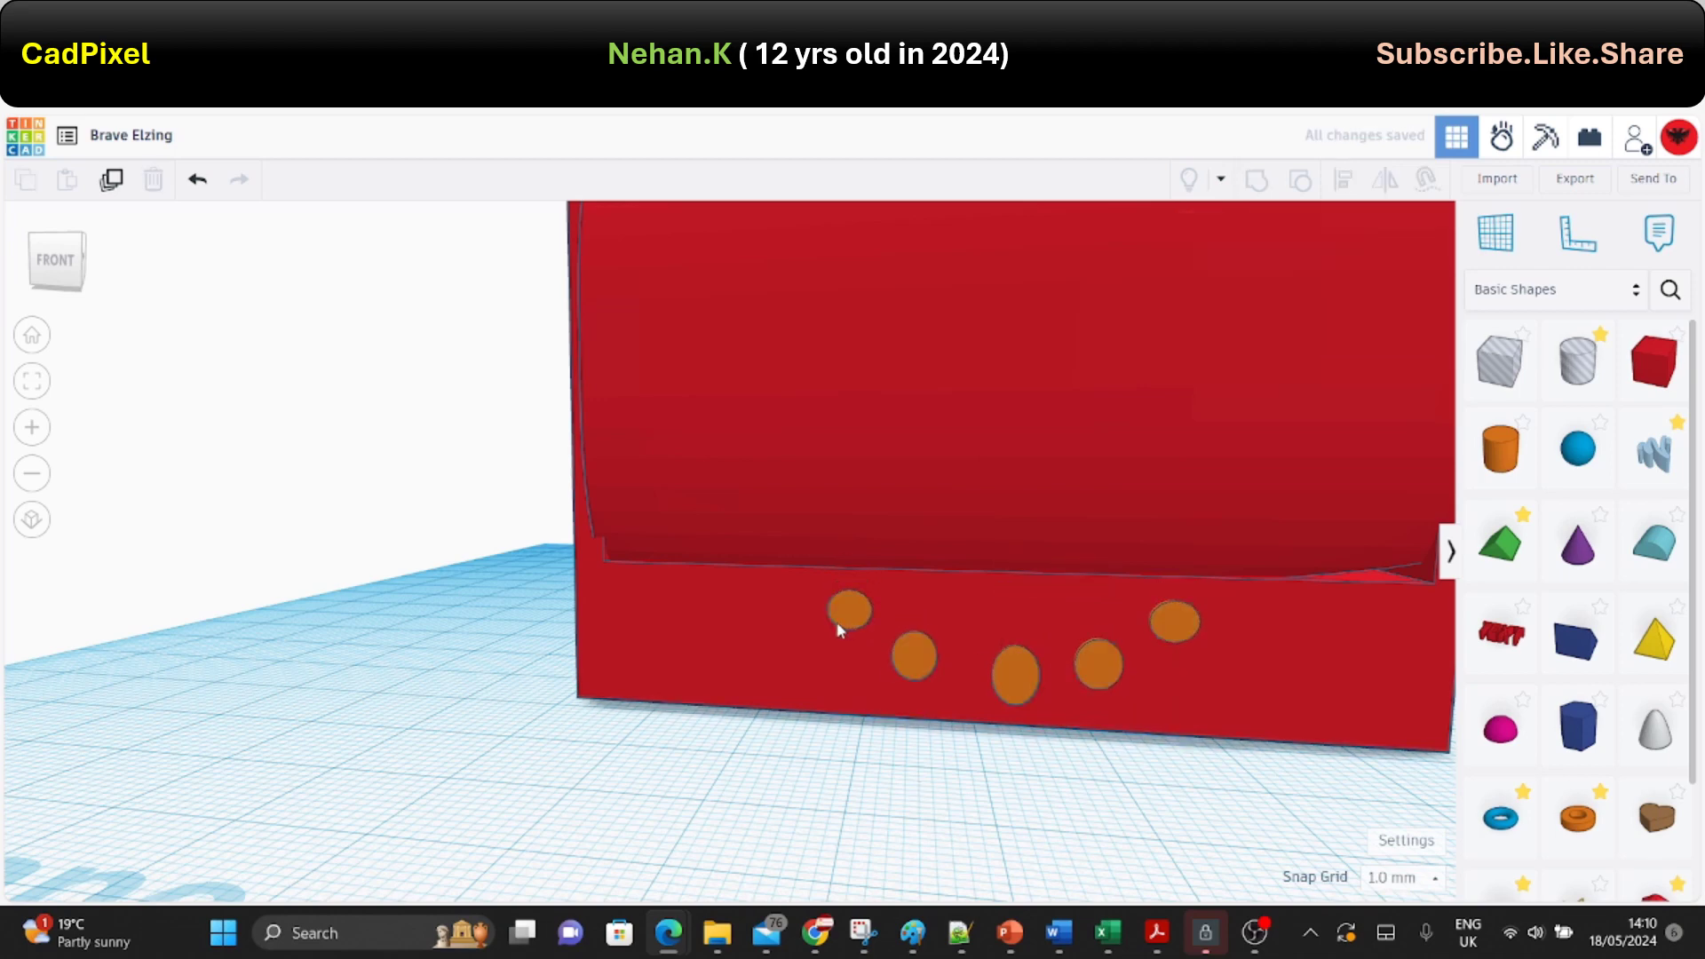
Duplicate the top-left dot and raise the copy to the top of the curve.
click(844, 618)
click(856, 608)
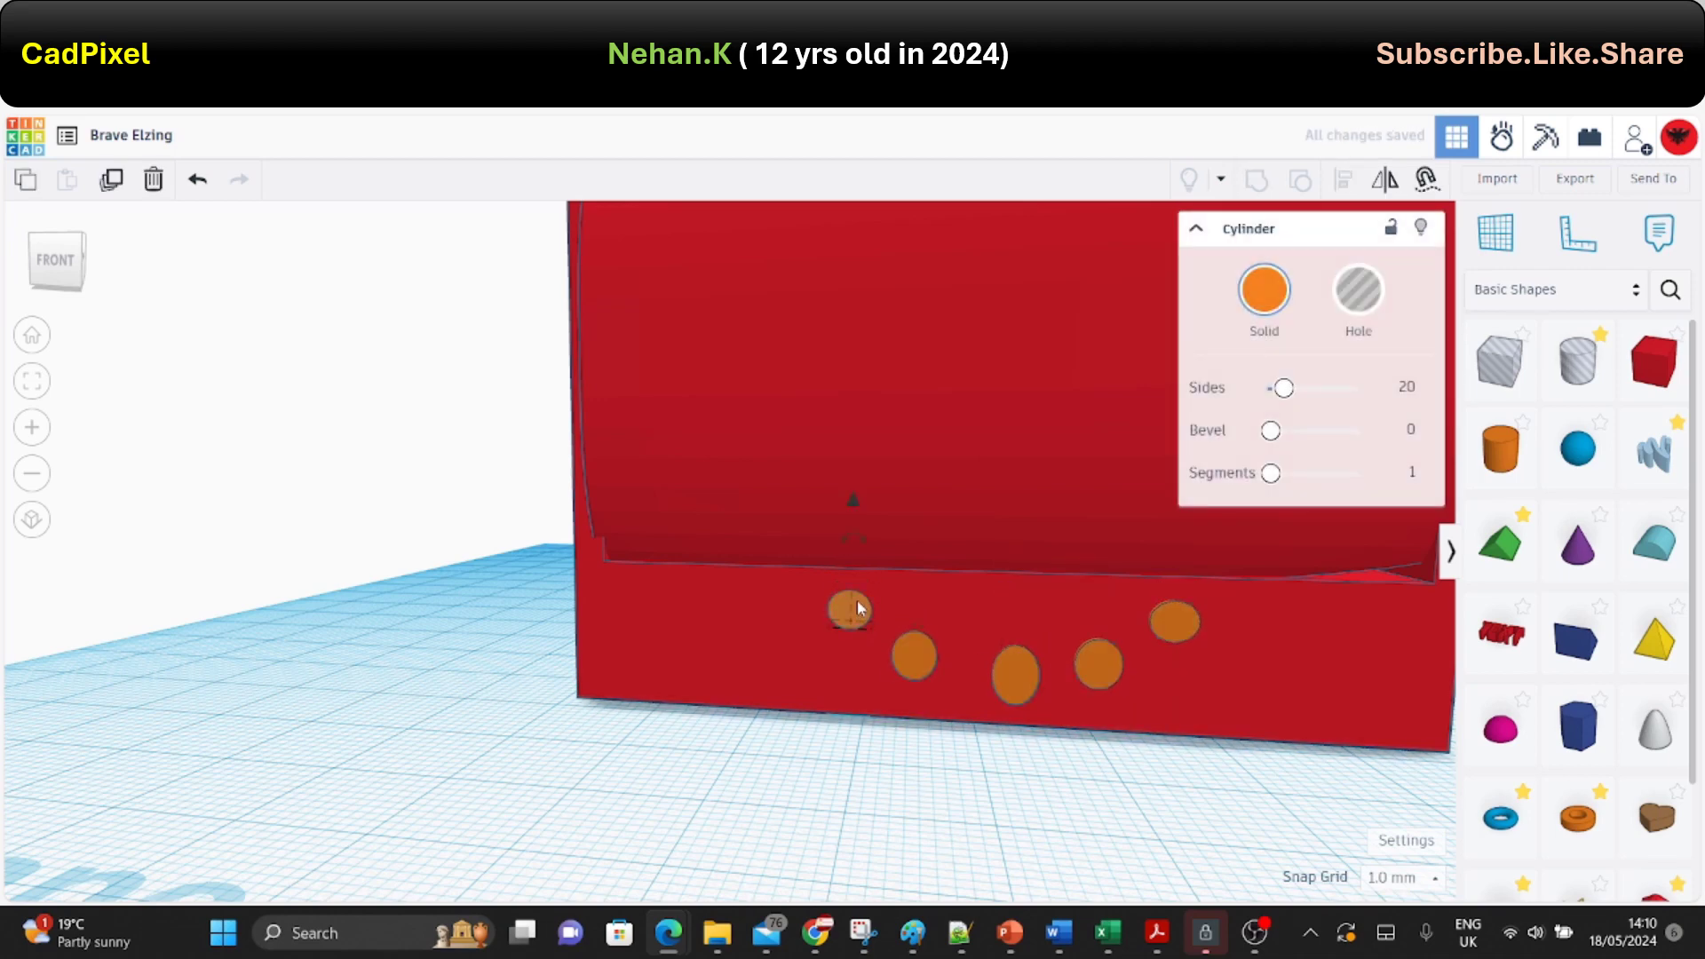
key(ctrl+d)
key(Left)
key(Left)
key(Left)
key(Left)
key(Left)
key(Left)
key(Left)
key(Left)
key(Left)
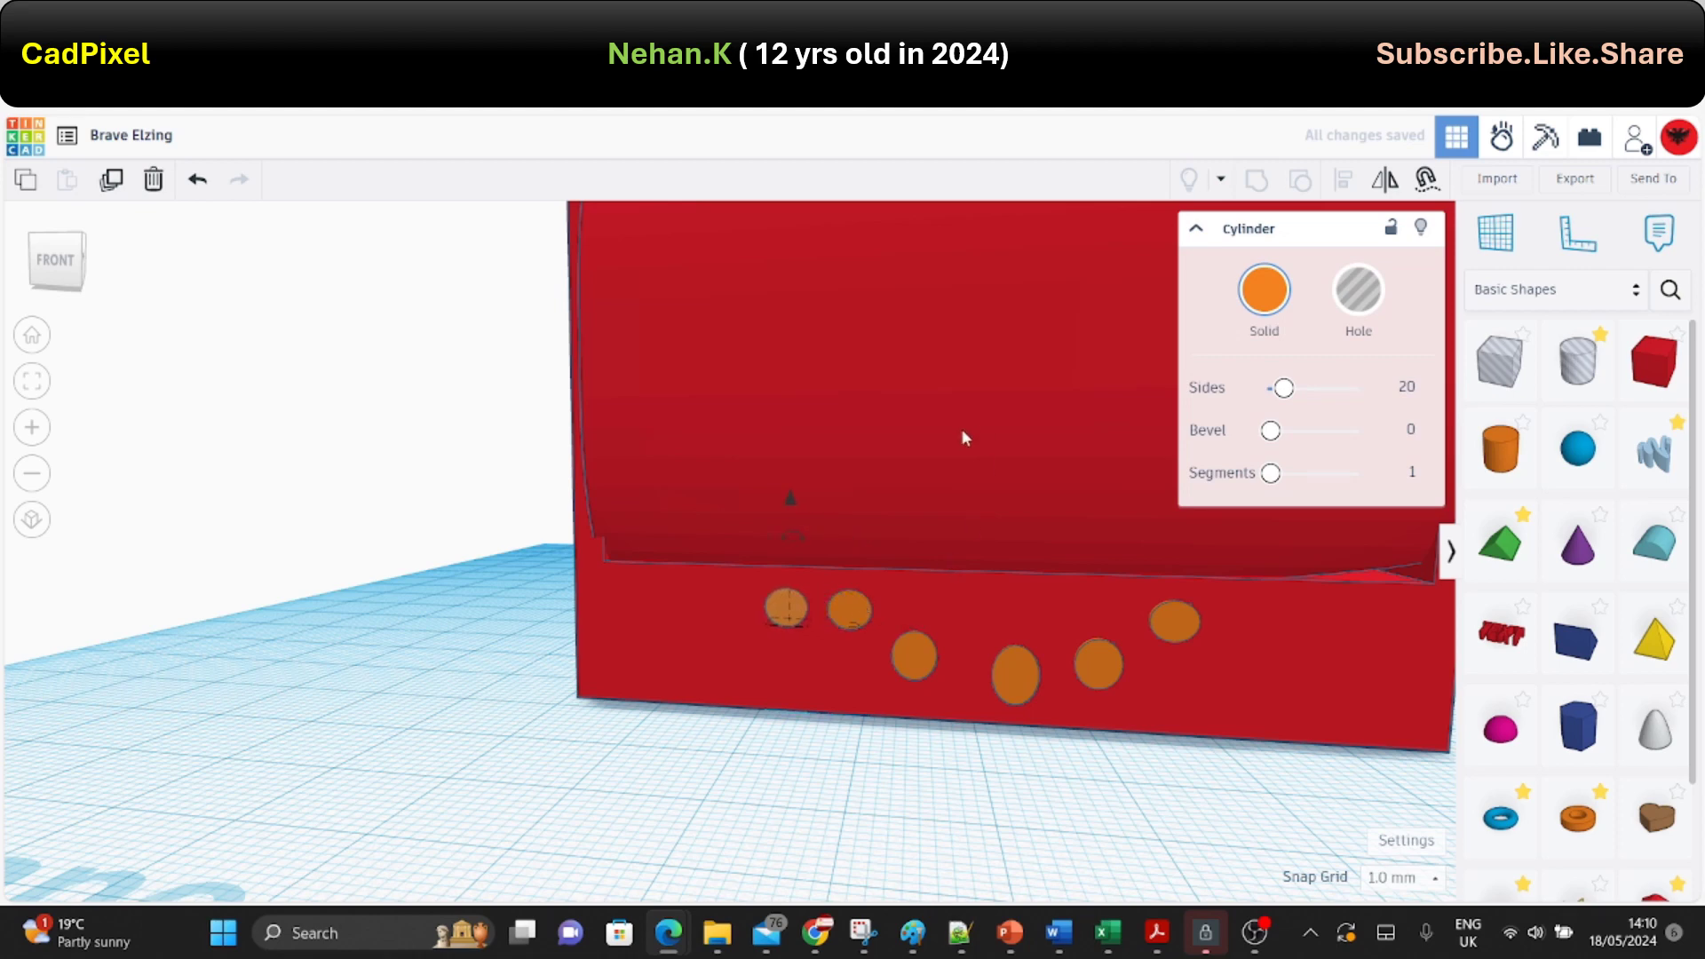
drag(786, 493, 796, 484)
Nudge the dot left of the tall oval right and lower it slightly.
click(1177, 627)
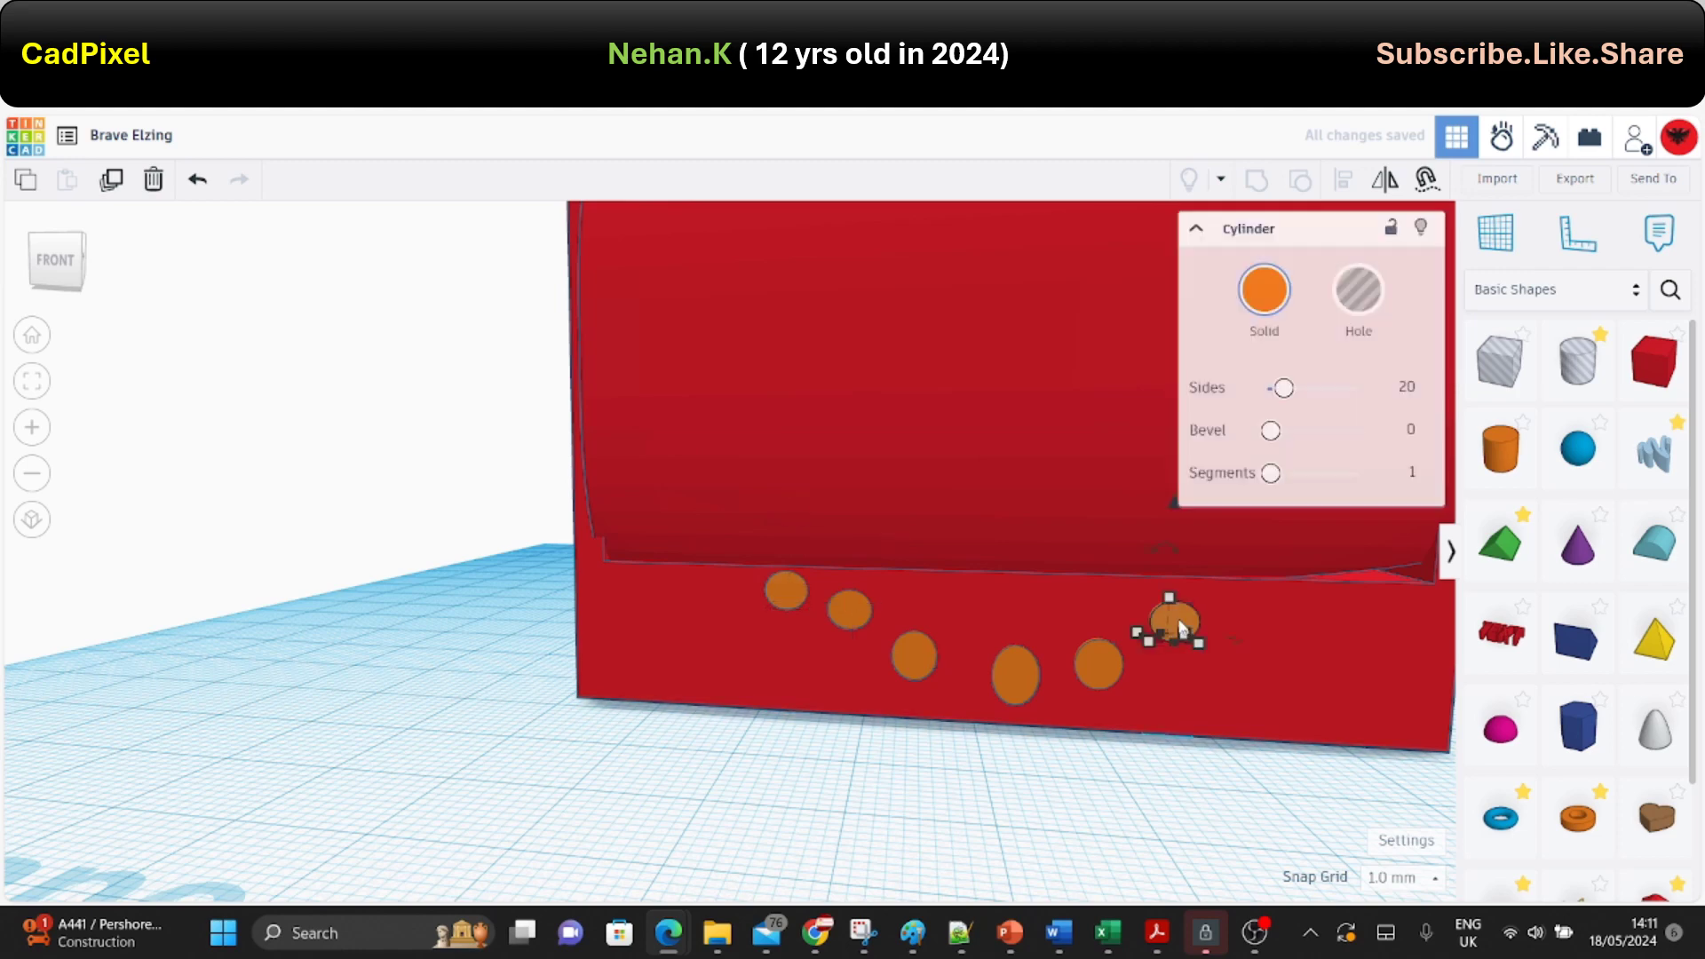
click(844, 595)
click(914, 648)
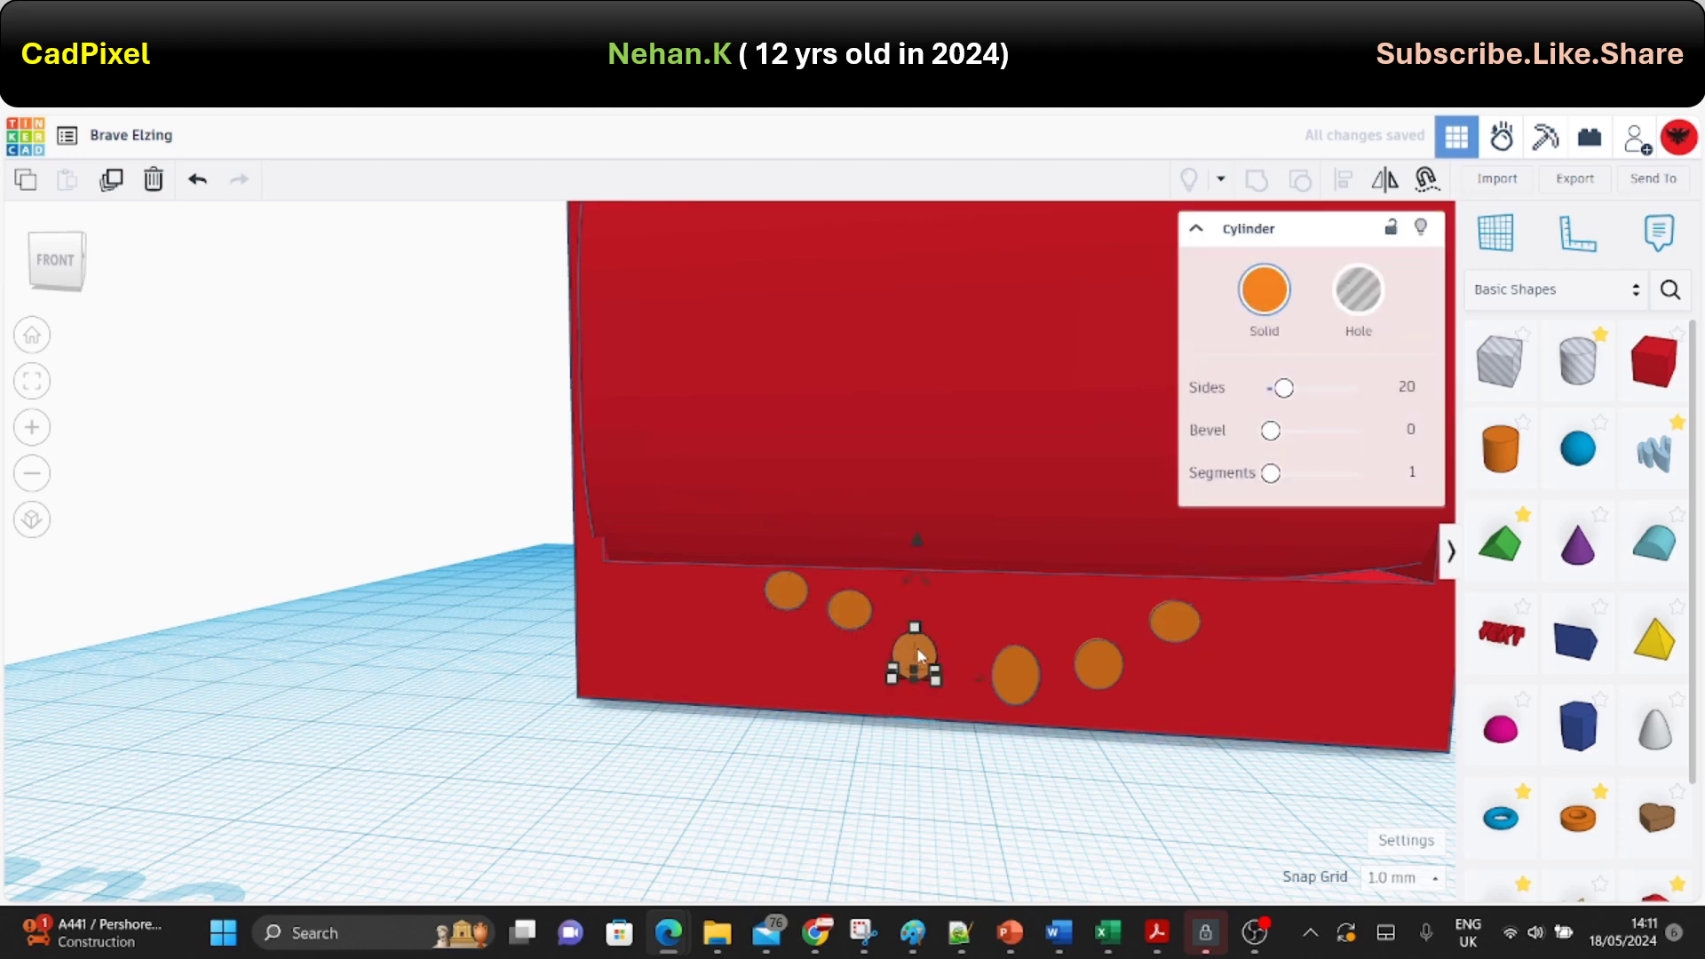
key(Right)
drag(938, 541, 937, 551)
Nudge the second and upper-left dots right and lower them into the curve.
click(850, 611)
key(Right)
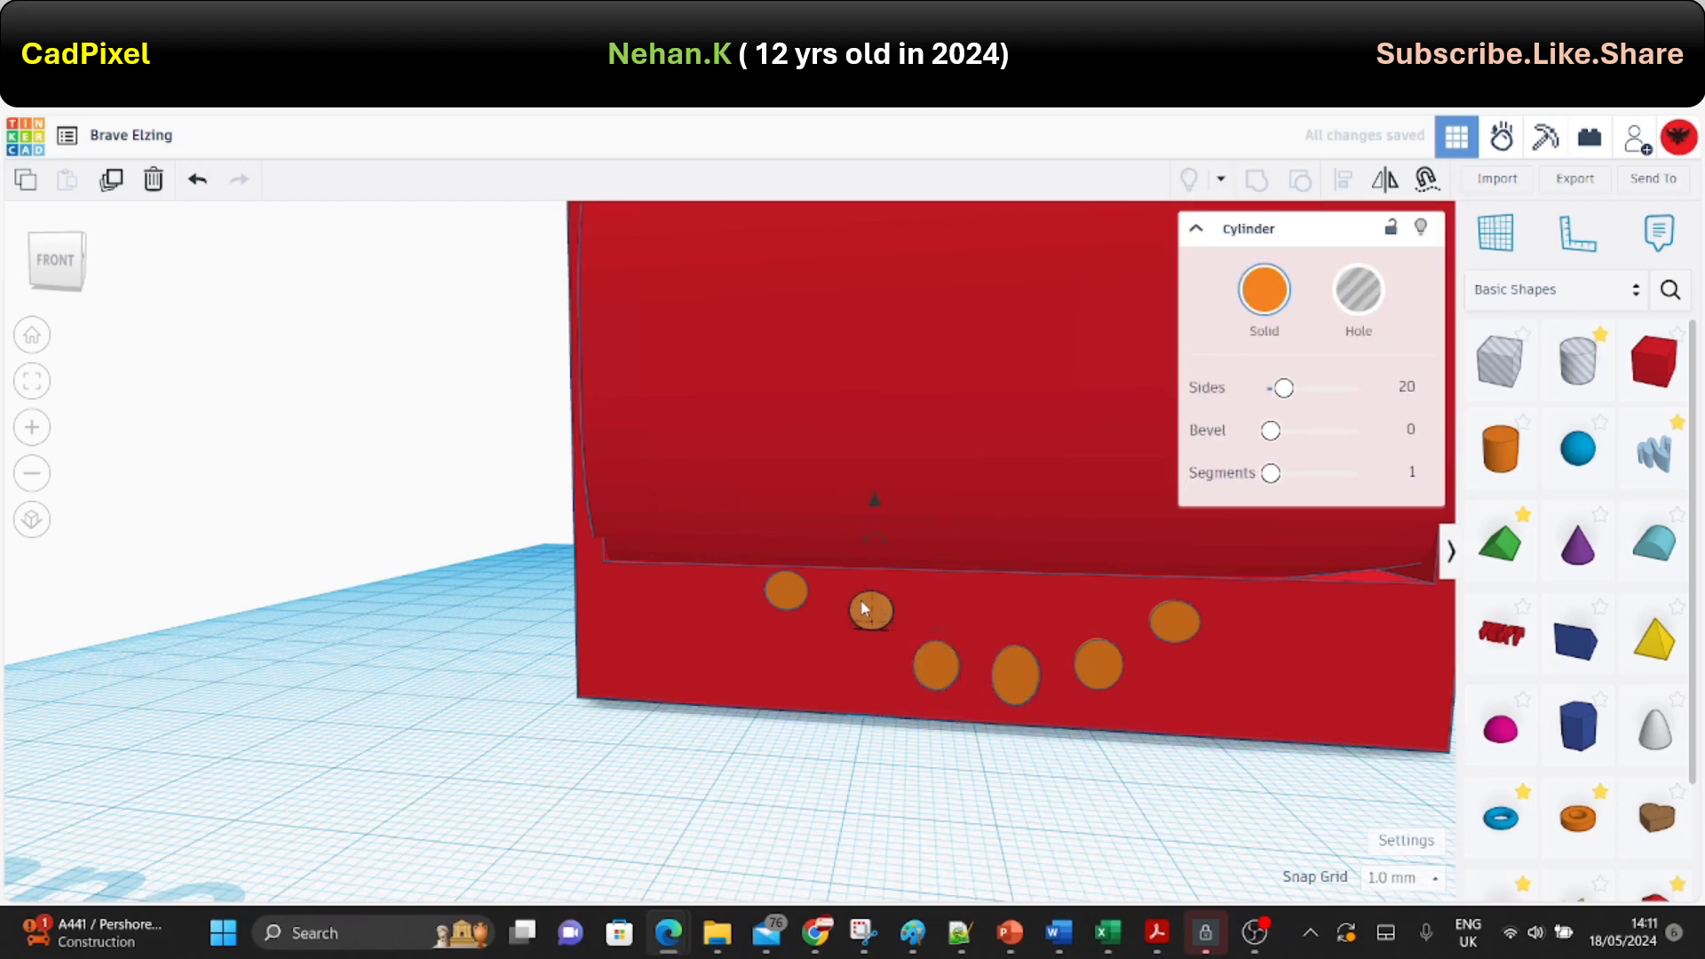
drag(871, 498, 850, 531)
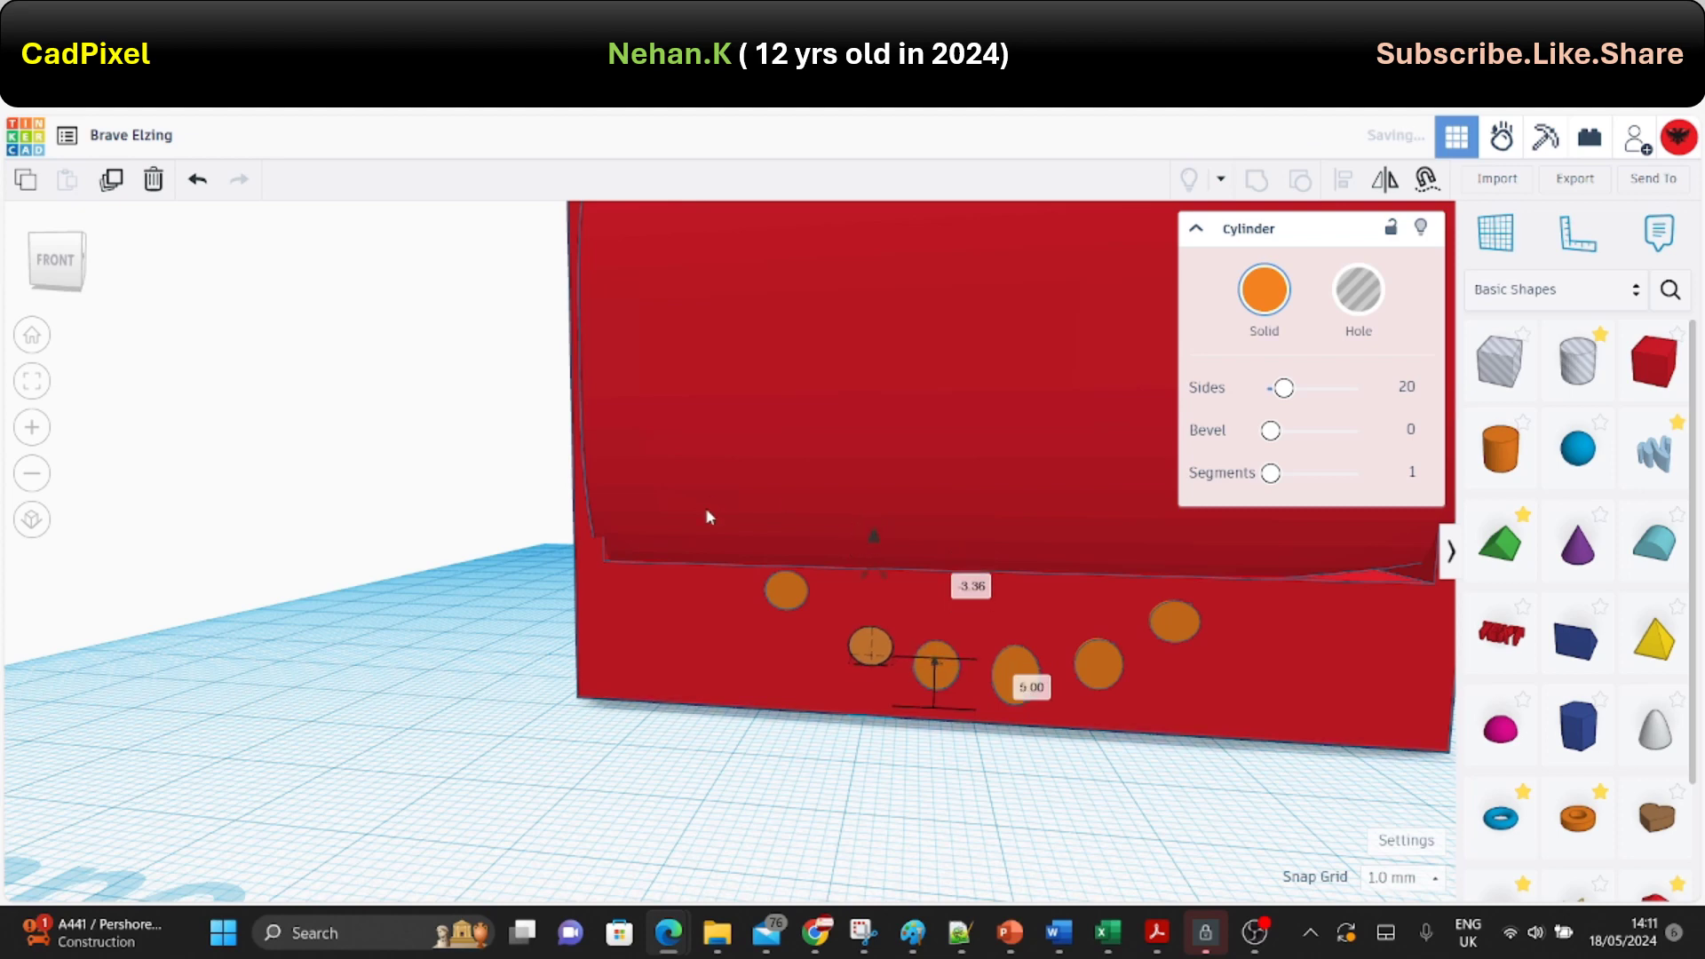
click(785, 600)
key(Right)
key(Right)
key(Right)
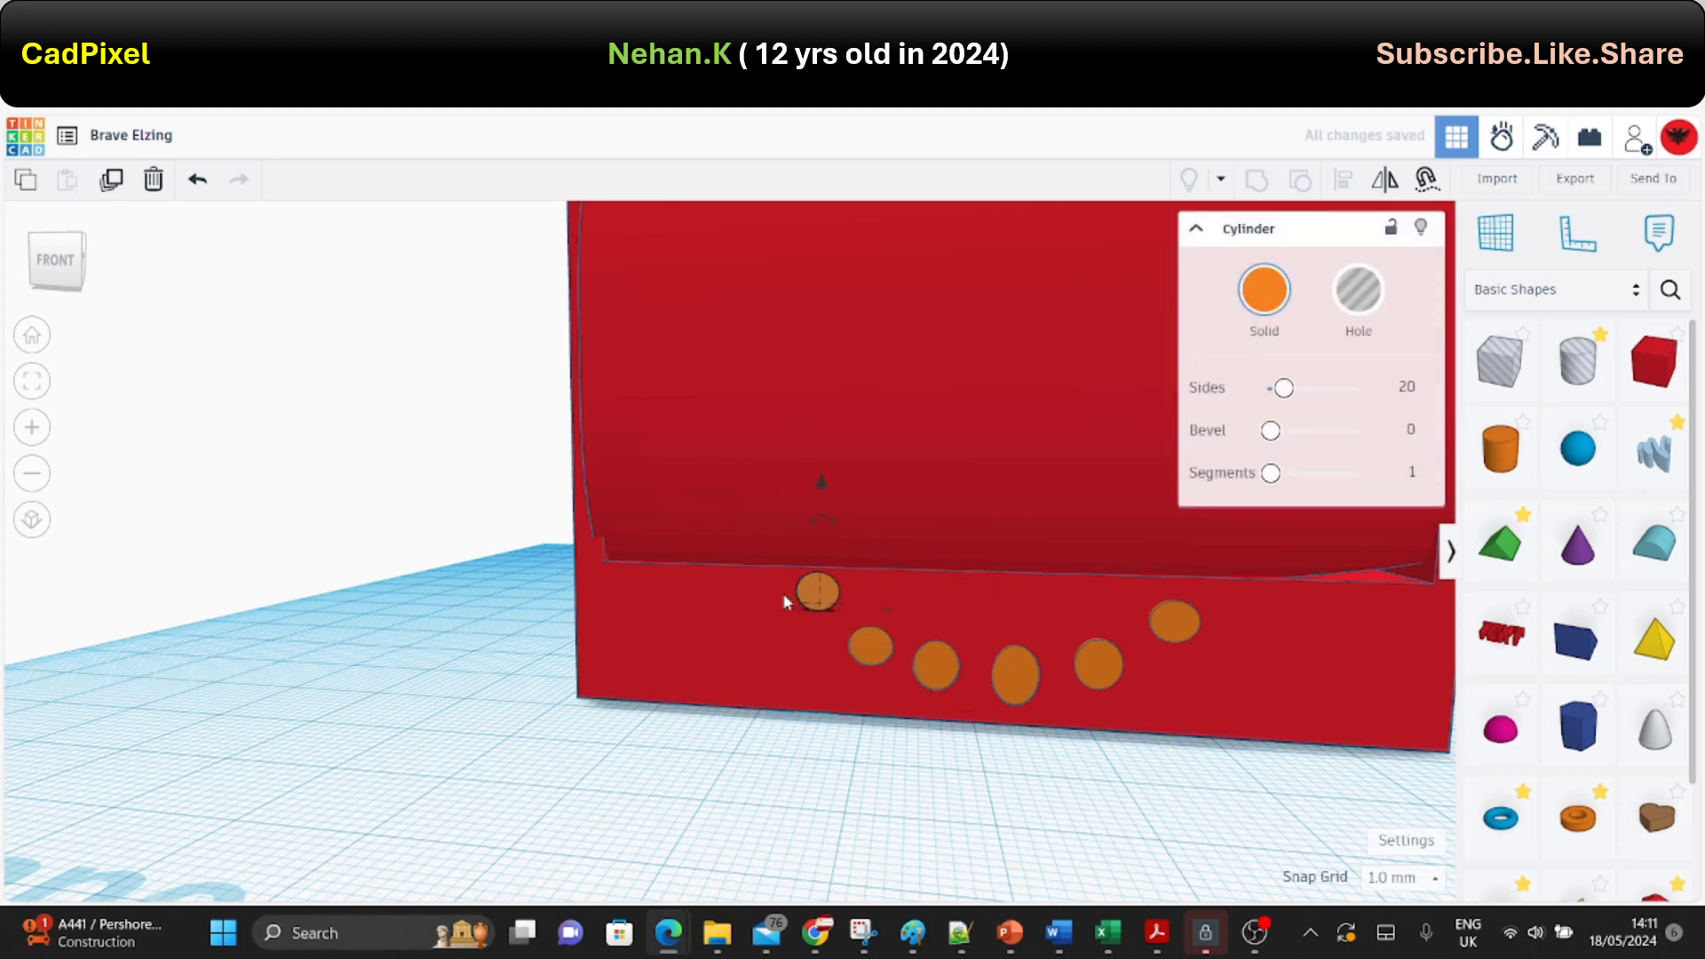
drag(819, 485, 819, 504)
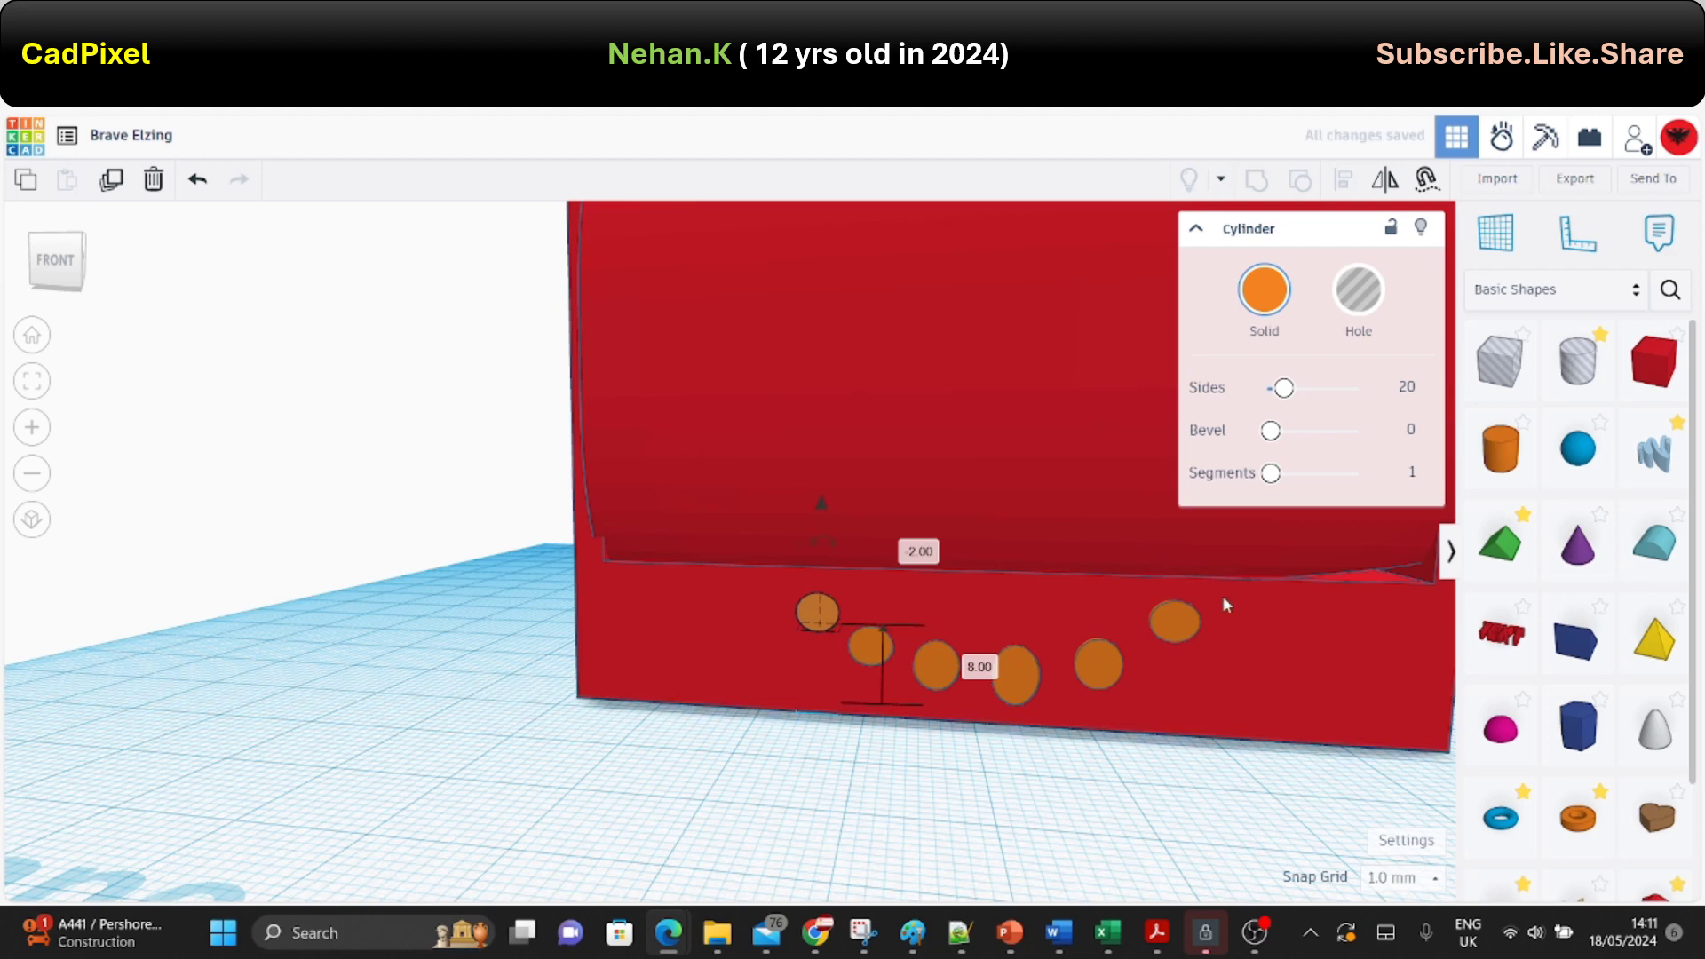
Delete the two dots right of the tall oval.
click(1095, 668)
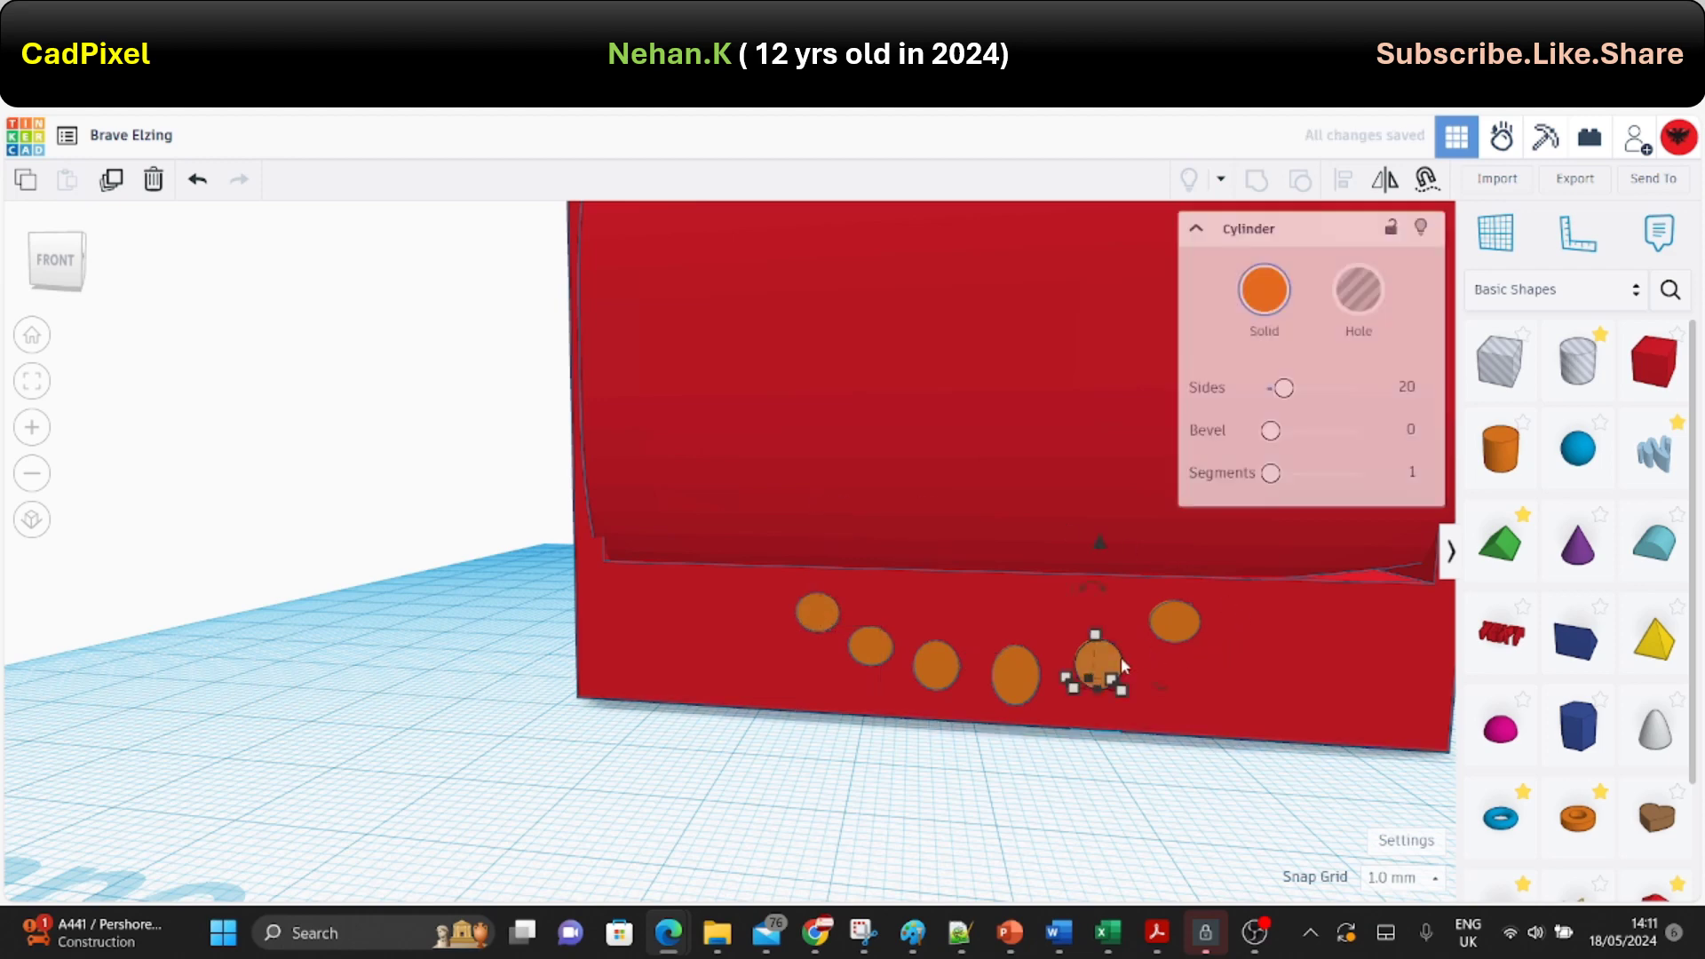
shift+click(1175, 622)
key(Delete)
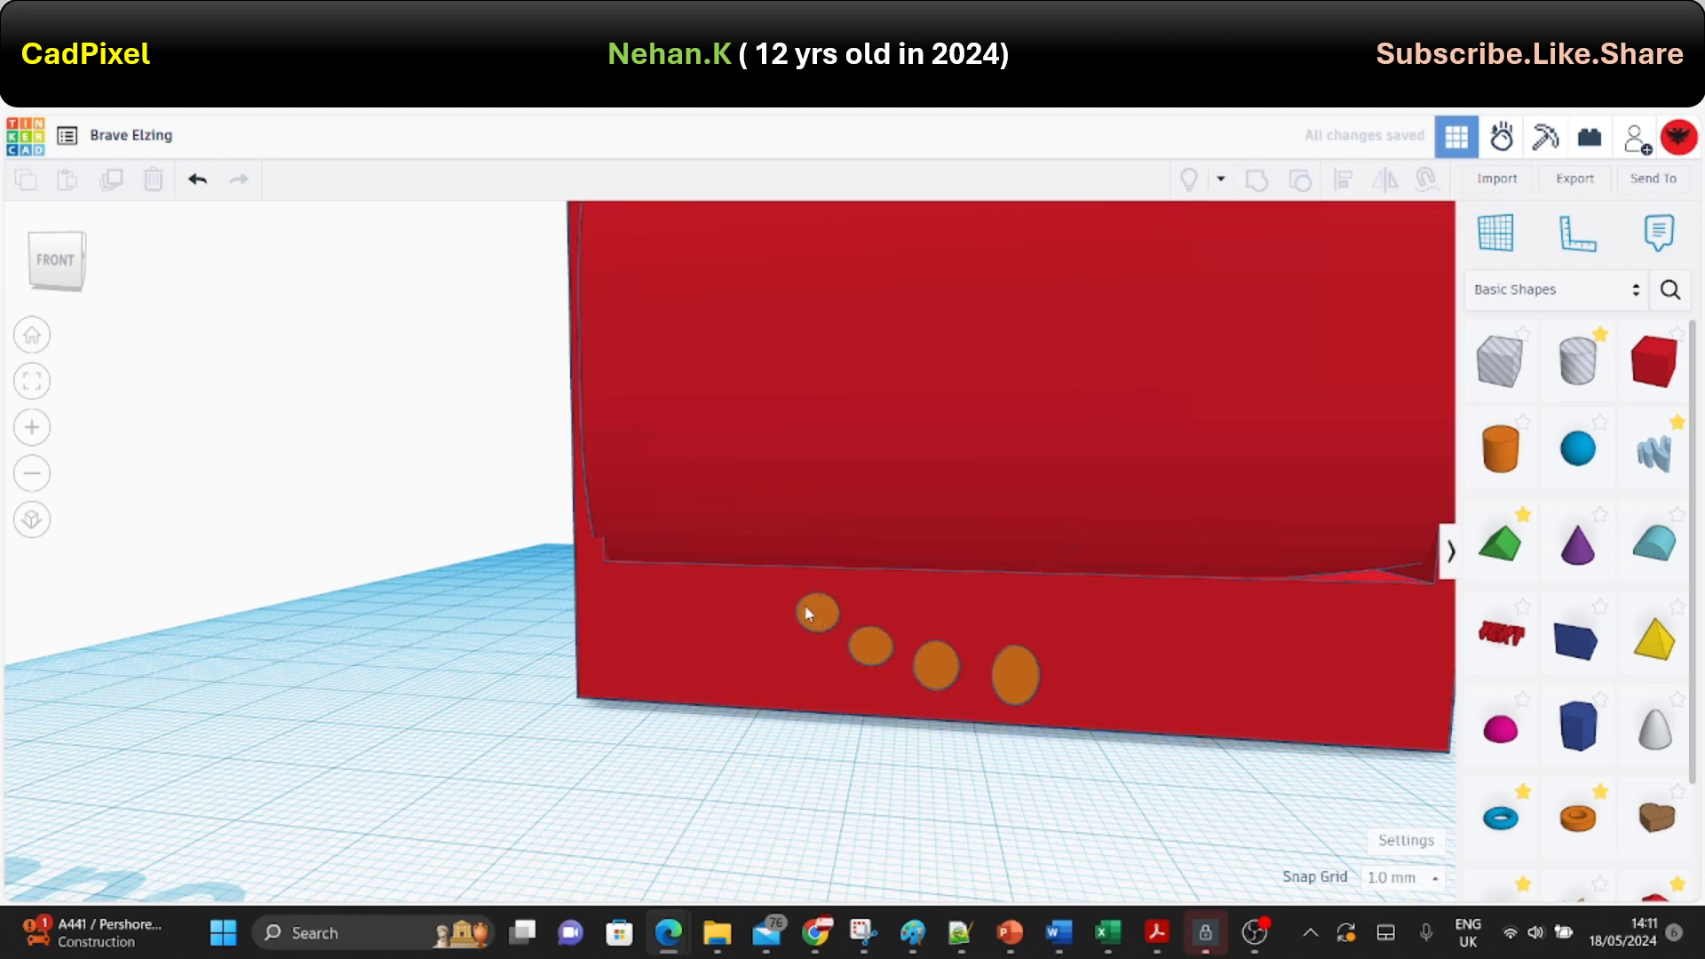
Rotate three selected dots 180 degrees to mirror the curve.
click(809, 613)
shift+click(930, 662)
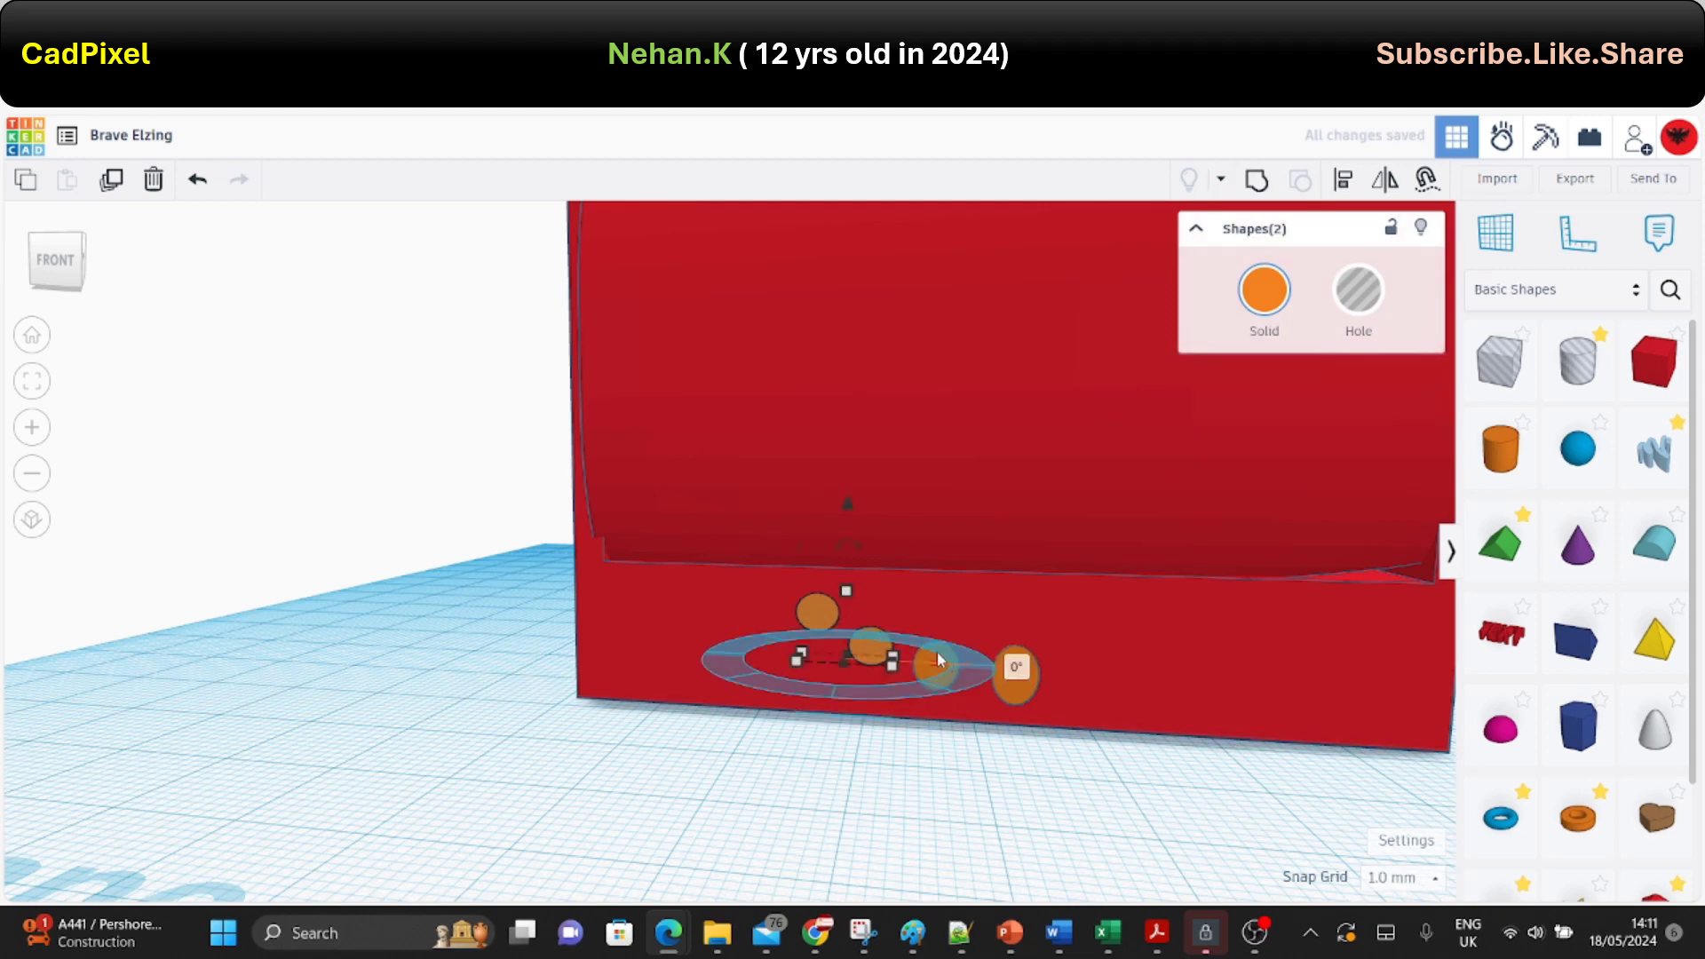
scroll(941, 667, up, 2)
scroll(953, 664, up, 3)
shift+click(924, 624)
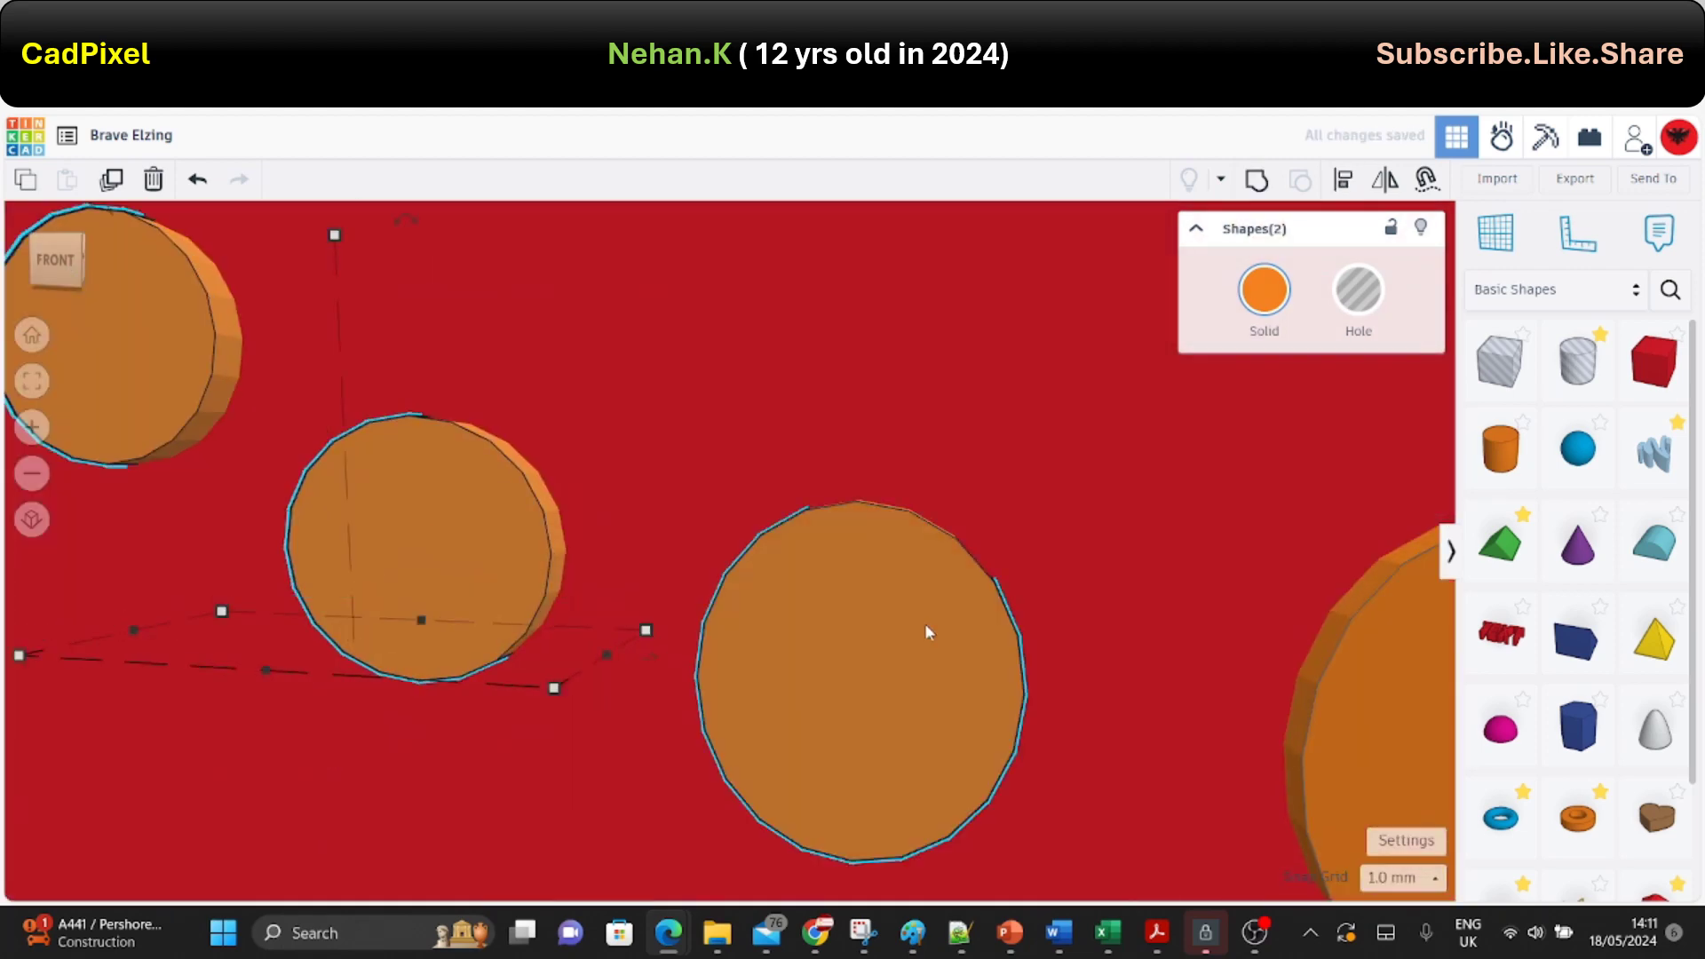
scroll(922, 623, down, 3)
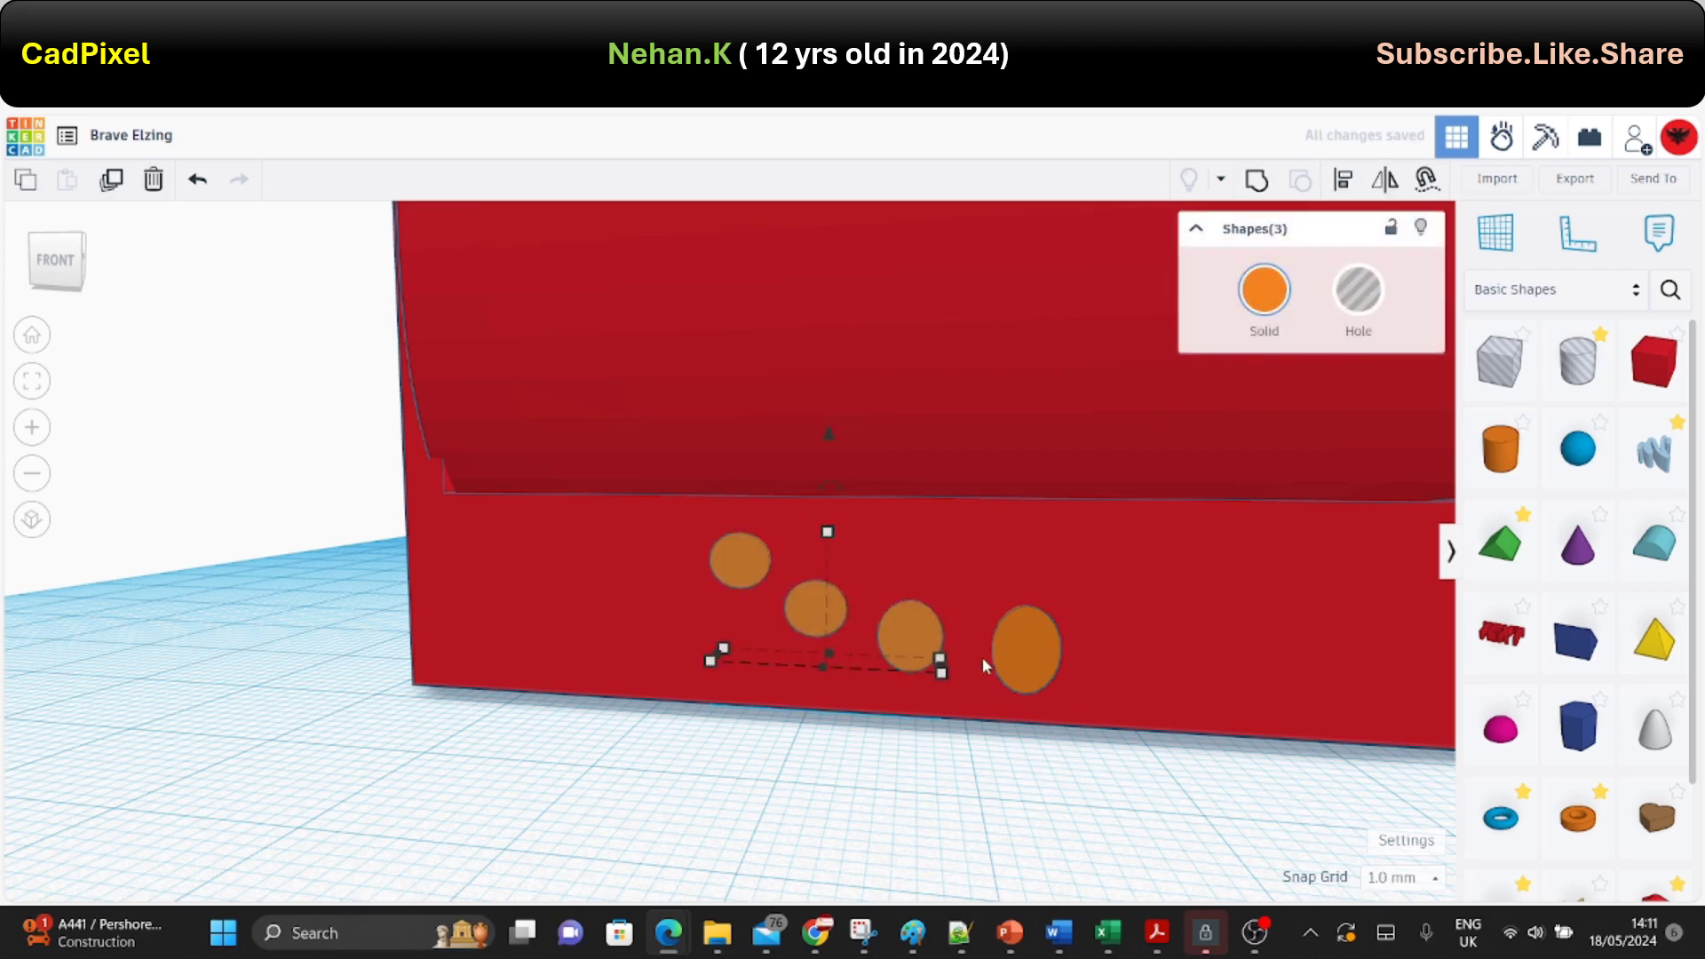
drag(986, 678, 696, 659)
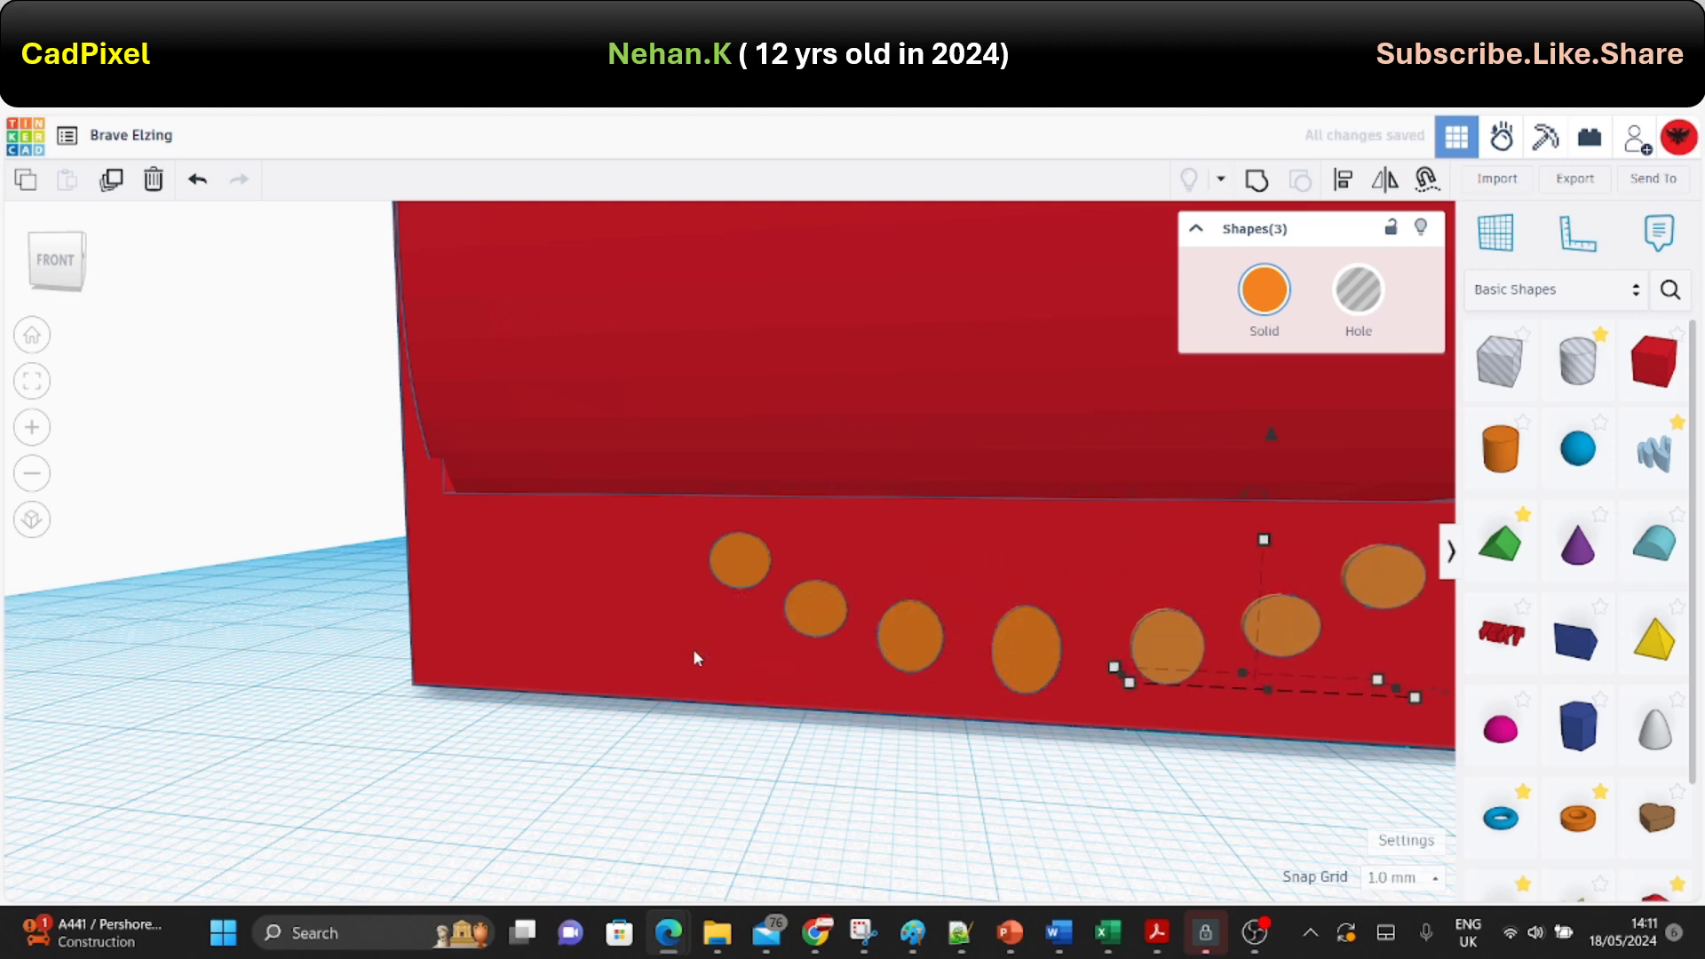
Shift all seven dots together slightly left in the Front view.
scroll(696, 658, down, 5)
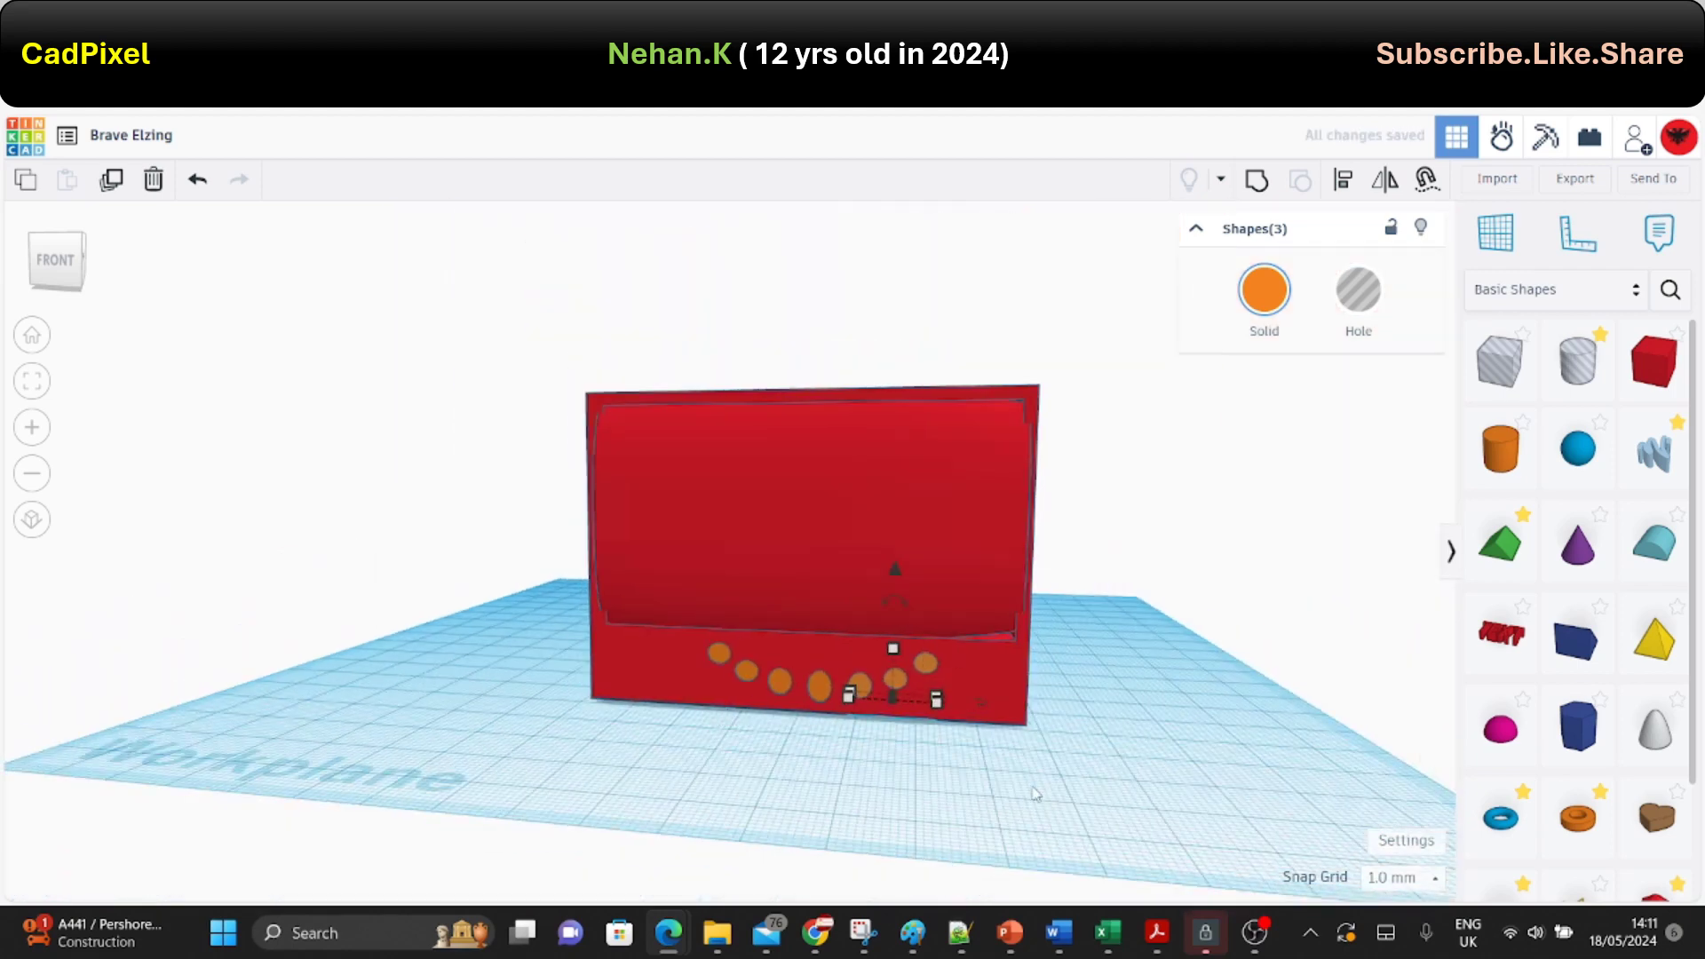
scroll(1013, 772, up, 2)
scroll(847, 769, up, 3)
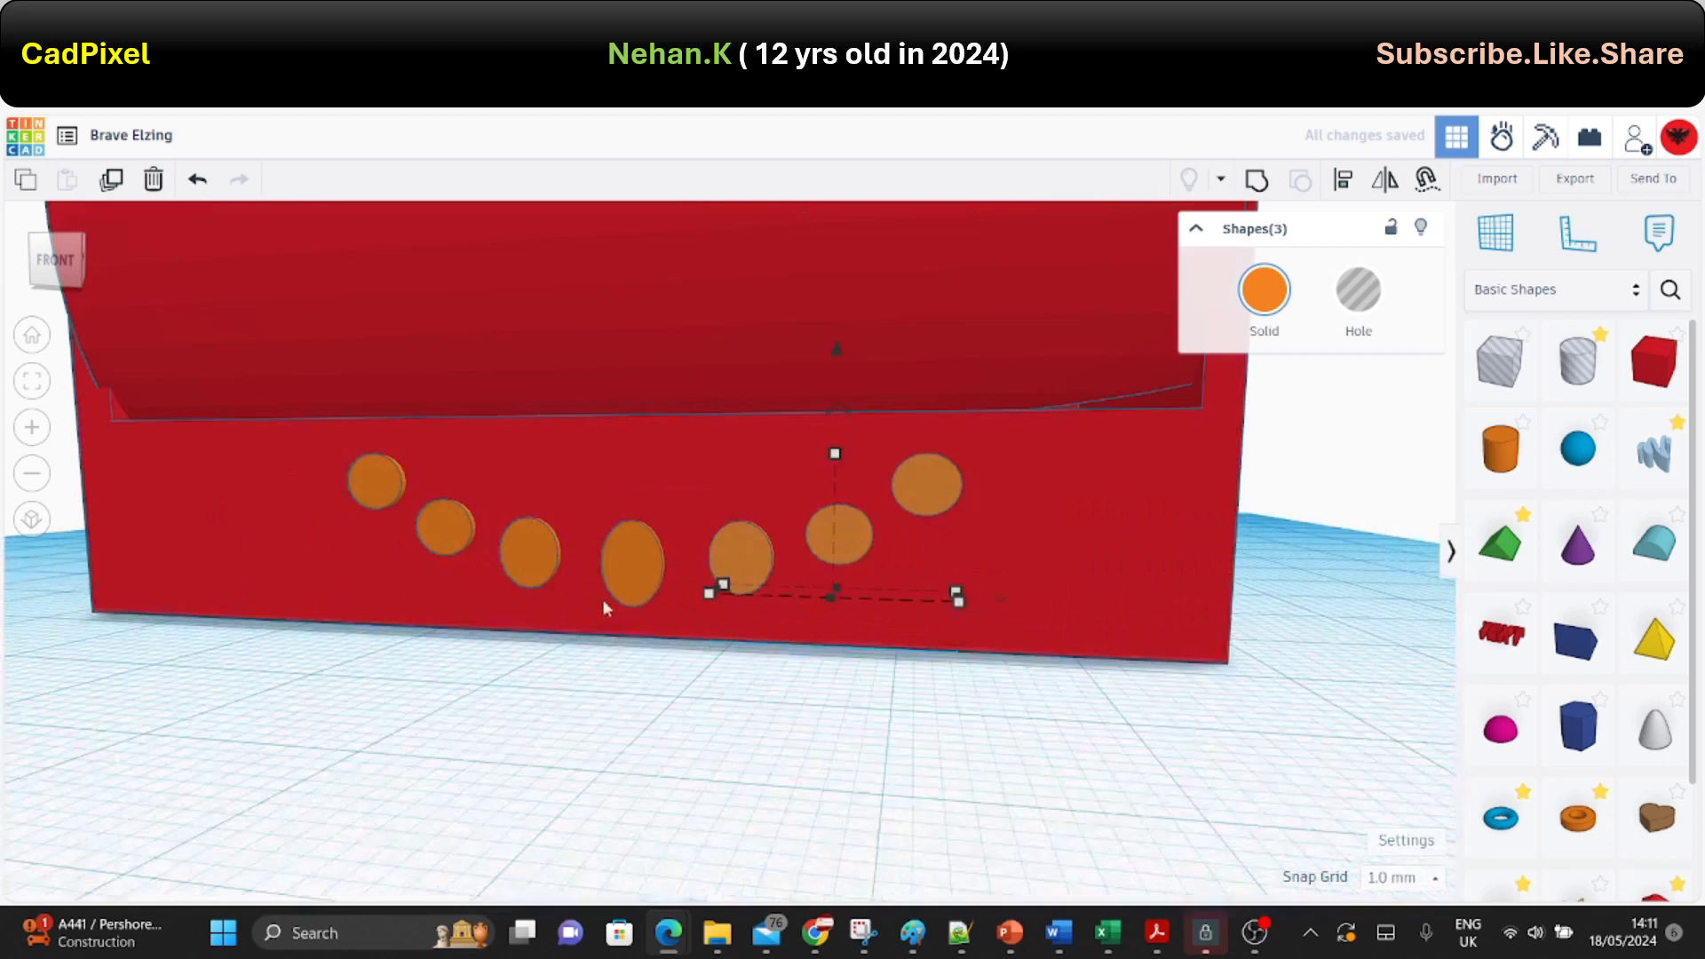
shift+click(636, 555)
shift+click(533, 555)
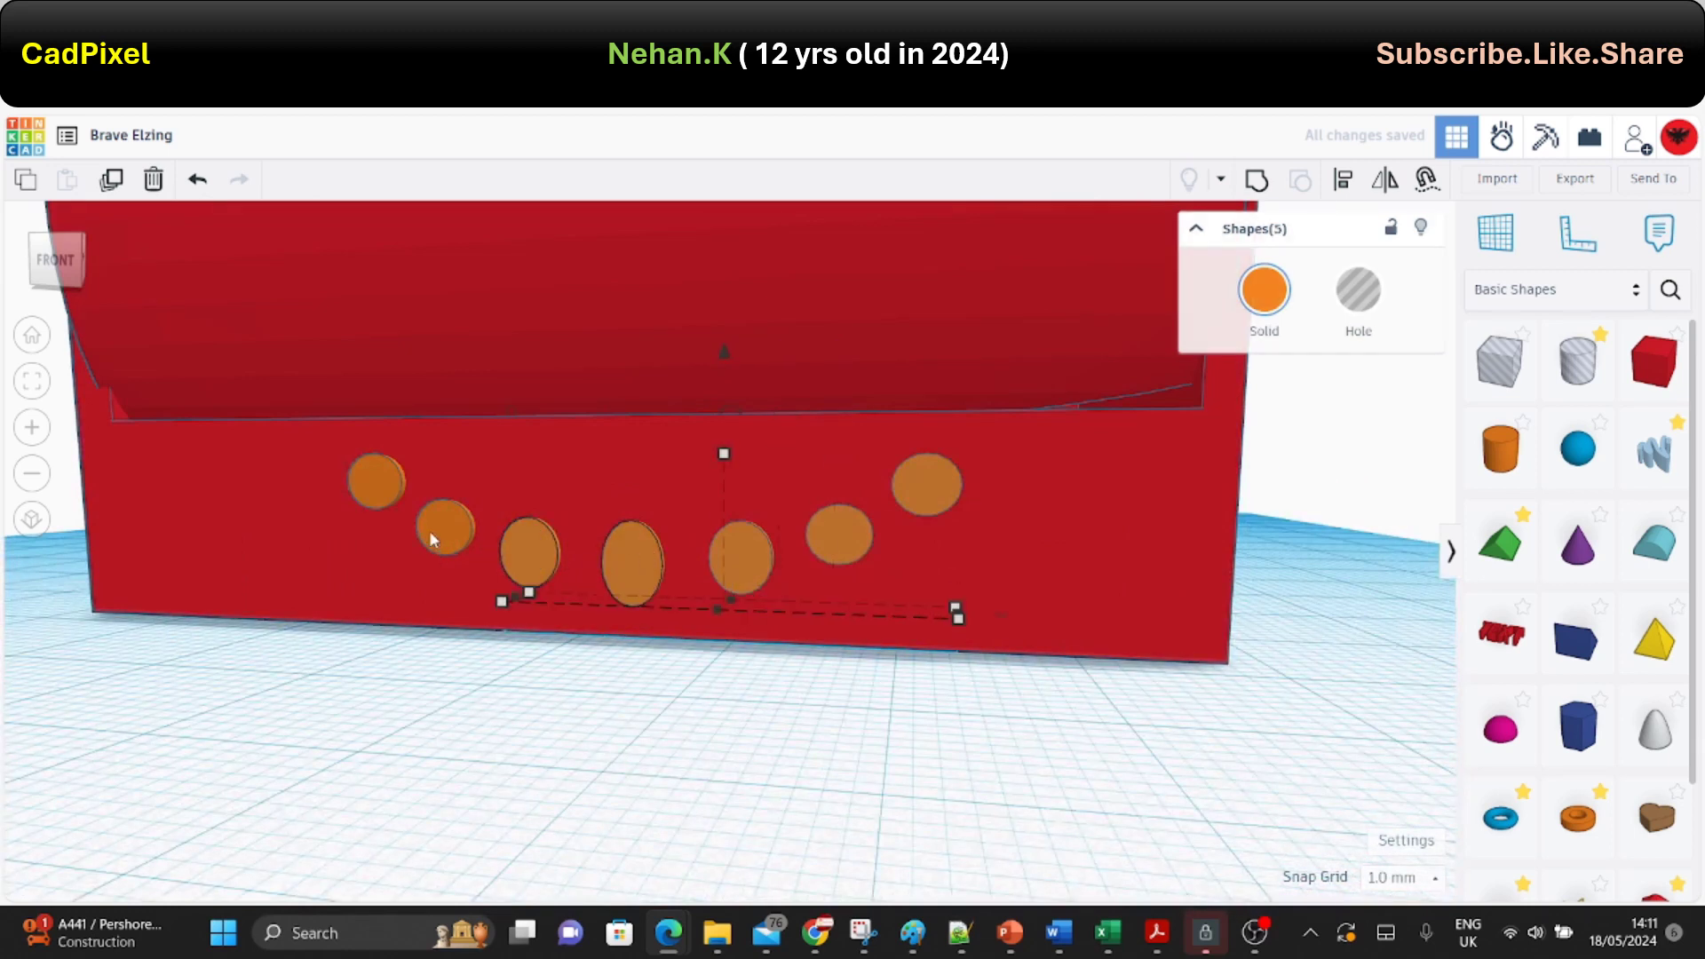
shift+click(429, 539)
shift+click(378, 481)
scroll(569, 487, down, 1)
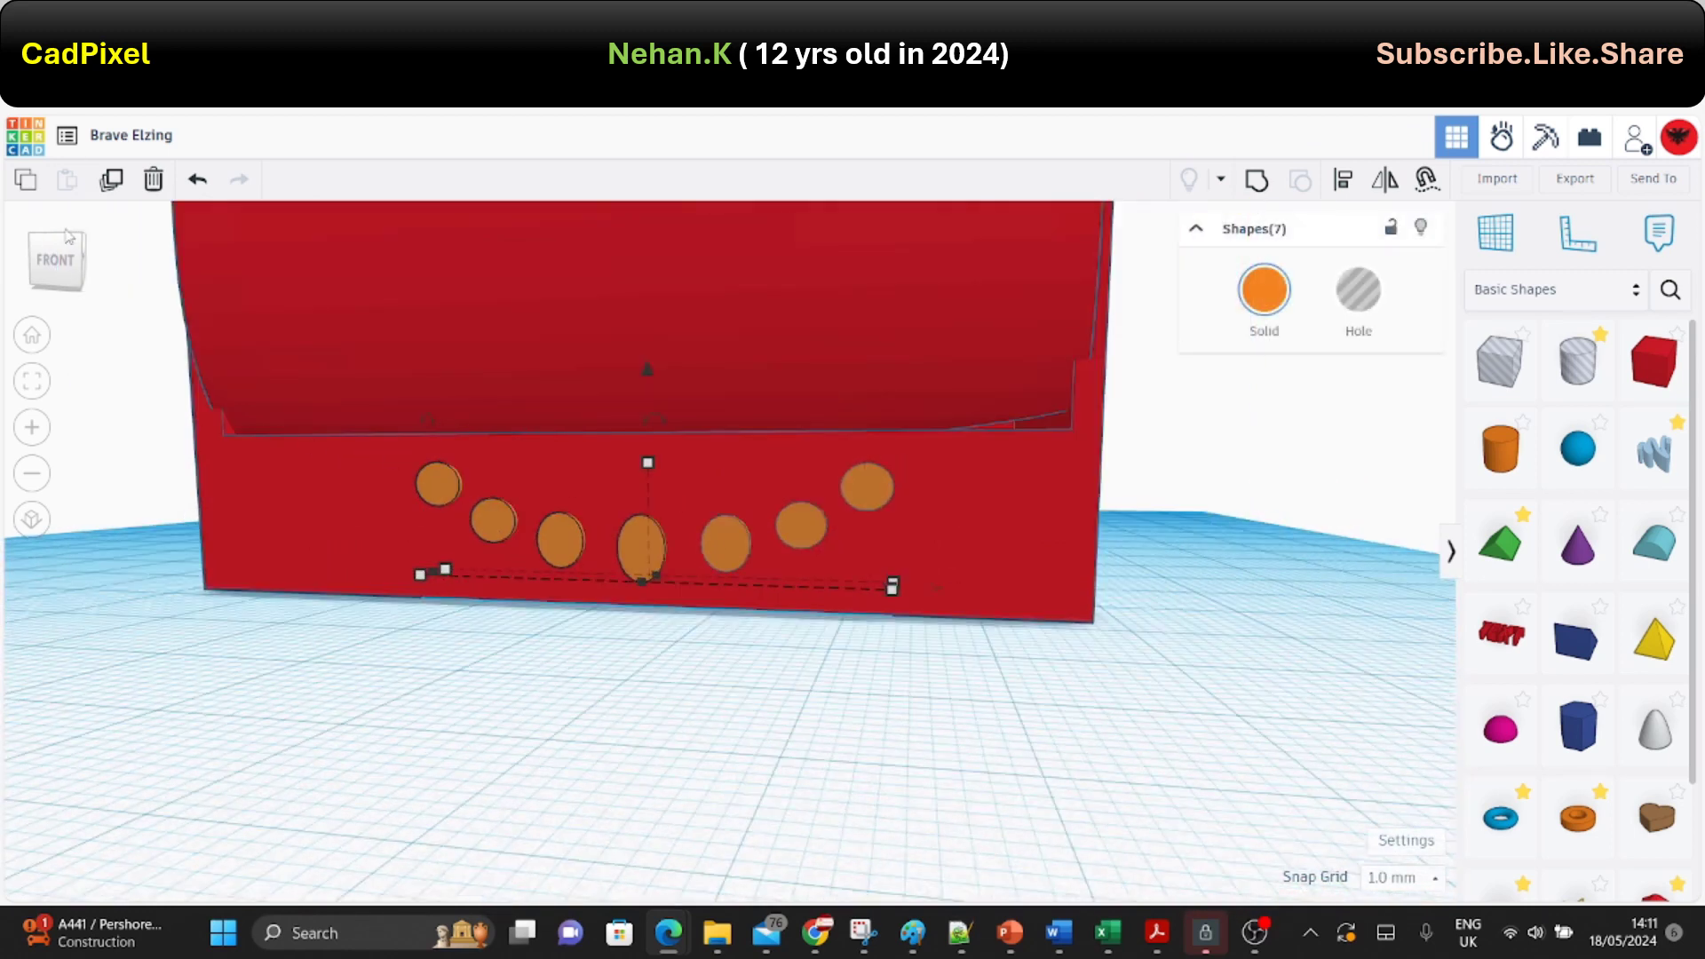
click(49, 262)
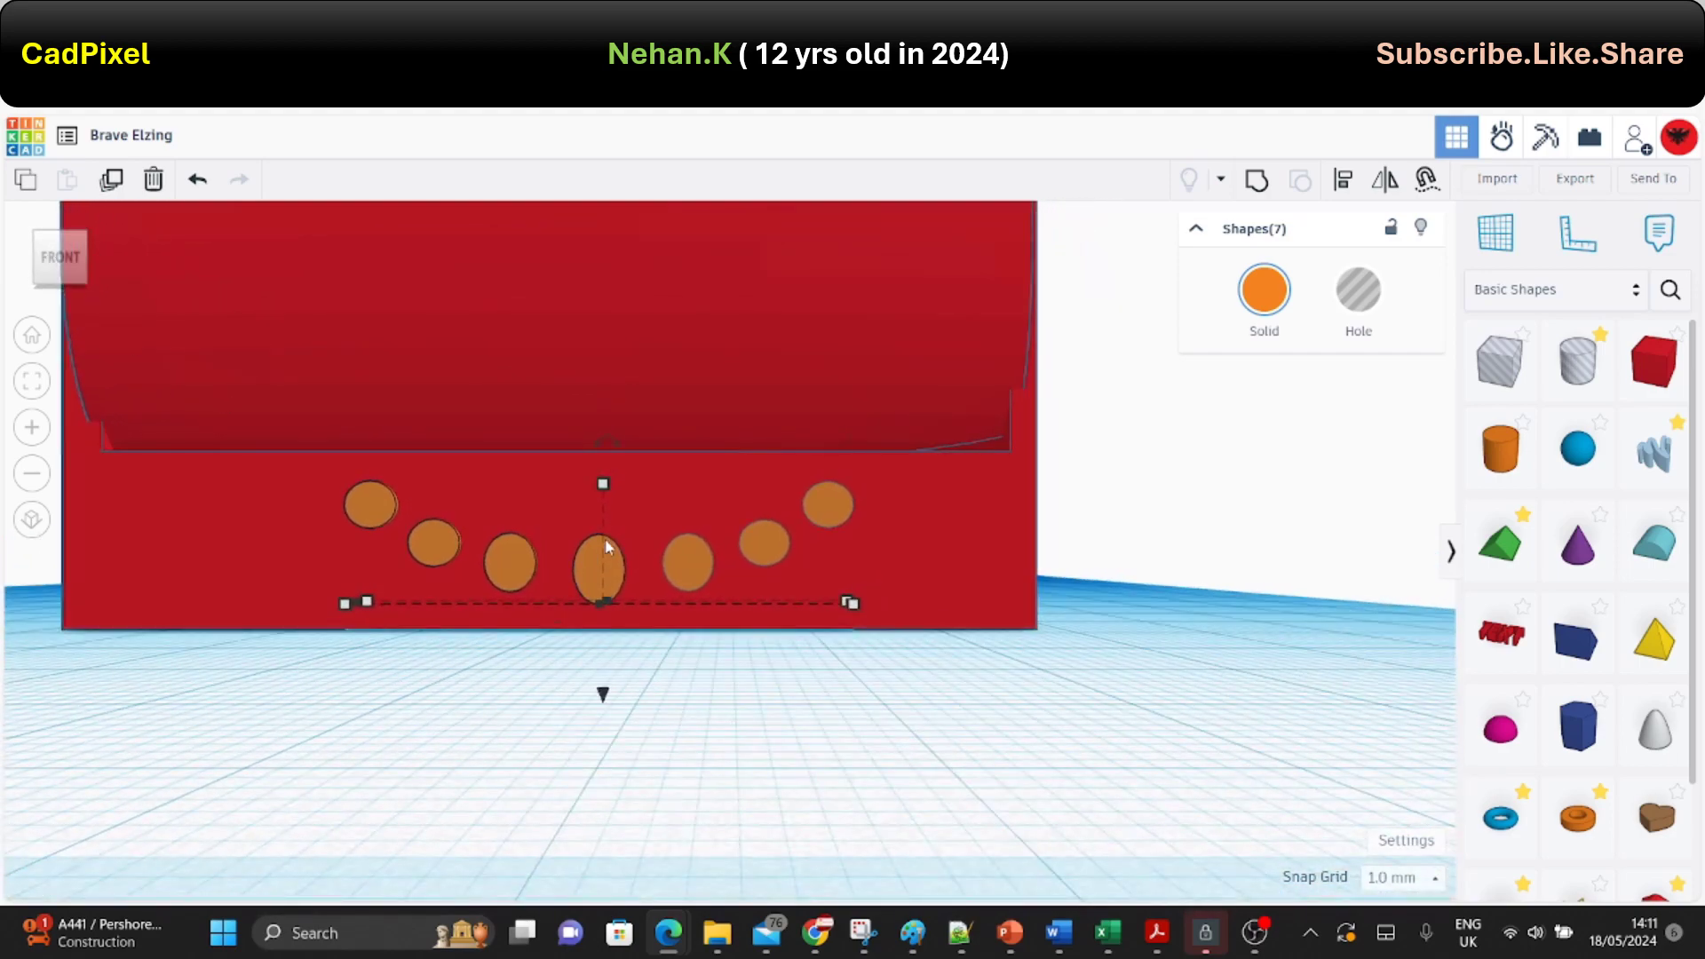
drag(607, 545, 581, 545)
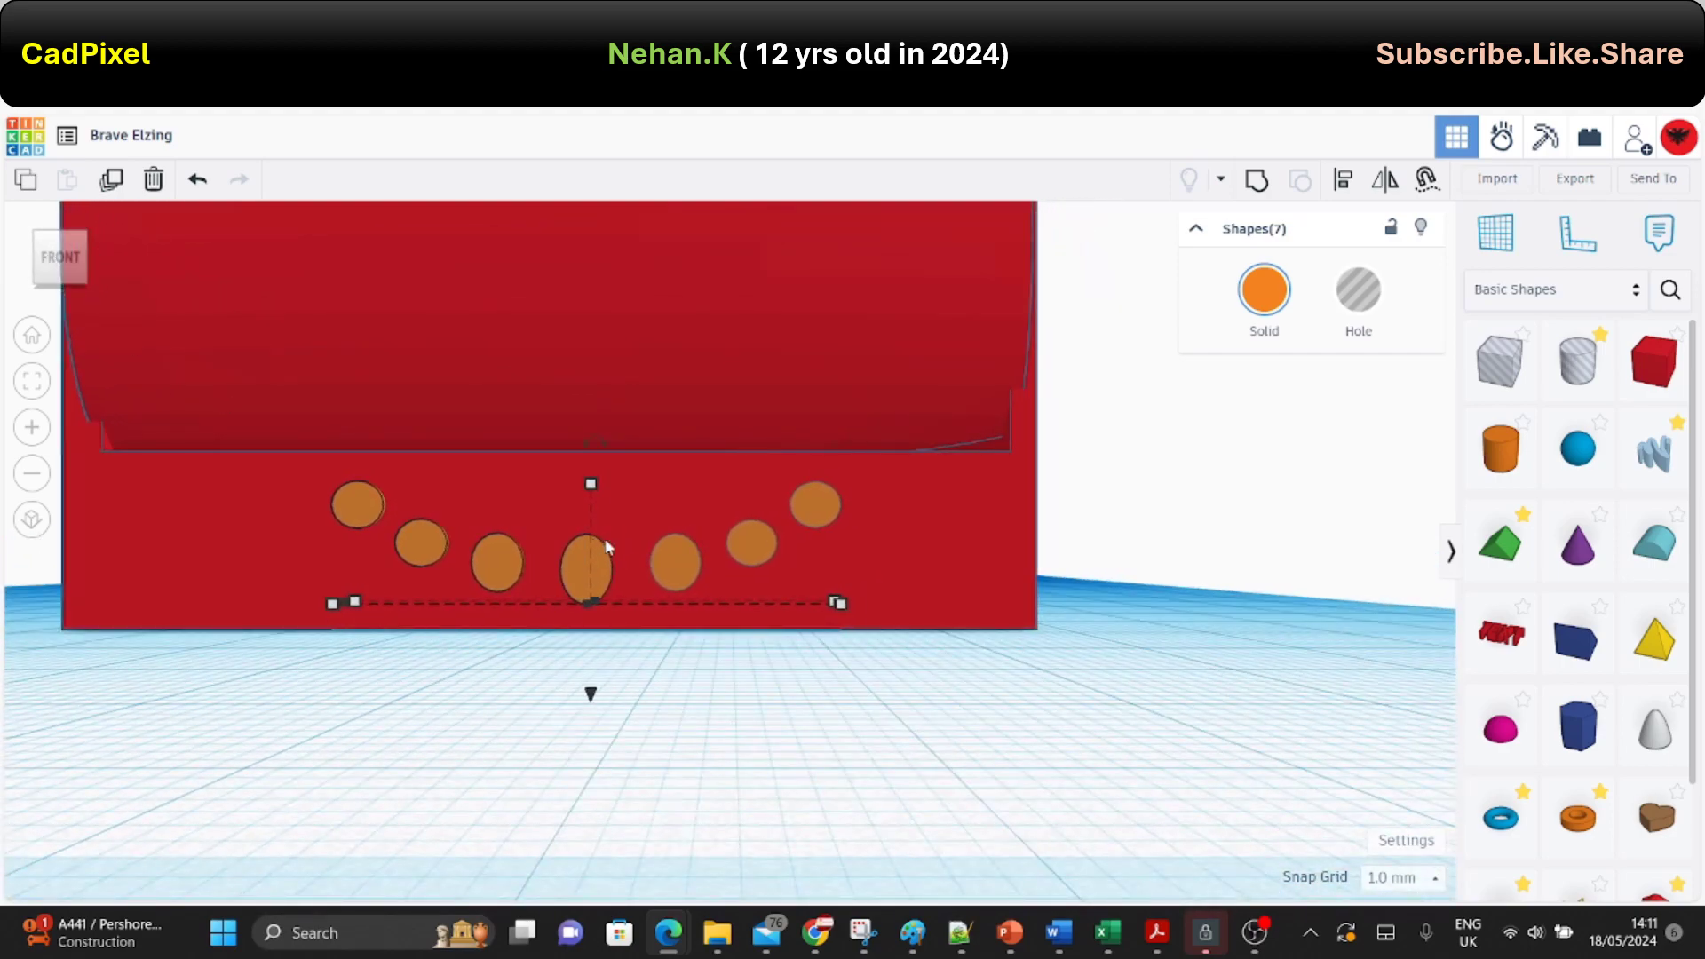
click(1021, 668)
mouse_move(1199, 638)
right_down()
mouse_move(1115, 689)
mouse_move(1186, 462)
right_up()
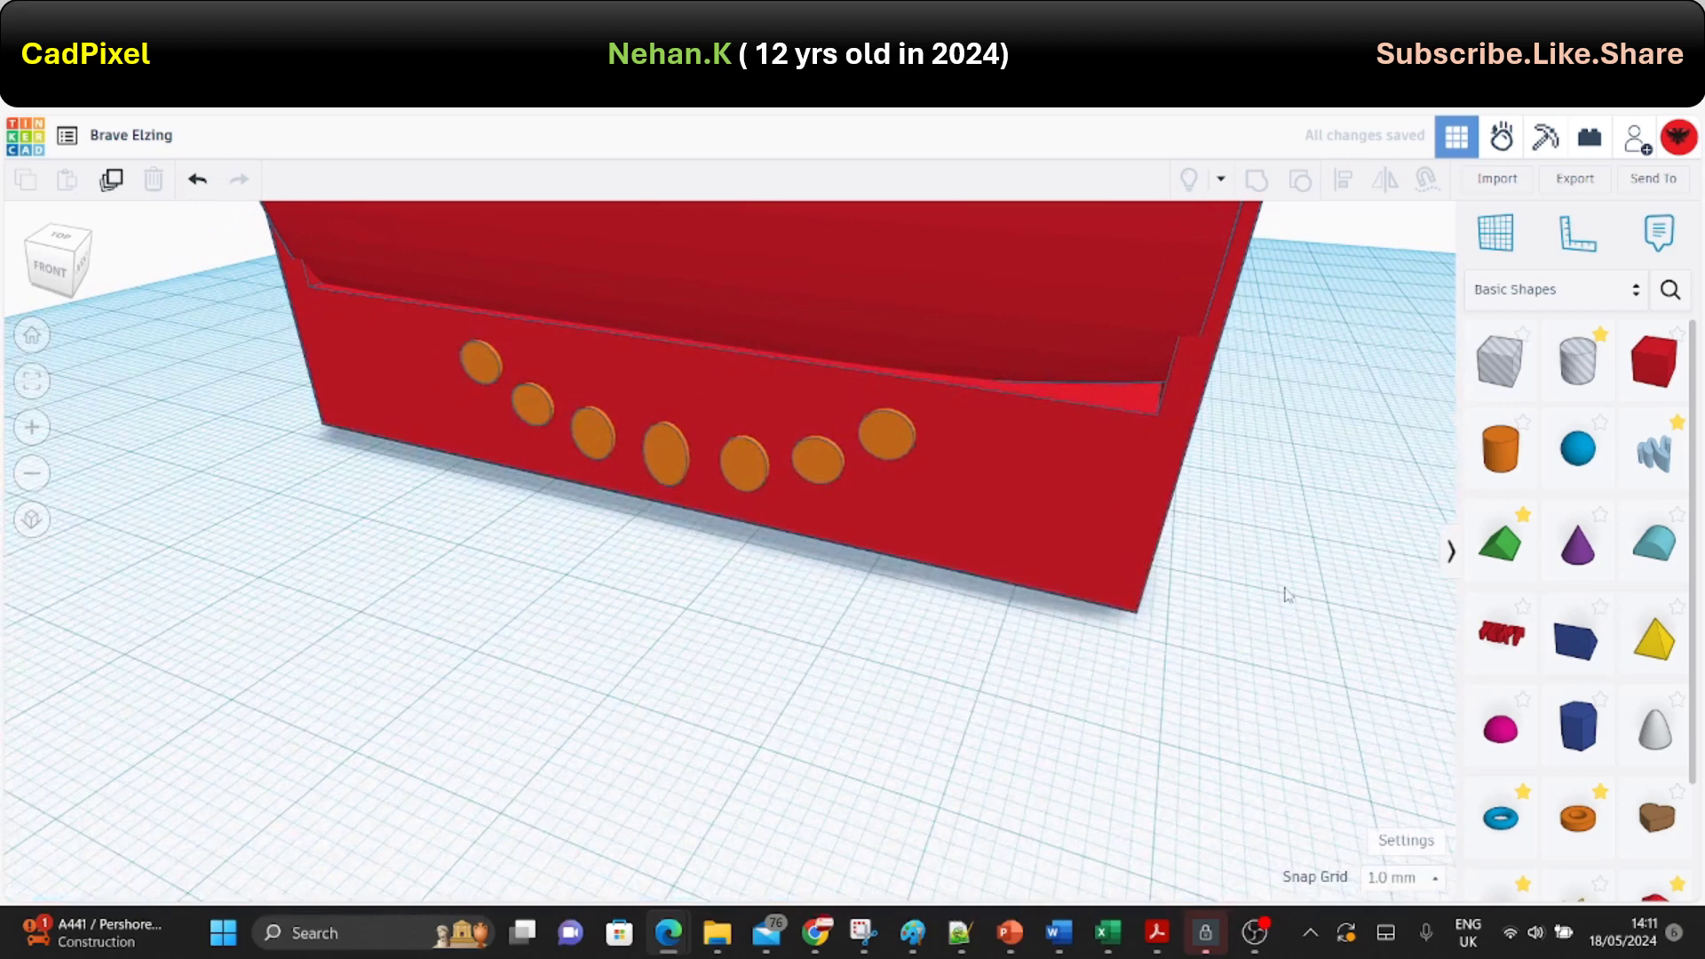
Reduce the curved red piece to 6 mm tall and move it left.
right_drag(1287, 595, 1169, 400)
click(1169, 400)
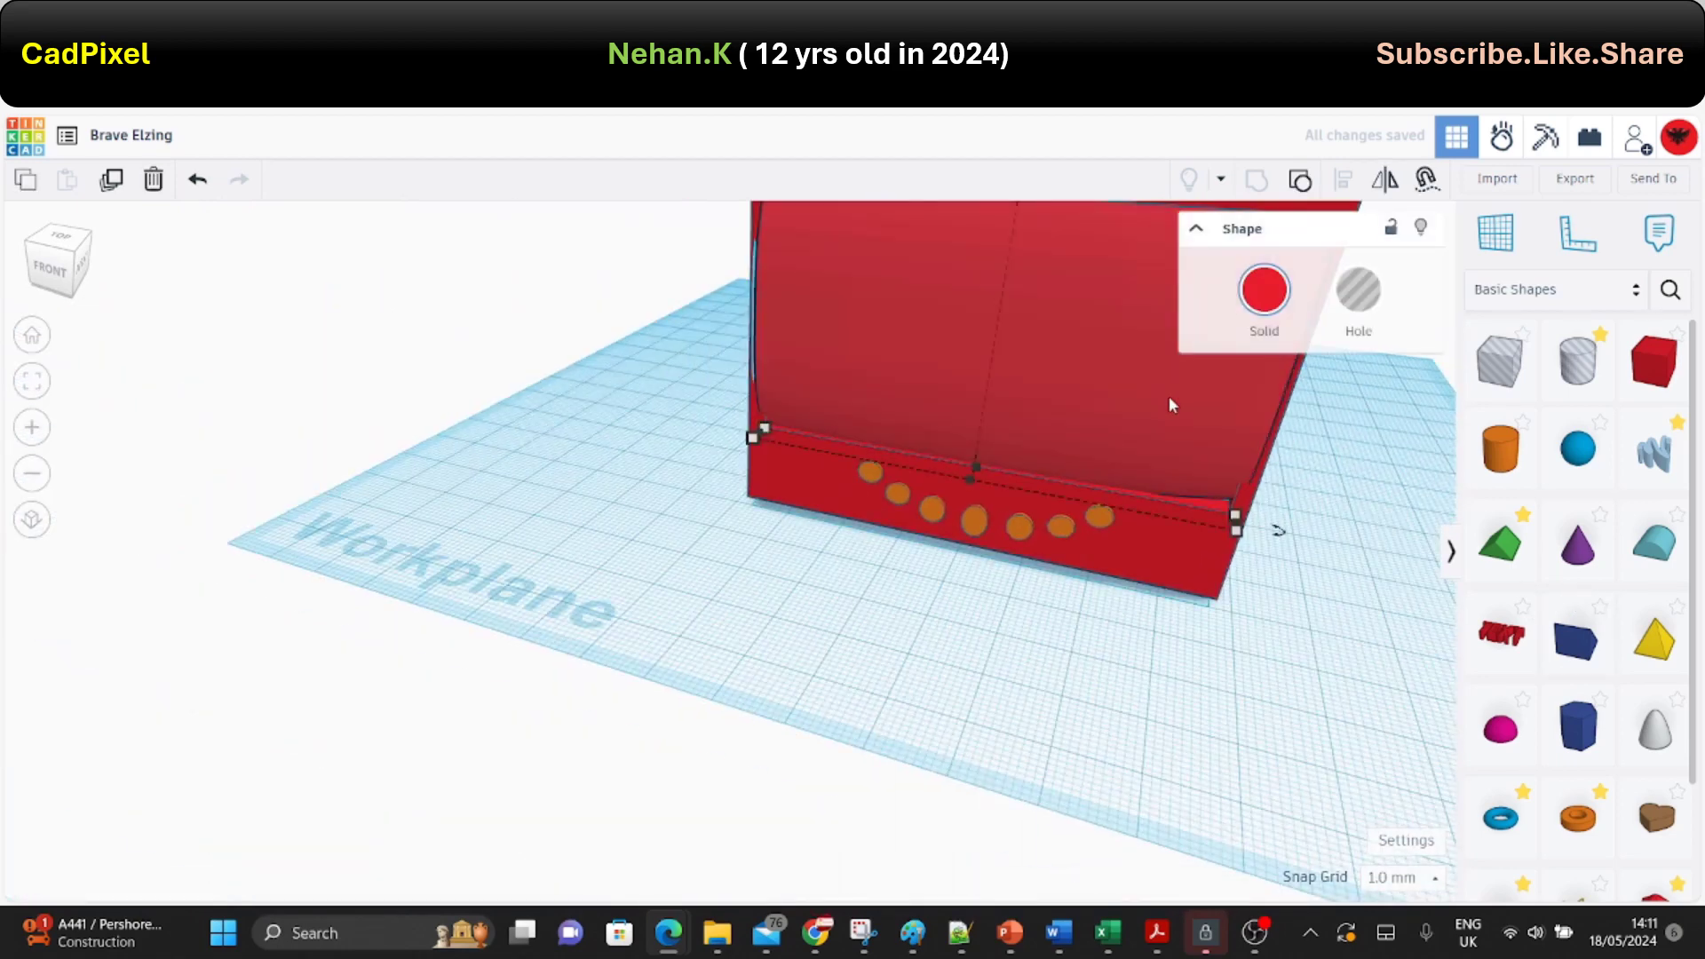
scroll(1169, 396, down, 2)
drag(1045, 233, 1079, 438)
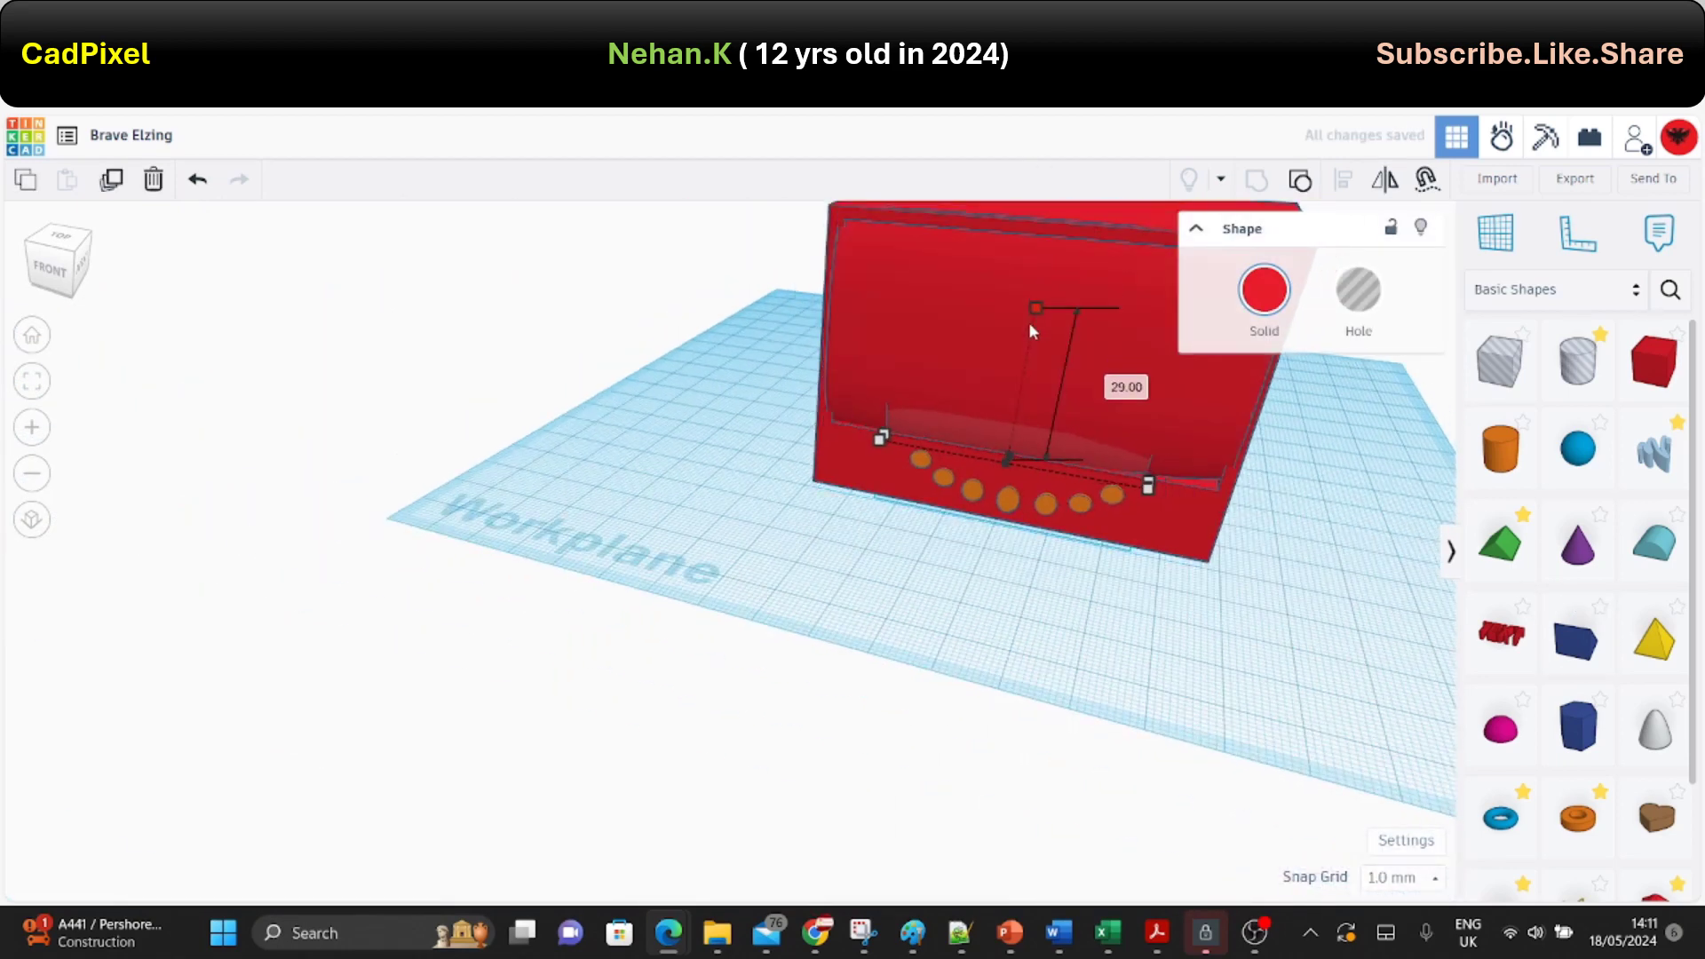
scroll(979, 435, up, 3)
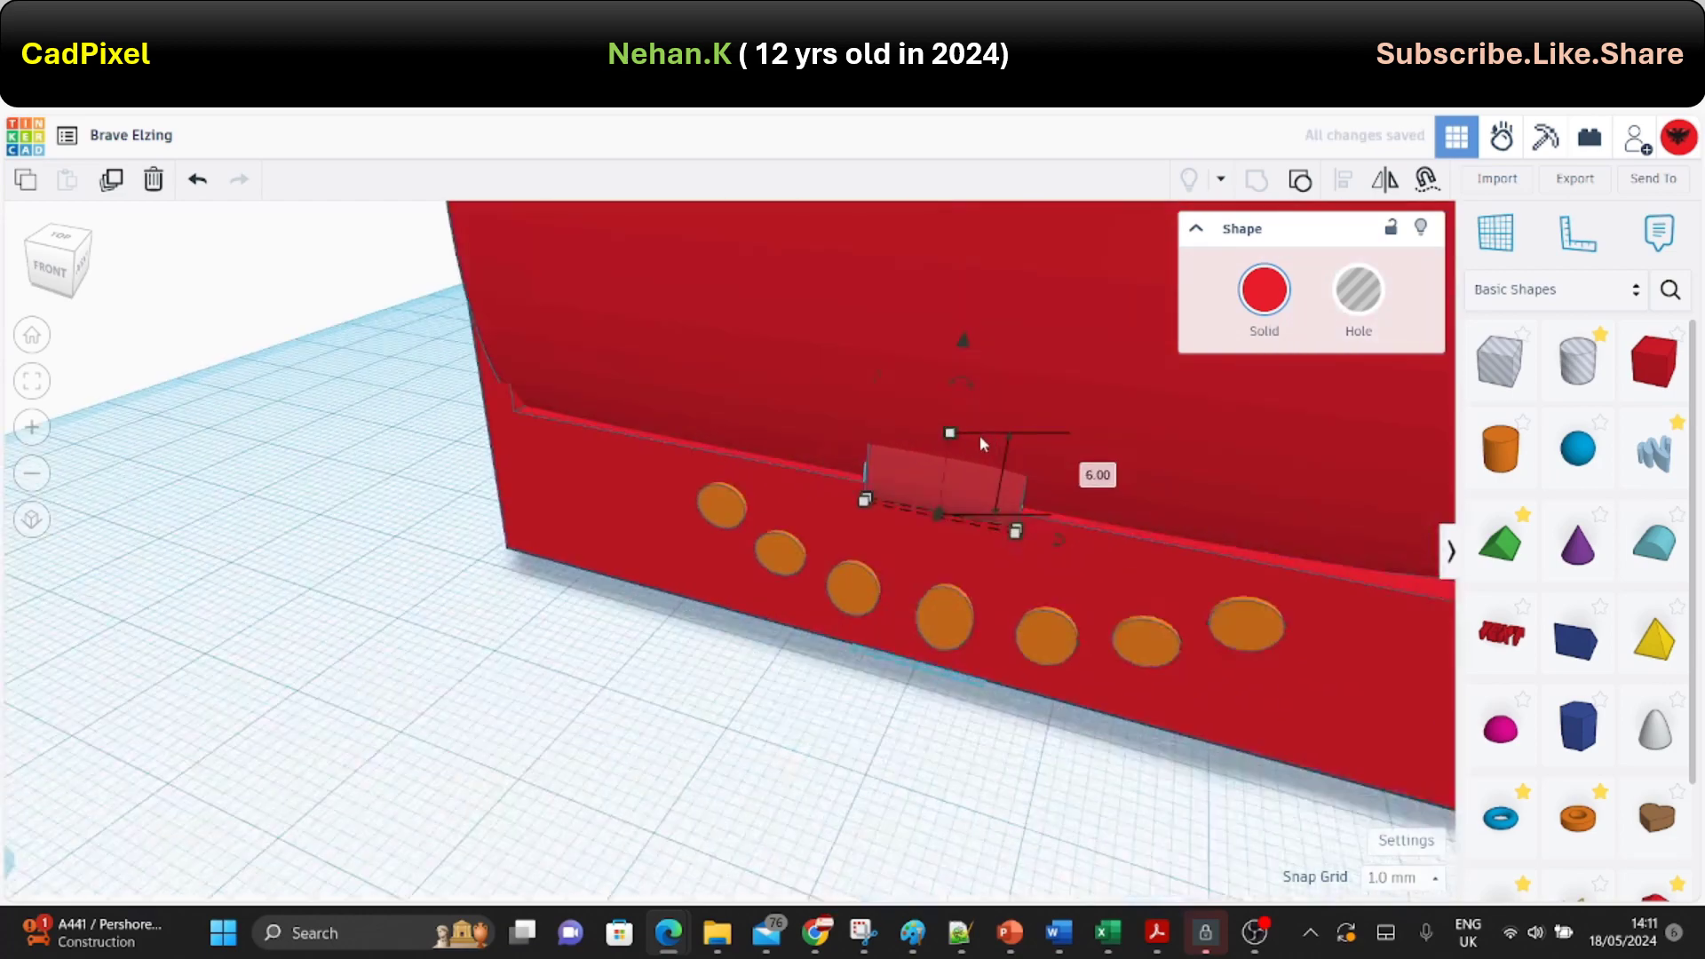
scroll(922, 522, up, 3)
drag(922, 523, 322, 586)
Drop the piece onto the workplane and nudge it left against the front wall.
right_drag(323, 586, 476, 334)
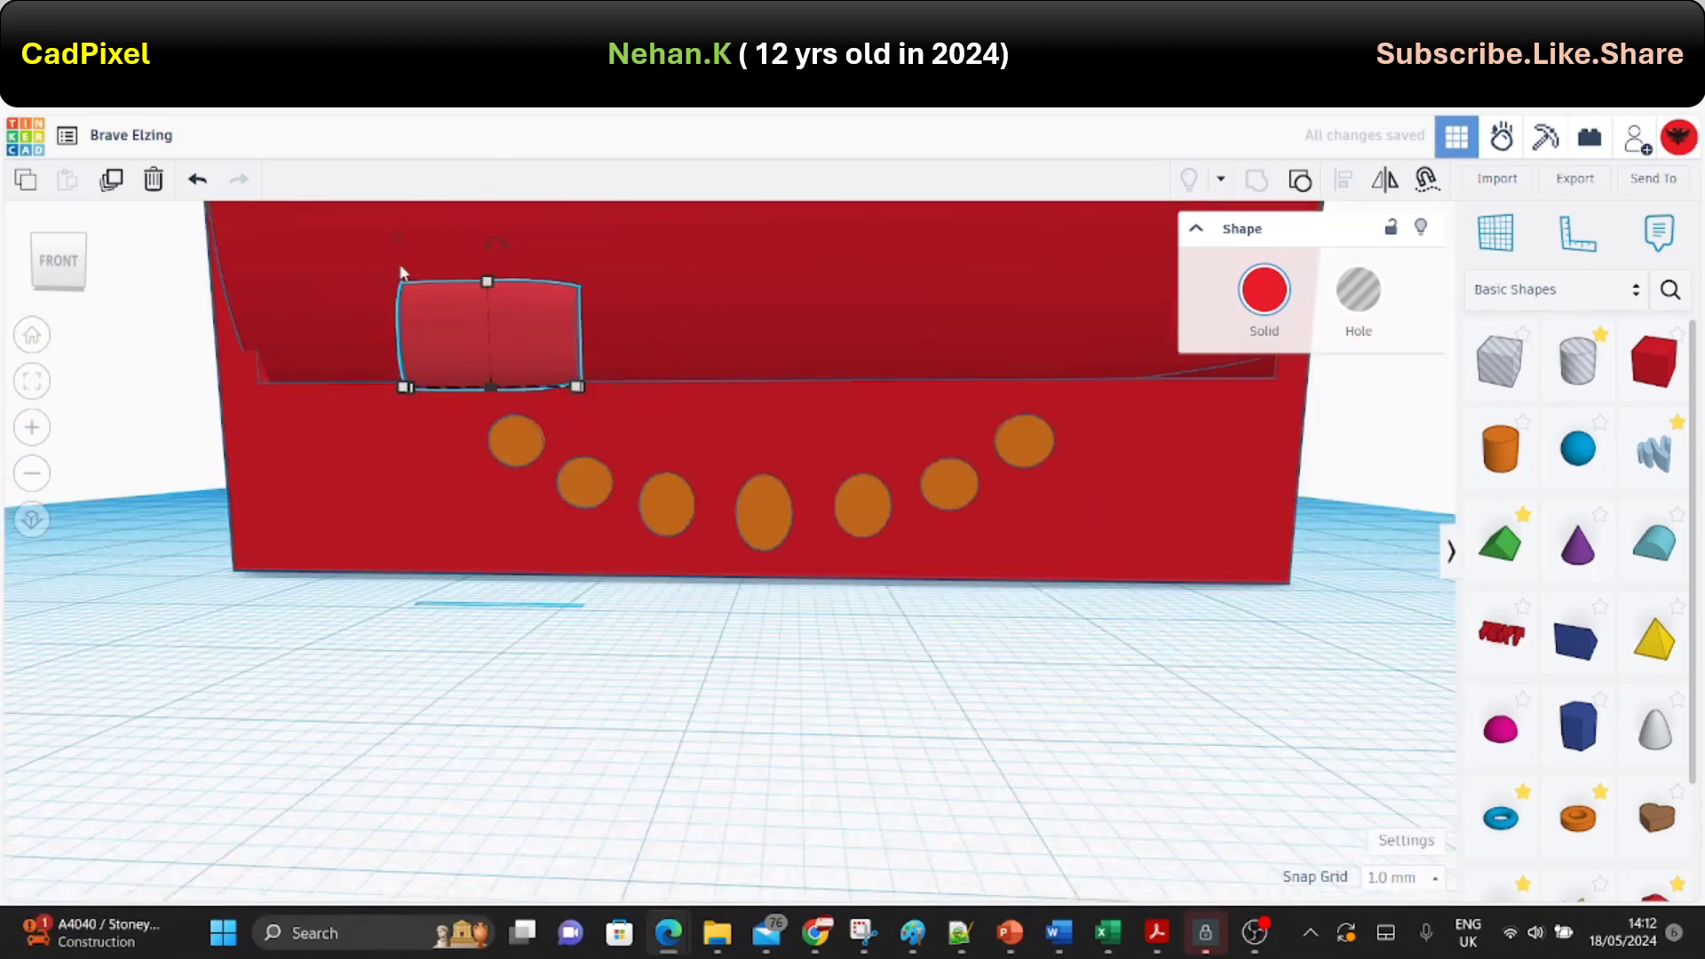
right_drag(490, 313, 225, 258)
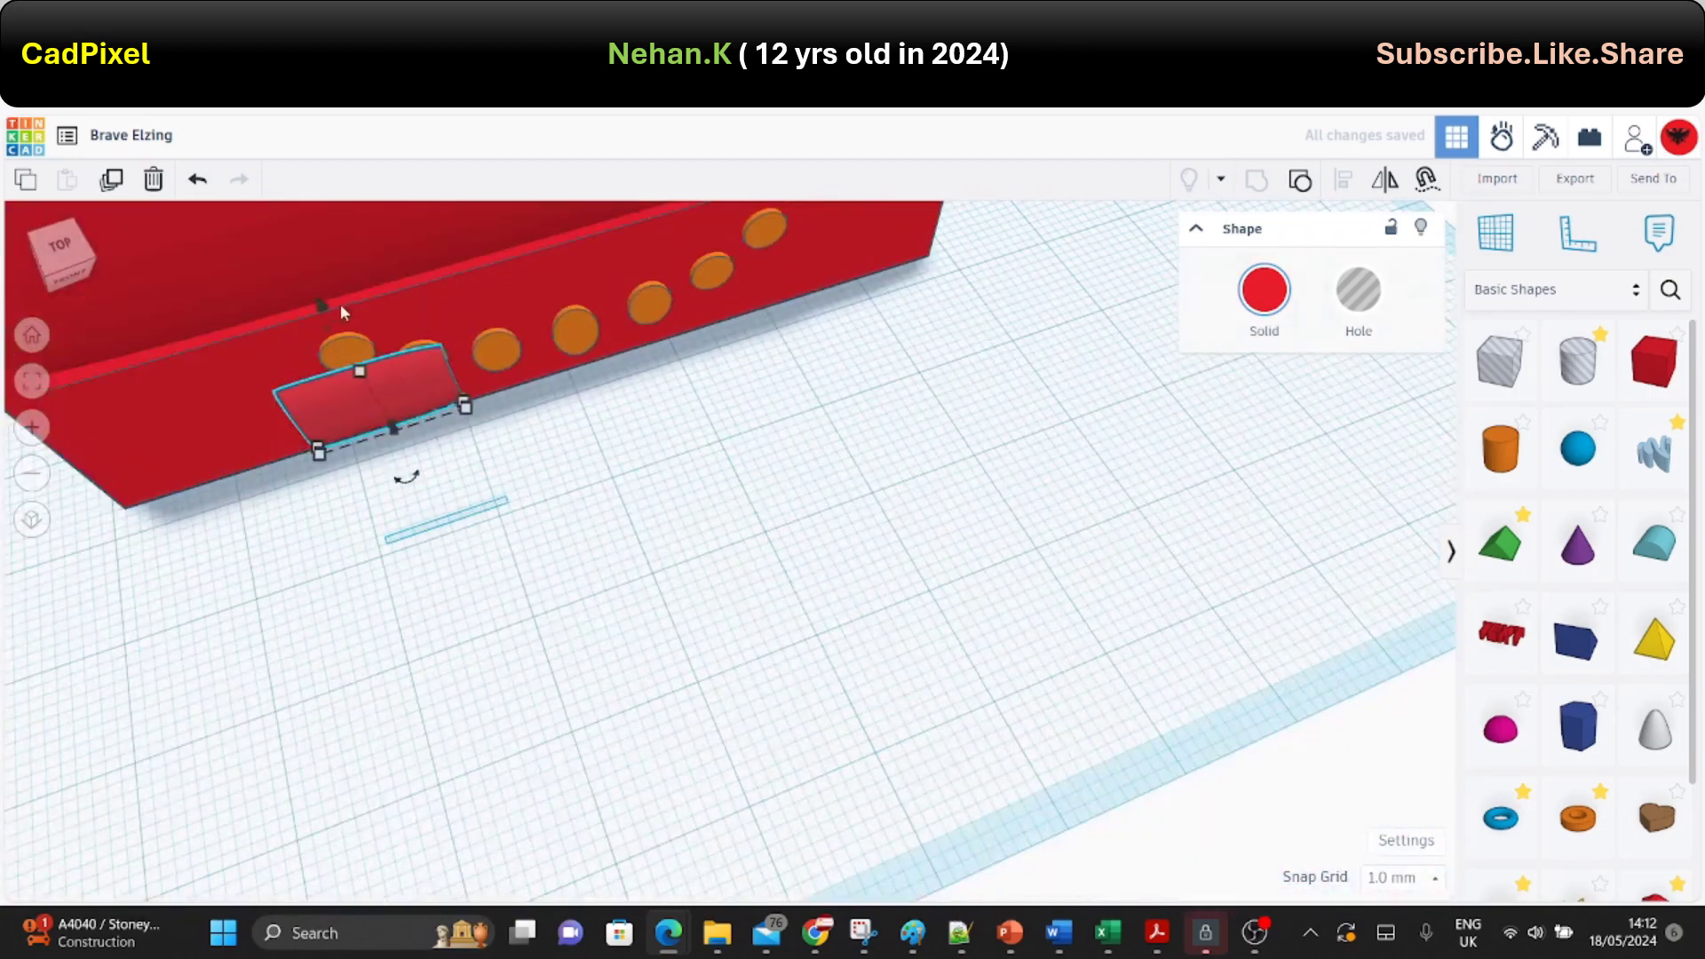
drag(341, 310, 356, 400)
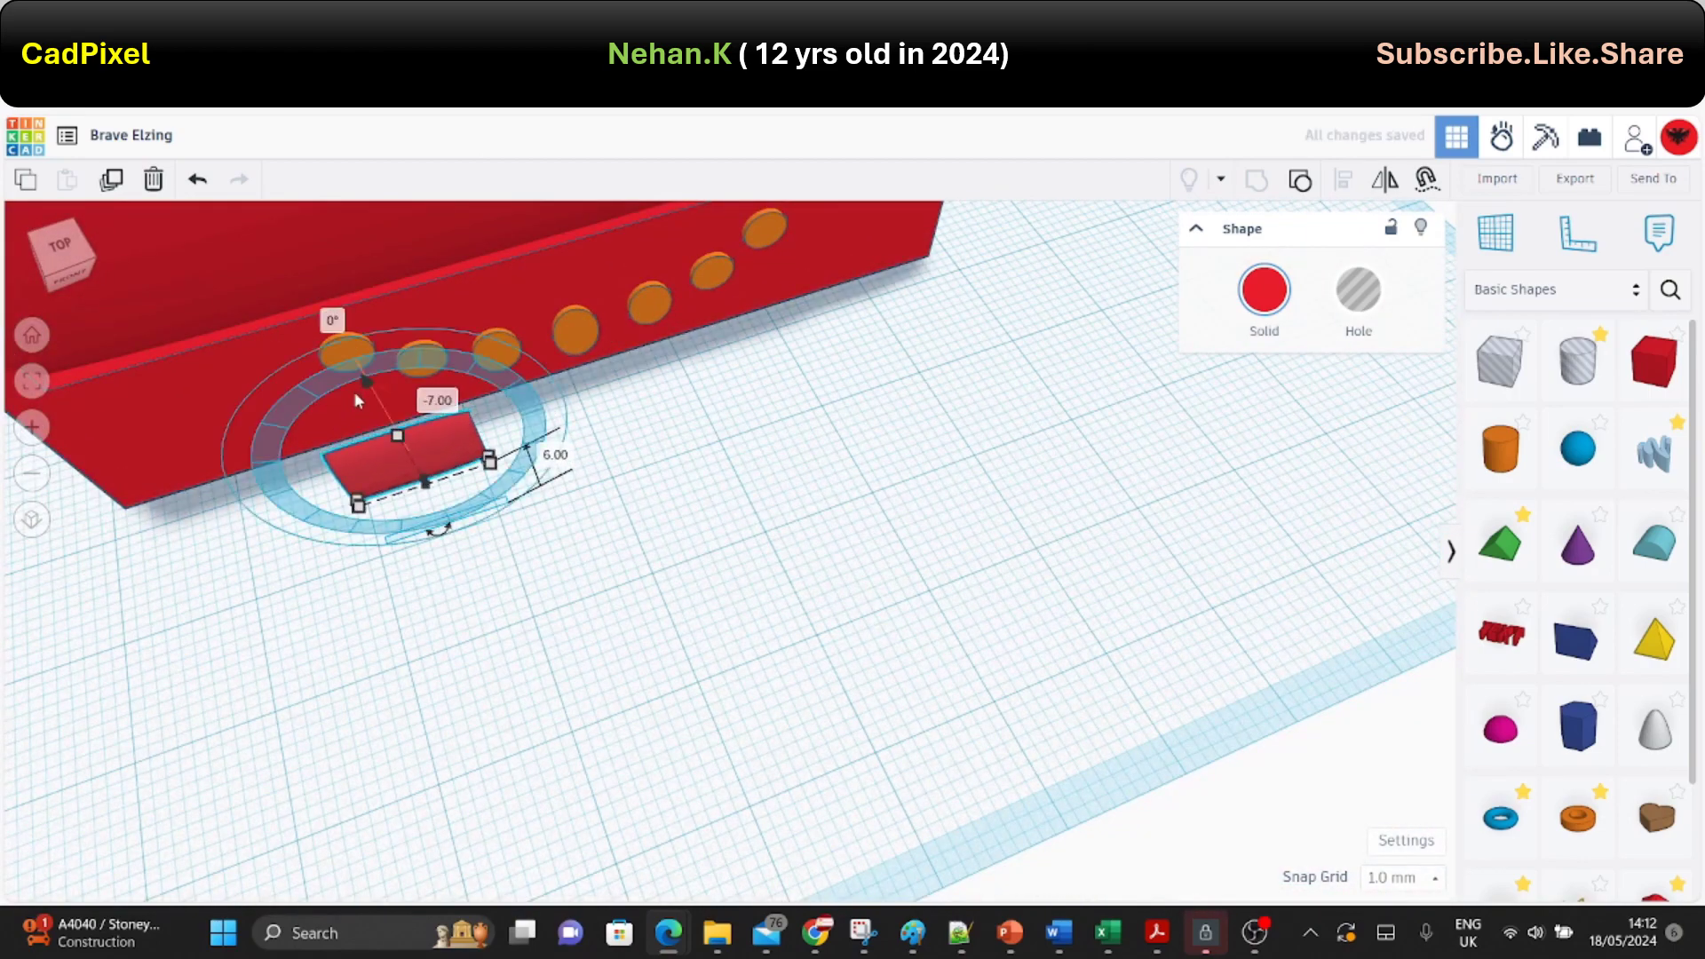
key(Left)
key(Left)
key(Left)
key(Left)
key(Left)
key(Left)
key(Left)
key(Left)
key(Left)
key(Left)
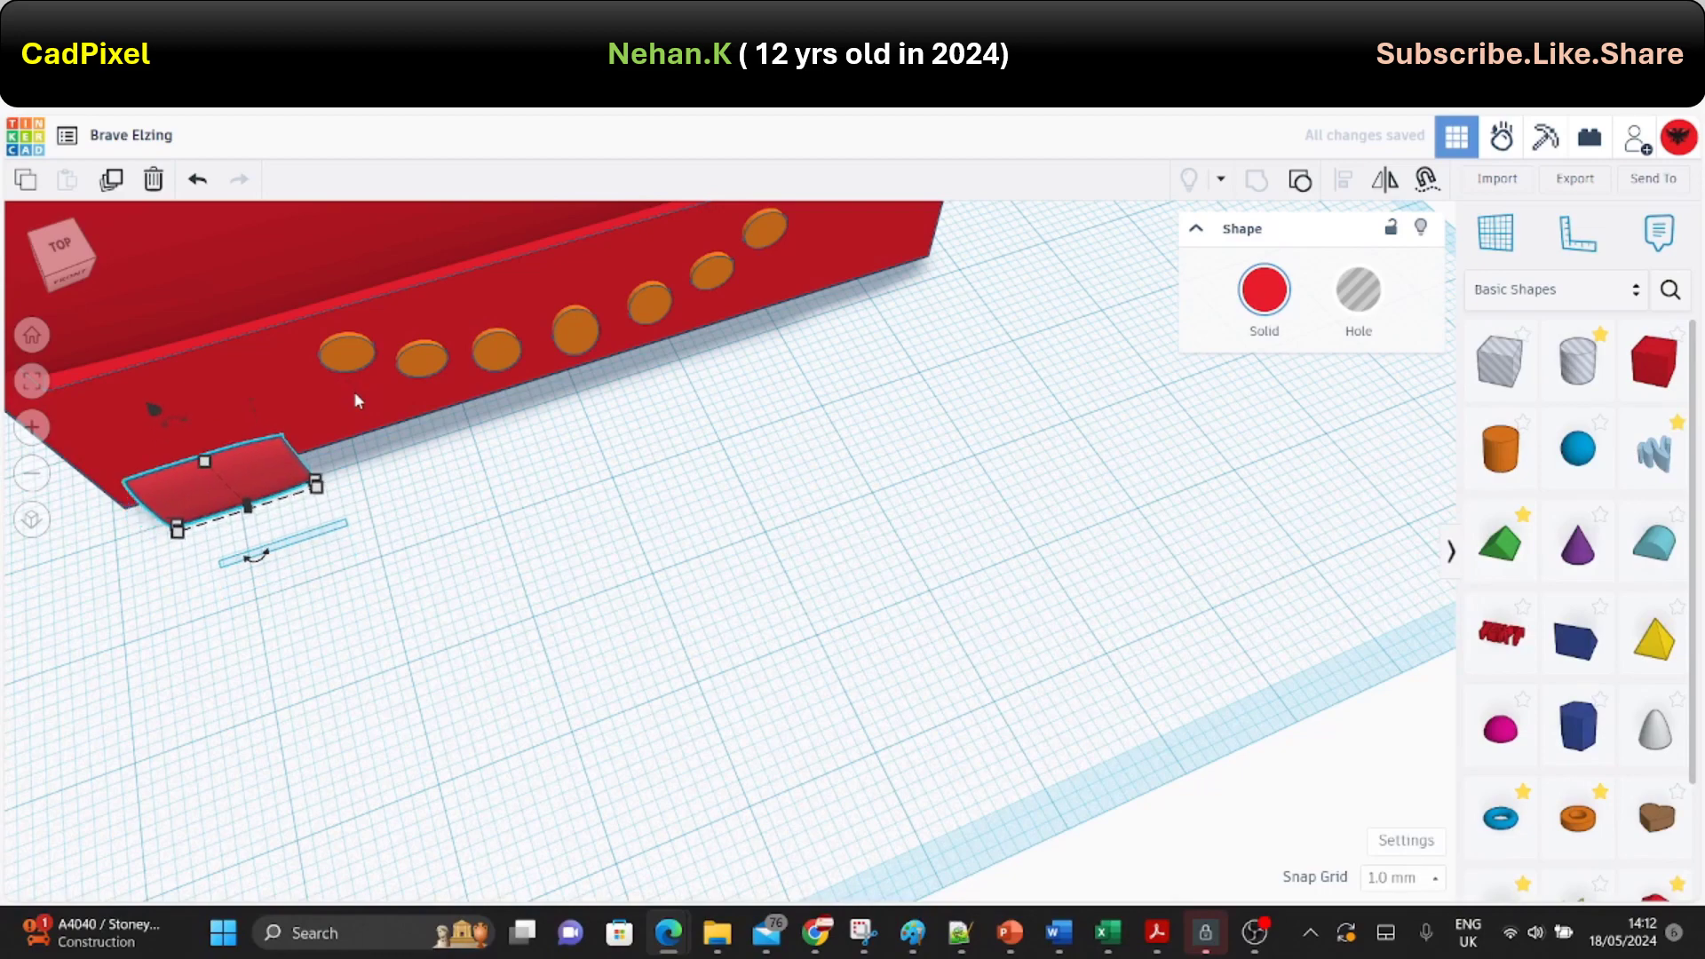
key(Up)
key(Up)
key(Up)
key(Up)
key(Up)
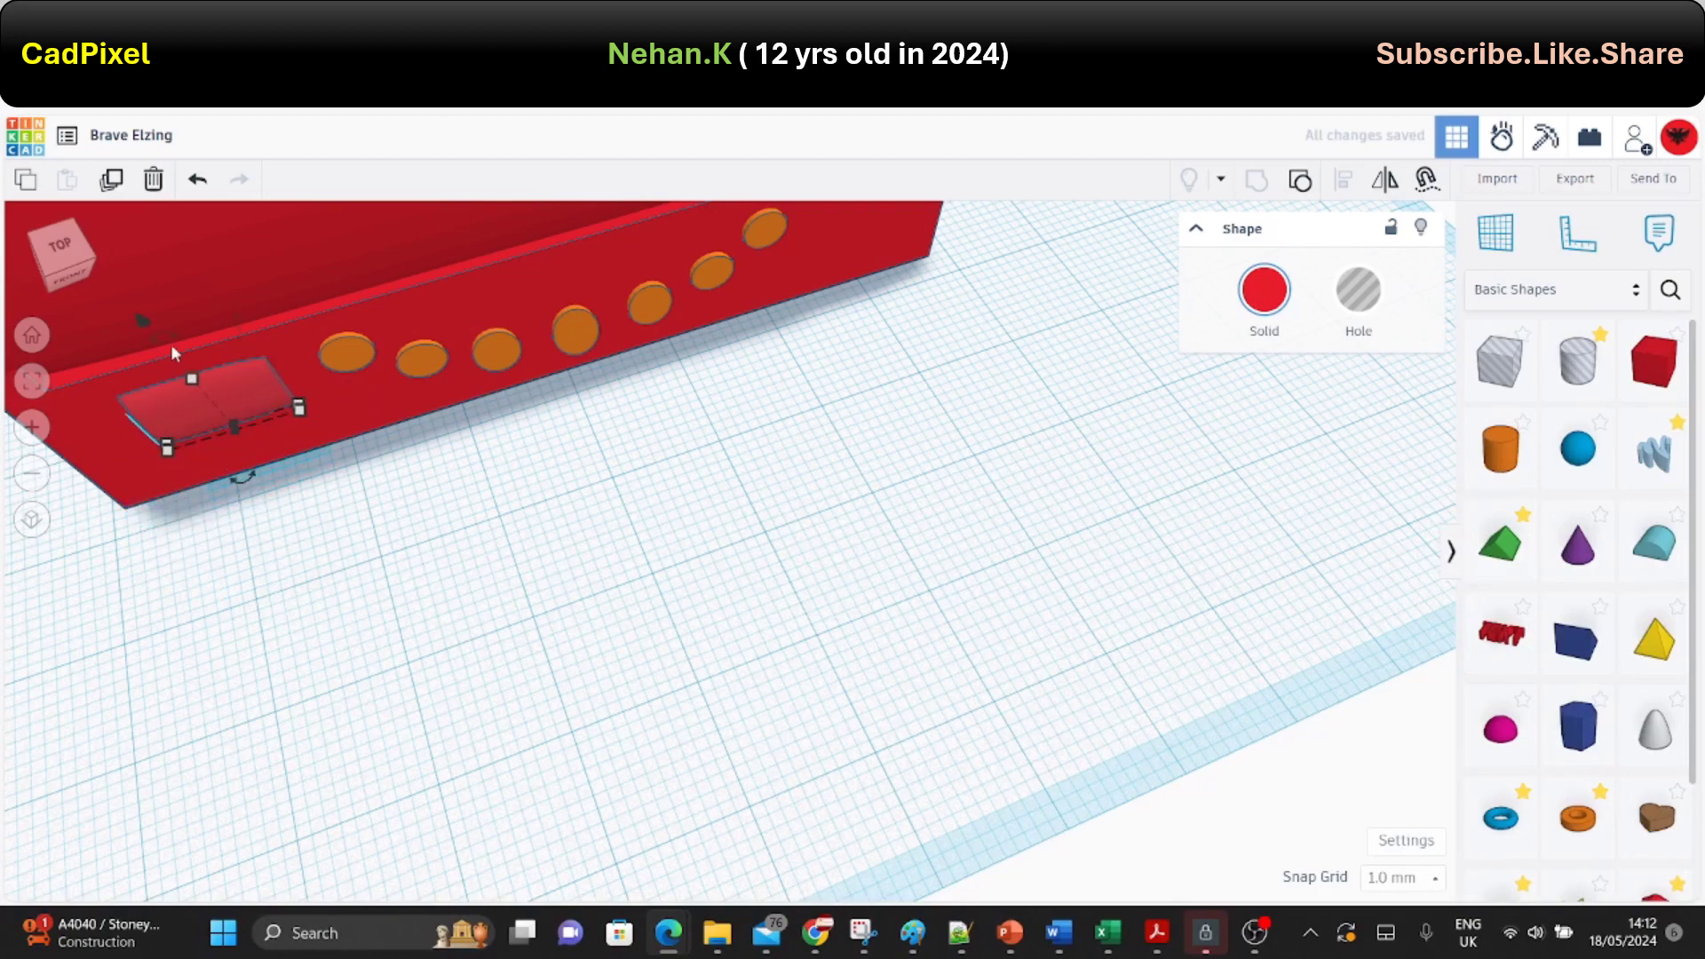
mouse_move(170, 344)
right_down()
mouse_move(250, 380)
mouse_move(391, 216)
mouse_move(536, 293)
mouse_move(606, 252)
right_up()
scroll(536, 293, up, 3)
Make the curved panel 10 mm tall and lower it against the front wall.
scroll(477, 203, up, 3)
scroll(482, 416, up, 3)
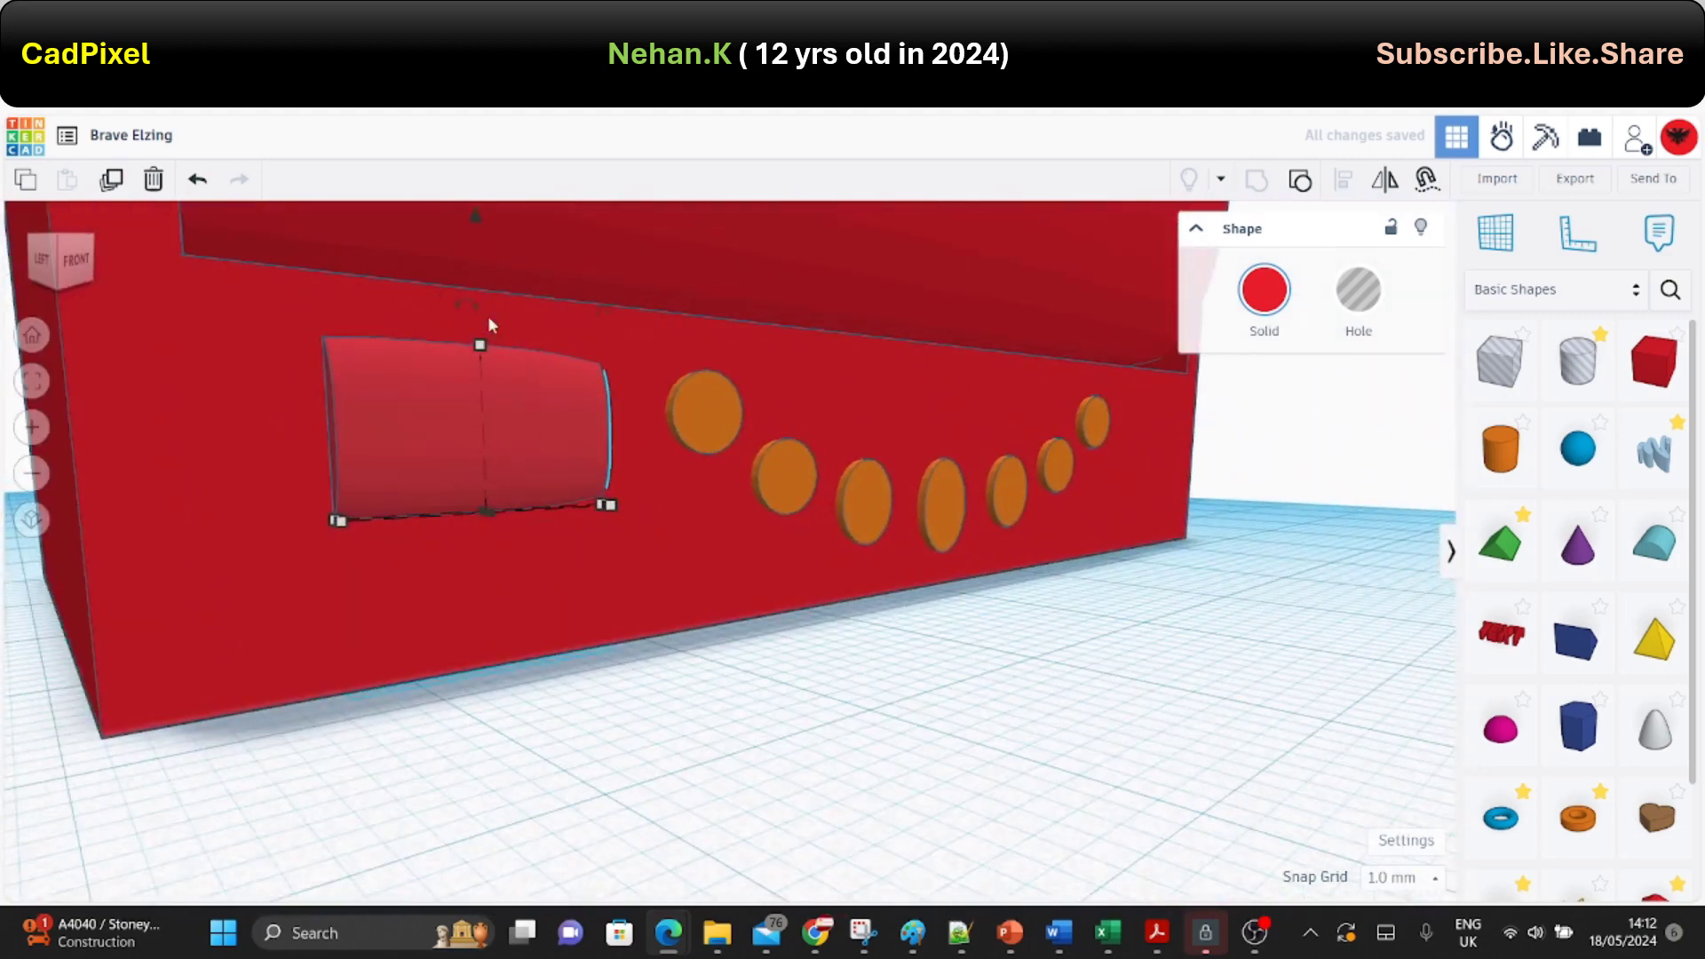
drag(479, 345, 475, 251)
scroll(474, 267, down, 3)
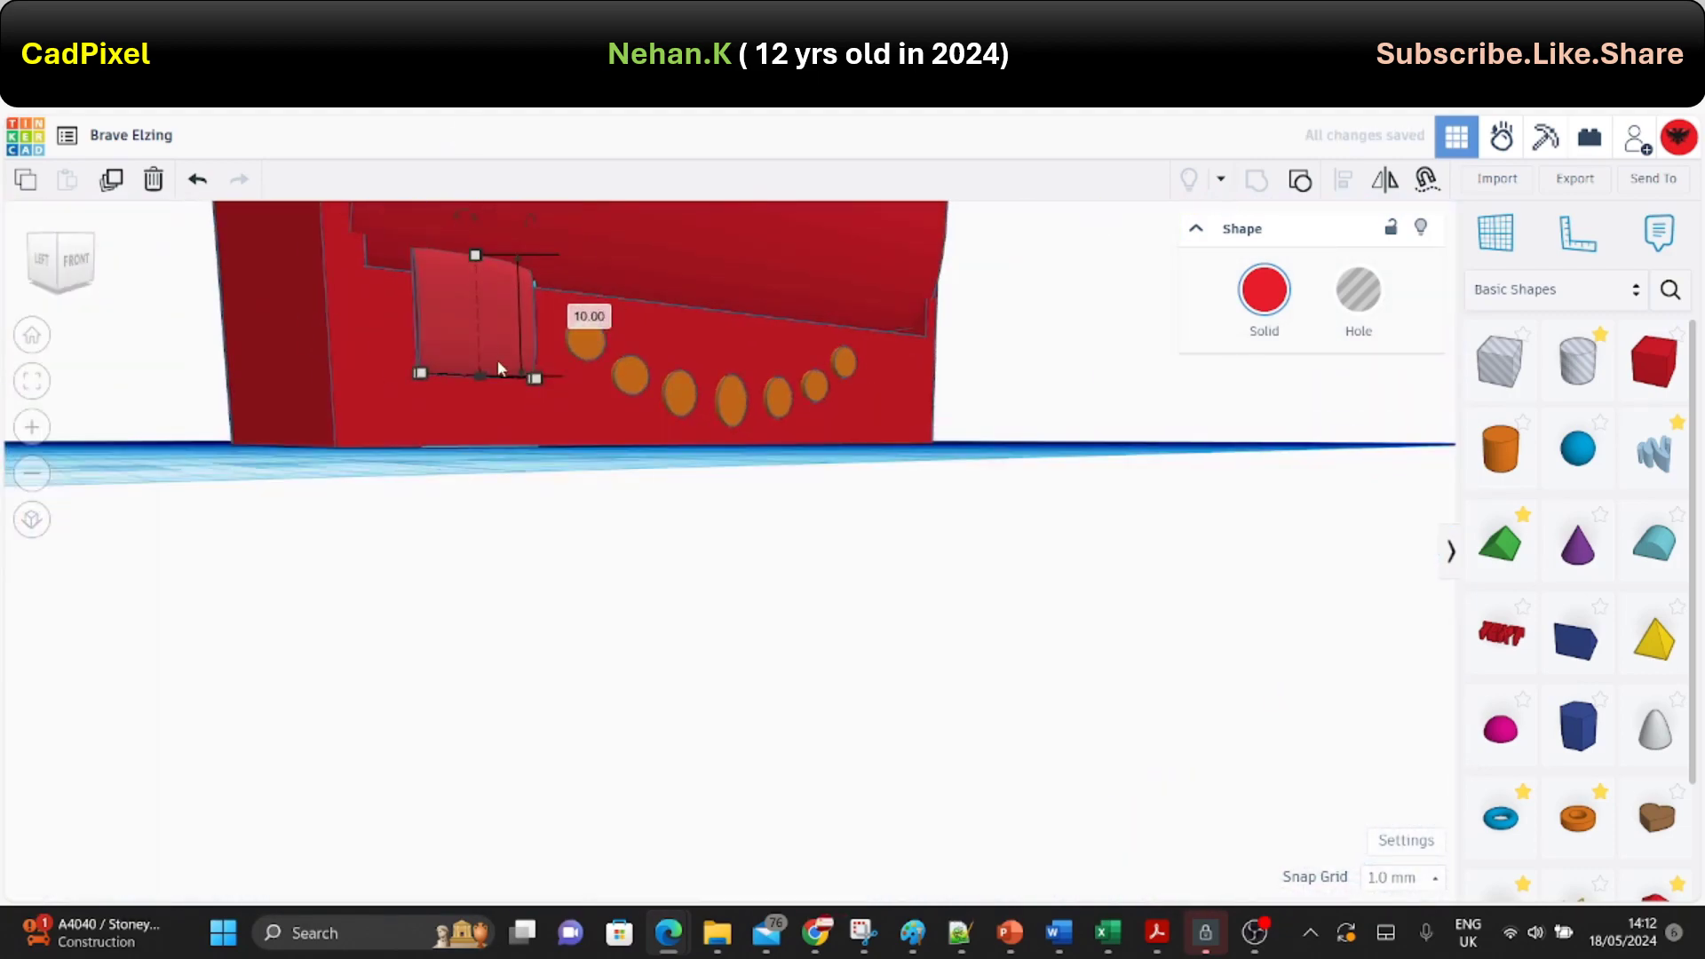
mouse_move(497, 360)
right_down()
mouse_move(670, 545)
mouse_move(373, 564)
mouse_move(540, 226)
right_up()
scroll(373, 564, up, 3)
scroll(371, 565, down, 3)
scroll(659, 291, up, 2)
scroll(664, 302, down, 1)
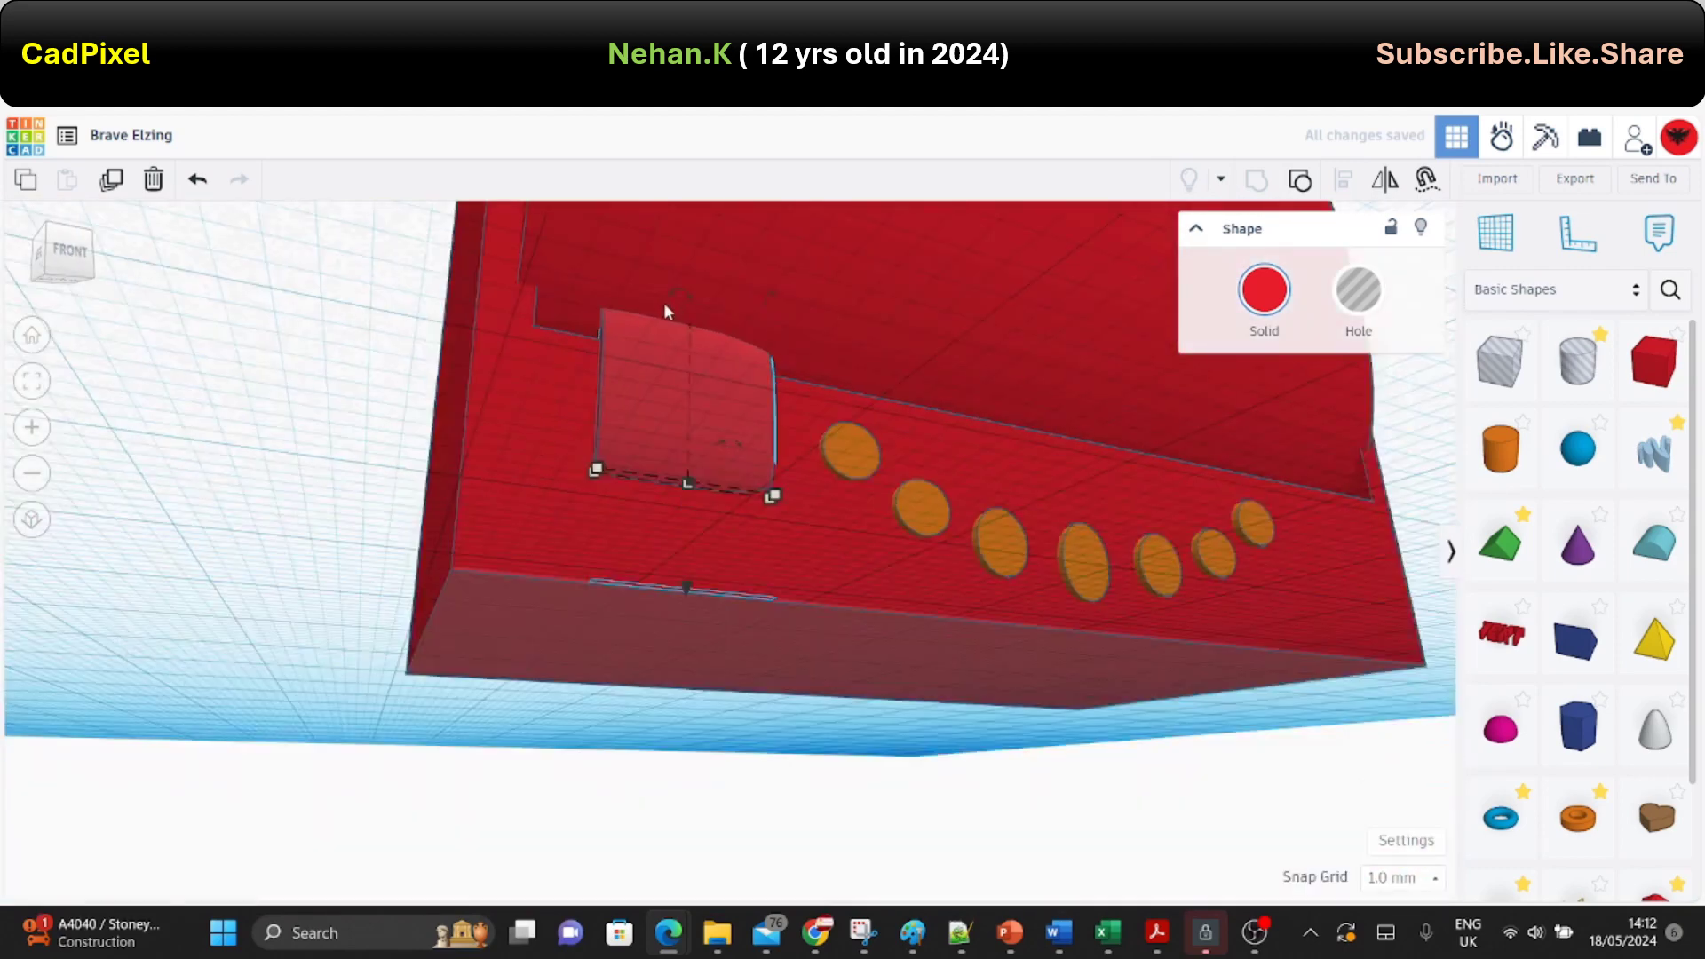
drag(689, 584, 684, 657)
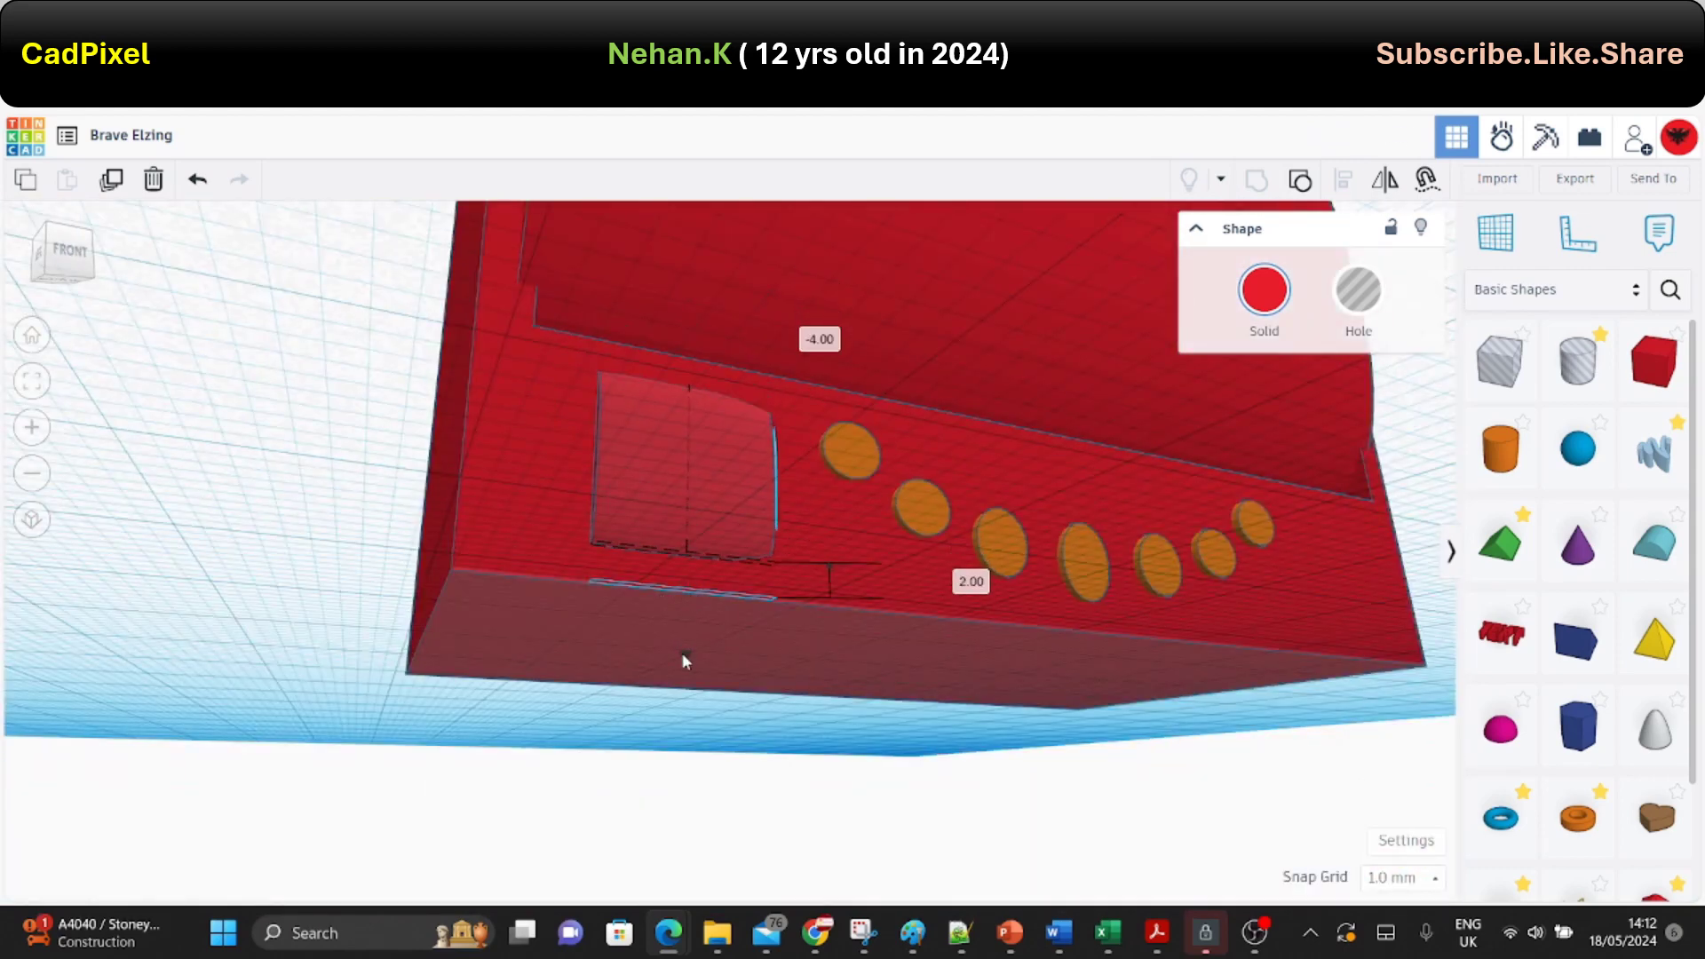
Remove the stray small piece and slide a copy of the panel right past the dots.
click(704, 638)
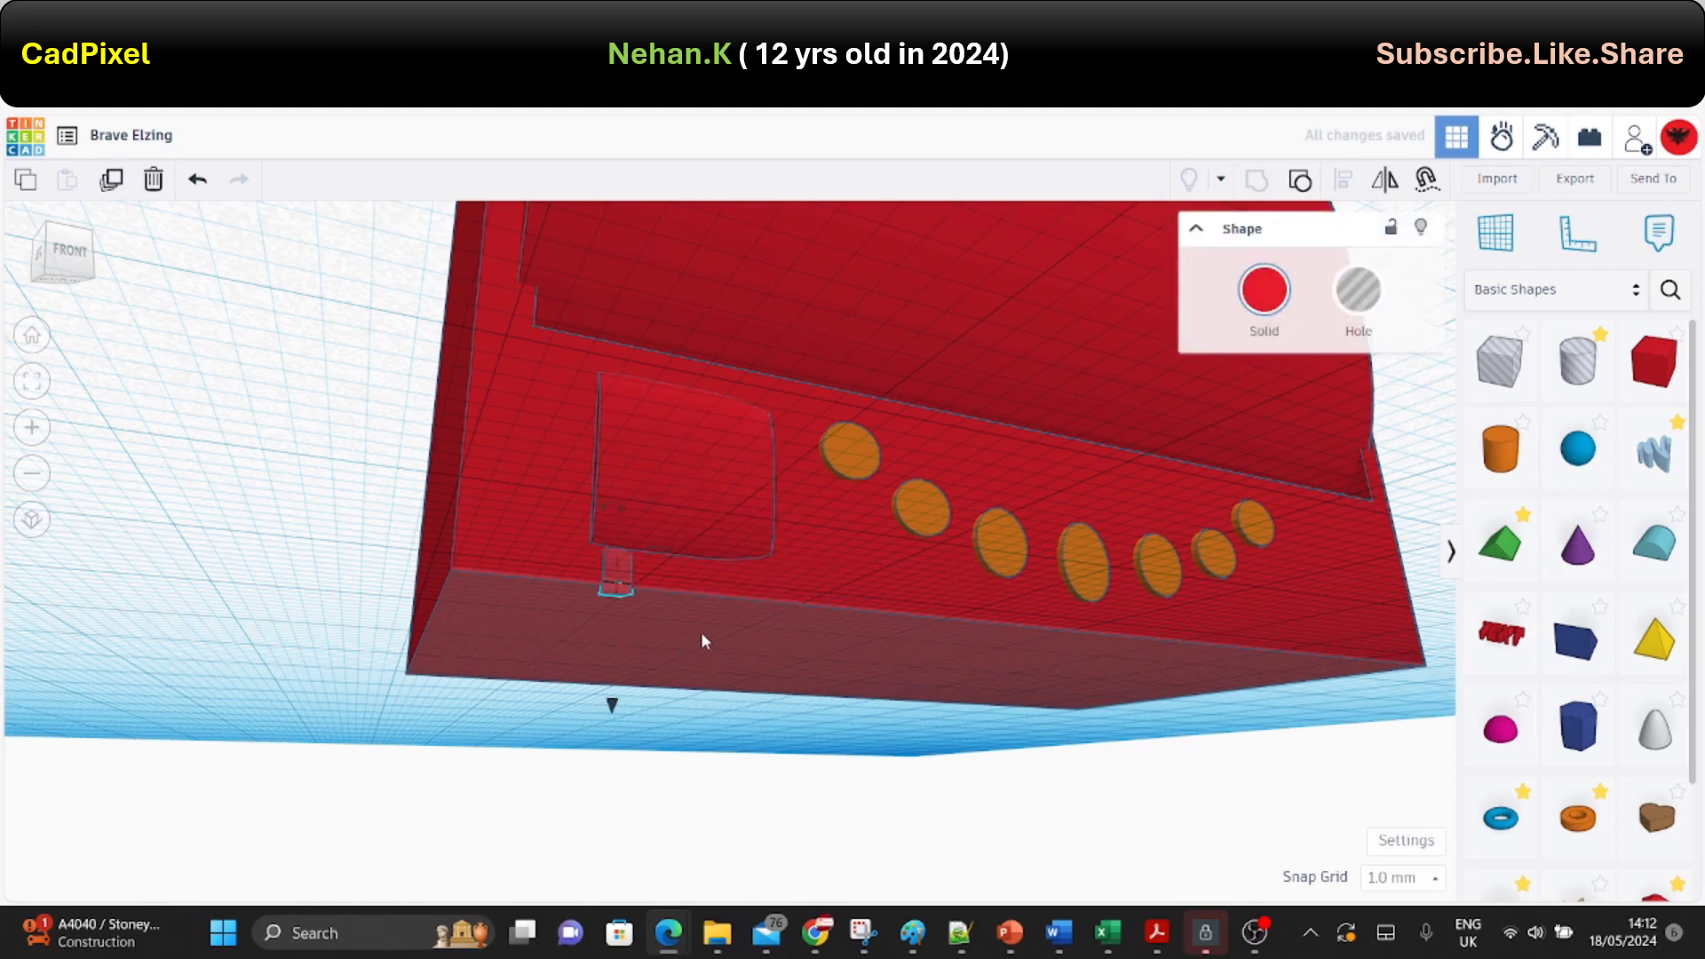
key(Escape)
click(738, 525)
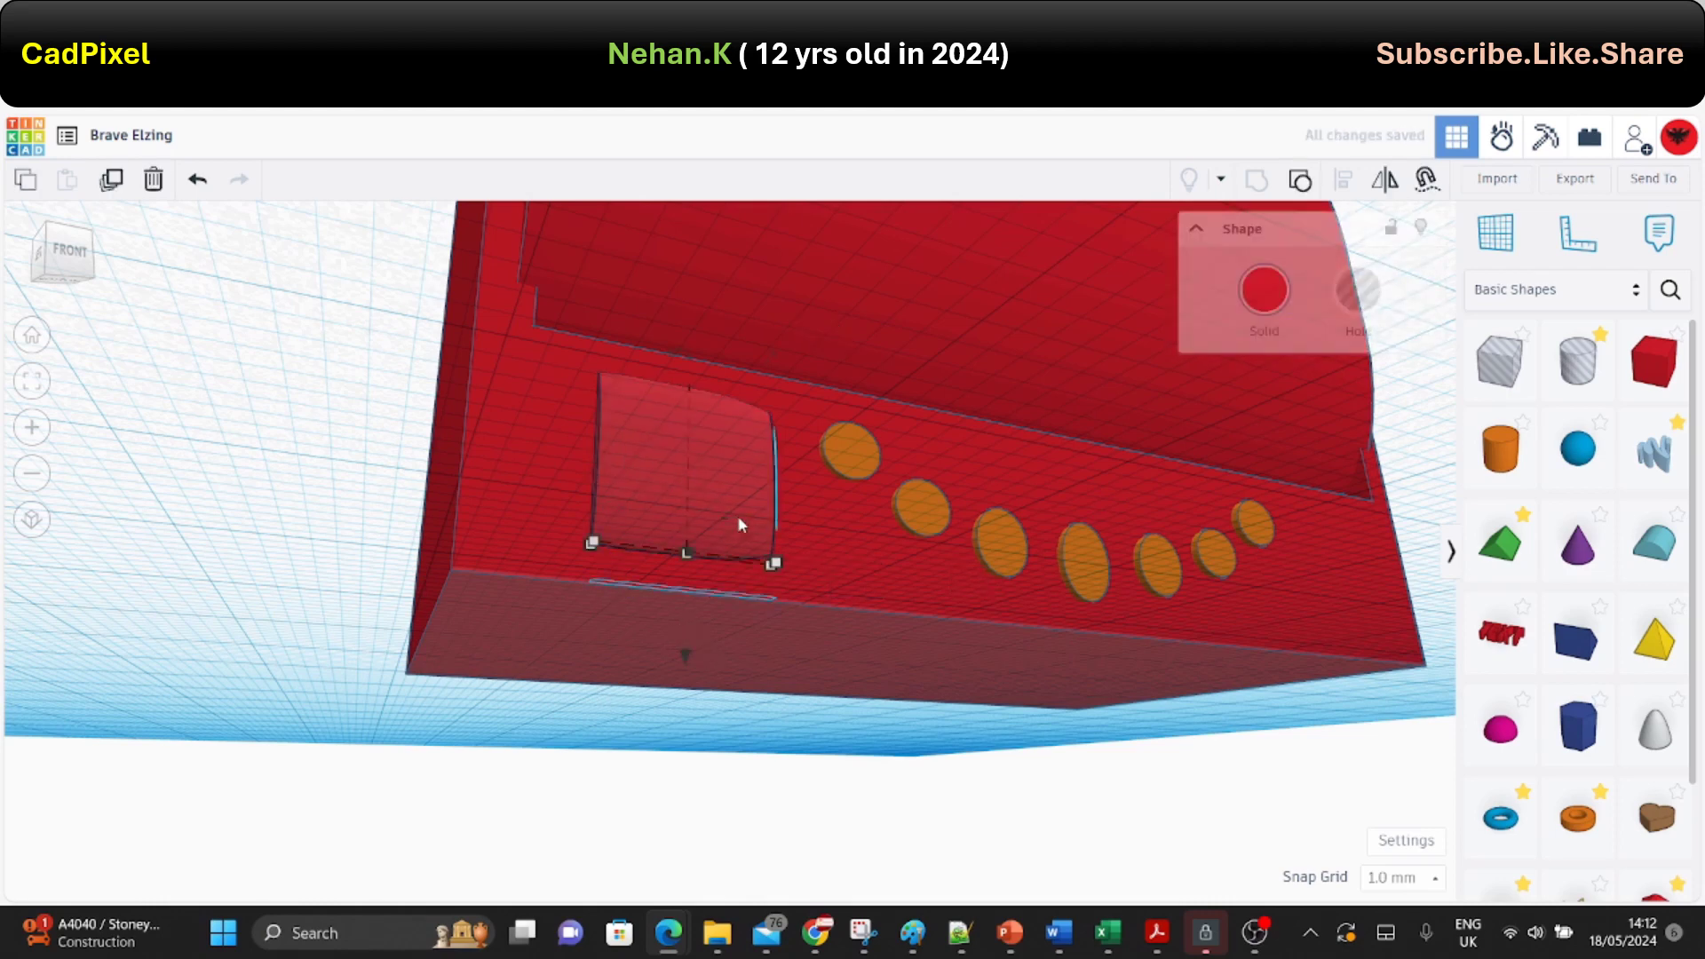
key(Right)
key(Right)
key(Right)
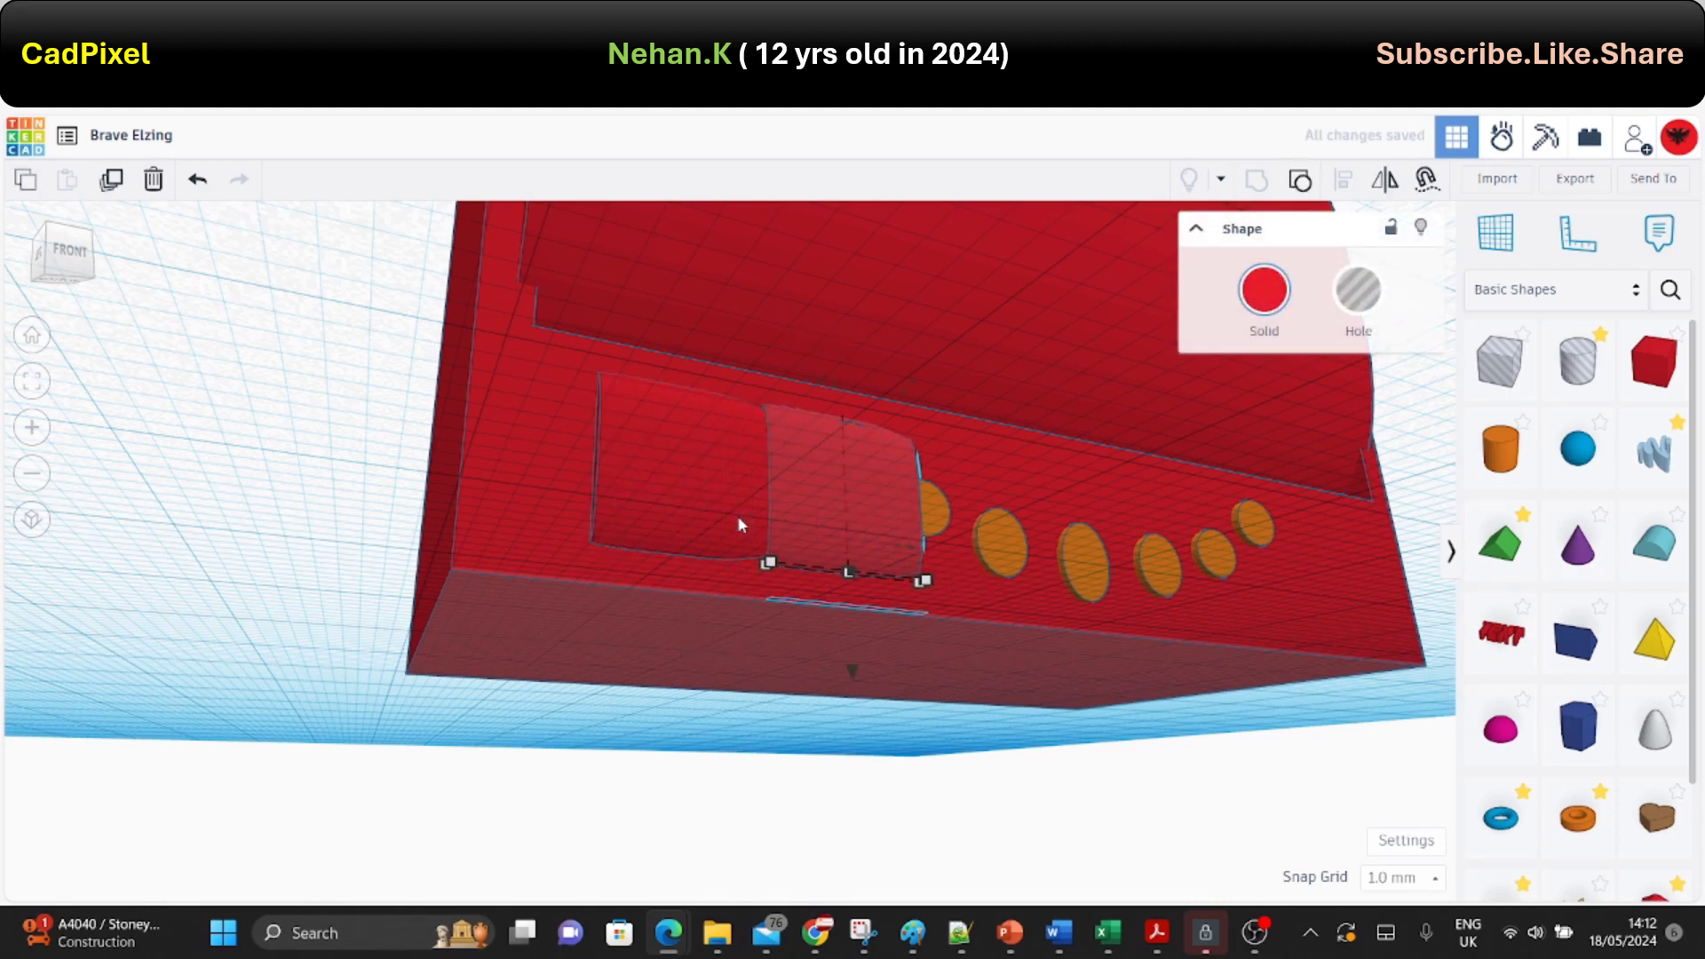
key(Right)
key(Right)
key(Right)
key(Right)
key(Right)
key(Right)
key(Right)
key(Right)
key(Right)
key(Right)
key(Right)
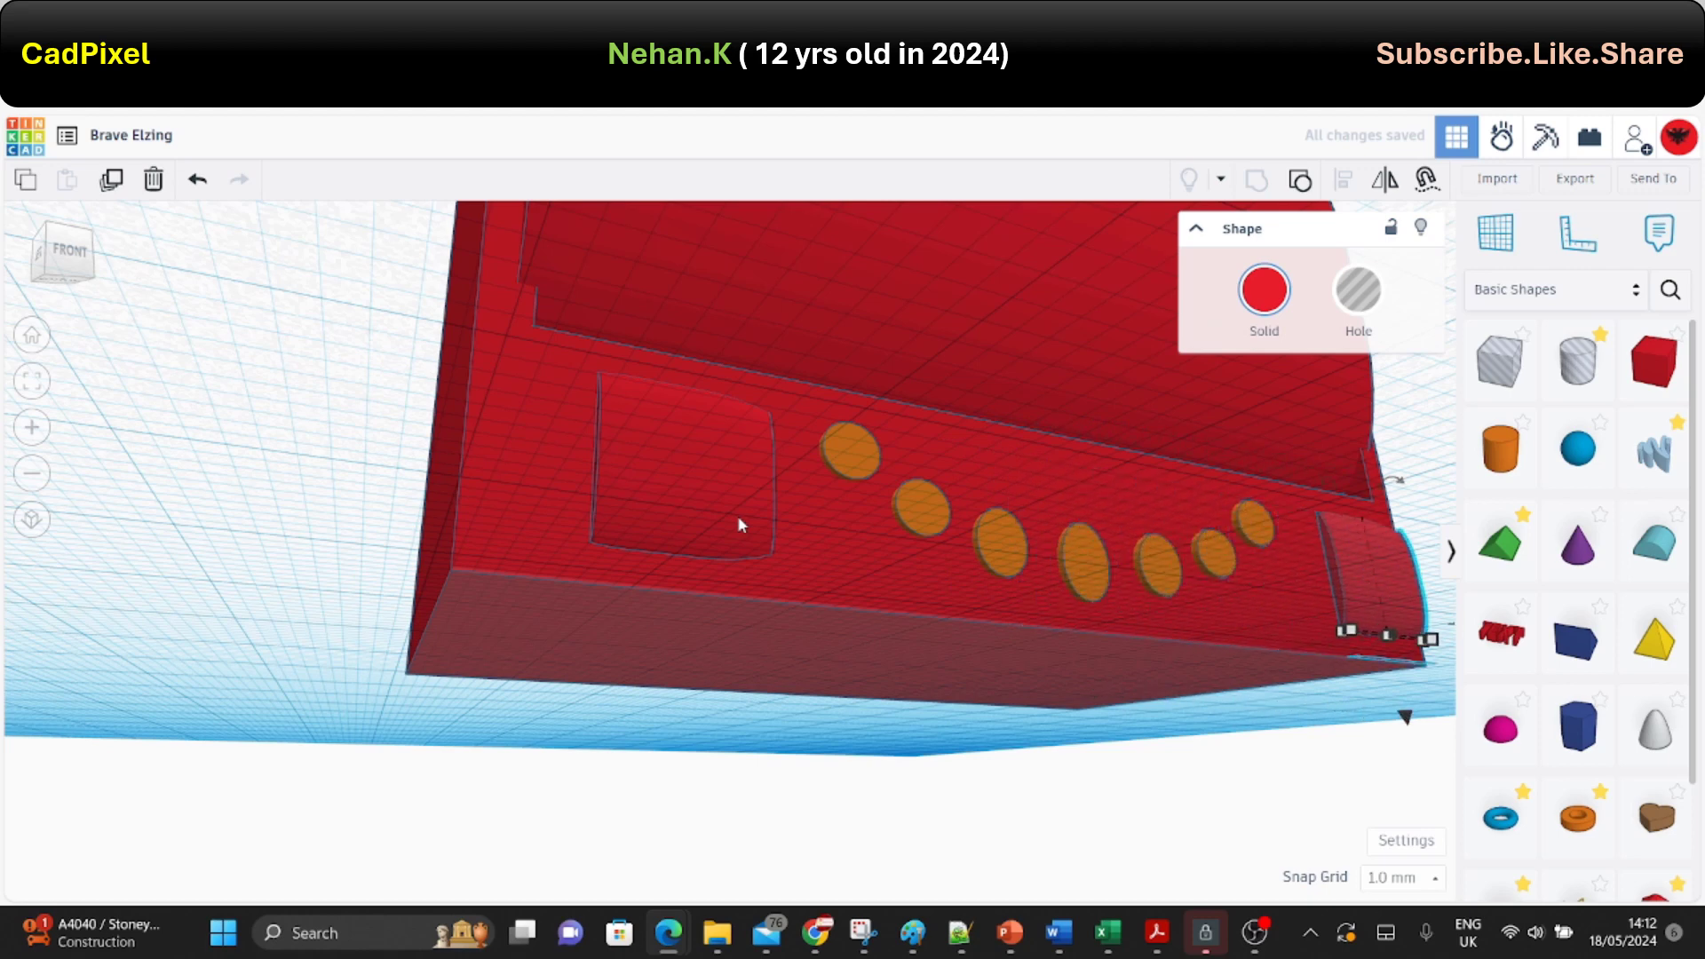
key(Right)
key(Right)
key(Right)
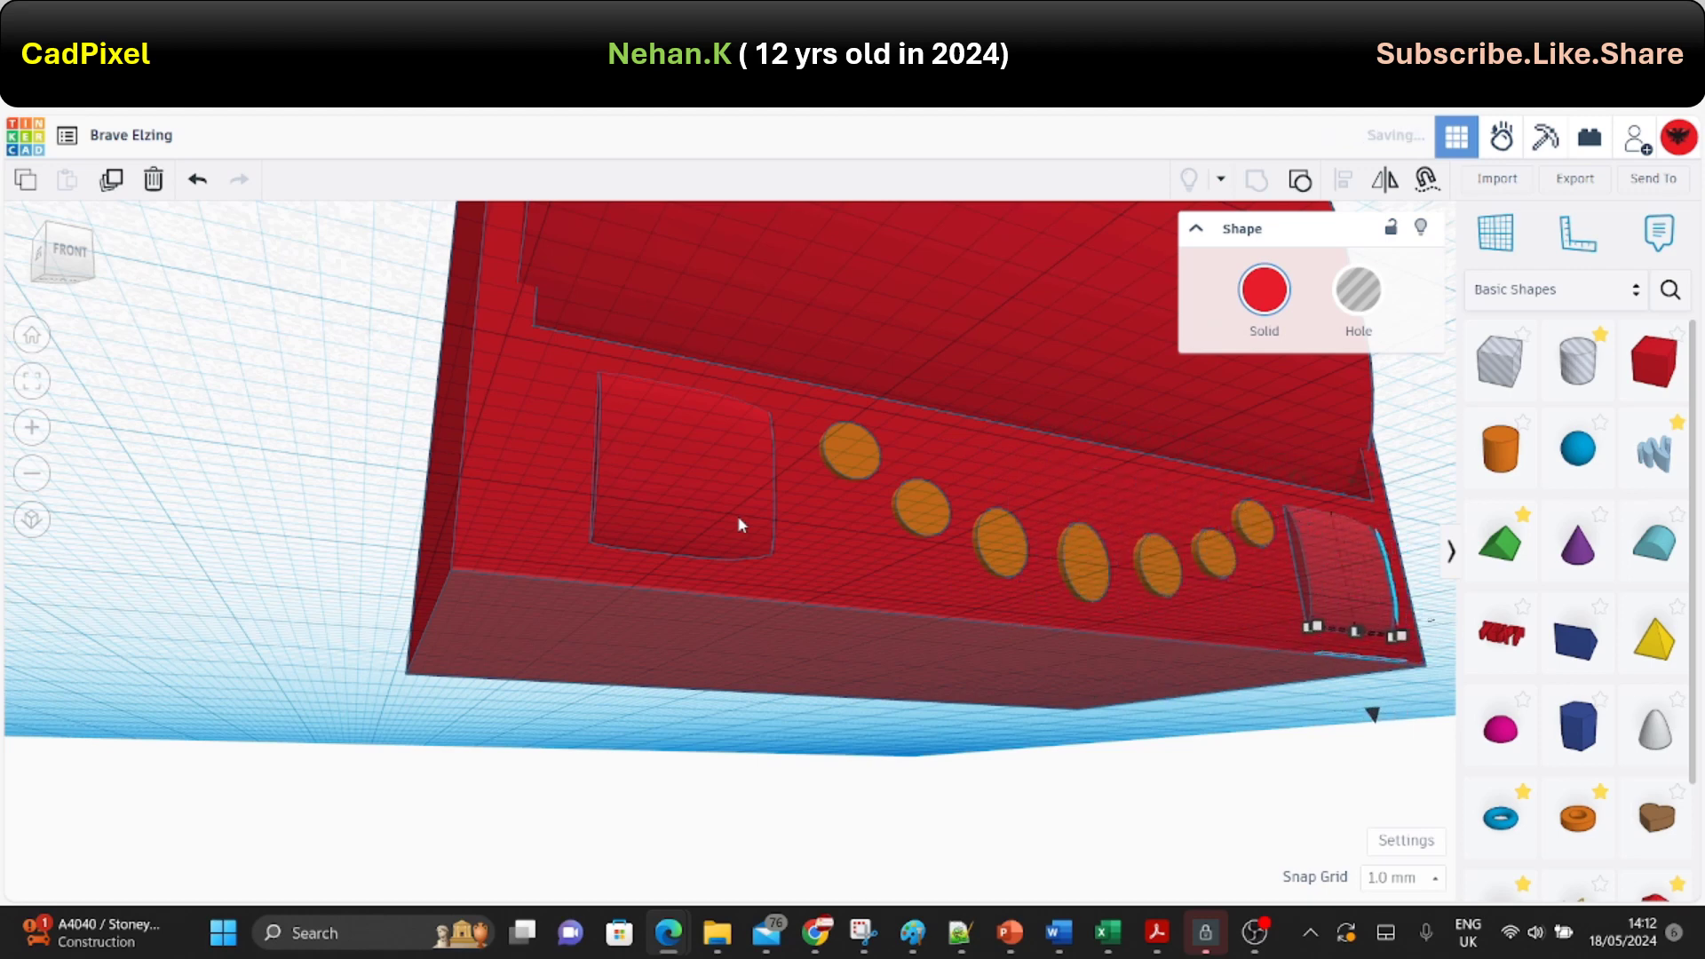
right_drag(595, 573, 858, 656)
scroll(835, 662, down, 3)
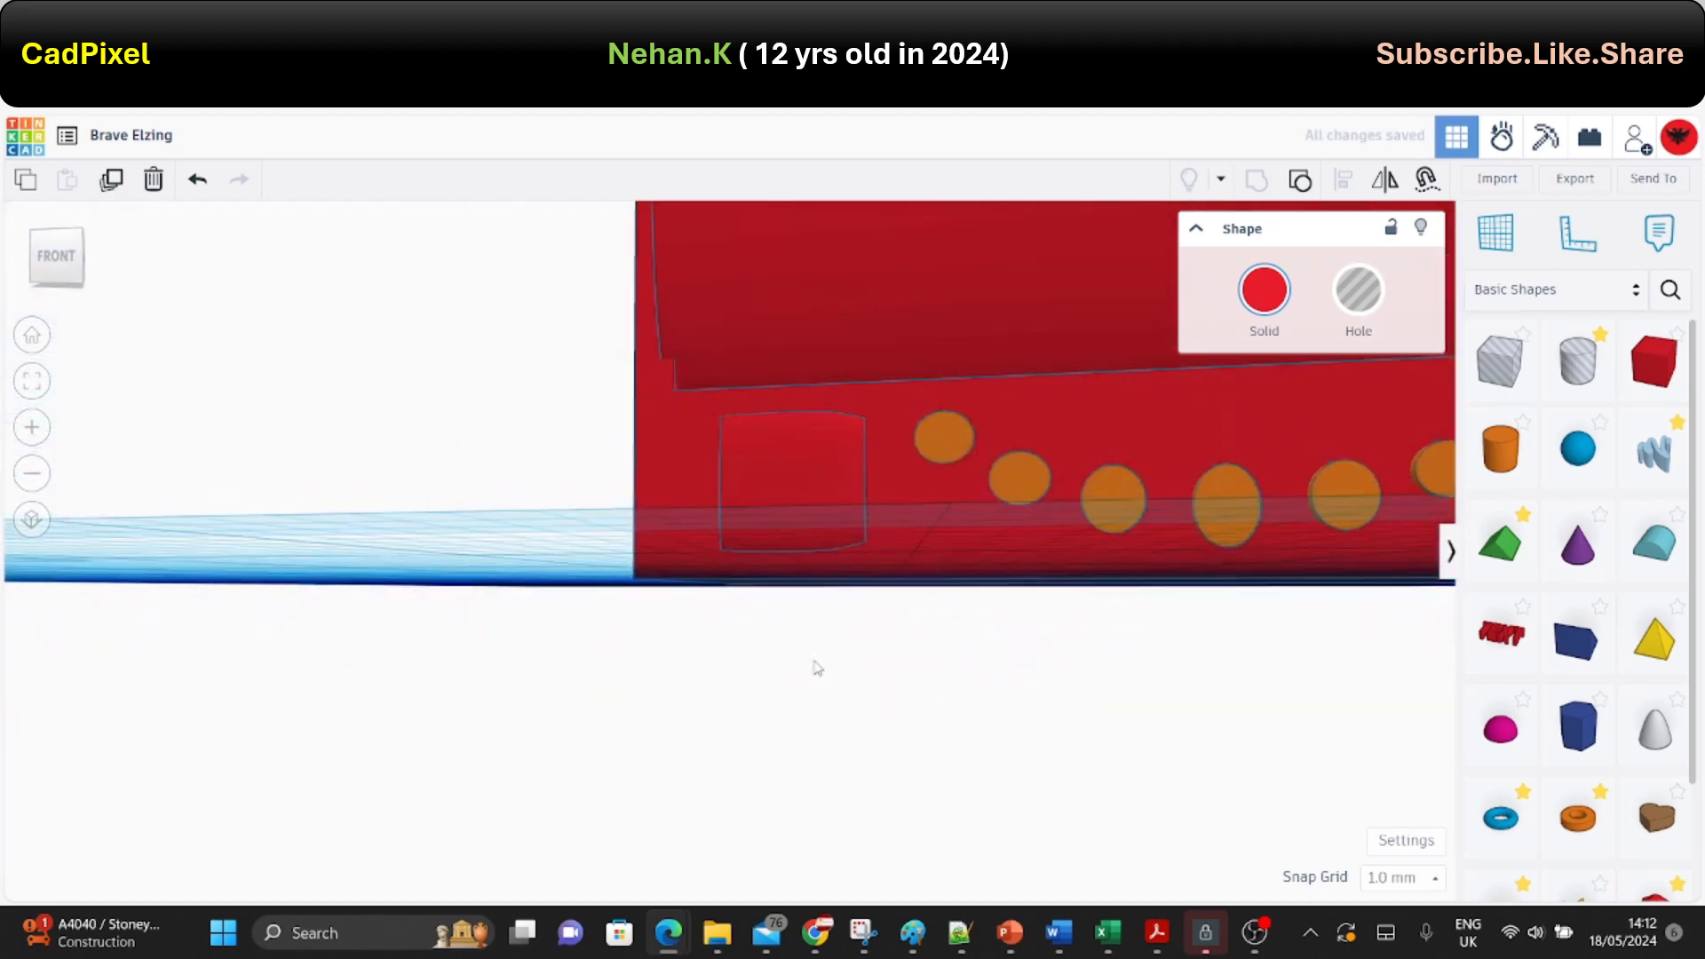